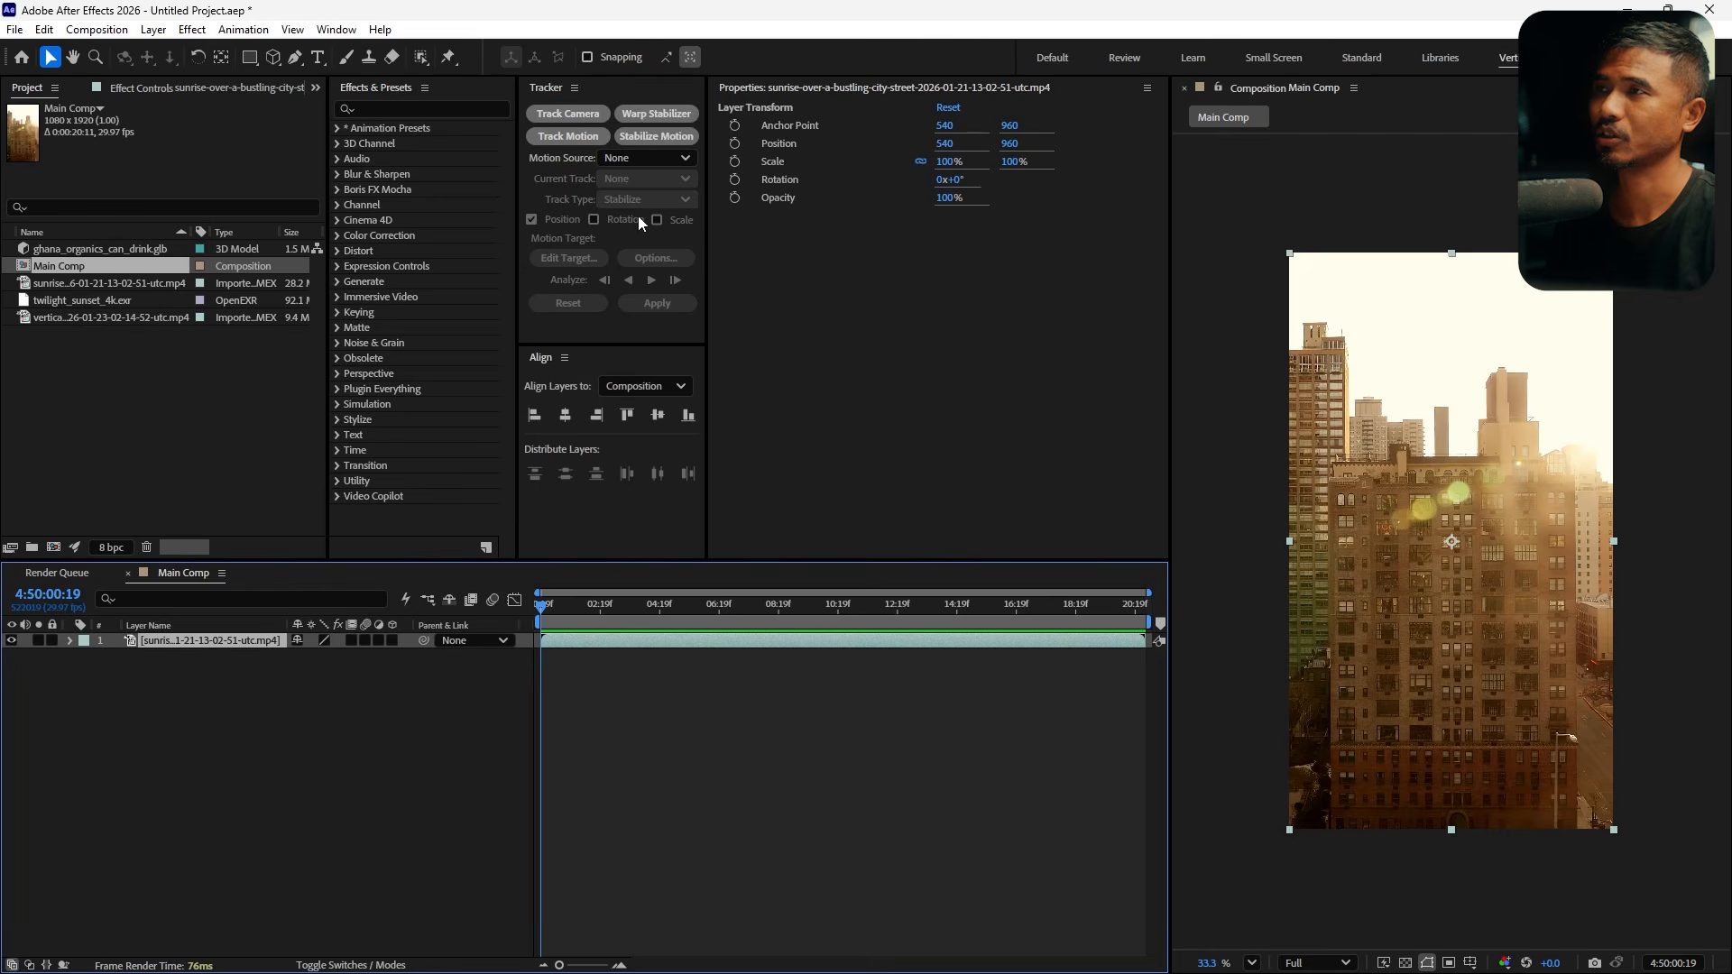
Apply the 3D Camera Tracker to the city footage, expand its Advanced options, and scrub through the solved track points
{"action": "left_click", "coordinate": [565, 117]}
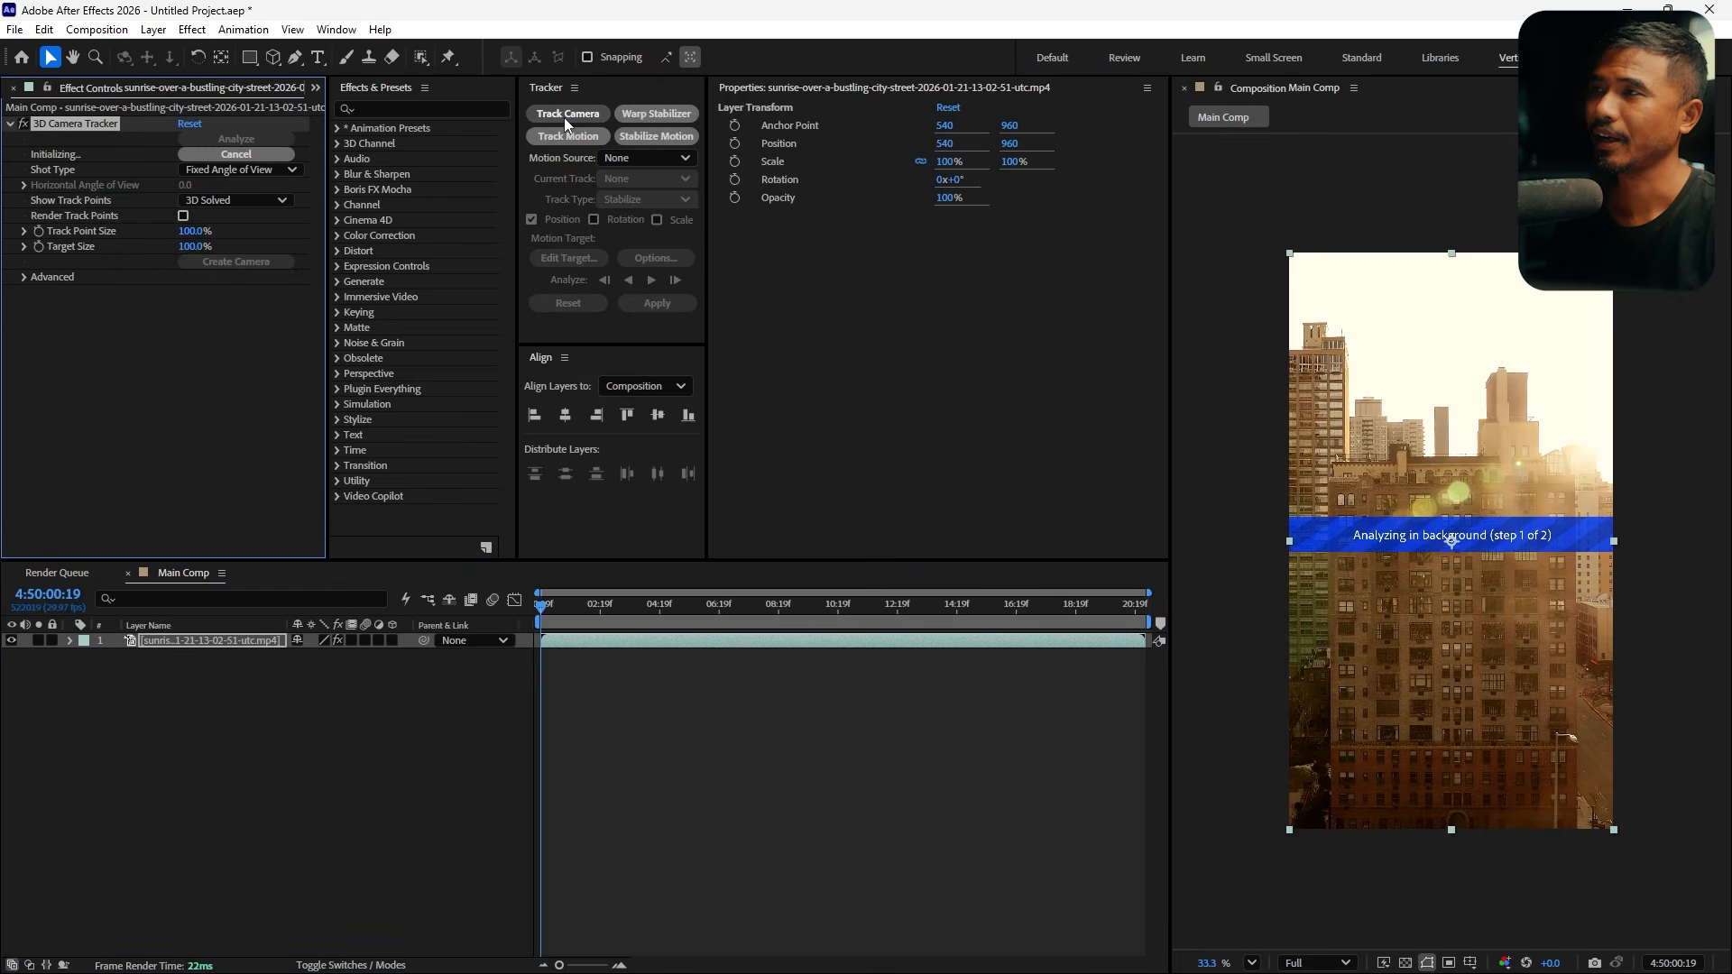
{"action": "left_click", "coordinate": [24, 277]}
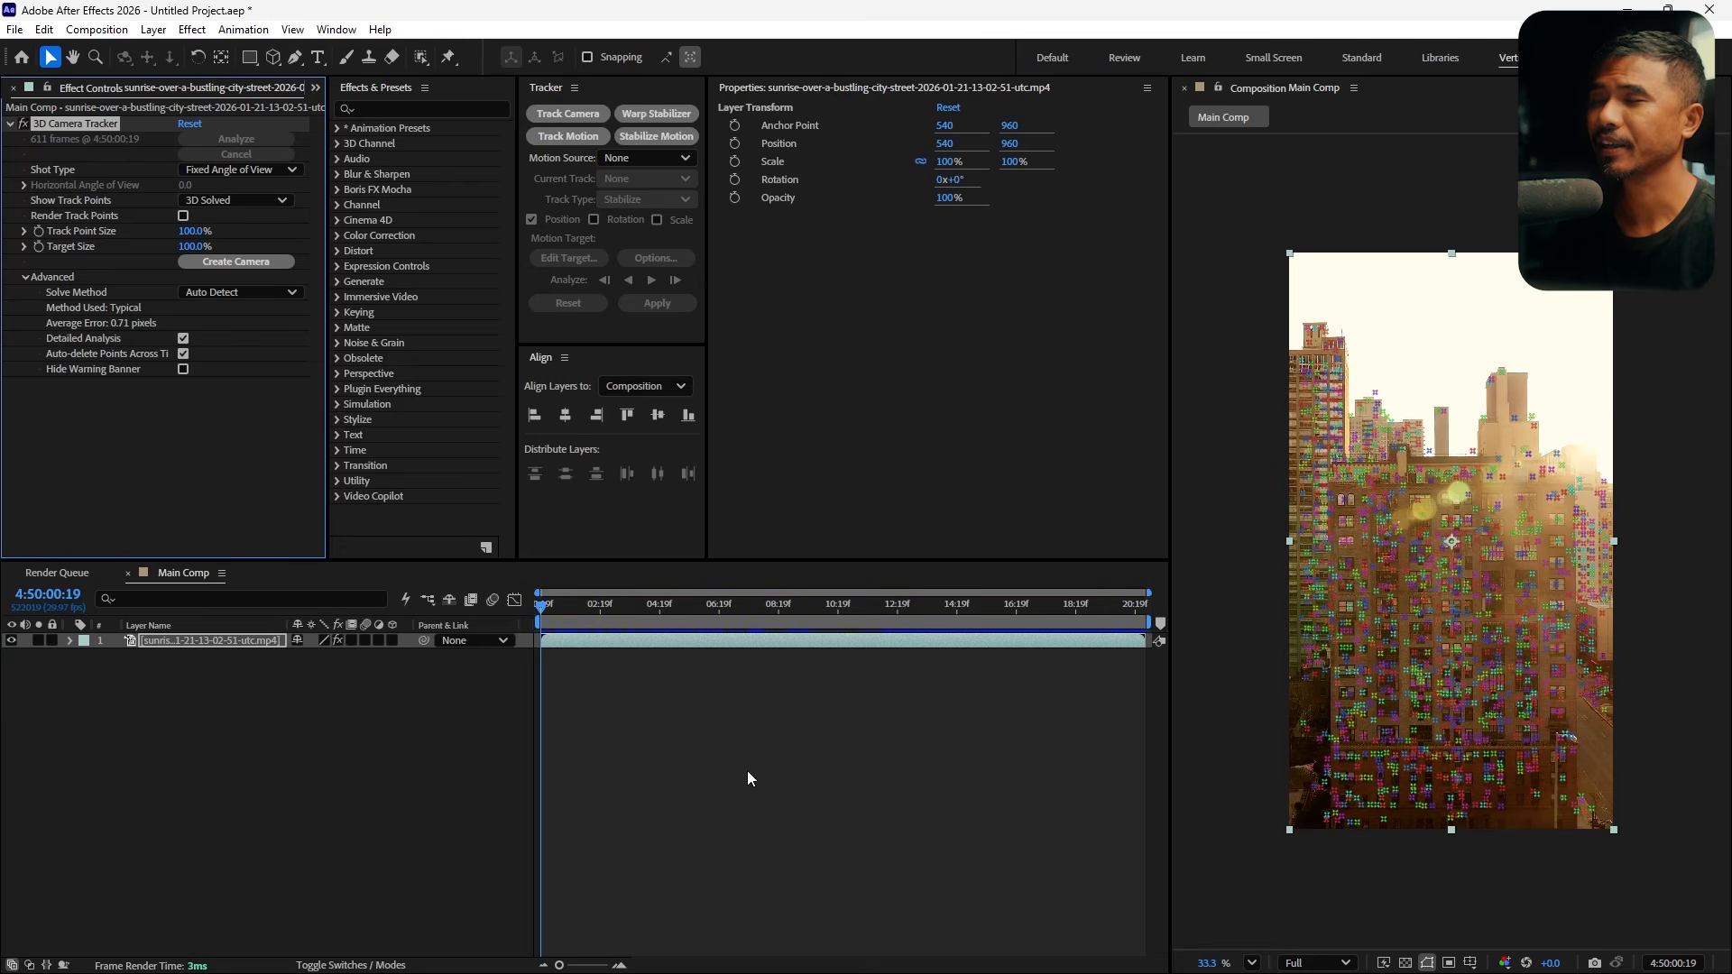
{"action": "left_click_drag", "start_coordinate": [541, 622], "coordinate": [616, 632]}
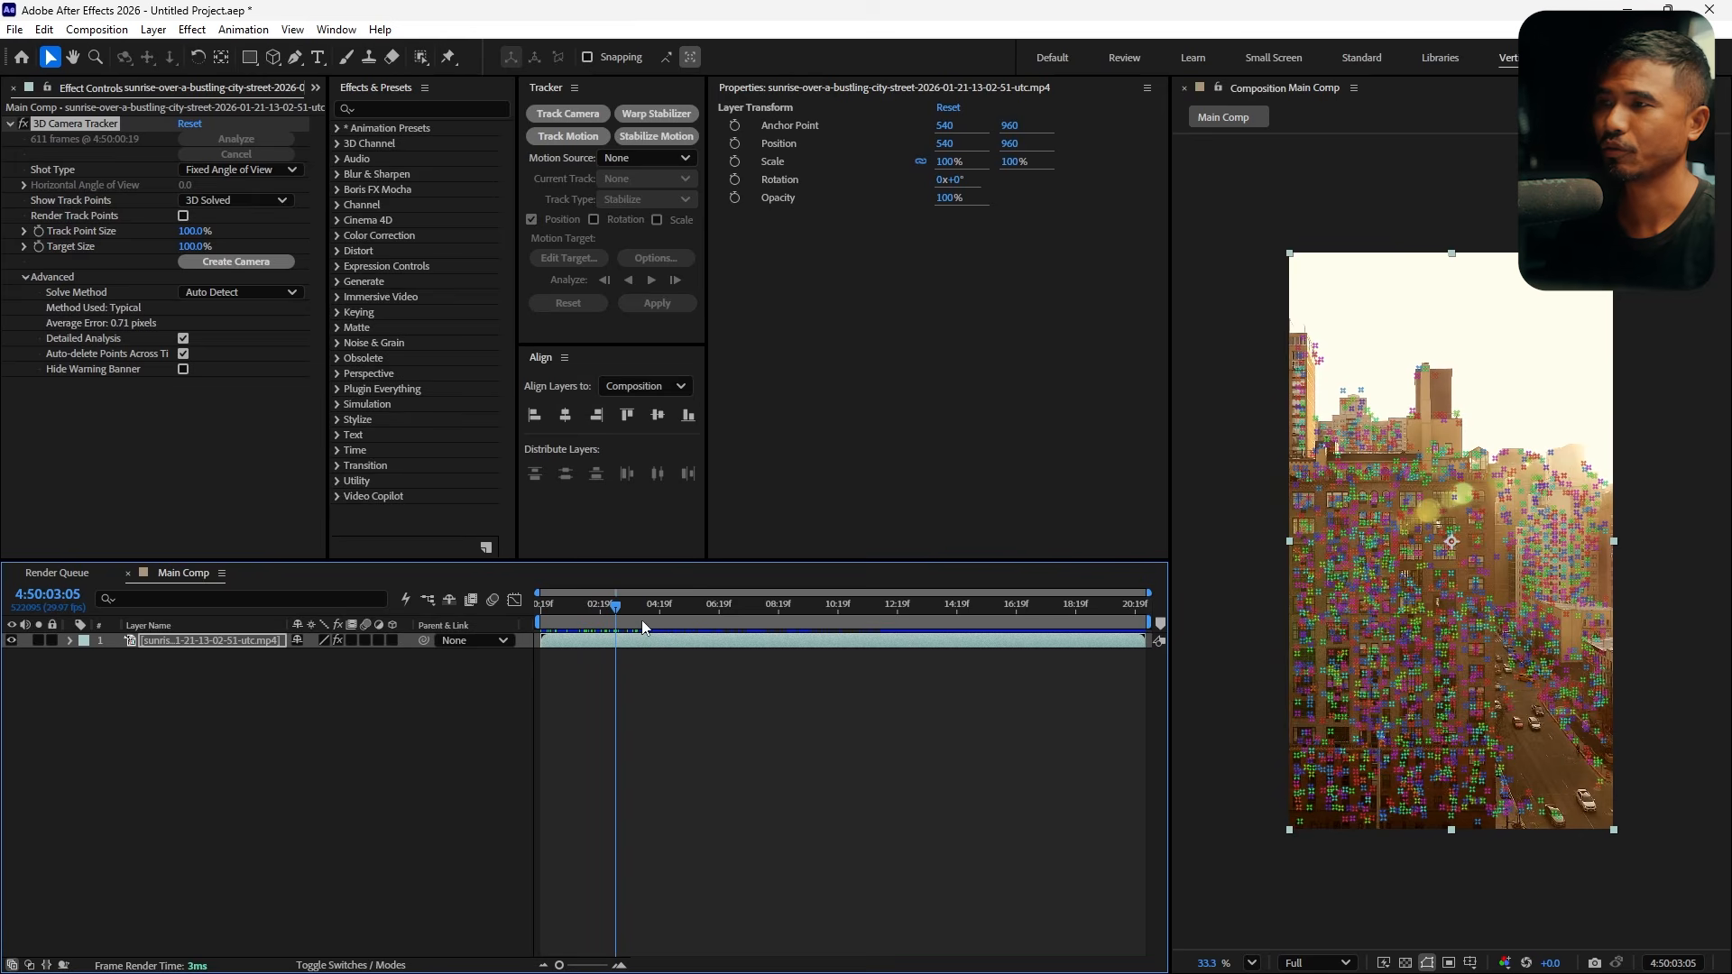
{"action": "left_click_drag", "start_coordinate": [641, 620], "coordinate": [542, 623]}
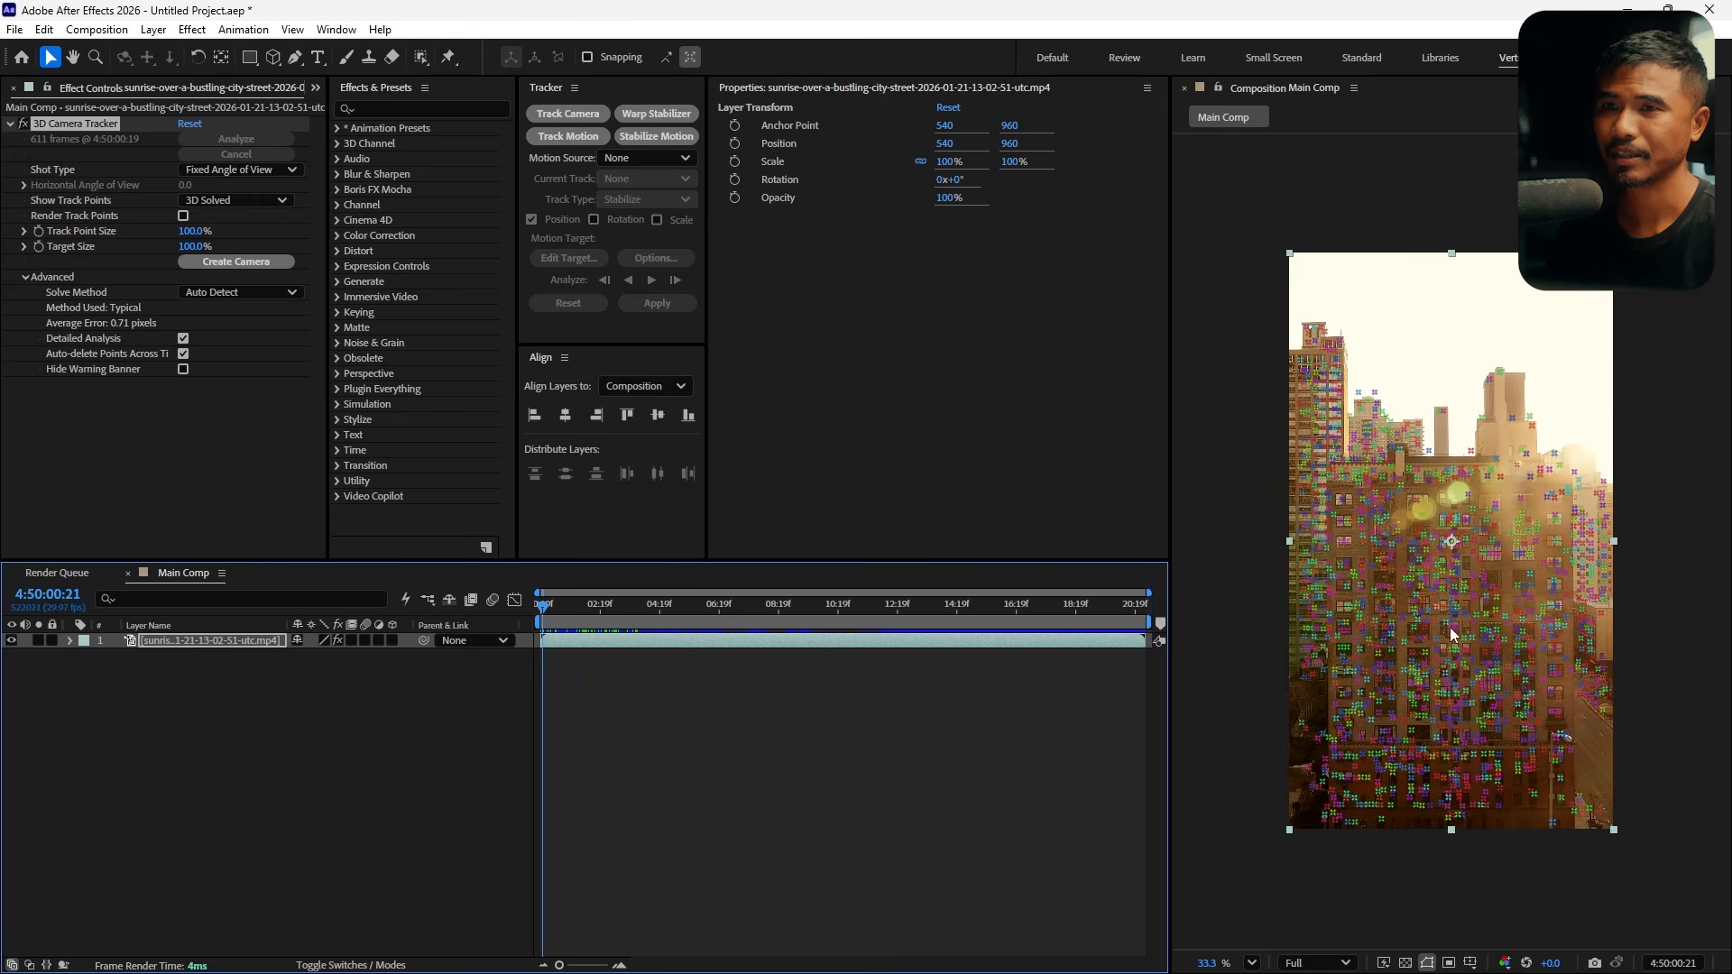
Select a cluster of track points on the building facade and create a solid and camera from them
{"action": "mouse_move", "coordinate": [1463, 575]}
{"action": "left_mouse_down"}
{"action": "mouse_move", "coordinate": [1416, 587]}
{"action": "mouse_move", "coordinate": [1512, 579]}
{"action": "left_mouse_up"}
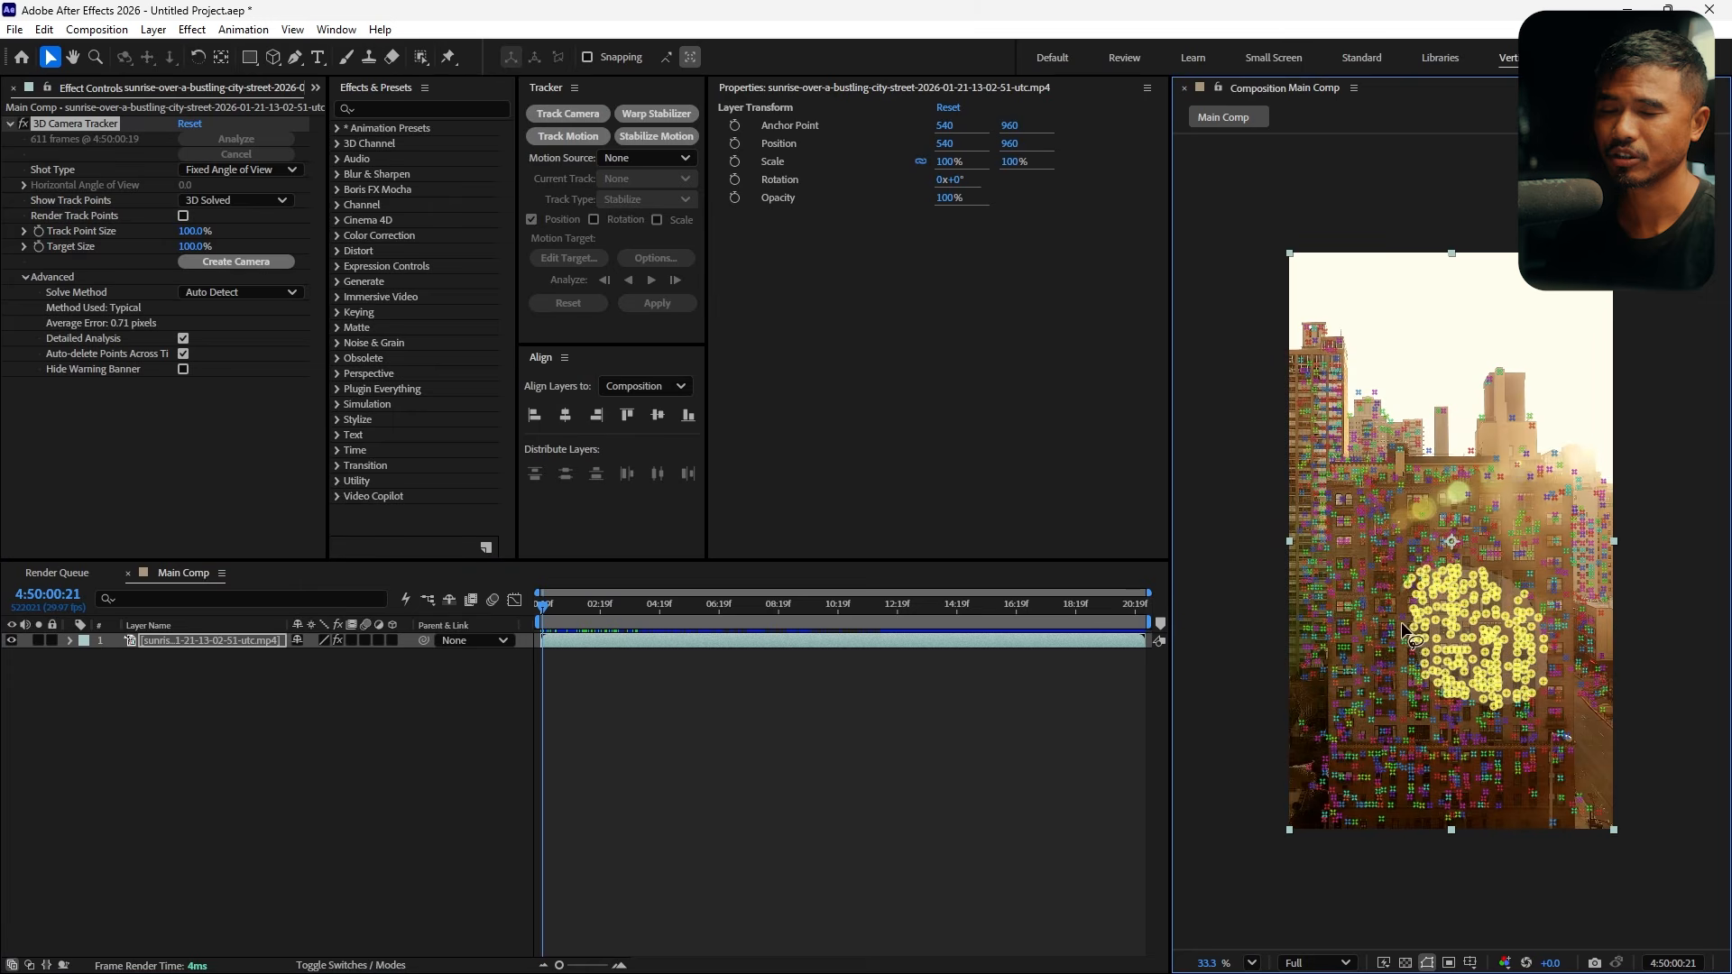
{"action": "mouse_move", "coordinate": [1400, 621]}
{"action": "left_mouse_down"}
{"action": "mouse_move", "coordinate": [1436, 678]}
{"action": "mouse_move", "coordinate": [1497, 673]}
{"action": "left_mouse_up"}
{"action": "mouse_move", "coordinate": [1398, 646]}
{"action": "left_mouse_down"}
{"action": "mouse_move", "coordinate": [1438, 587]}
{"action": "mouse_move", "coordinate": [1470, 640]}
{"action": "left_mouse_up"}
{"action": "right_click", "coordinate": [1470, 640]}
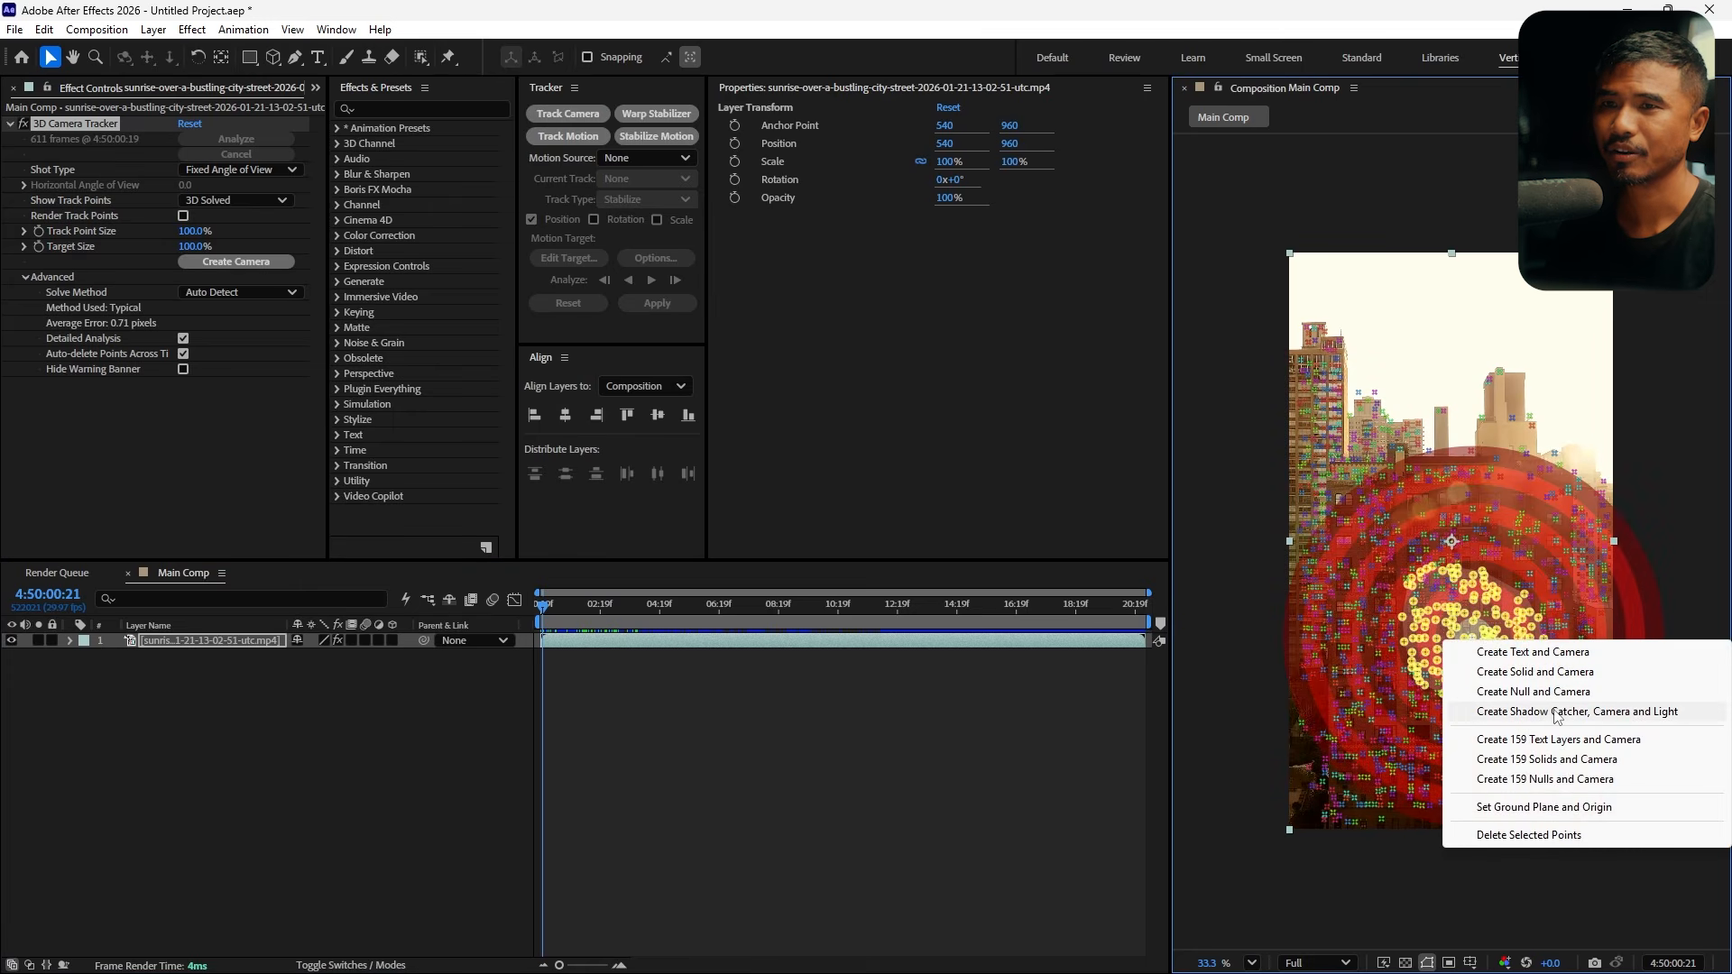
{"action": "left_click", "coordinate": [1554, 673]}
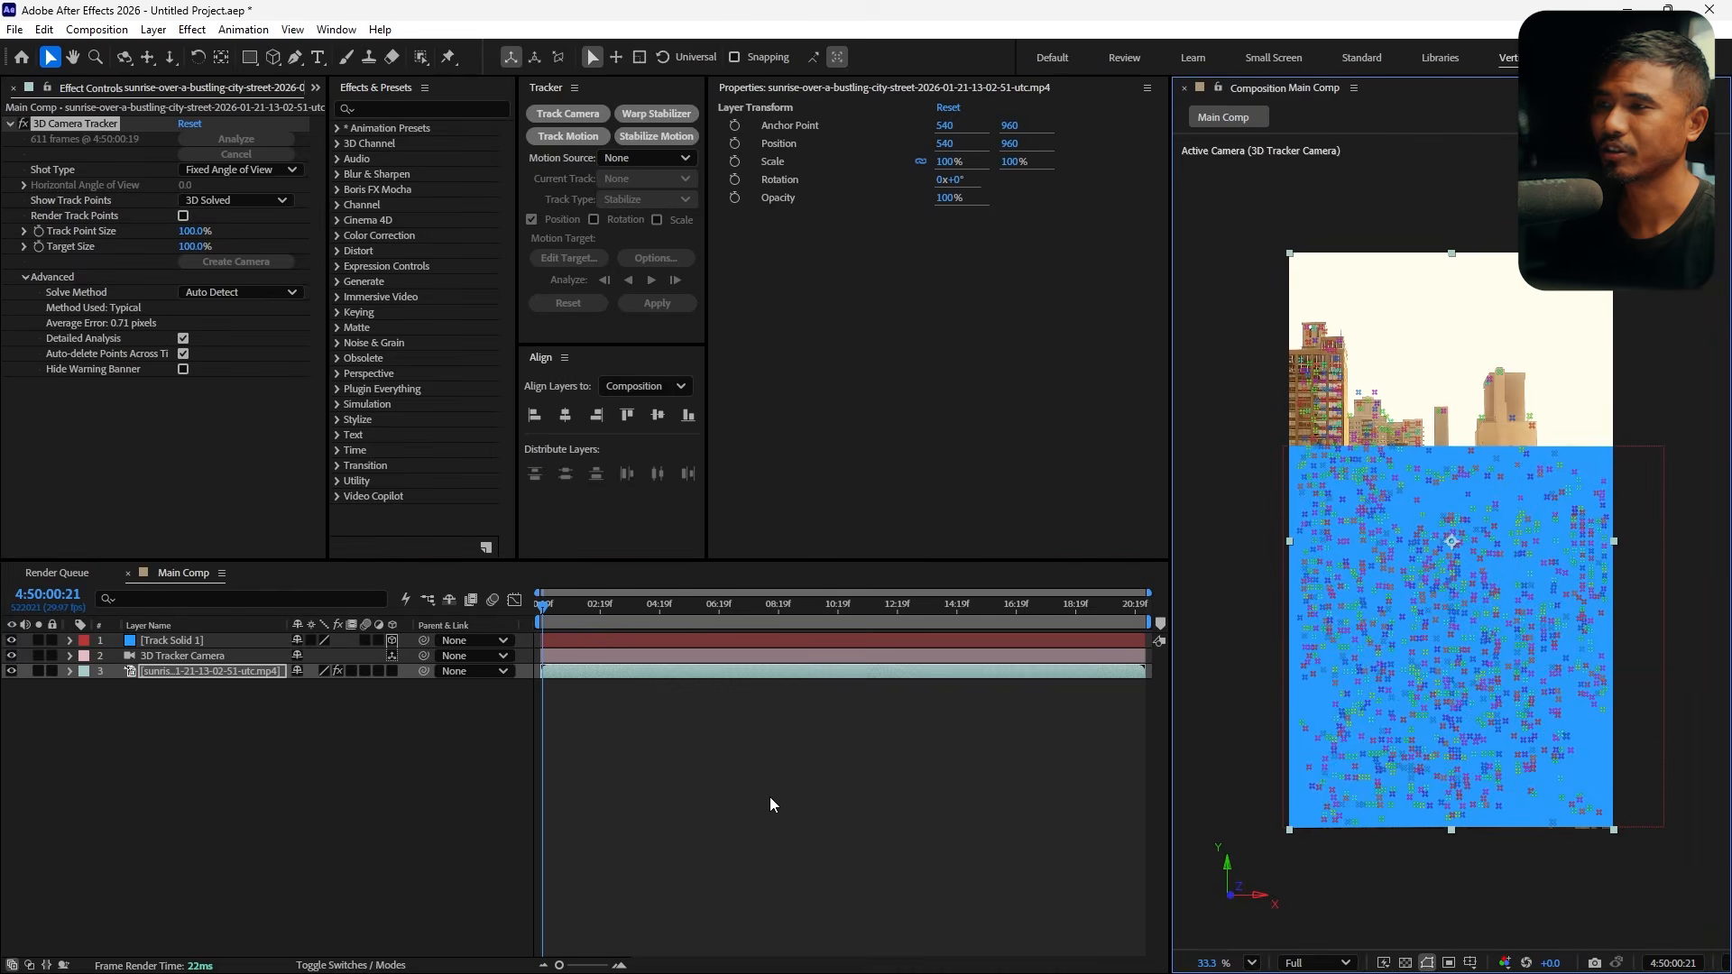
At about 4:50:13:23, select the footage's track points on the left building face and create a solid from them
{"action": "left_click", "coordinate": [686, 747]}
{"action": "left_click_drag", "start_coordinate": [554, 610], "coordinate": [931, 674]}
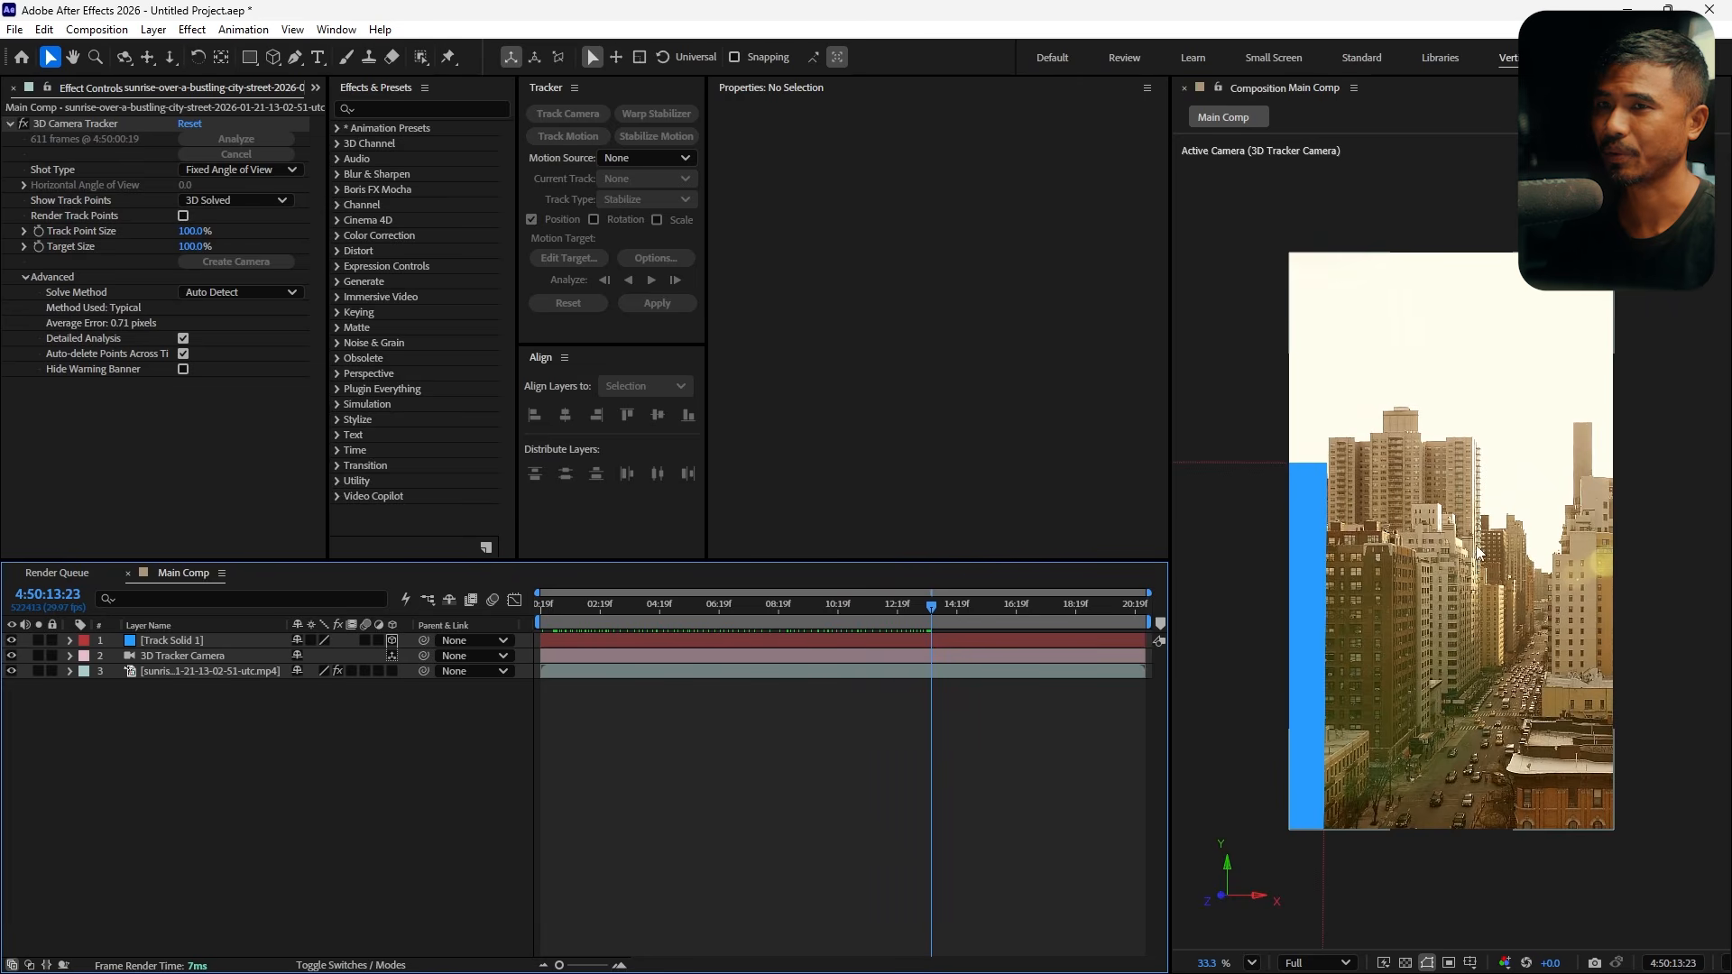
{"action": "left_click", "coordinate": [213, 676]}
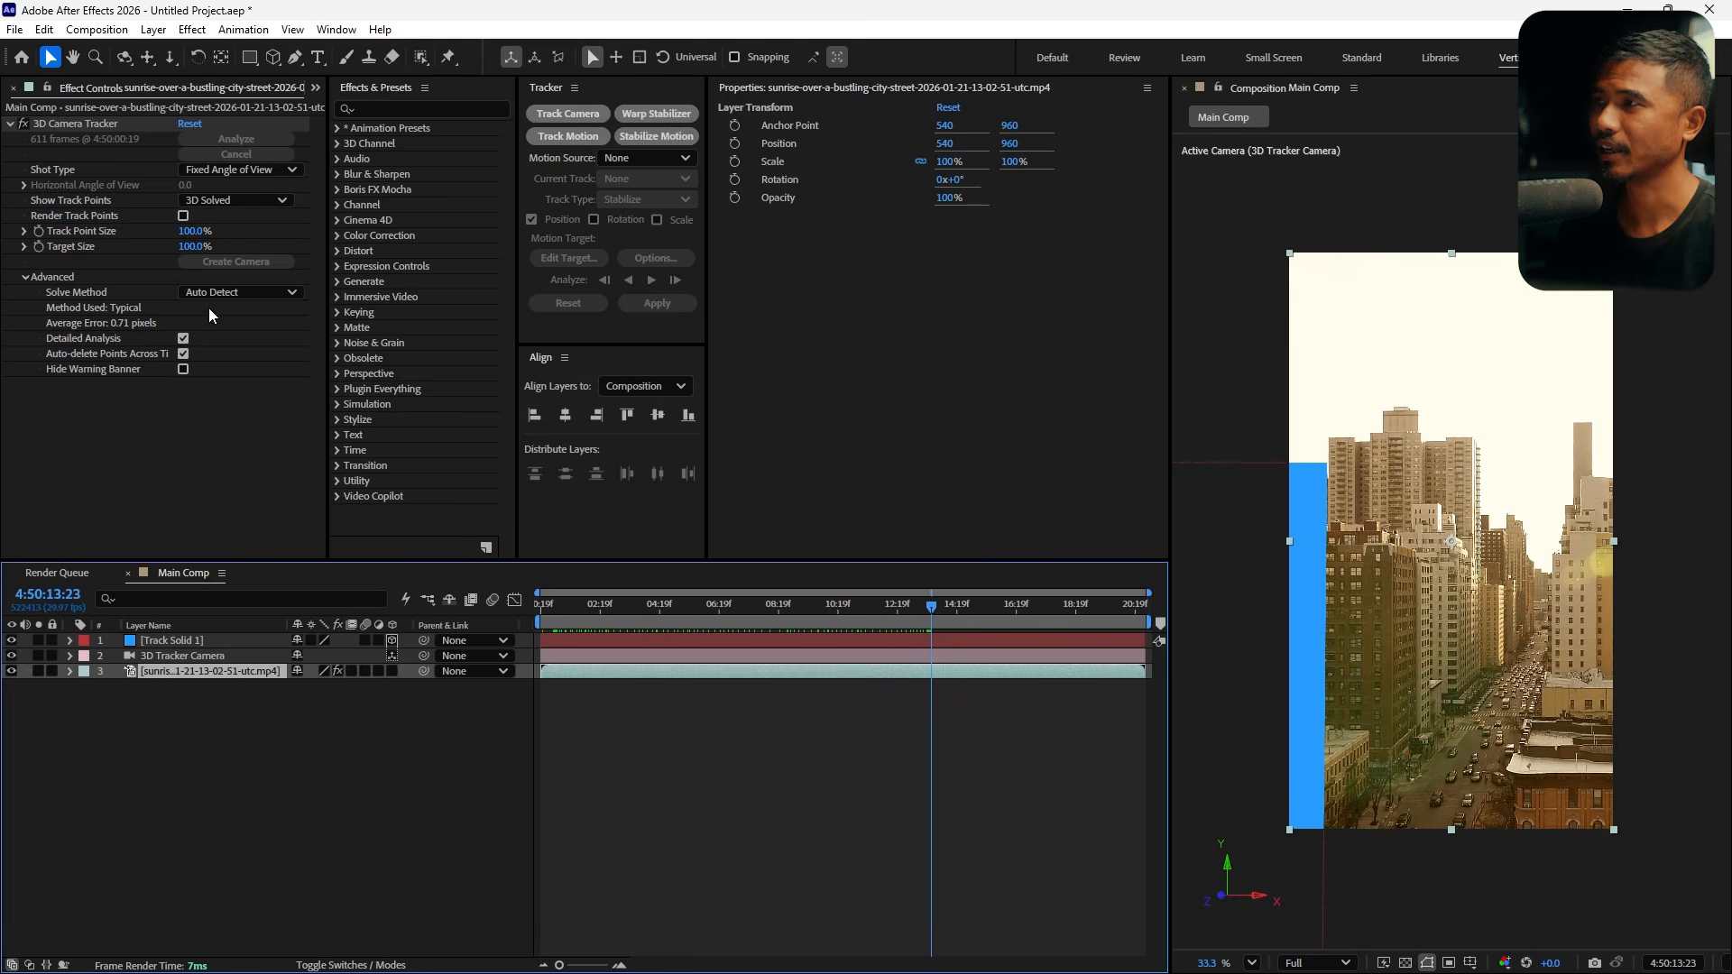
{"action": "left_click", "coordinate": [81, 124]}
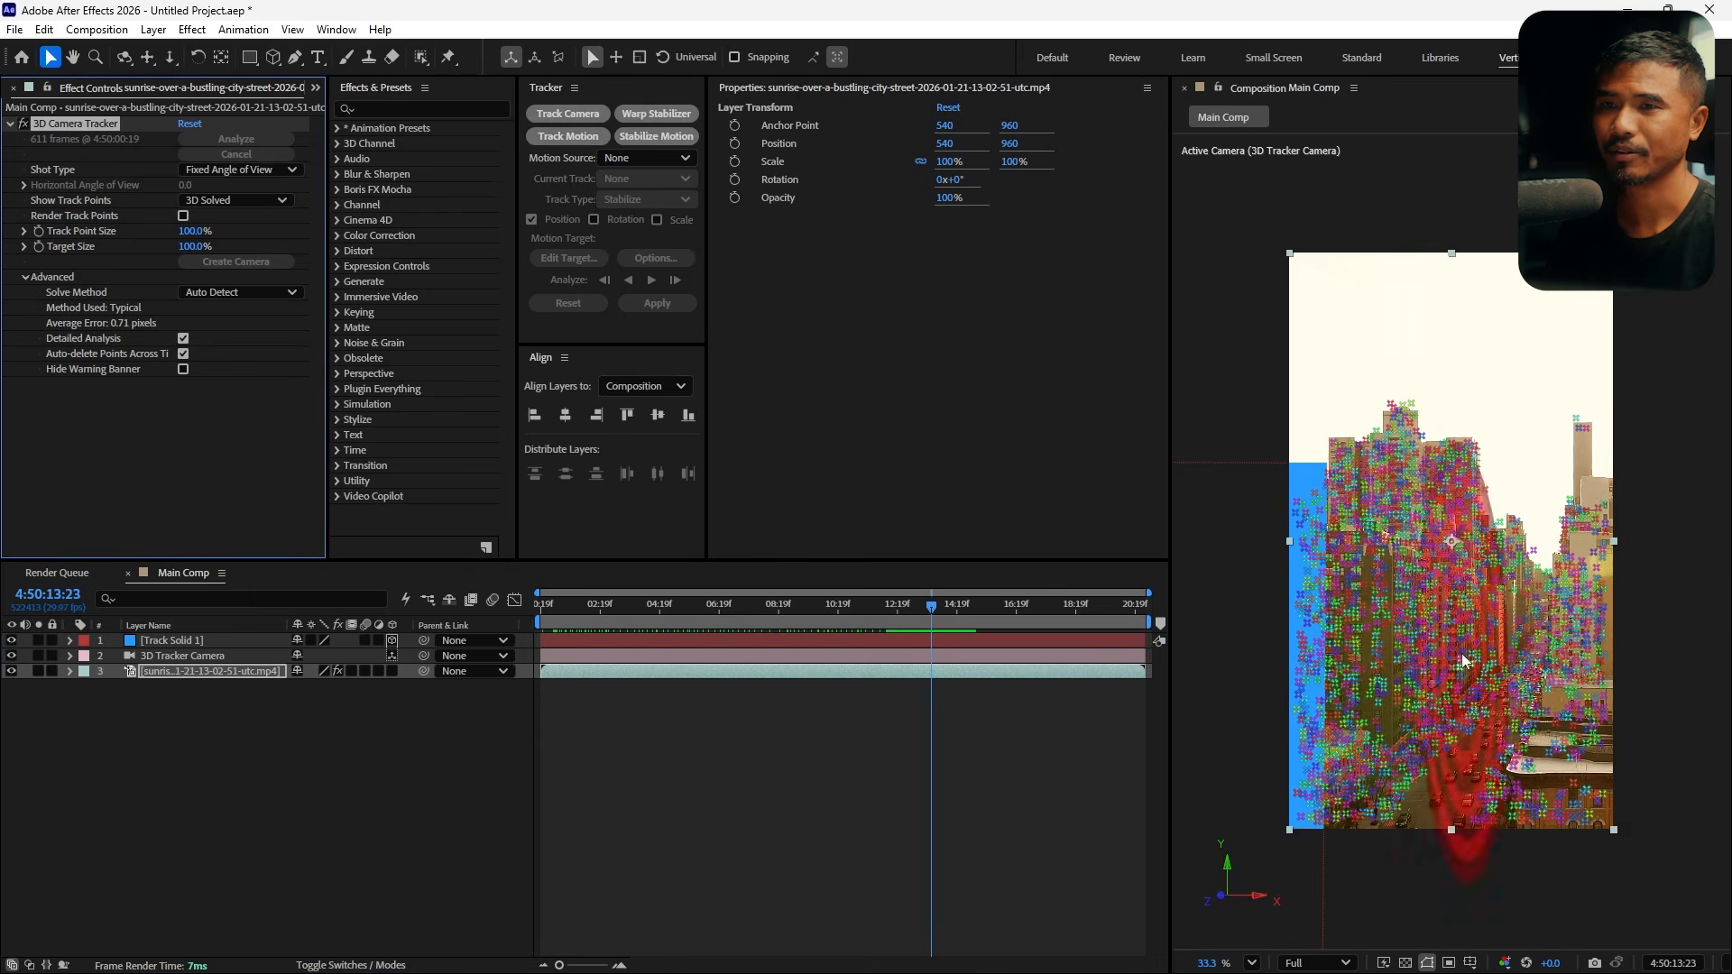
{"action": "mouse_move", "coordinate": [1421, 574]}
{"action": "left_mouse_down"}
{"action": "mouse_move", "coordinate": [1399, 675]}
{"action": "mouse_move", "coordinate": [1440, 555]}
{"action": "mouse_move", "coordinate": [1364, 712]}
{"action": "left_mouse_up"}
{"action": "right_click", "coordinate": [1429, 626]}
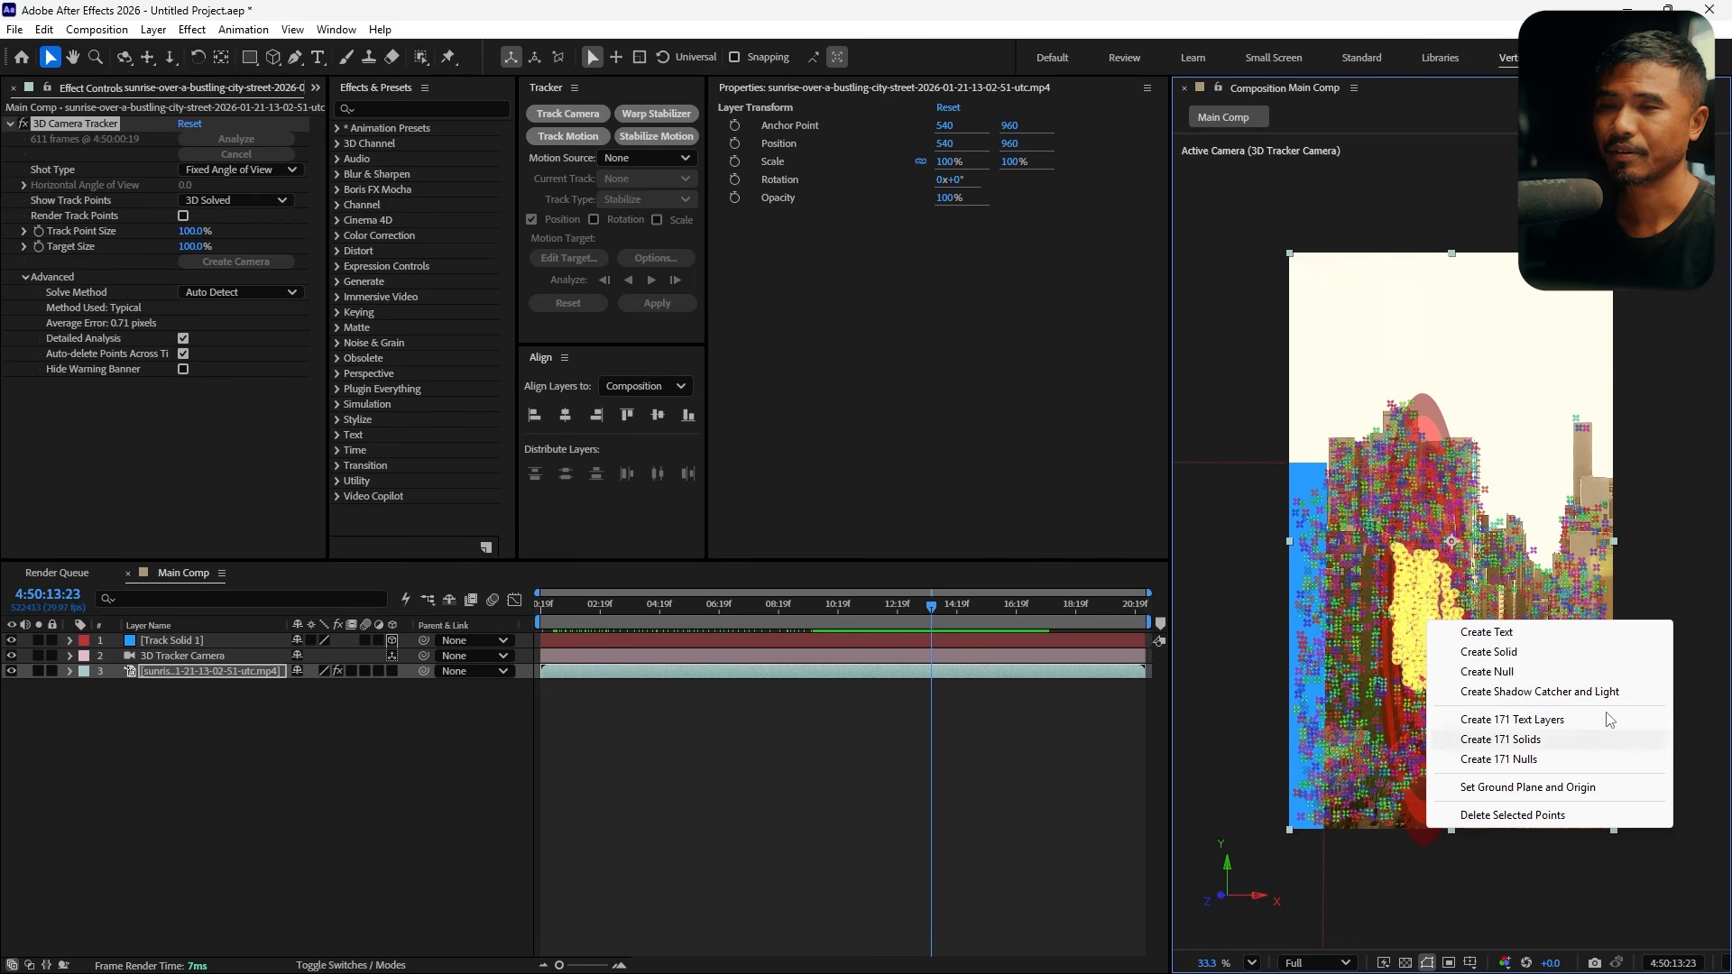
{"action": "left_click", "coordinate": [1559, 660]}
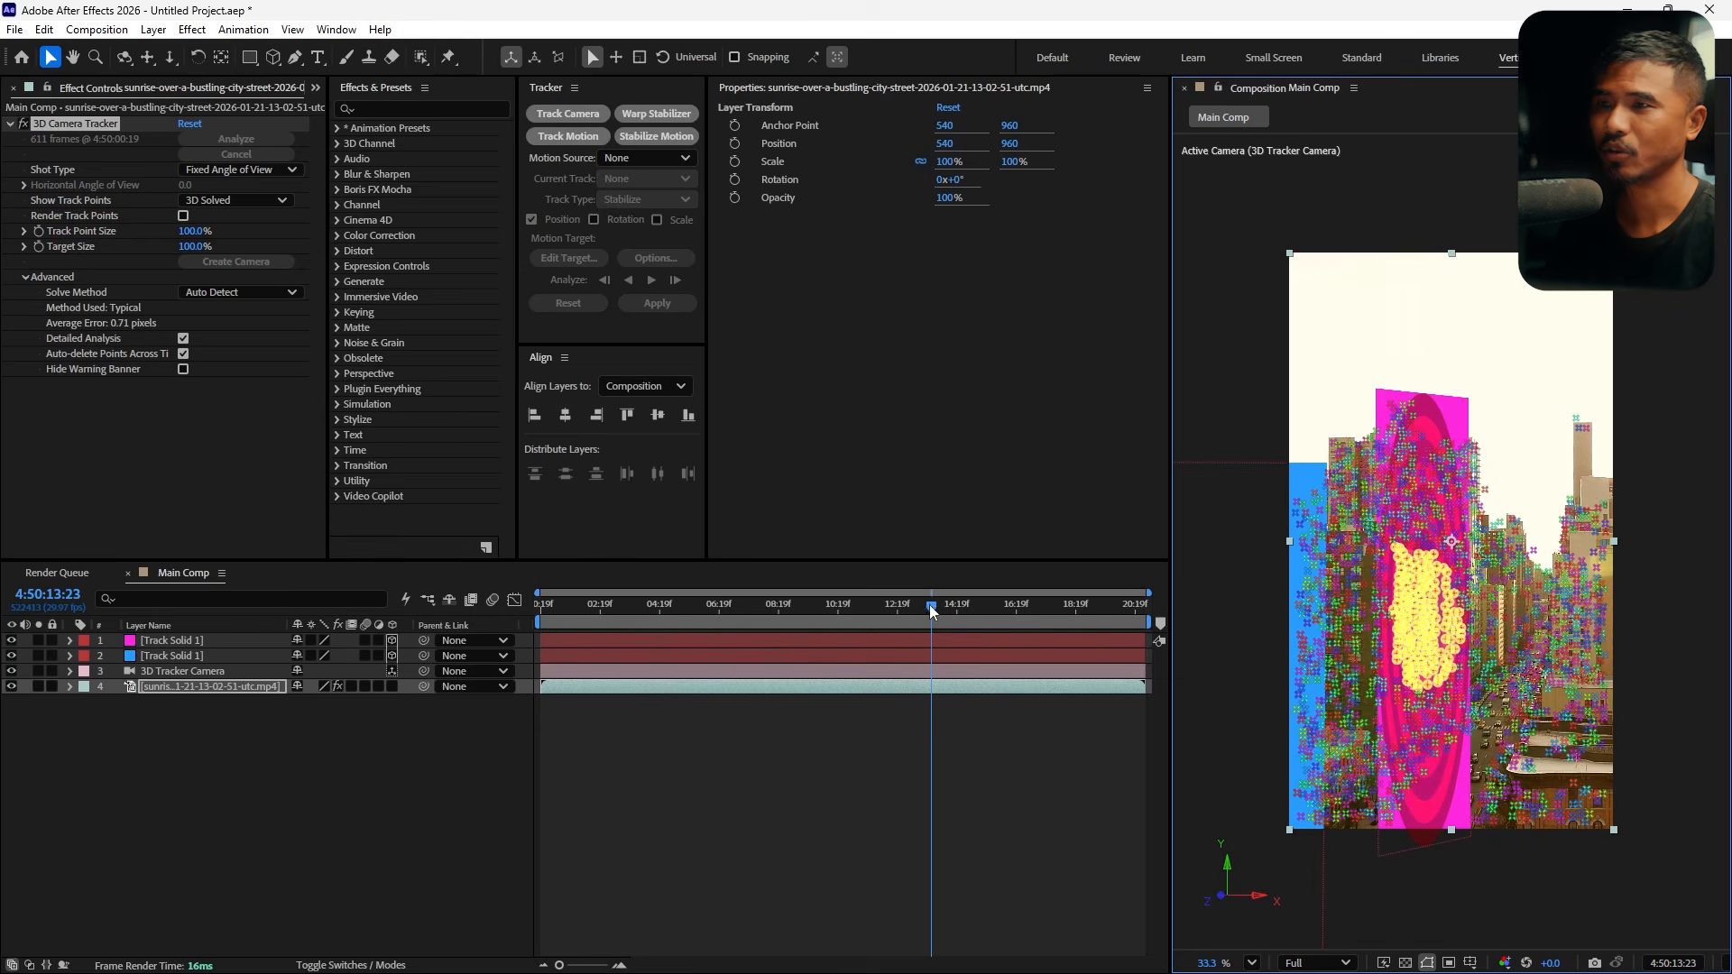
At about 4:50:09:09, select track points on the street and create a solid from them
{"action": "left_click_drag", "start_coordinate": [932, 611], "coordinate": [799, 629]}
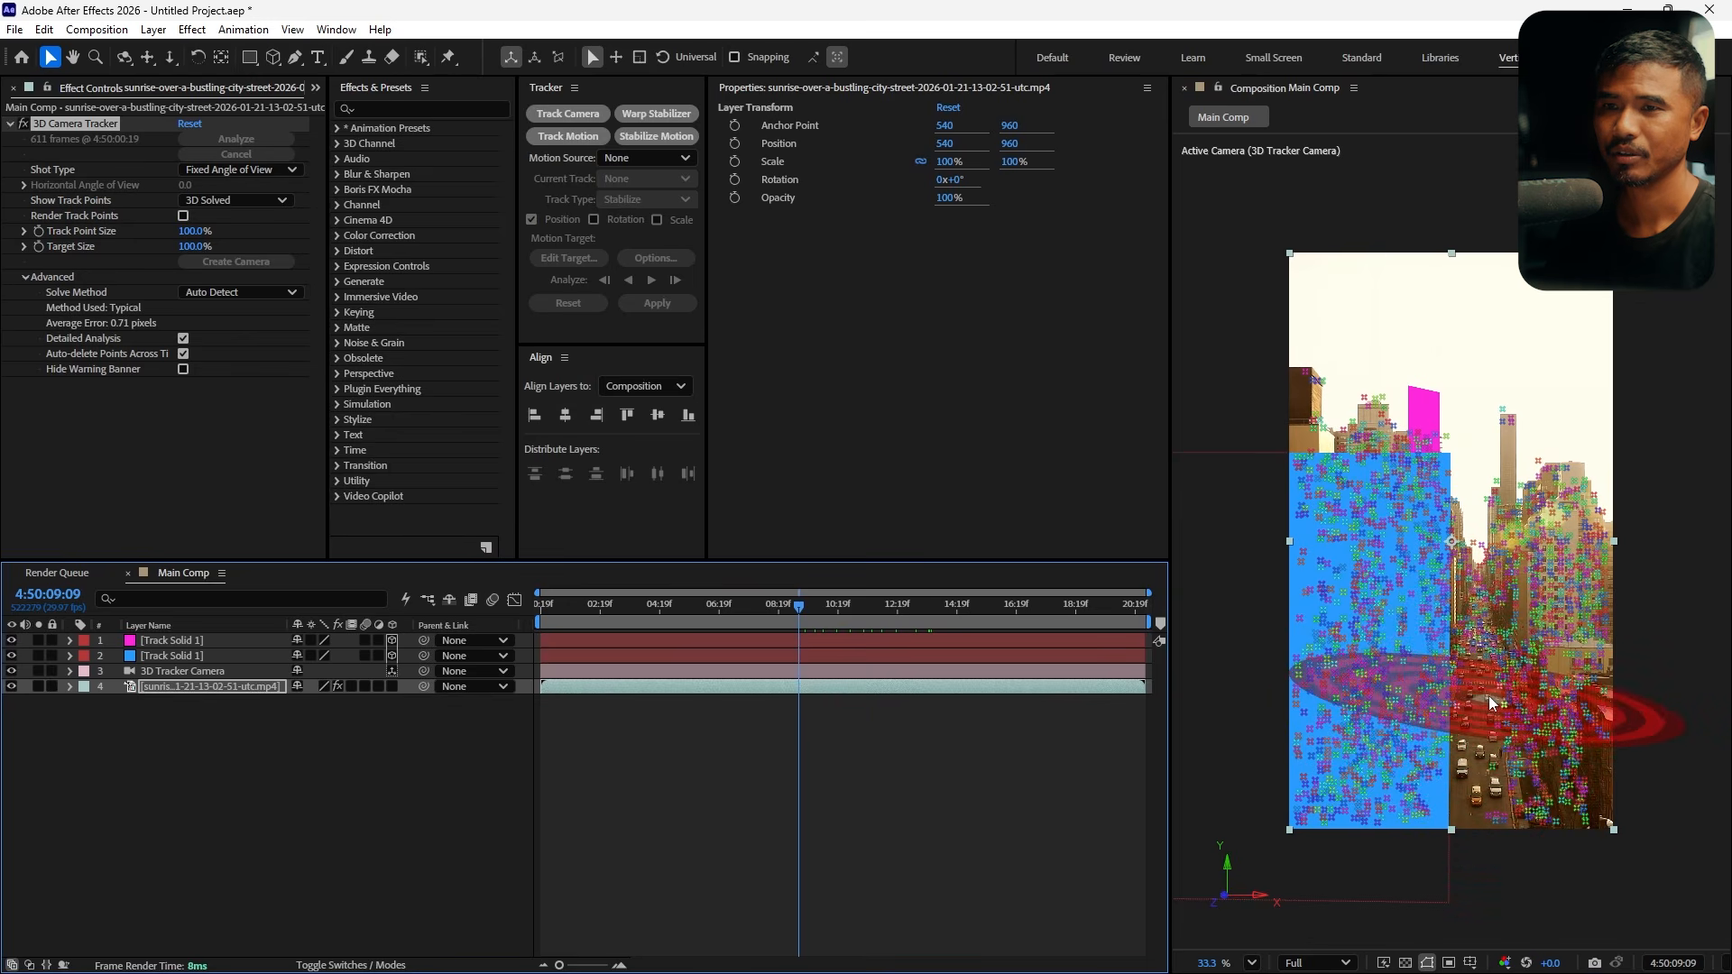
{"action": "mouse_move", "coordinate": [1490, 697]}
{"action": "left_mouse_down"}
{"action": "mouse_move", "coordinate": [1528, 721]}
{"action": "mouse_move", "coordinate": [1501, 725]}
{"action": "left_mouse_up"}
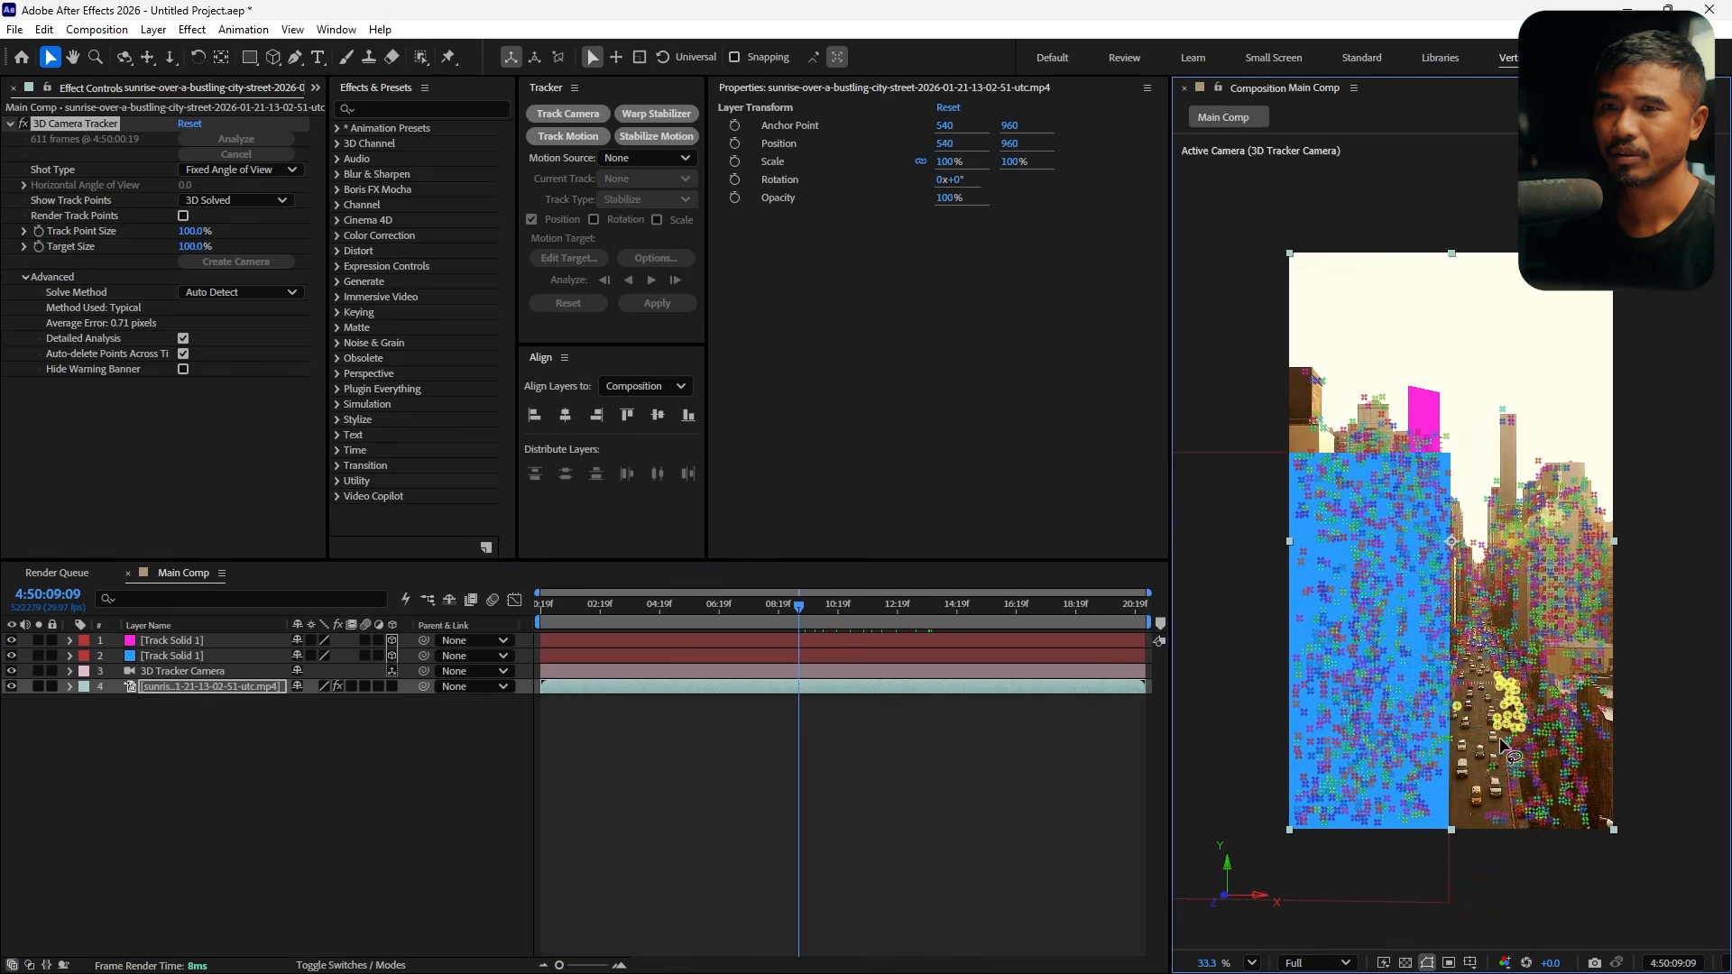
{"action": "right_click", "coordinate": [1482, 701]}
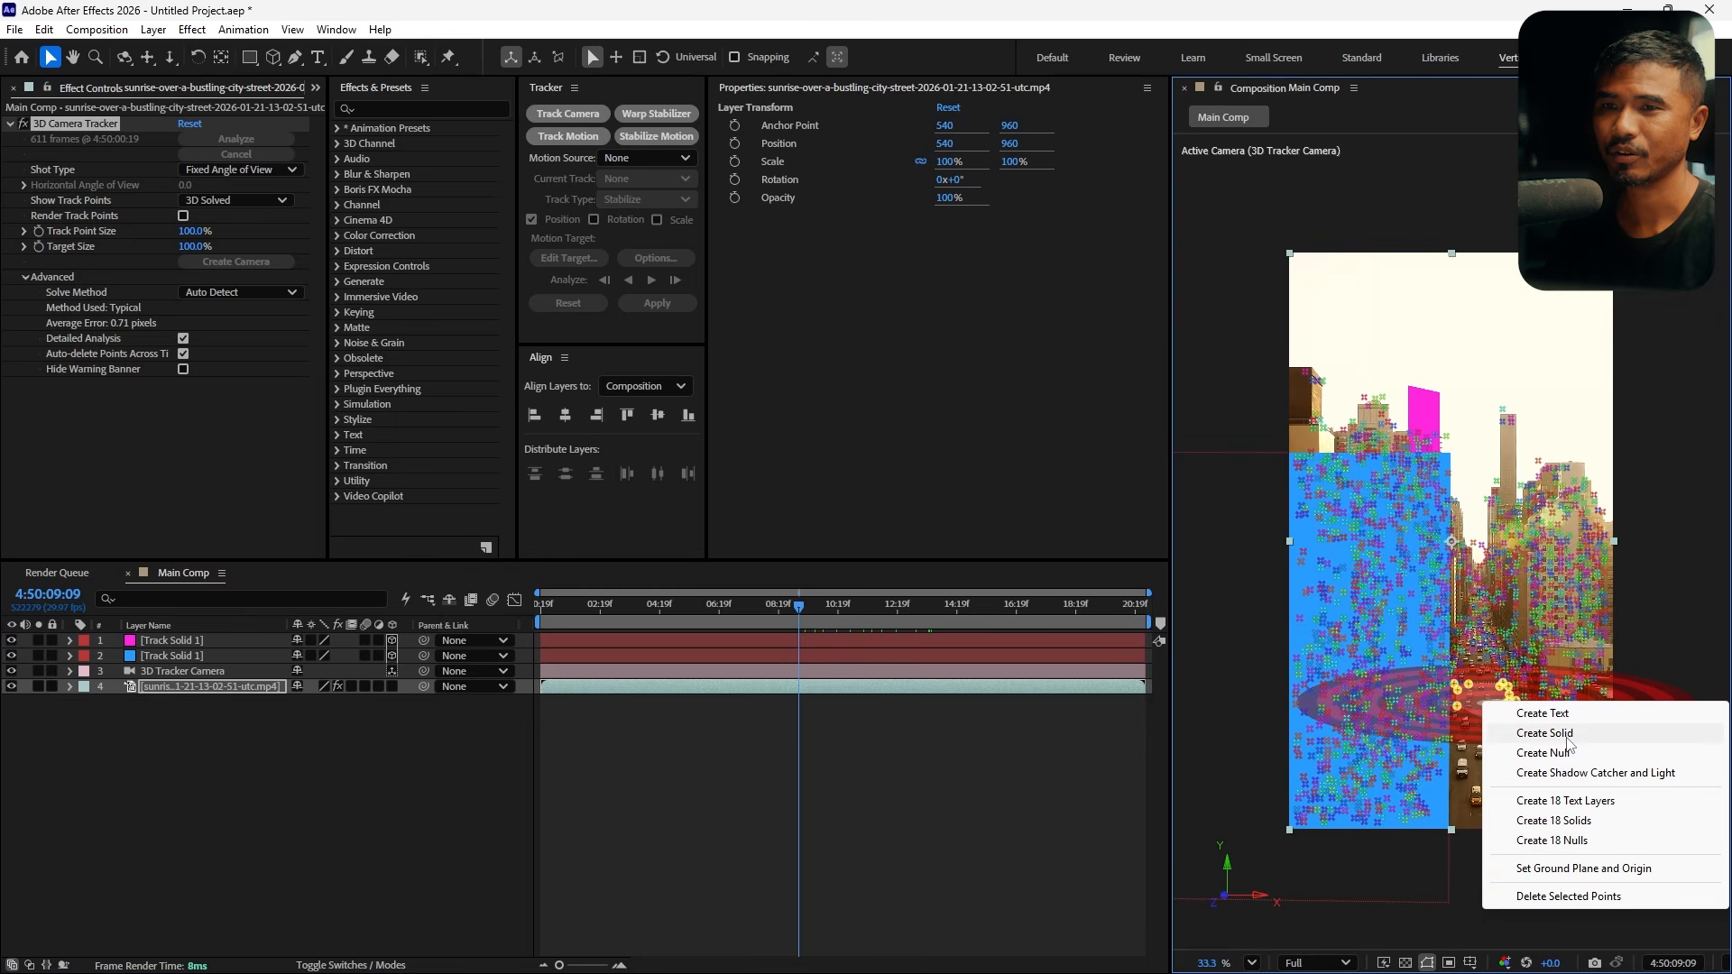
{"action": "left_click", "coordinate": [1545, 732]}
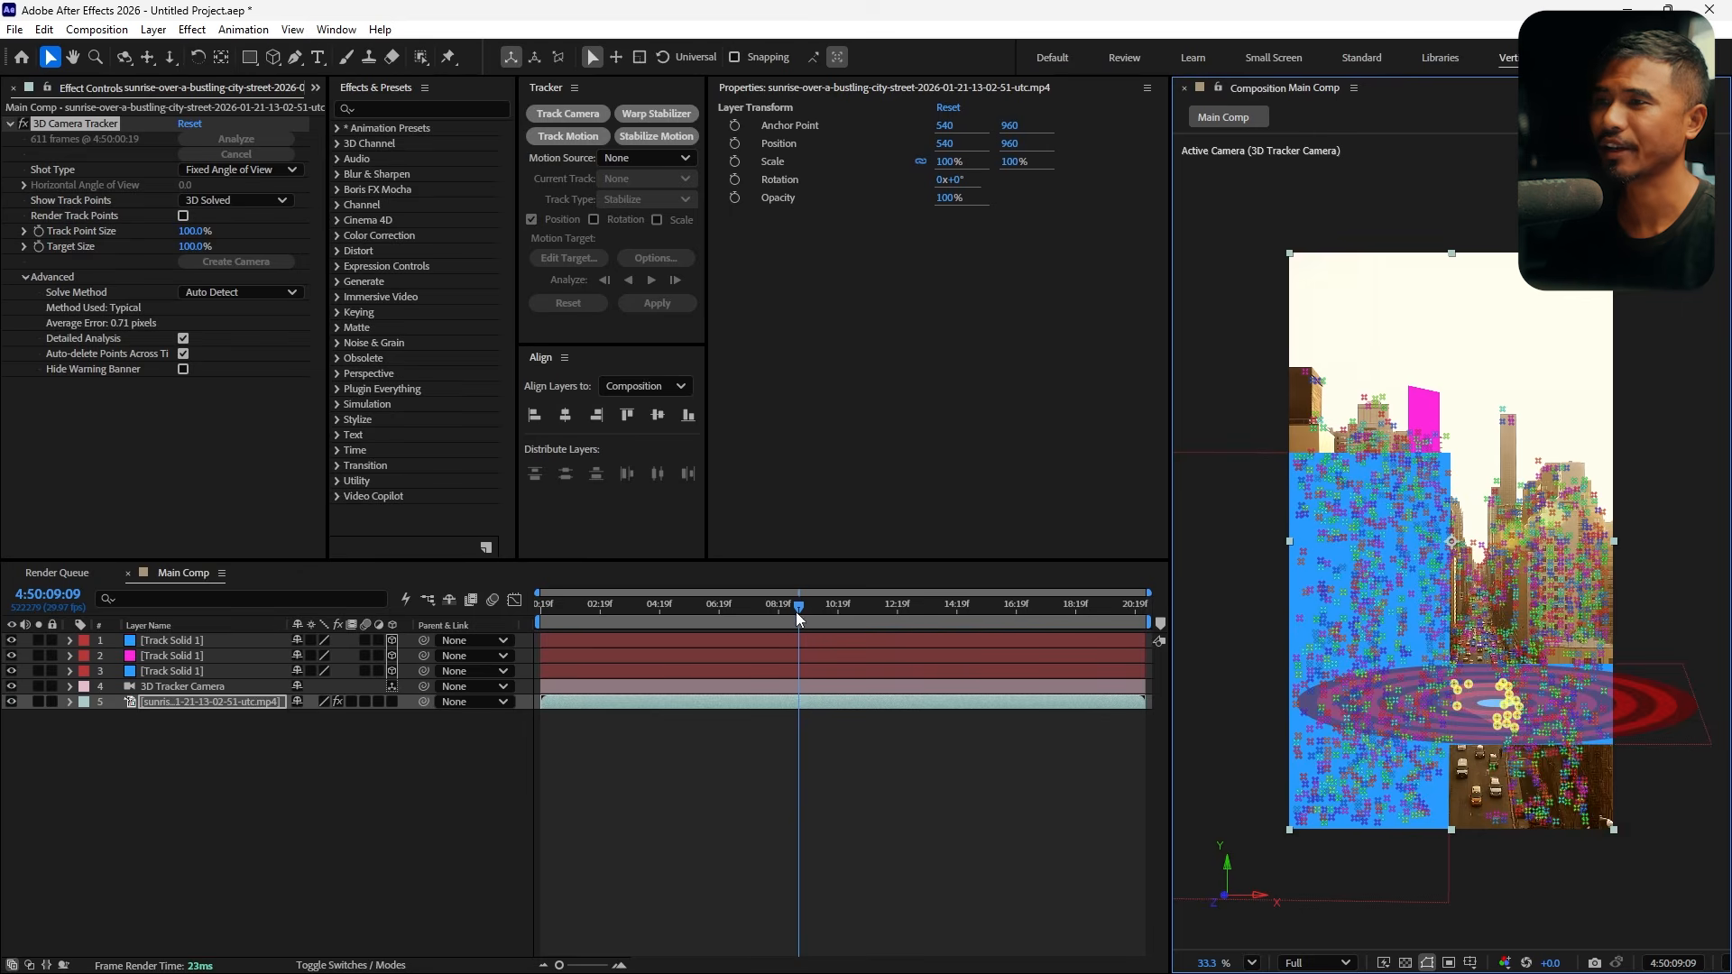
Scrub the timeline to check how the tracked solids stick to the footage, and deselect all layers
{"action": "left_click_drag", "start_coordinate": [798, 612], "coordinate": [891, 637]}
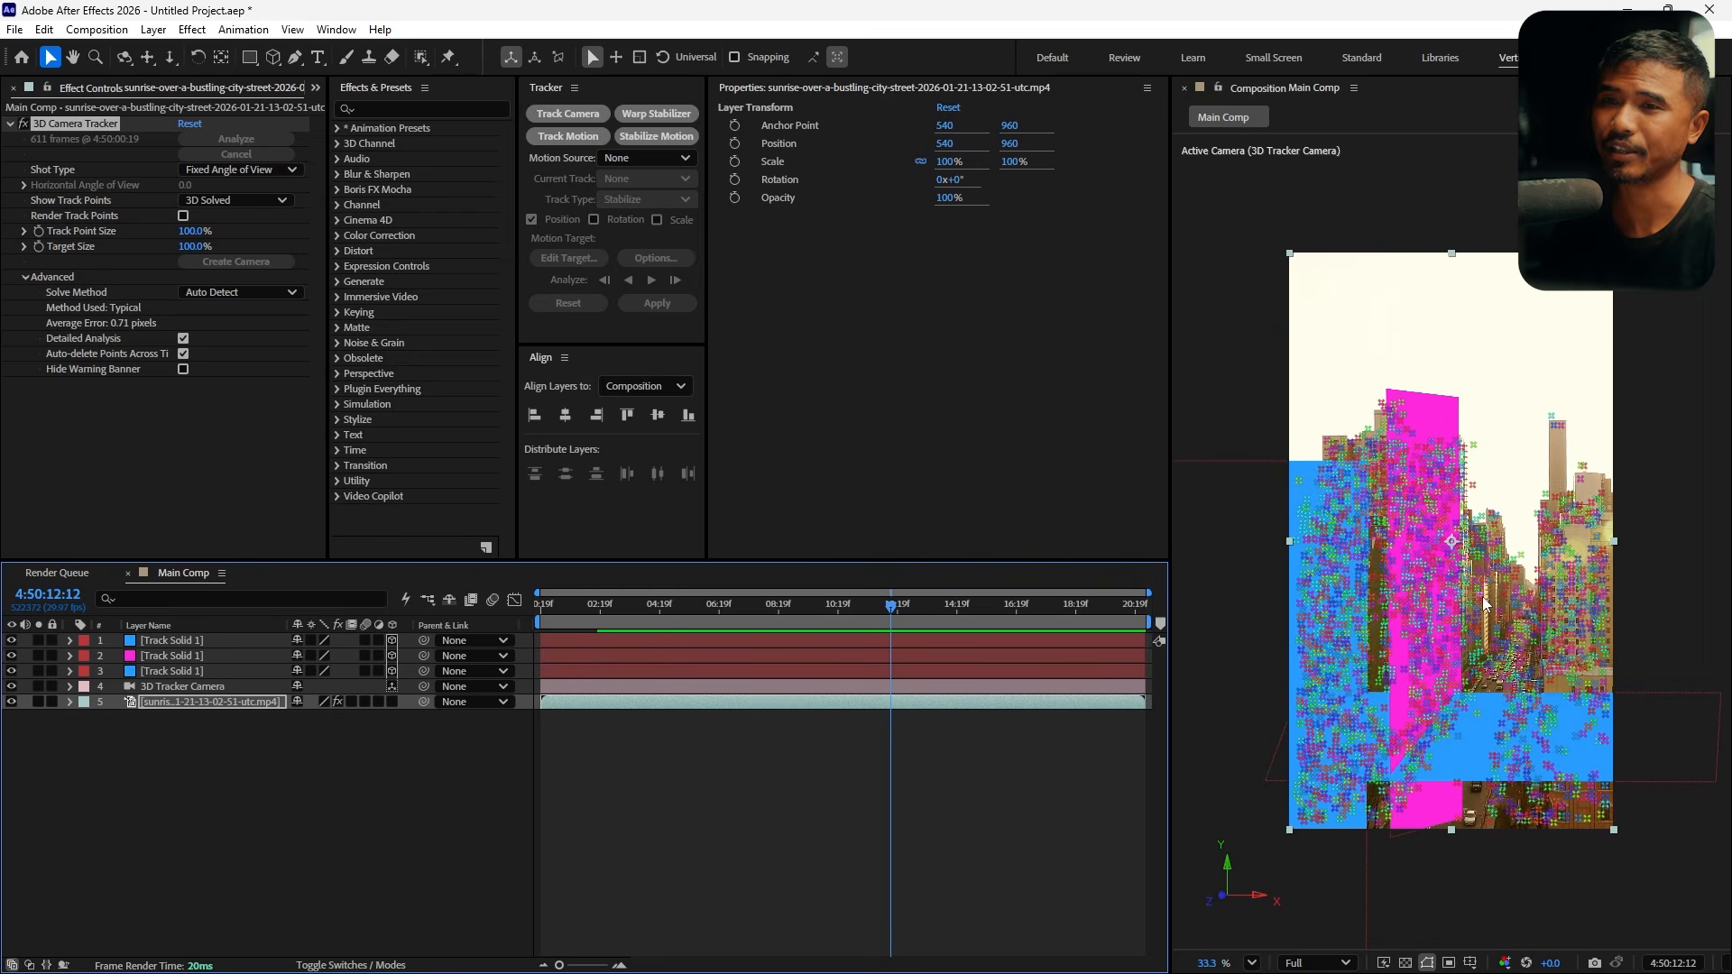
{"action": "left_click", "coordinate": [822, 607]}
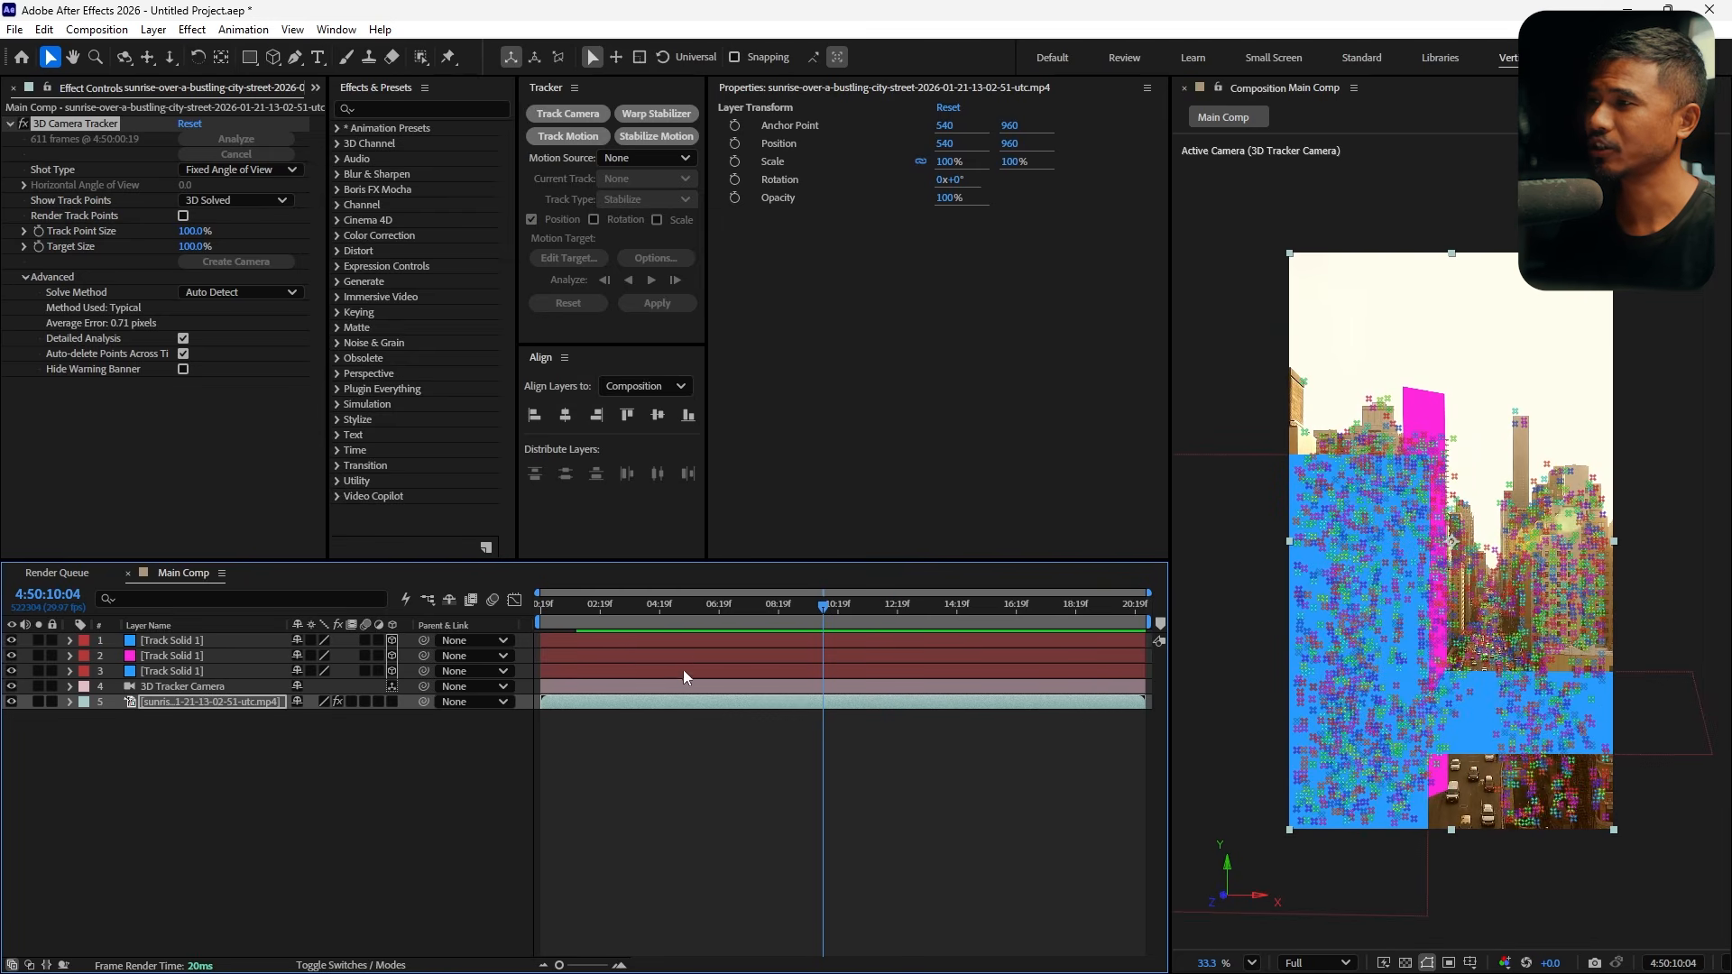
{"action": "left_click", "coordinate": [747, 794]}
{"action": "left_click", "coordinate": [315, 86]}
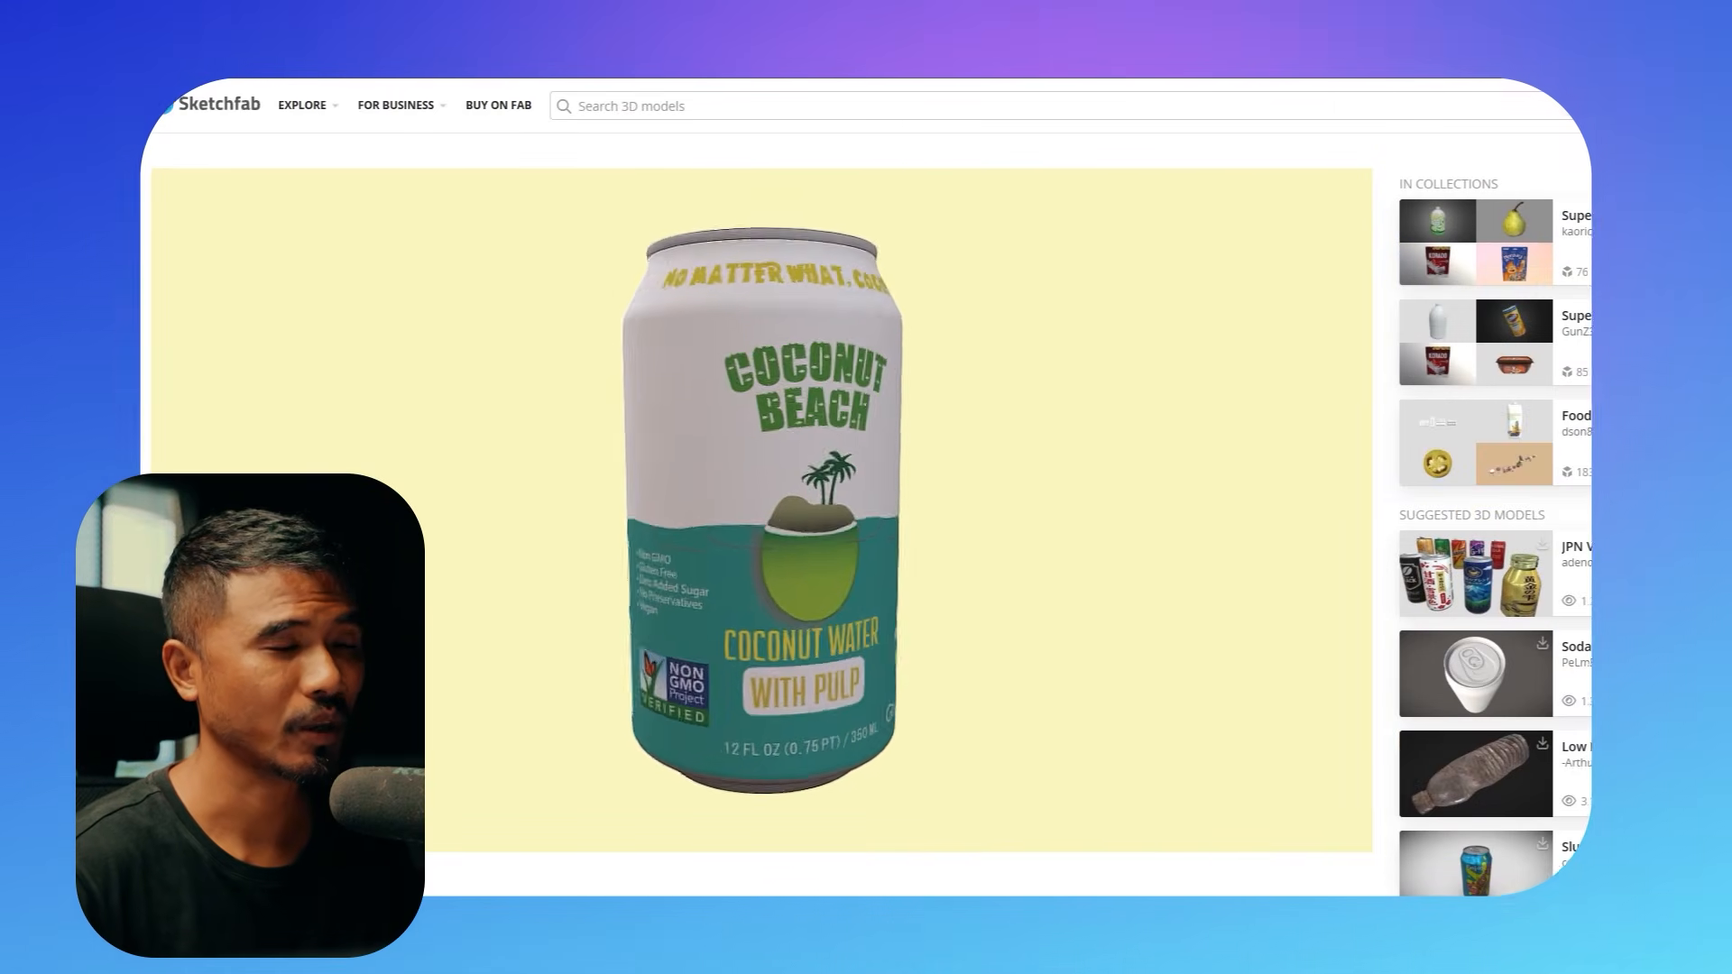
Examine the source assets: the 3D can model on Sketchfab and the Twilight Sunset HDRI on Poly Haven
{"action": "mouse_move", "coordinate": [903, 578]}
{"action": "left_mouse_down"}
{"action": "mouse_move", "coordinate": [819, 580]}
{"action": "mouse_move", "coordinate": [1032, 584]}
{"action": "left_mouse_up"}
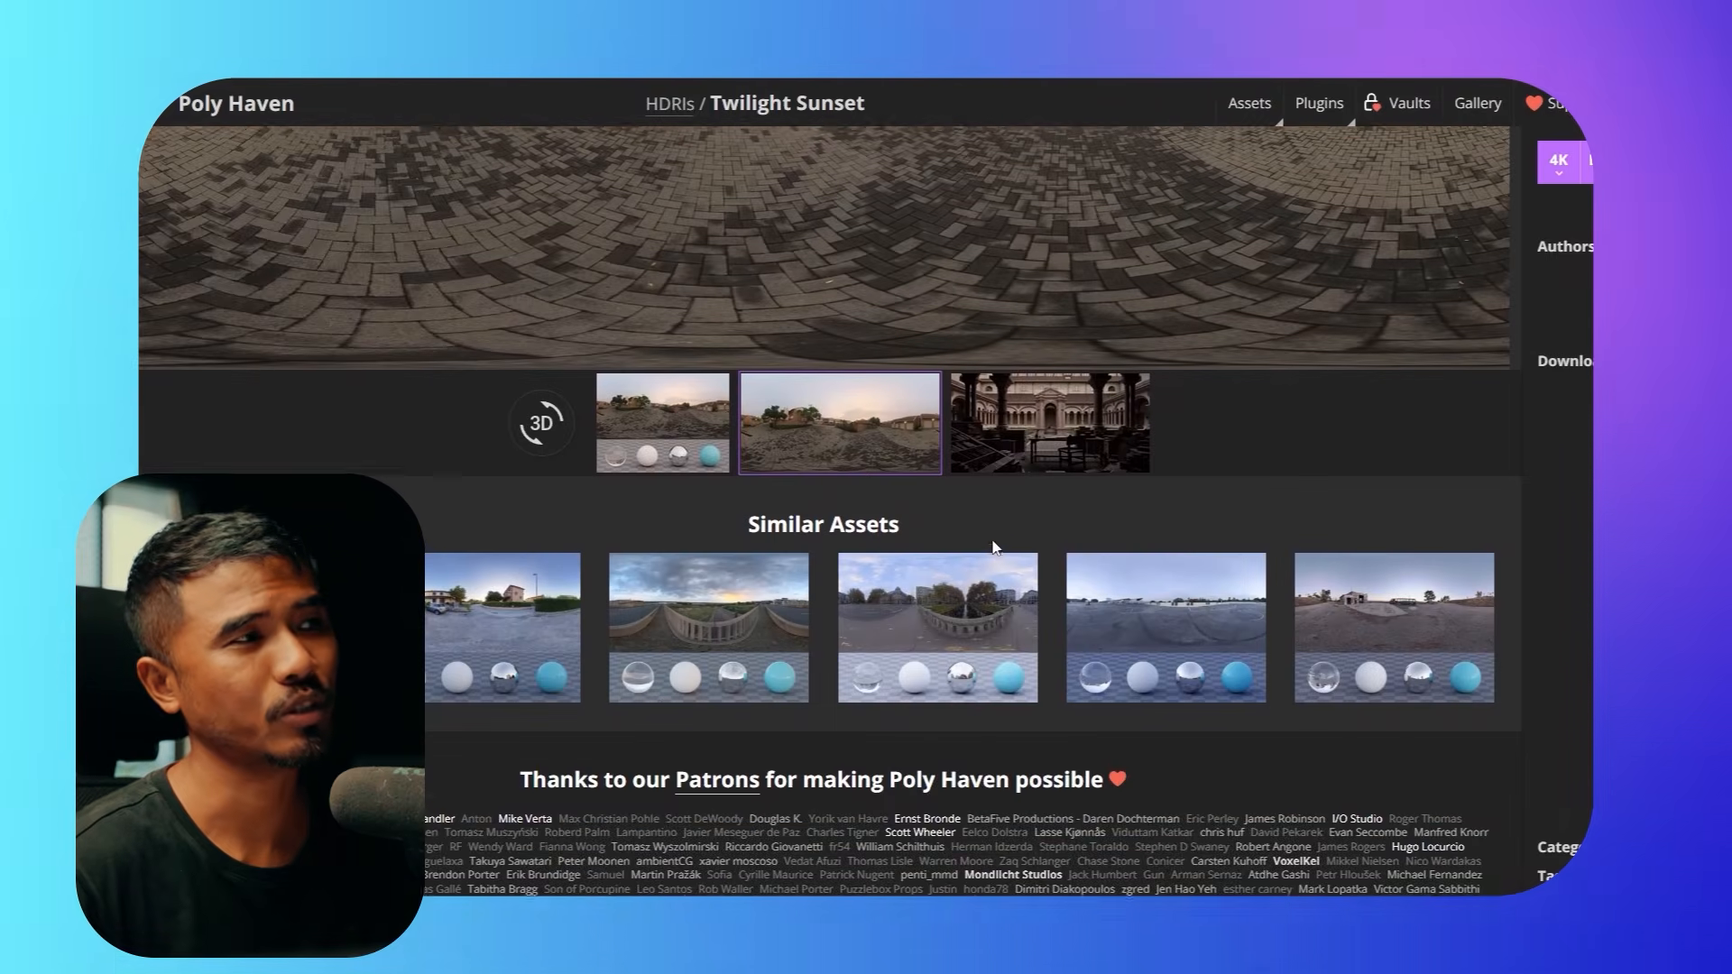
{"action": "scroll", "coordinate": [992, 541], "scroll_direction": "up", "scroll_amount": 5}
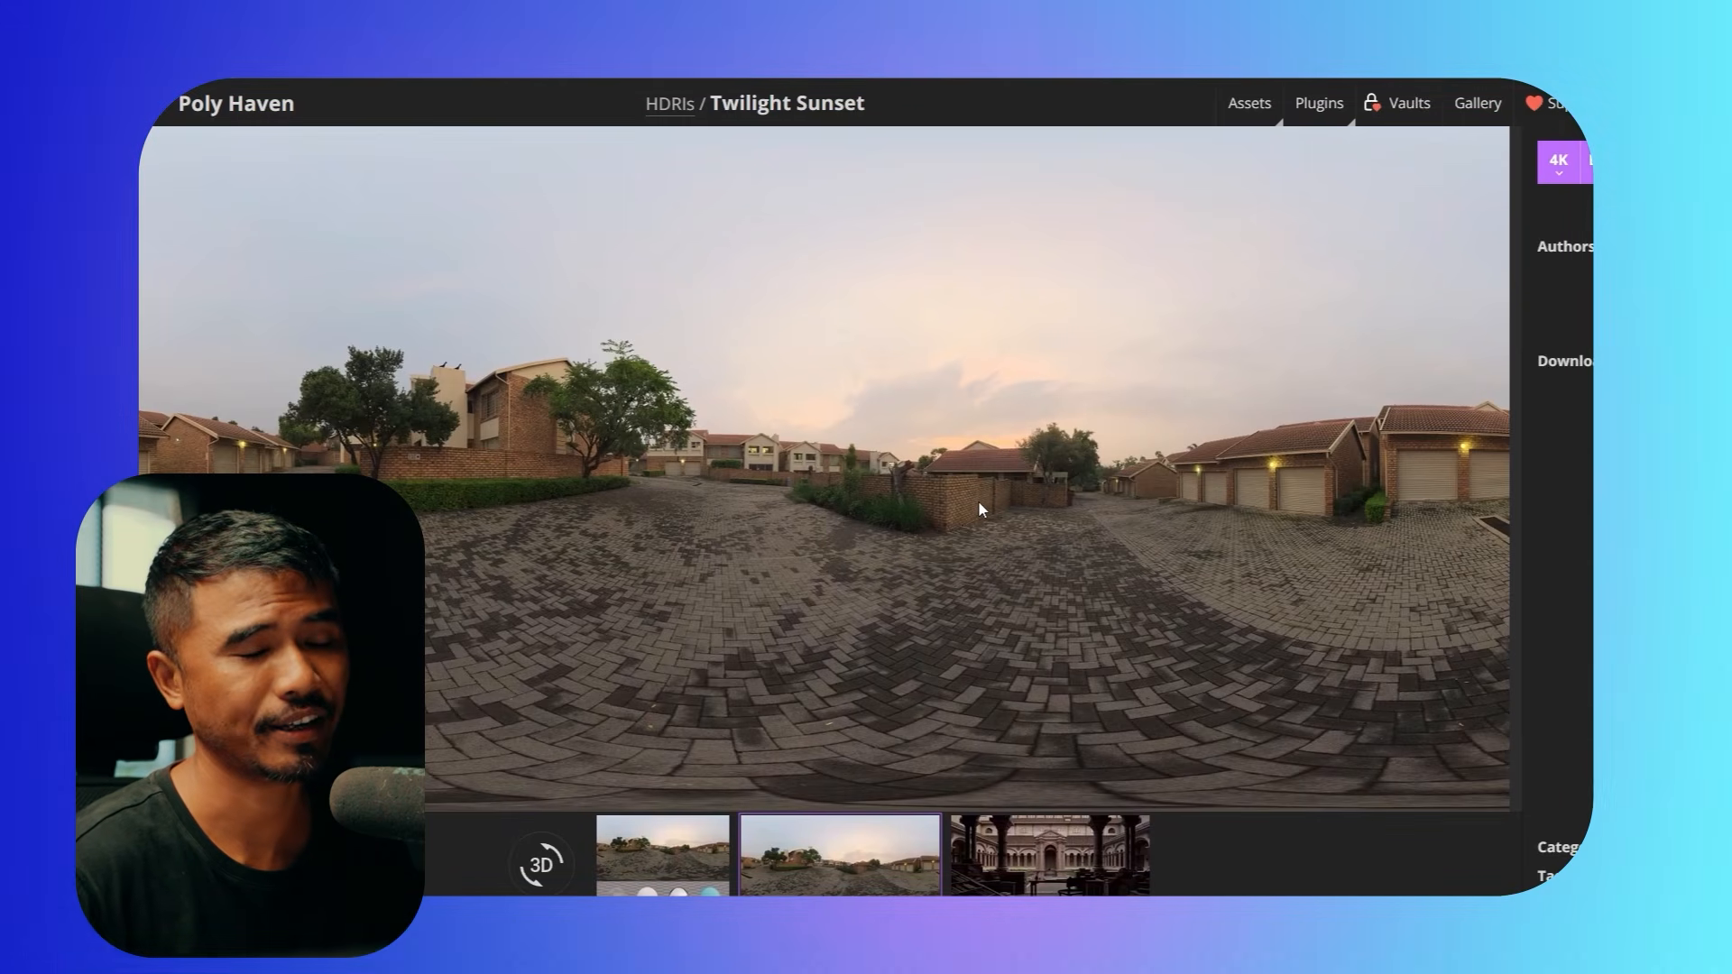
{"action": "scroll", "coordinate": [979, 503], "scroll_direction": "down", "scroll_amount": 1}
{"action": "scroll", "coordinate": [979, 506], "scroll_direction": "up", "scroll_amount": 1}
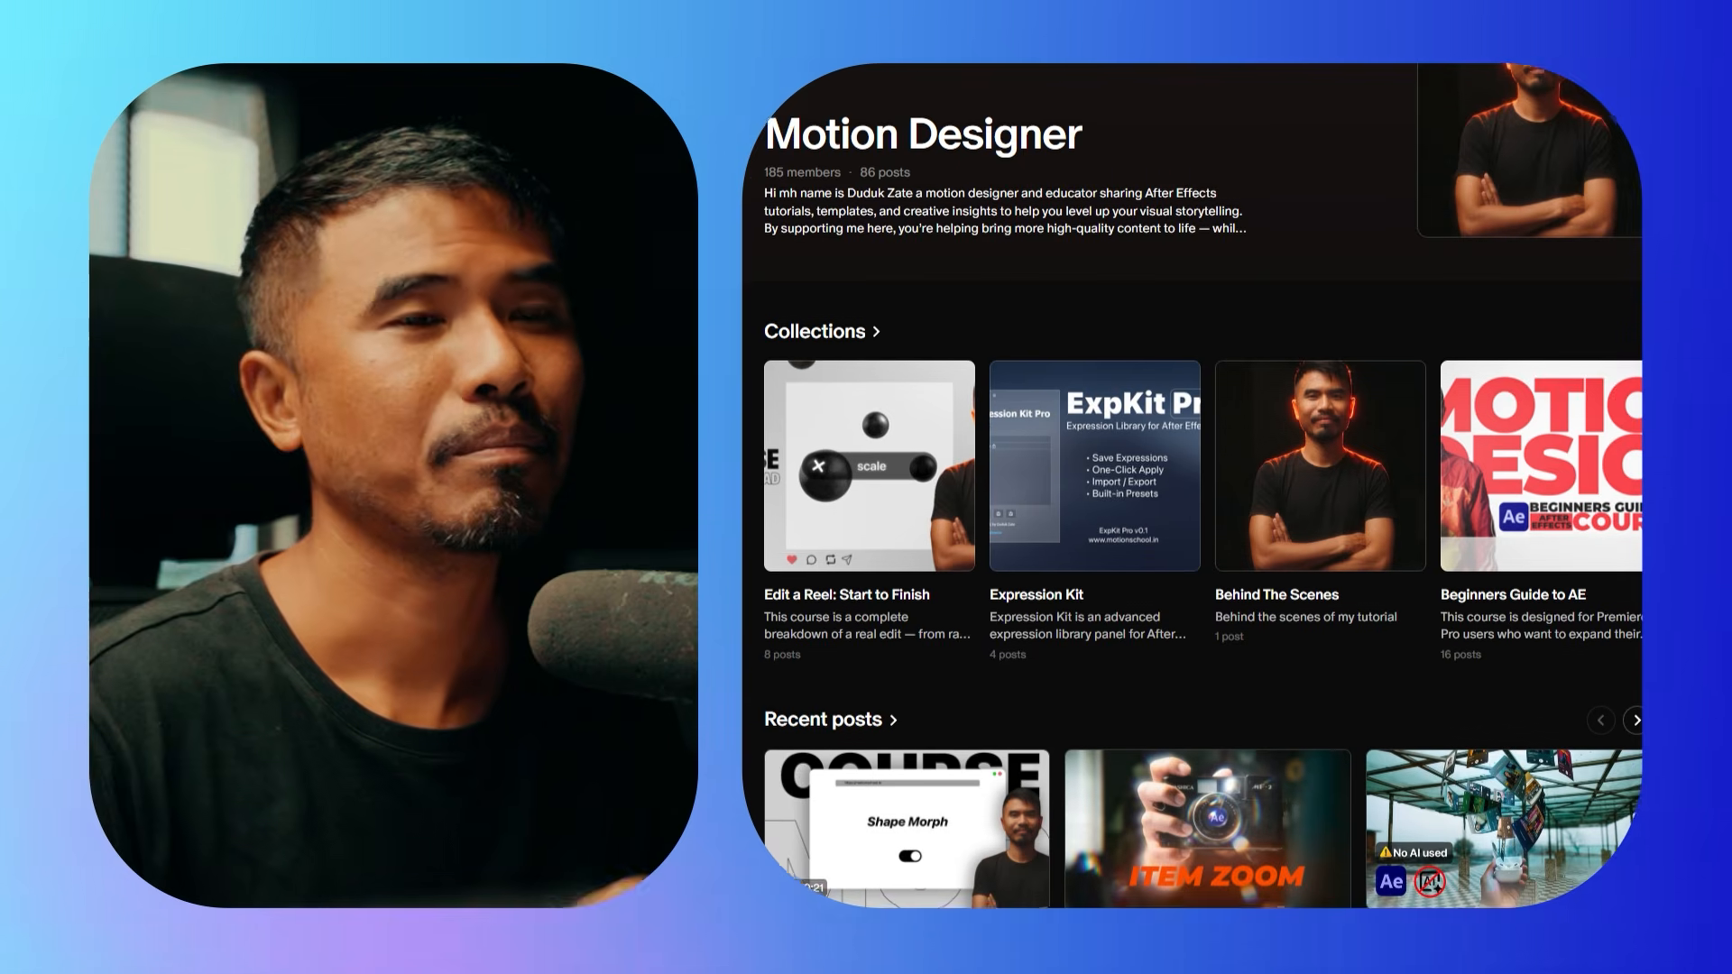
{"action": "scroll", "coordinate": [1191, 485], "scroll_direction": "down", "scroll_amount": 3}
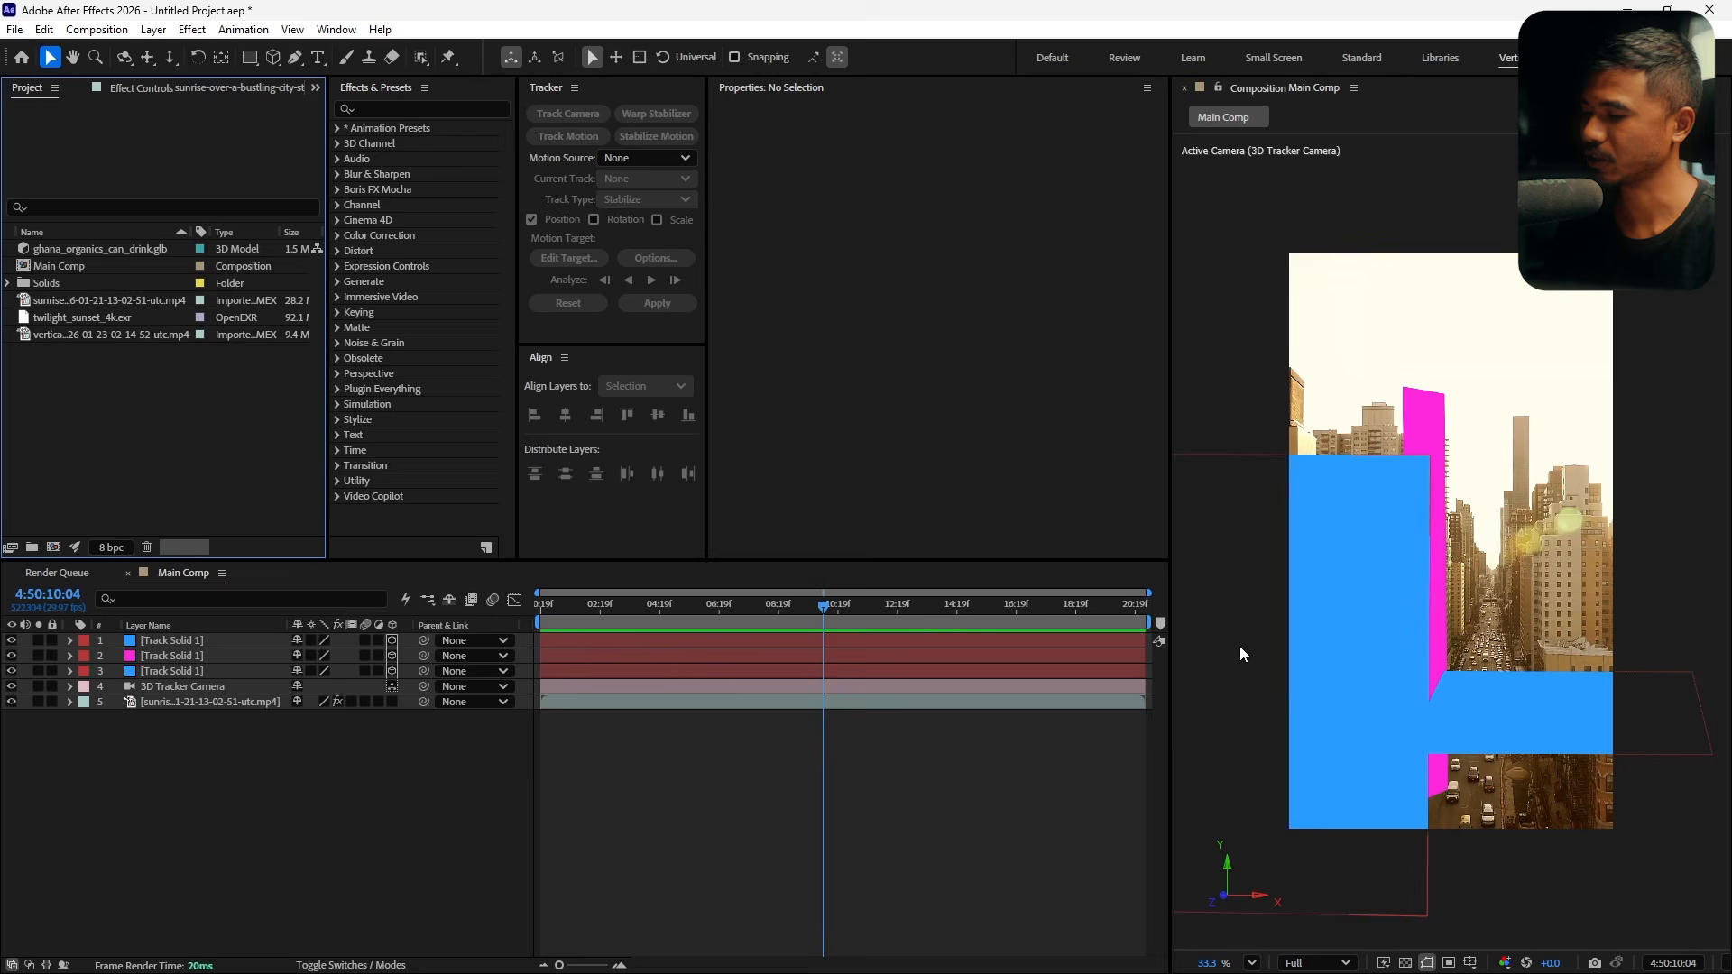
{"action": "middle_click", "coordinate": [1519, 758]}
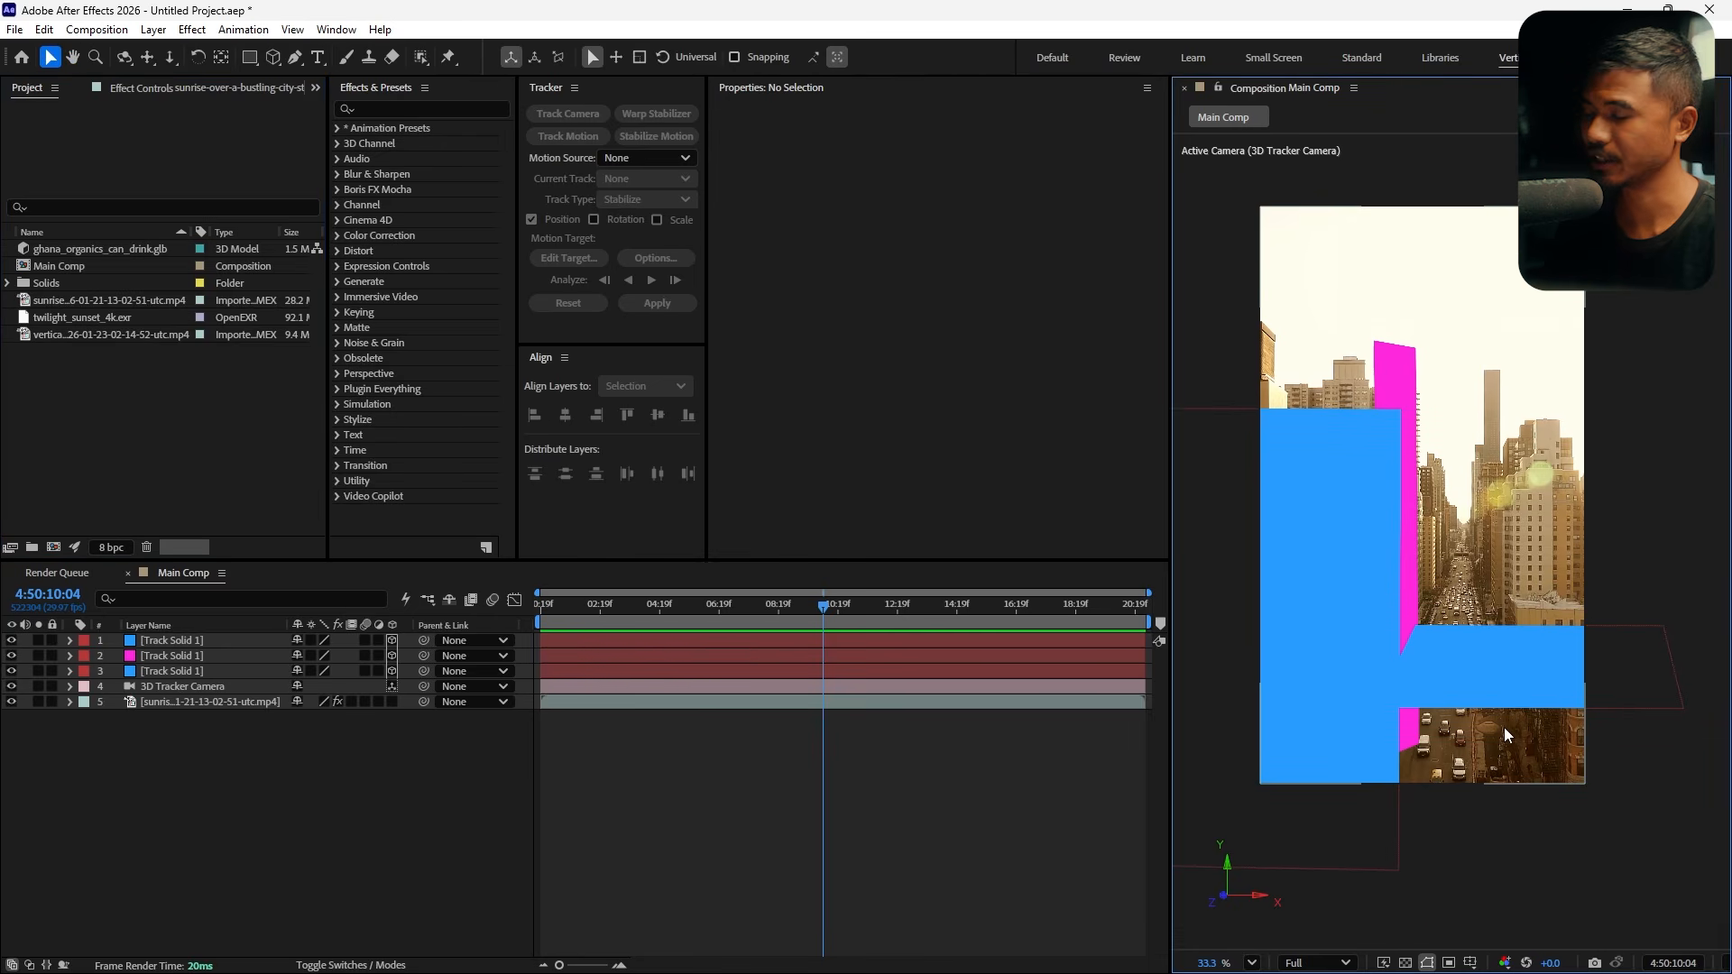
{"action": "key", "text": "grave"}
{"action": "left_click", "coordinate": [1502, 963]}
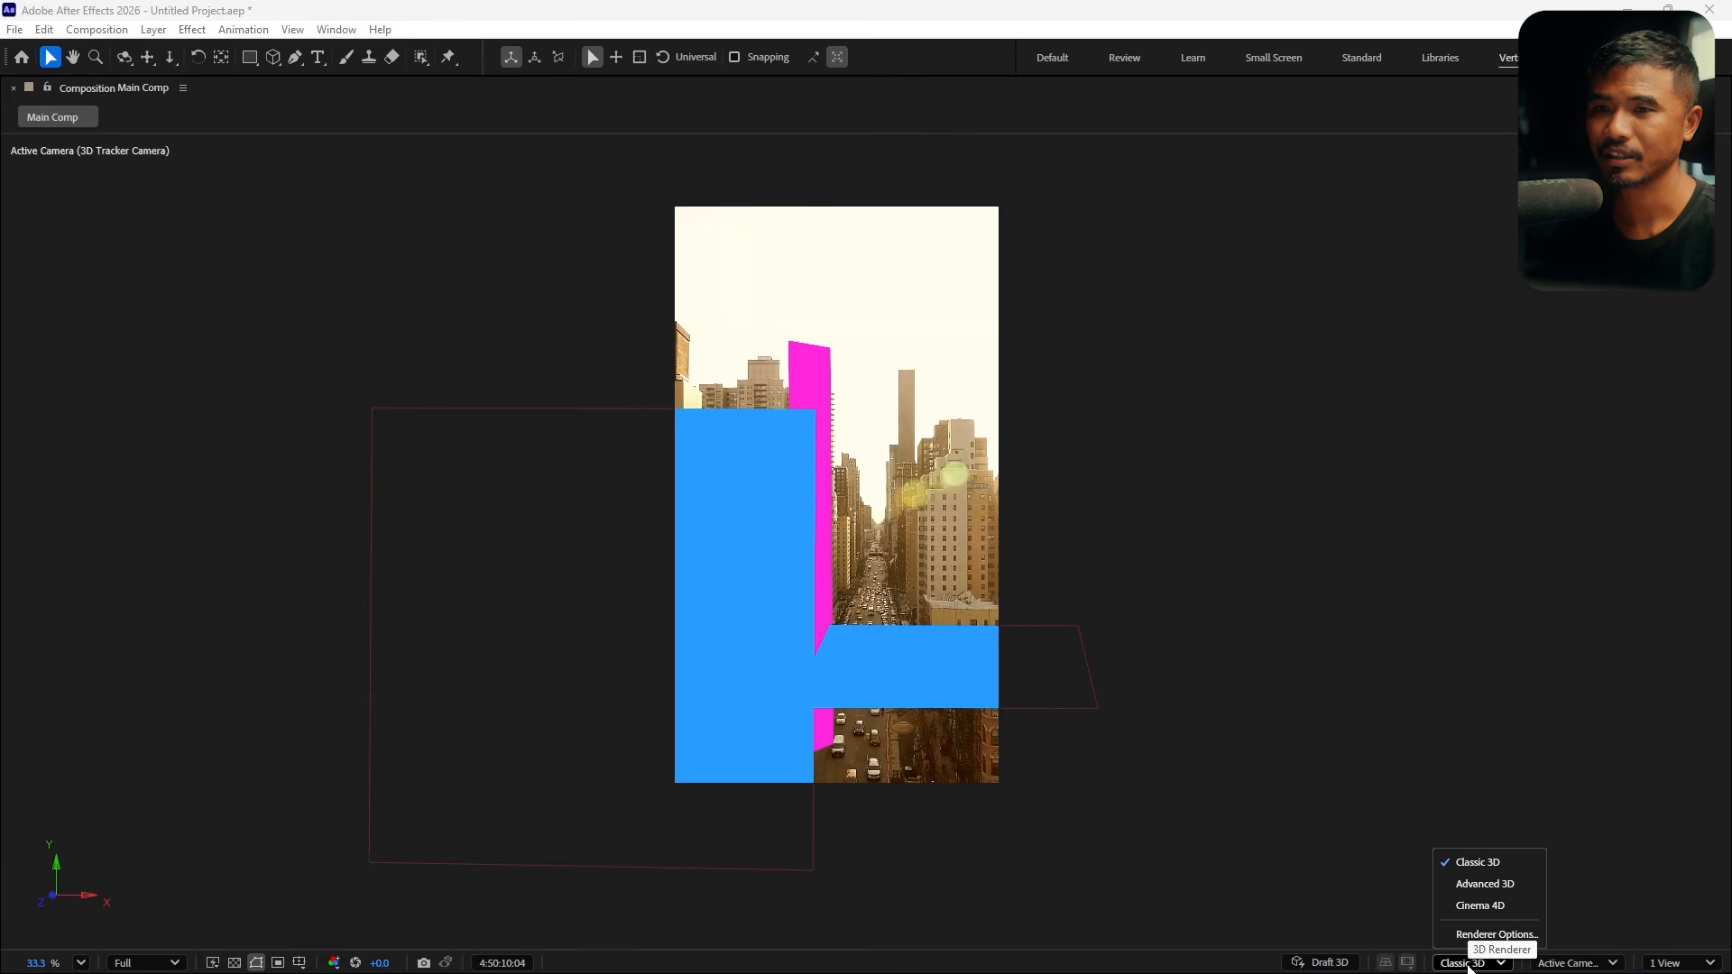
{"action": "left_click", "coordinate": [1513, 637]}
{"action": "key", "text": "grave"}
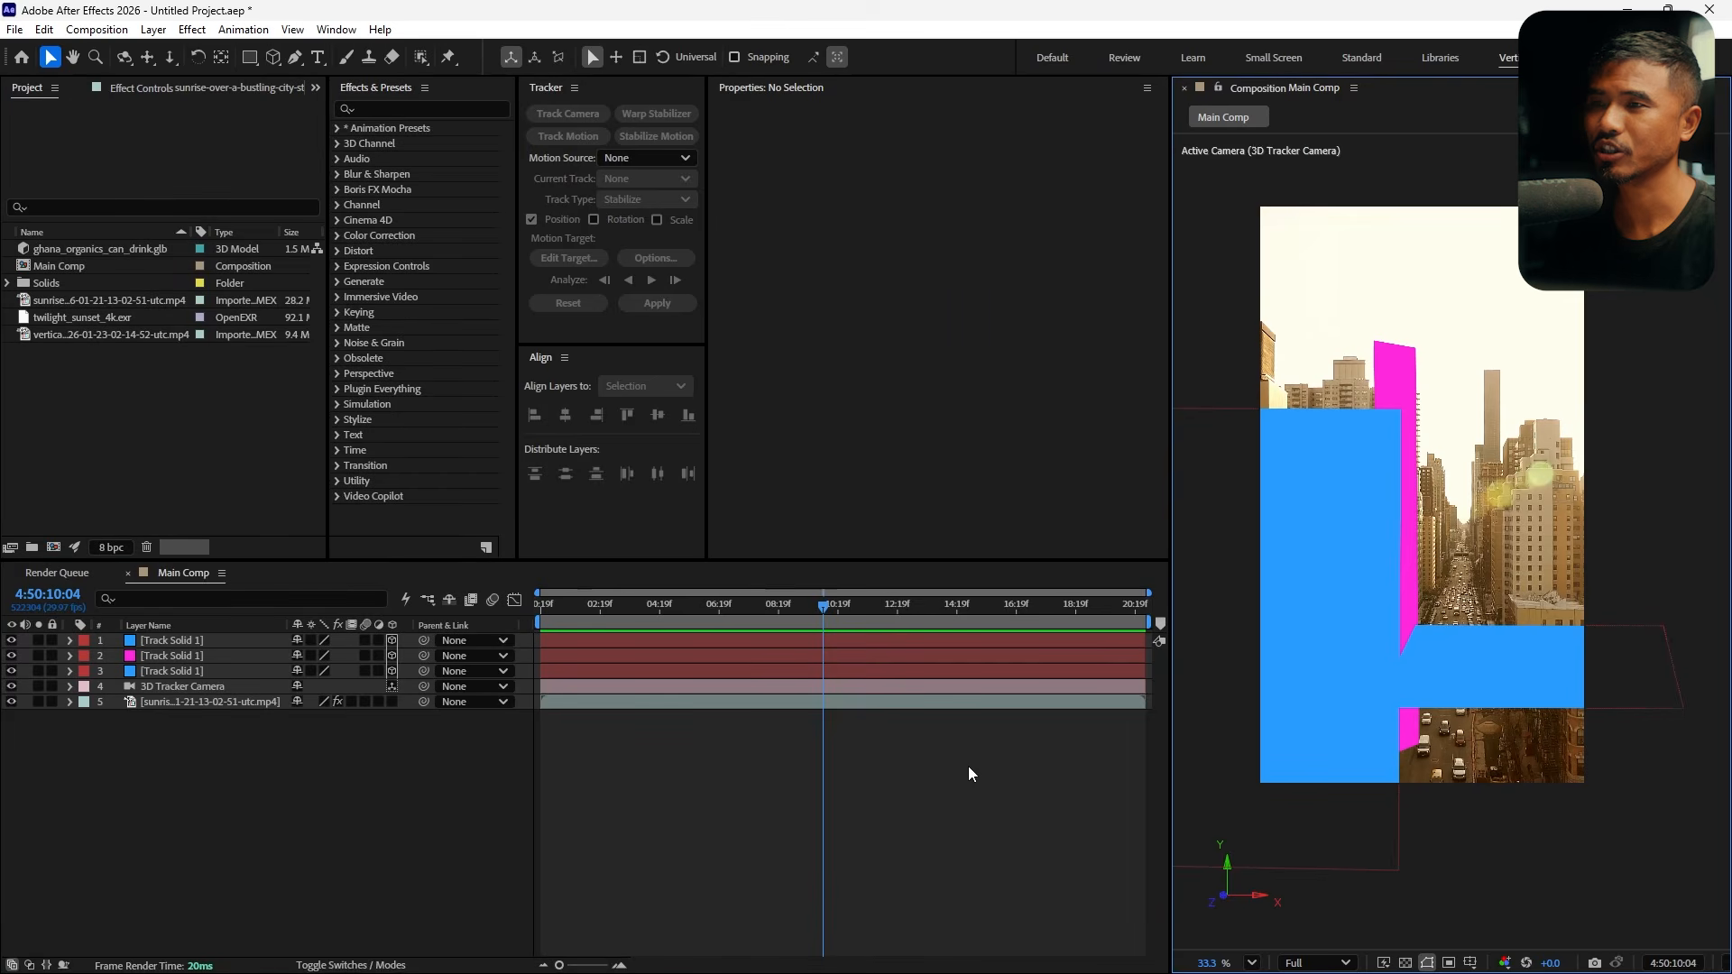
Switch the Main Comp's 3D renderer to Advanced 3D in the composition settings
{"action": "left_click", "coordinate": [951, 766]}
{"action": "key", "text": "ctrl+k"}
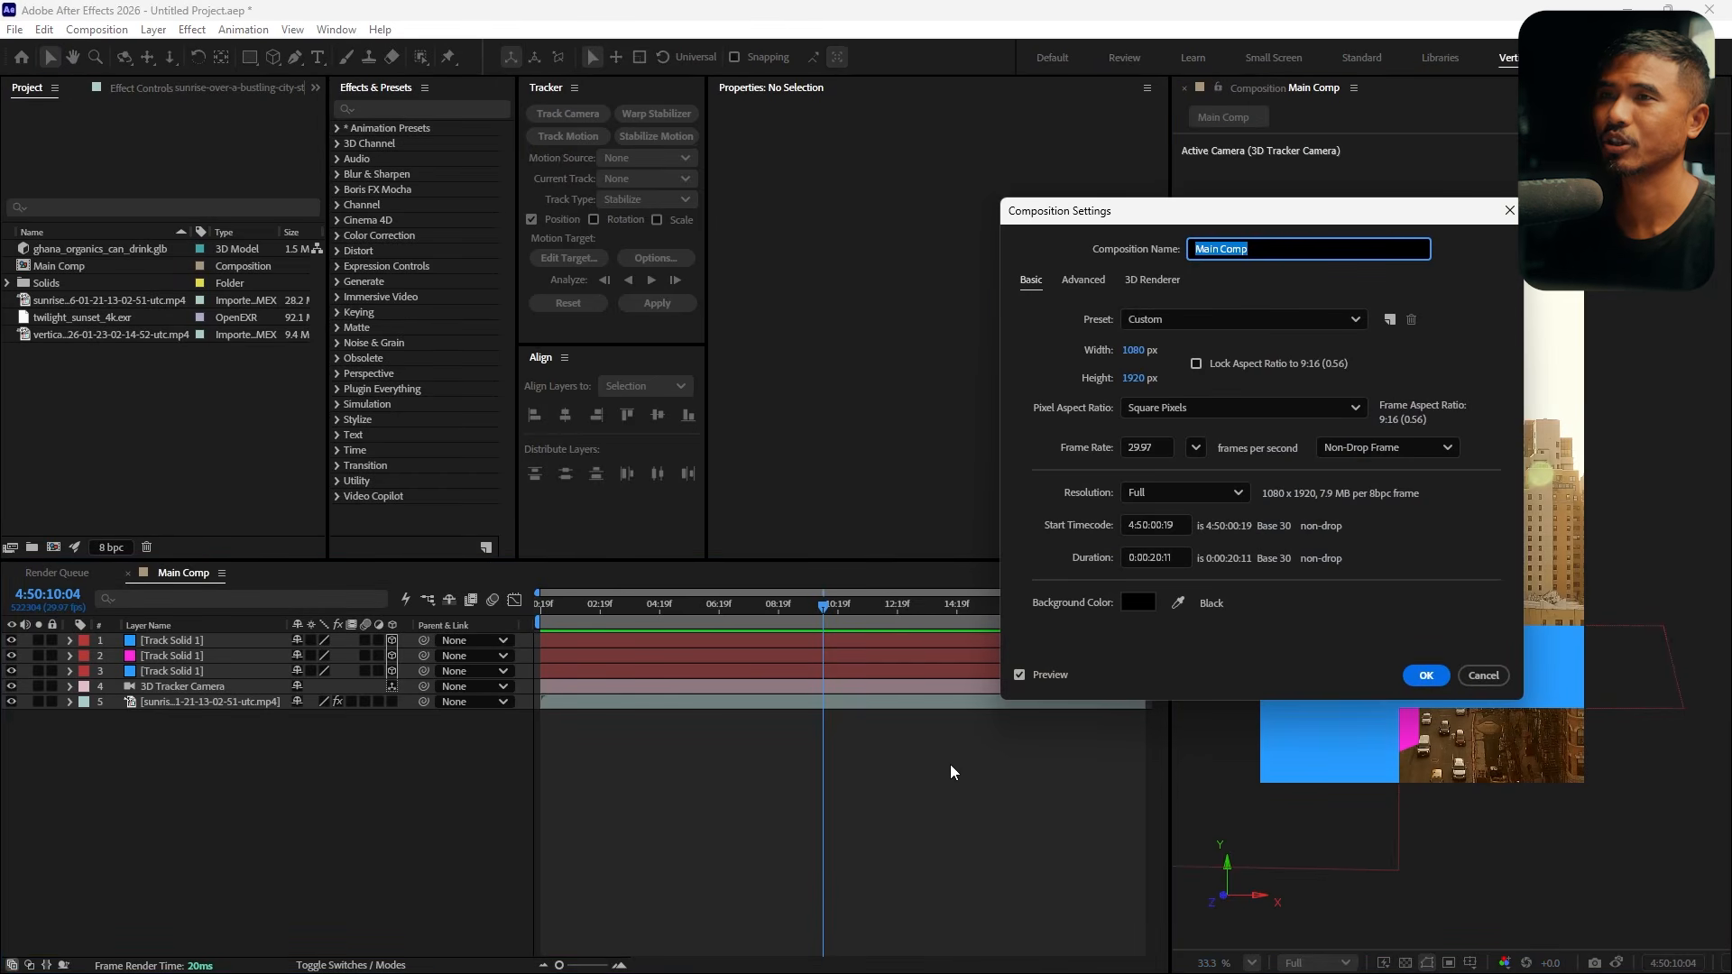
{"action": "left_click_drag", "start_coordinate": [1192, 237], "coordinate": [830, 269]}
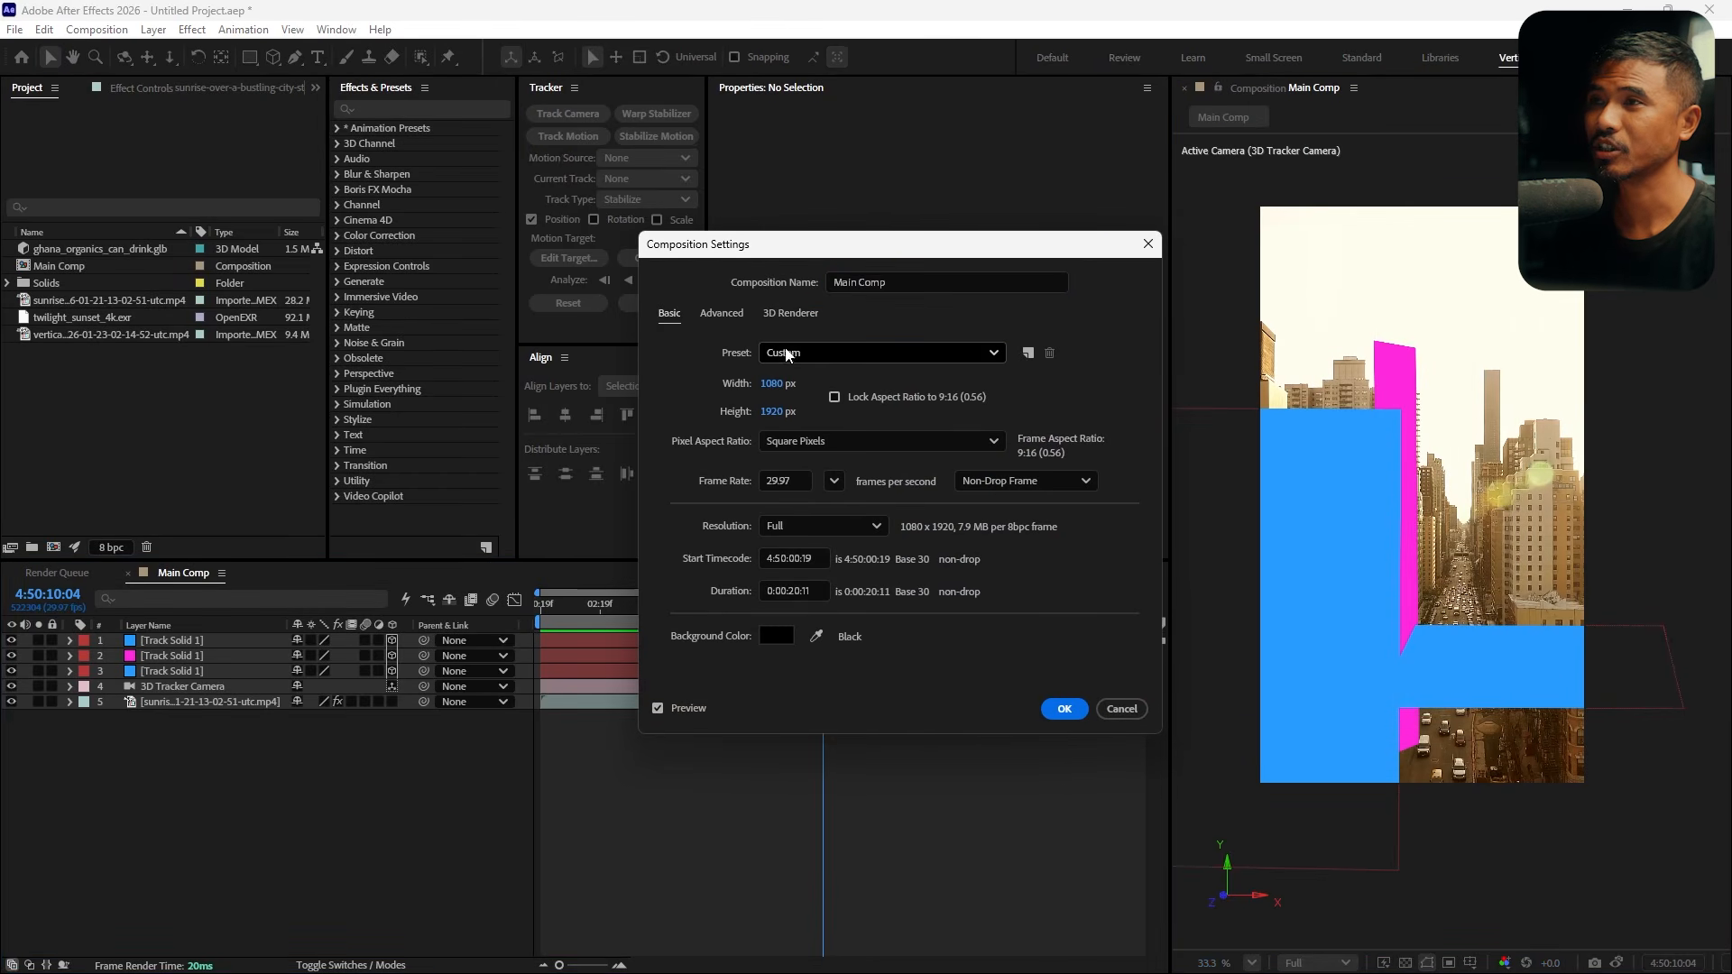
{"action": "left_click", "coordinate": [784, 316]}
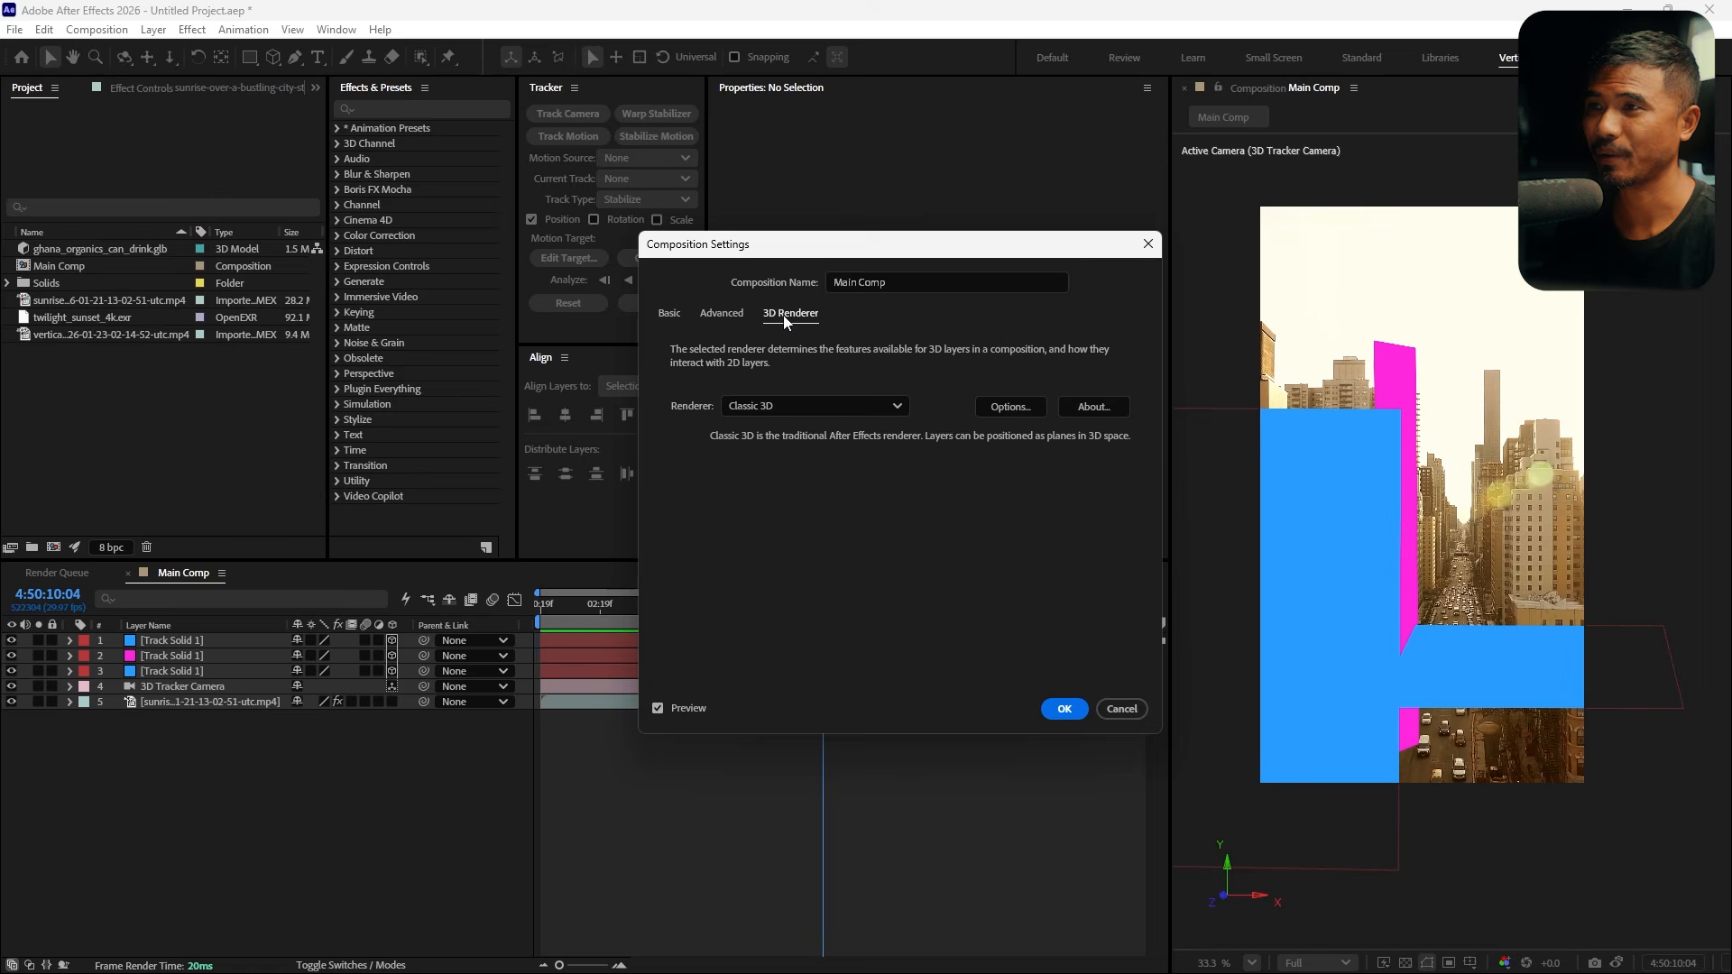
{"action": "left_click", "coordinate": [778, 404]}
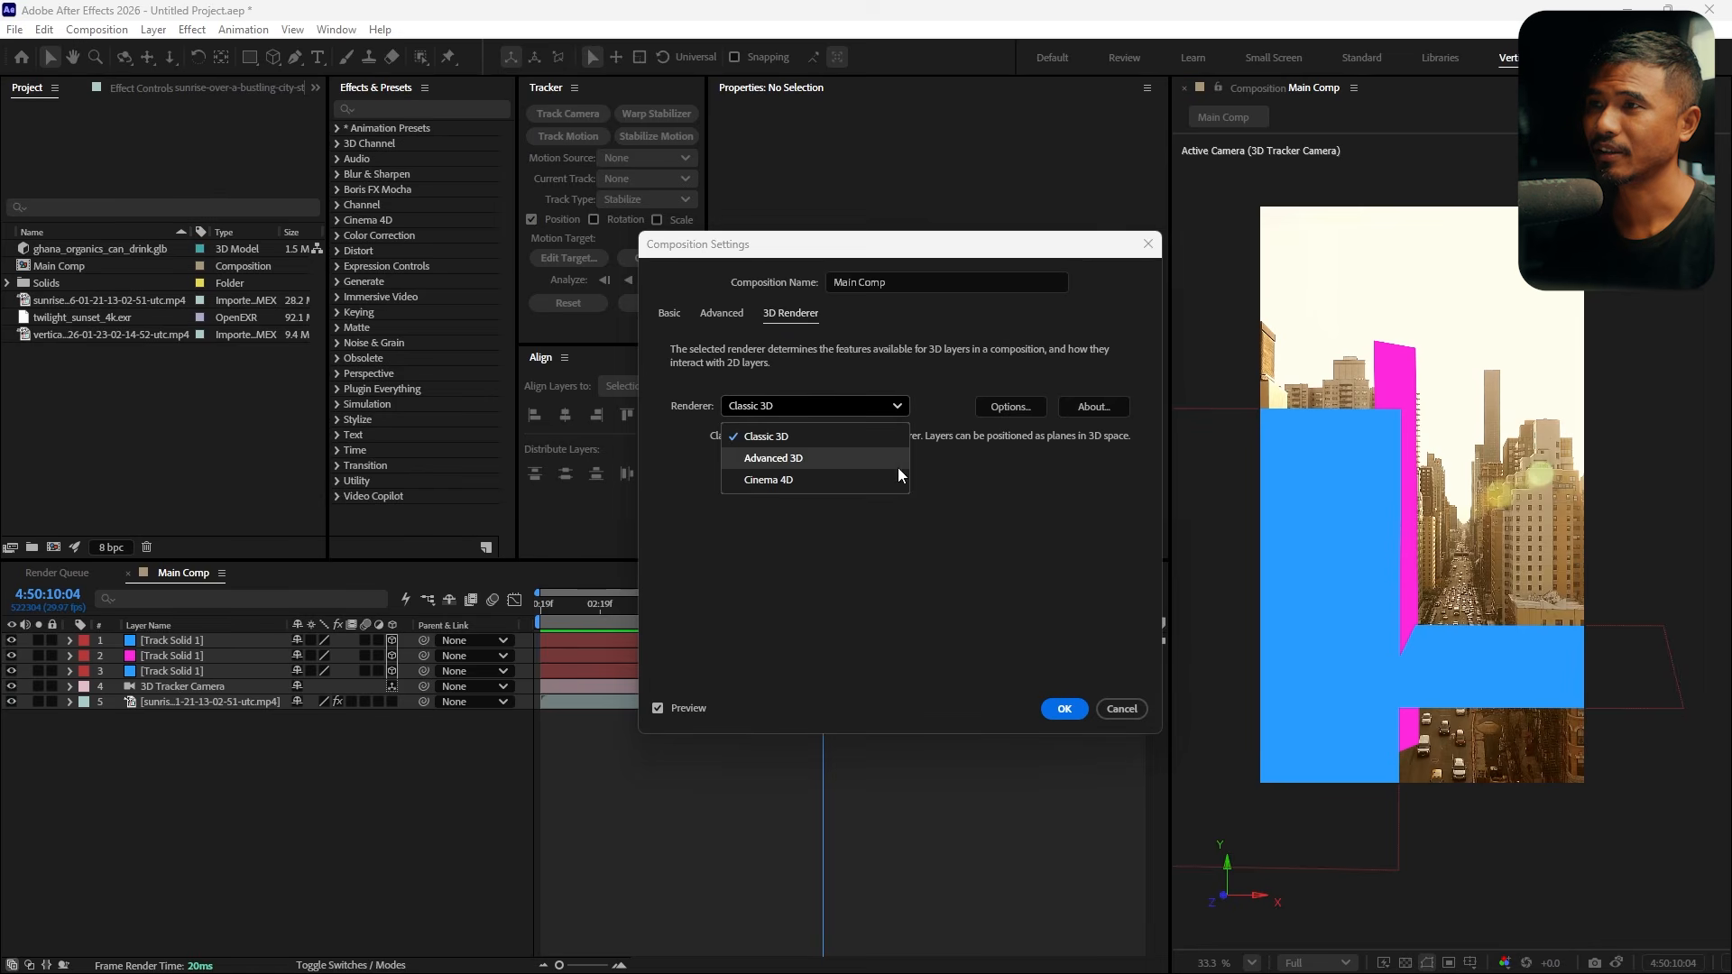
{"action": "left_click", "coordinate": [809, 458]}
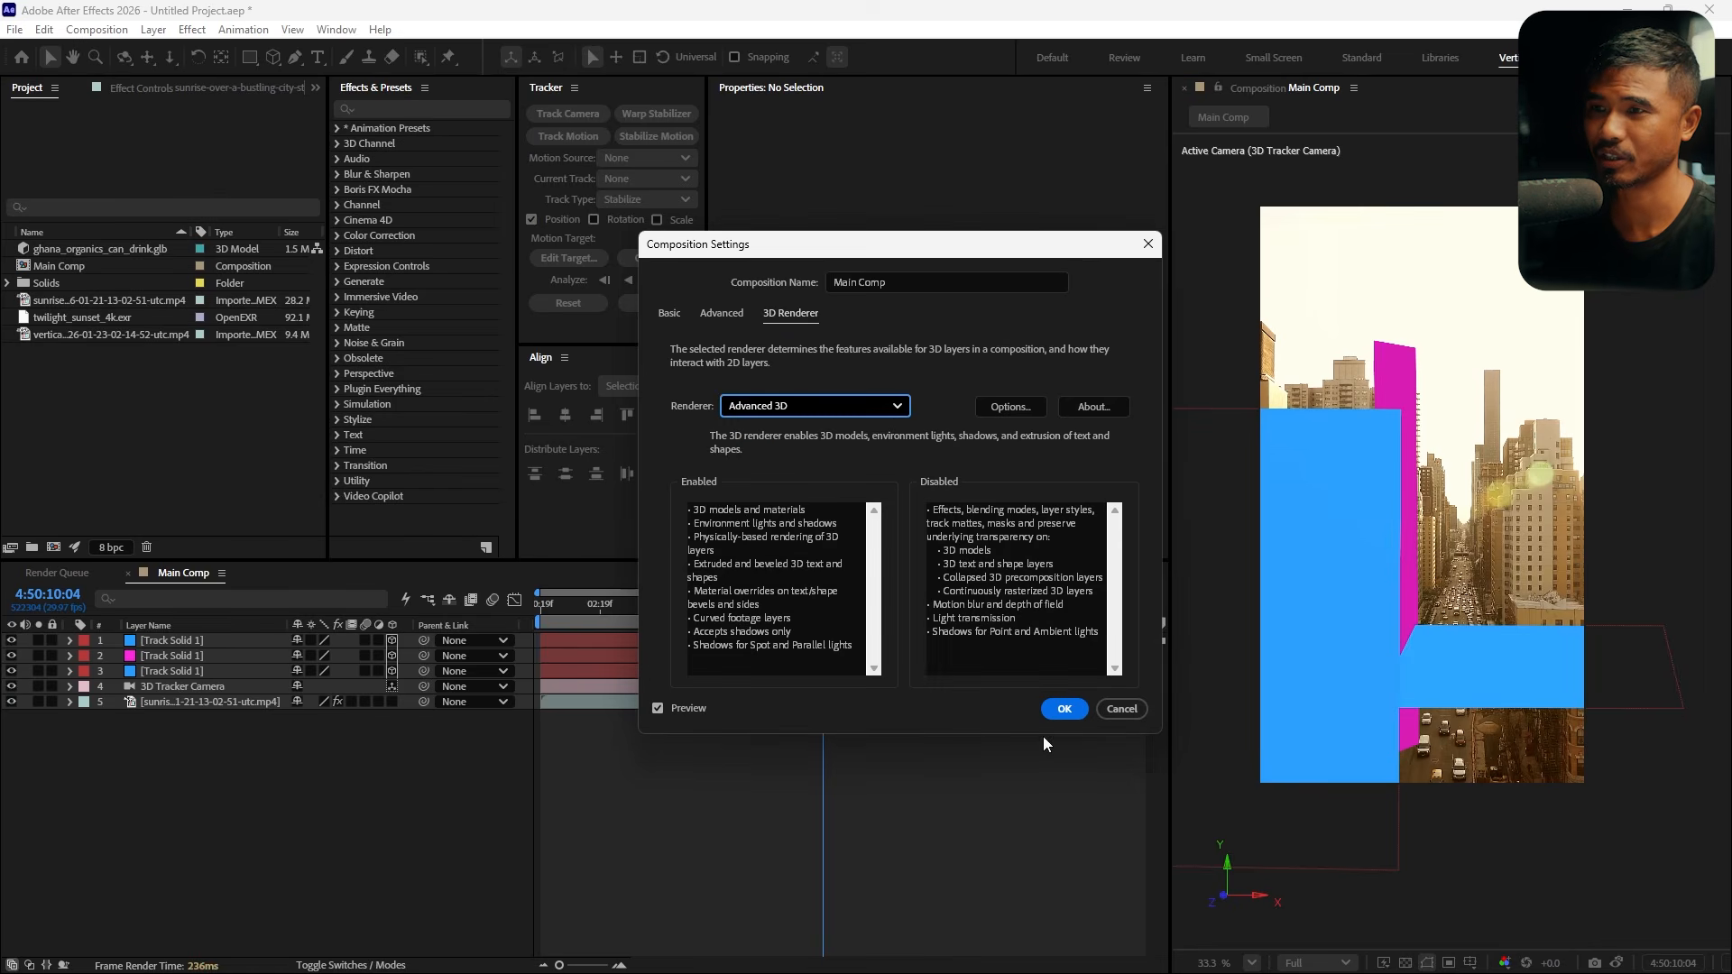
{"action": "left_click", "coordinate": [1055, 711]}
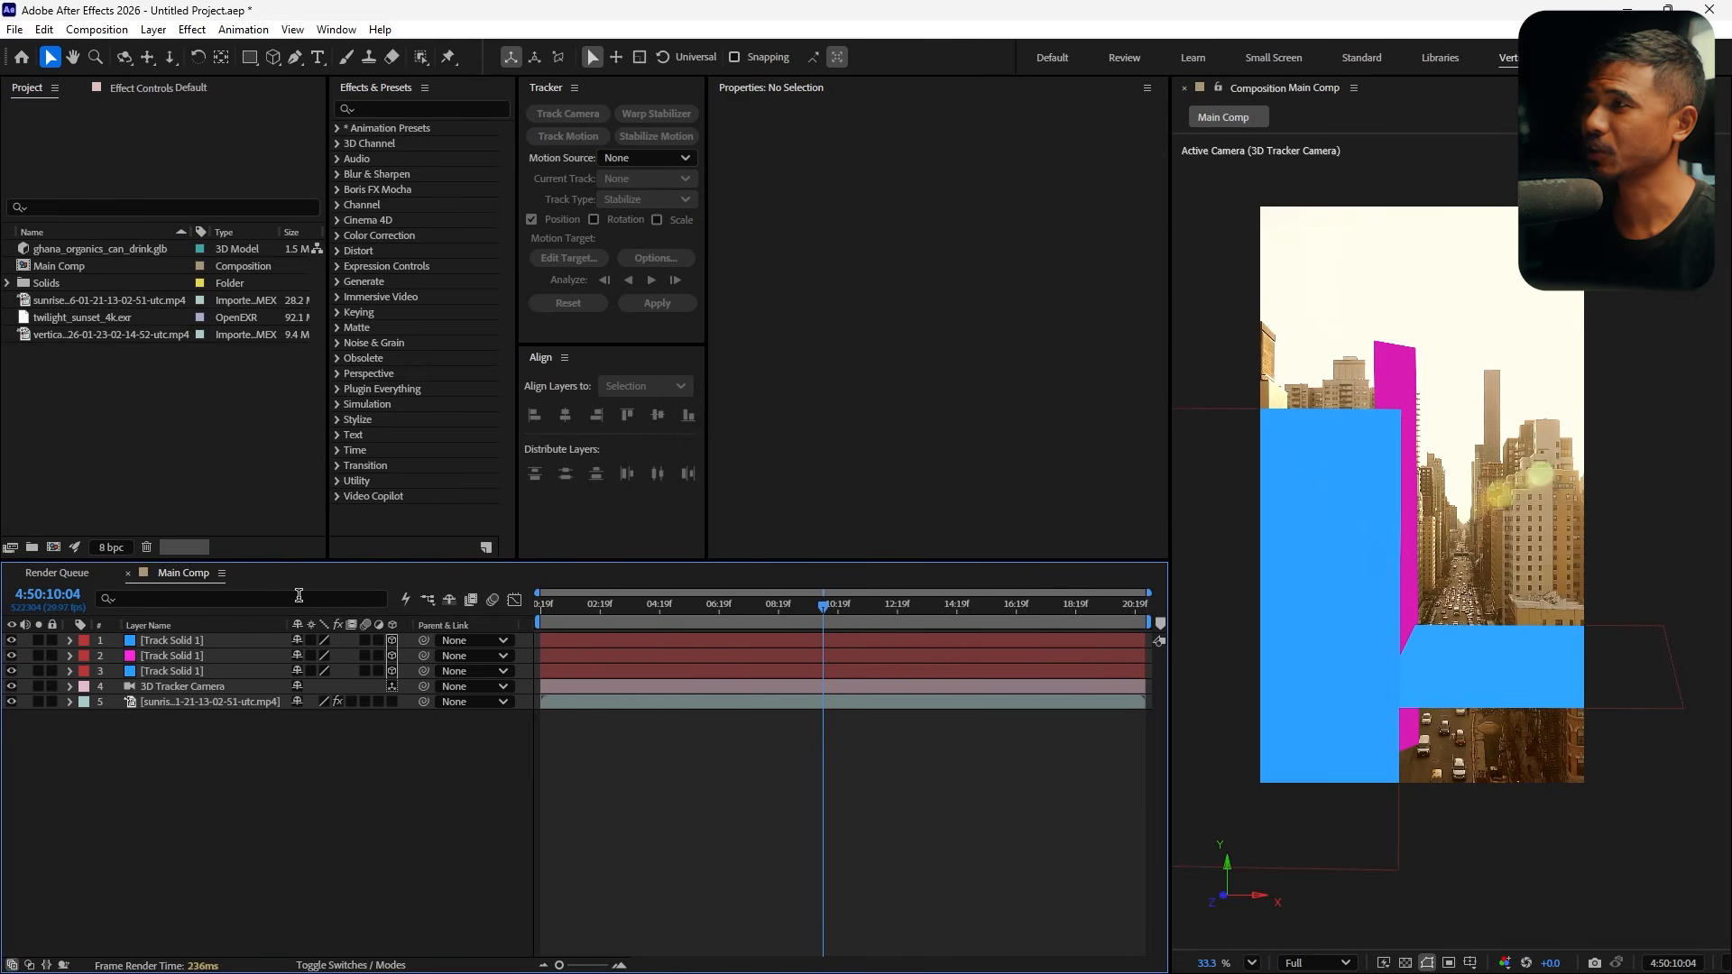
Add the ghana_organics_can_drink.glb model to the composition and scale it to comp size
{"action": "left_click_drag", "start_coordinate": [108, 249], "coordinate": [244, 635]}
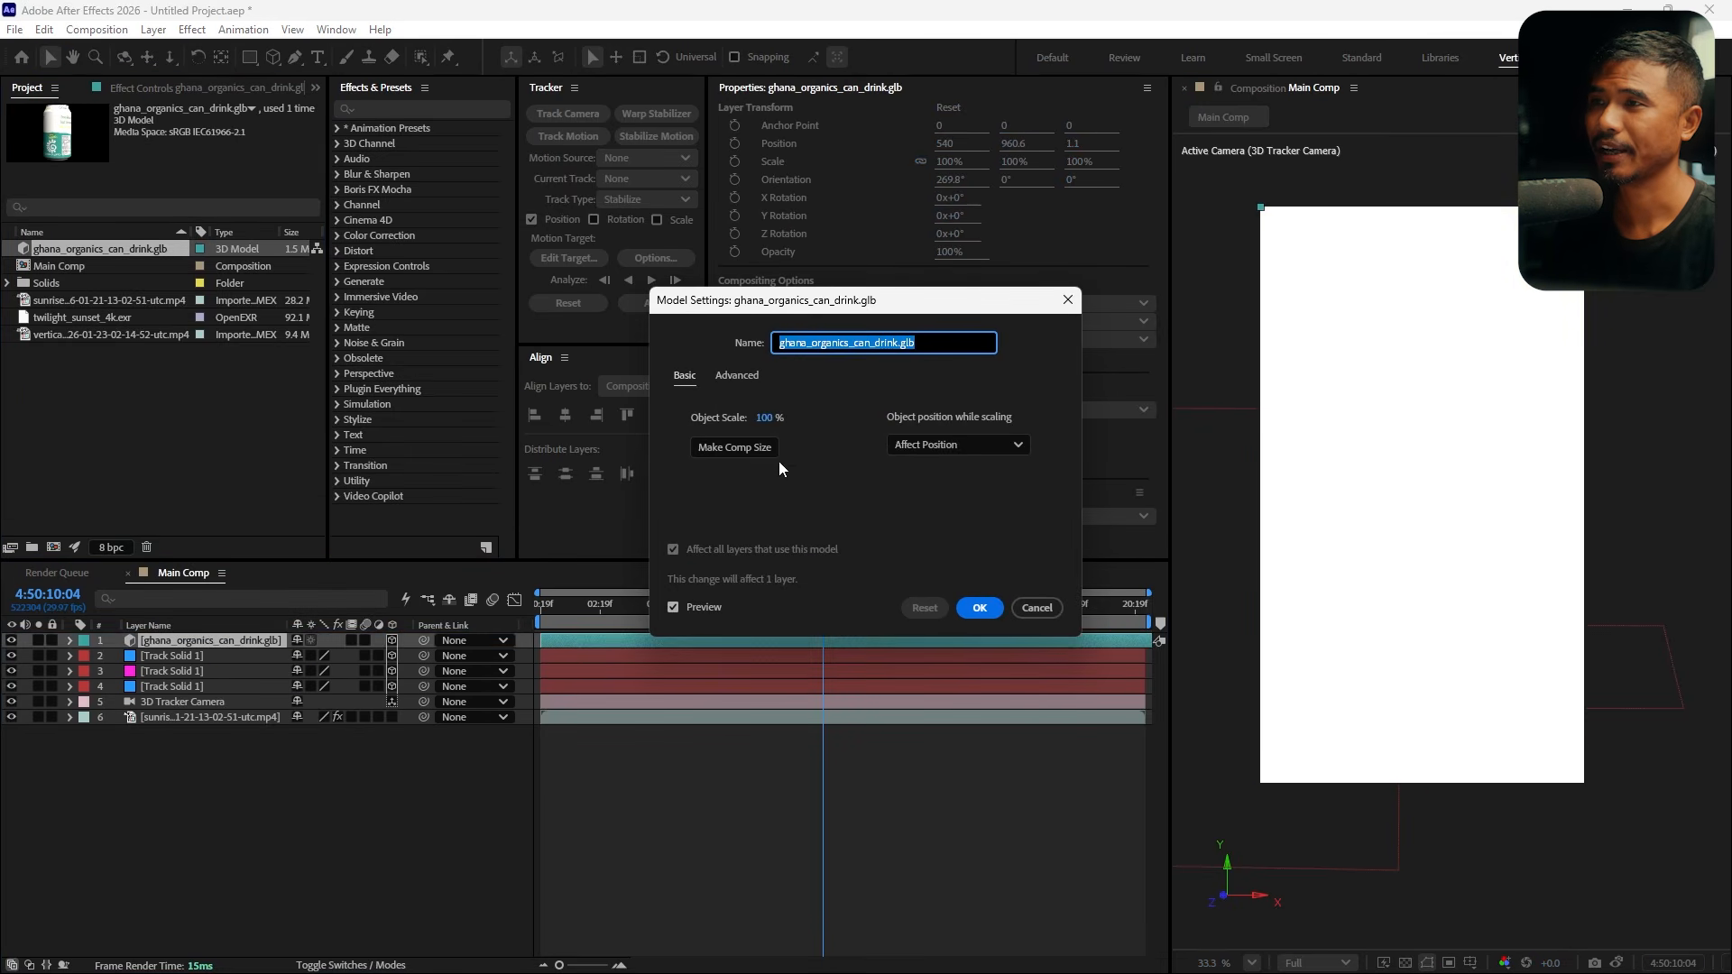
{"action": "left_click", "coordinate": [729, 449]}
{"action": "left_click", "coordinate": [982, 608]}
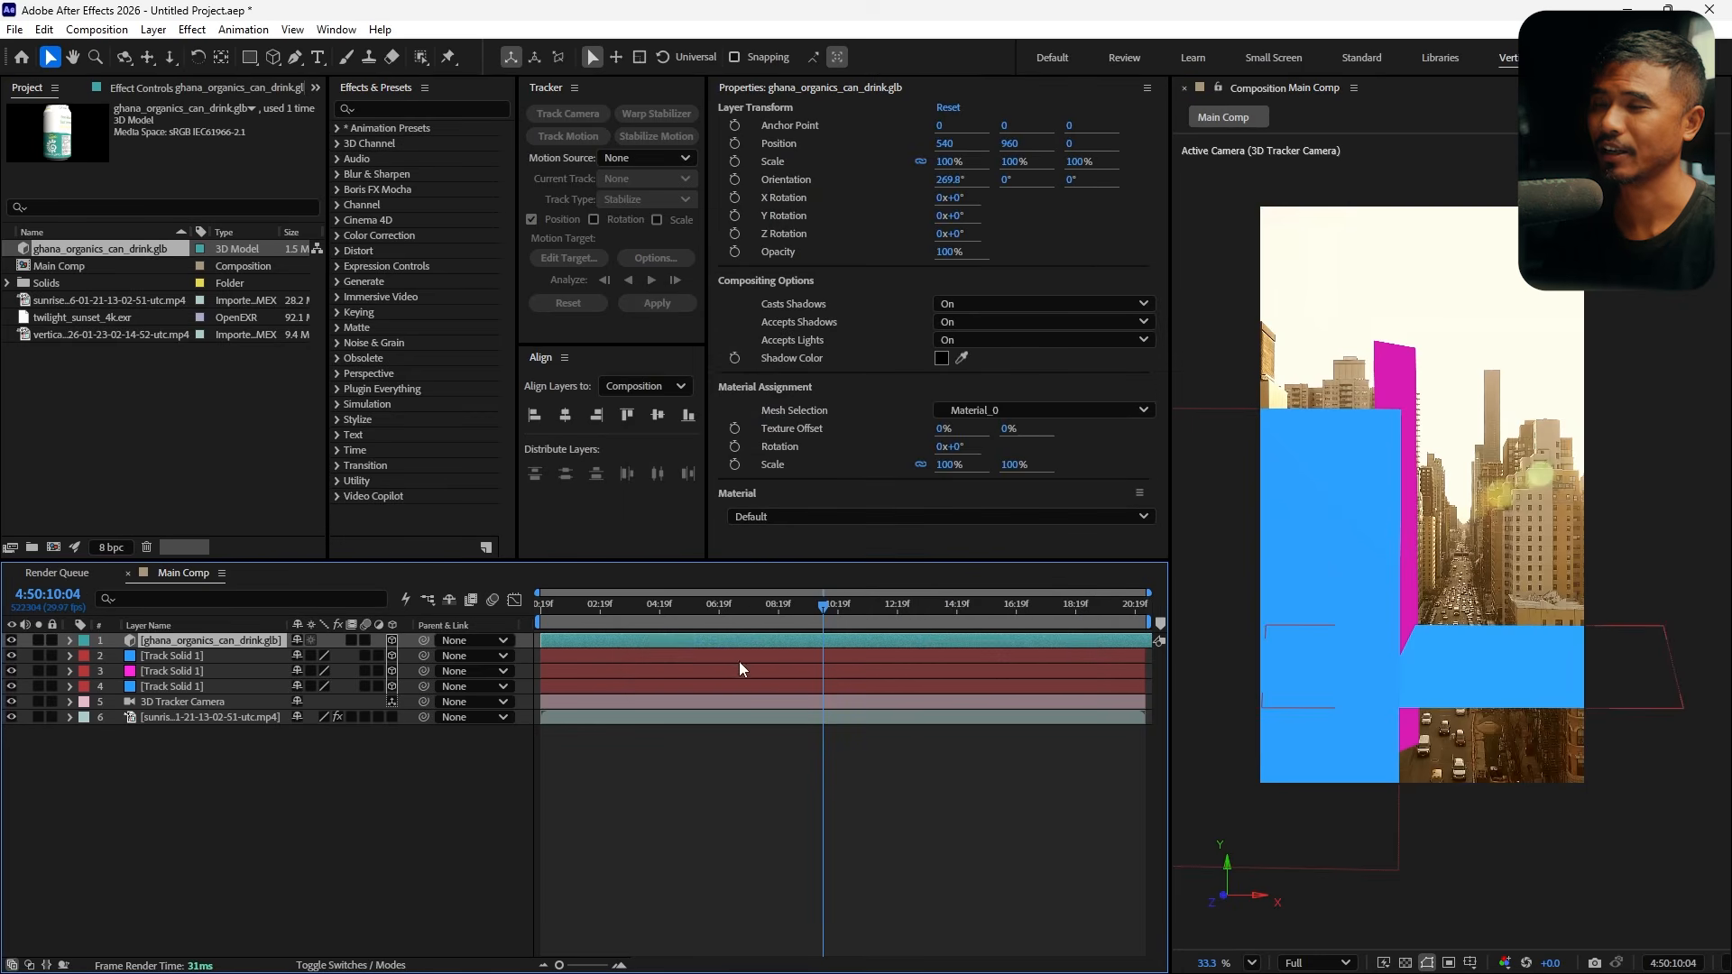
Scrub the timeline to preview the can model against the tracked scene
{"action": "left_click_drag", "start_coordinate": [824, 610], "coordinate": [661, 619]}
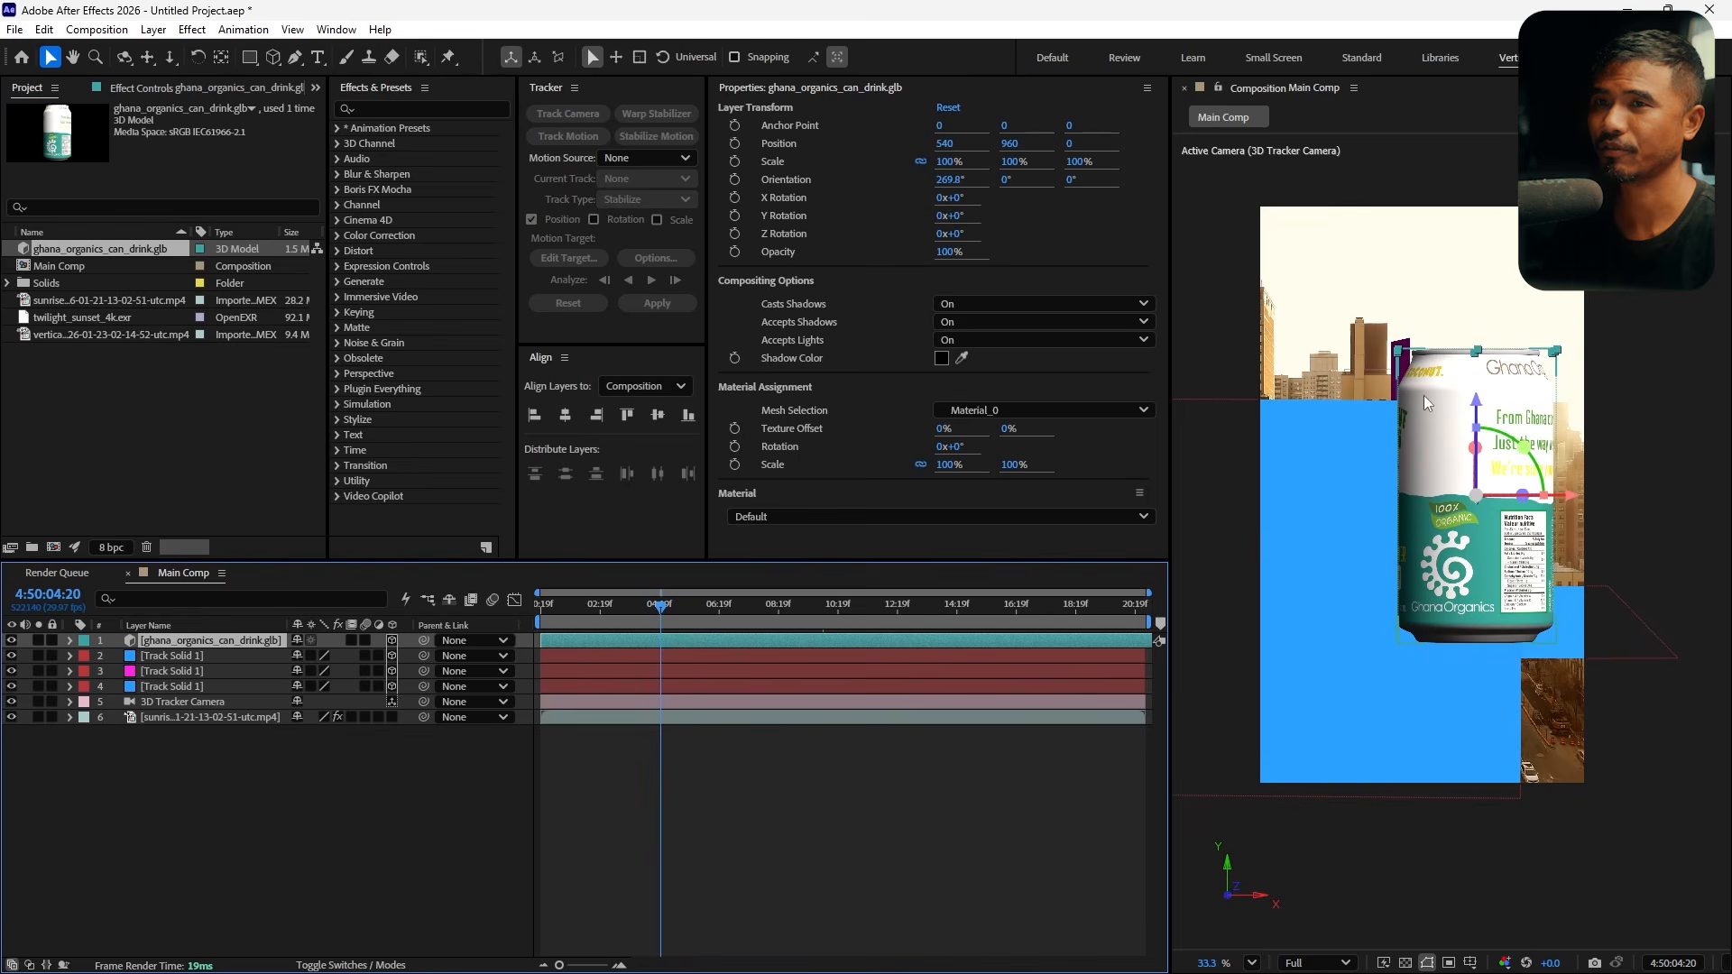
{"action": "left_click_drag", "start_coordinate": [675, 620], "coordinate": [688, 621]}
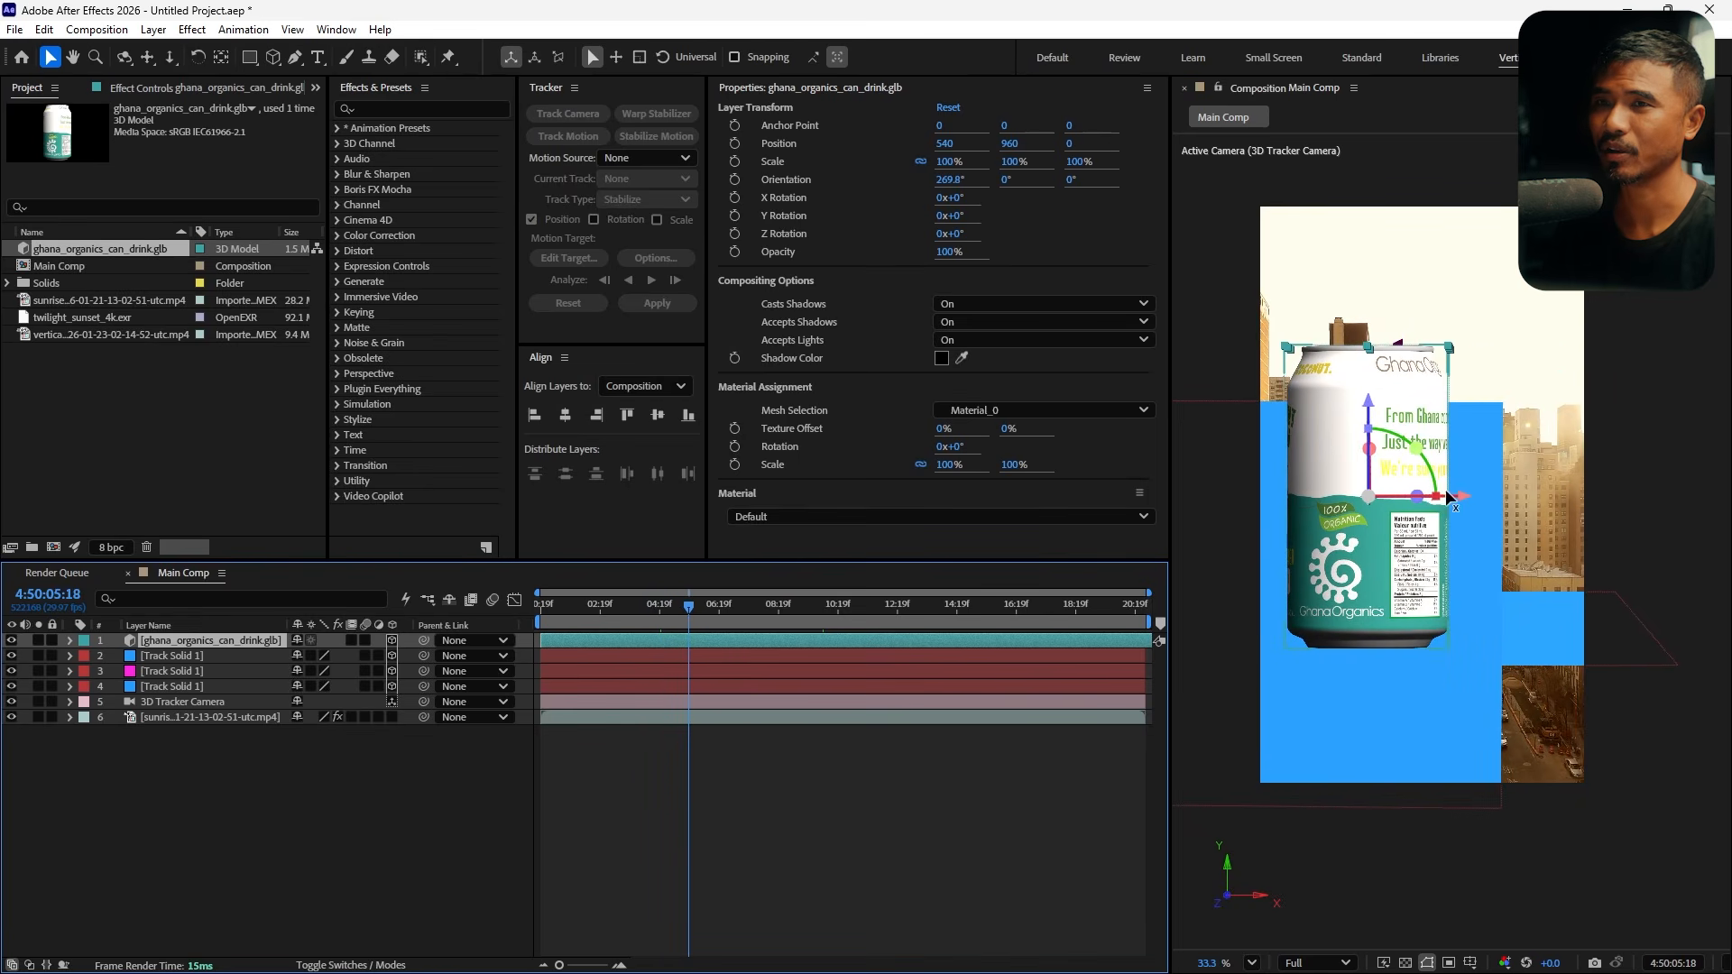
Parent the can model to the fourth-layer track solid, then rotate and slide it onto that tracked plane
{"action": "left_click", "coordinate": [1480, 457]}
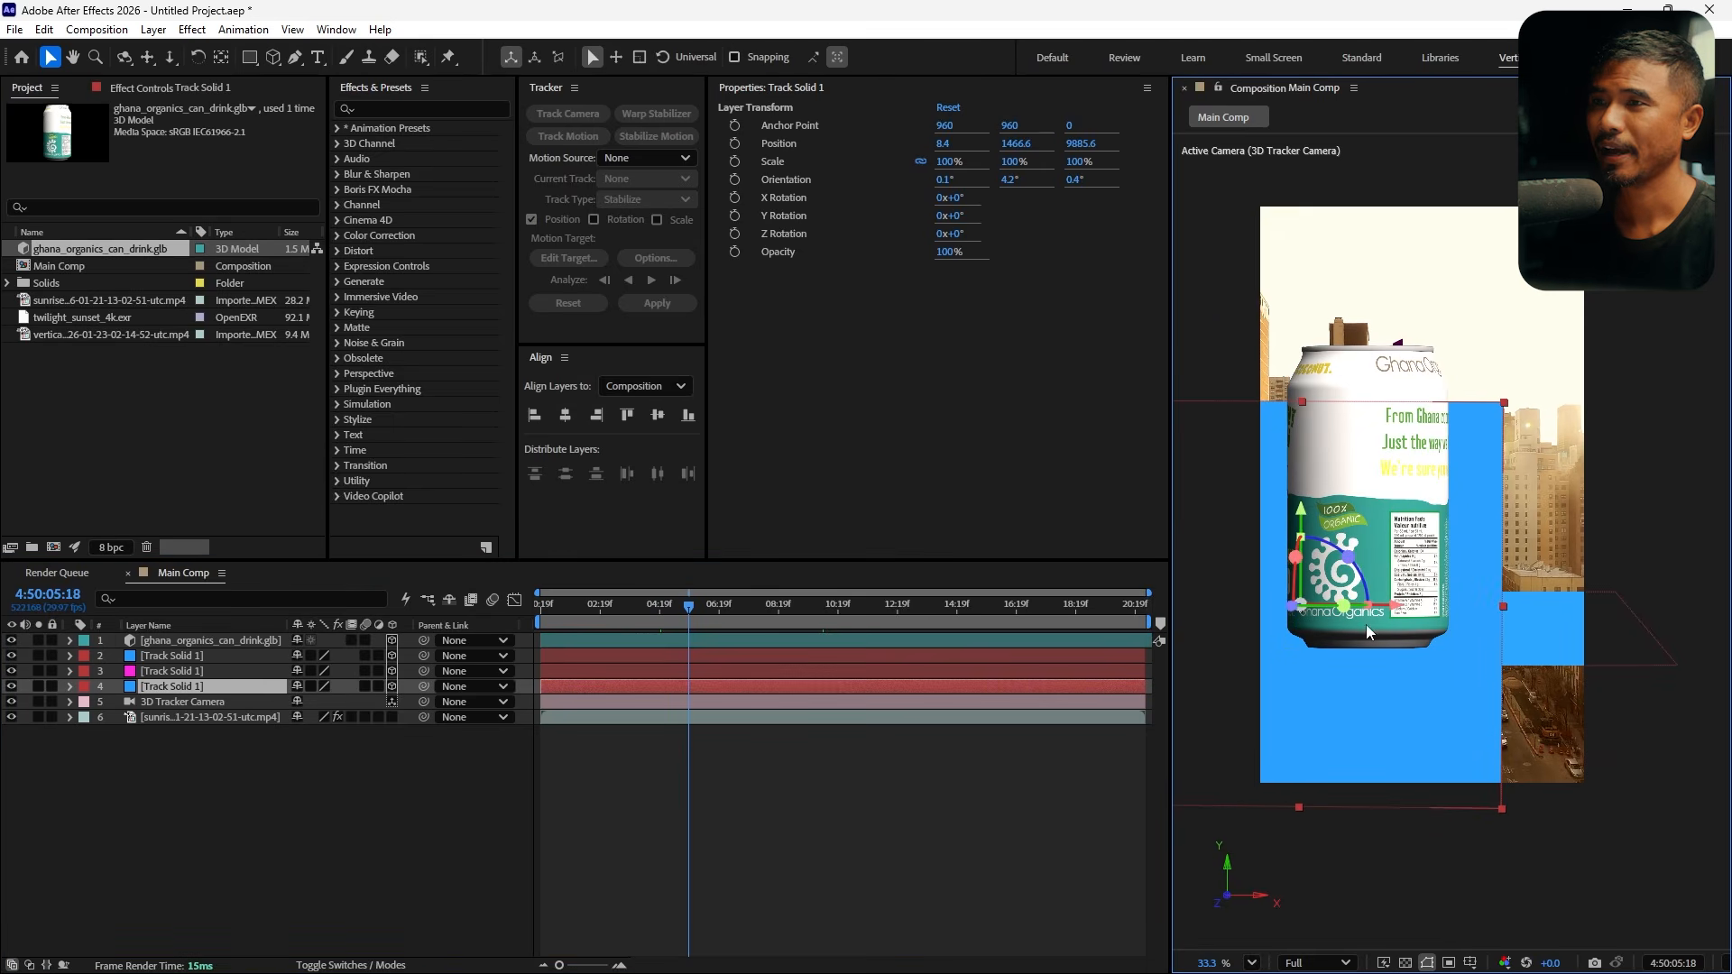
{"action": "left_click", "coordinate": [225, 640]}
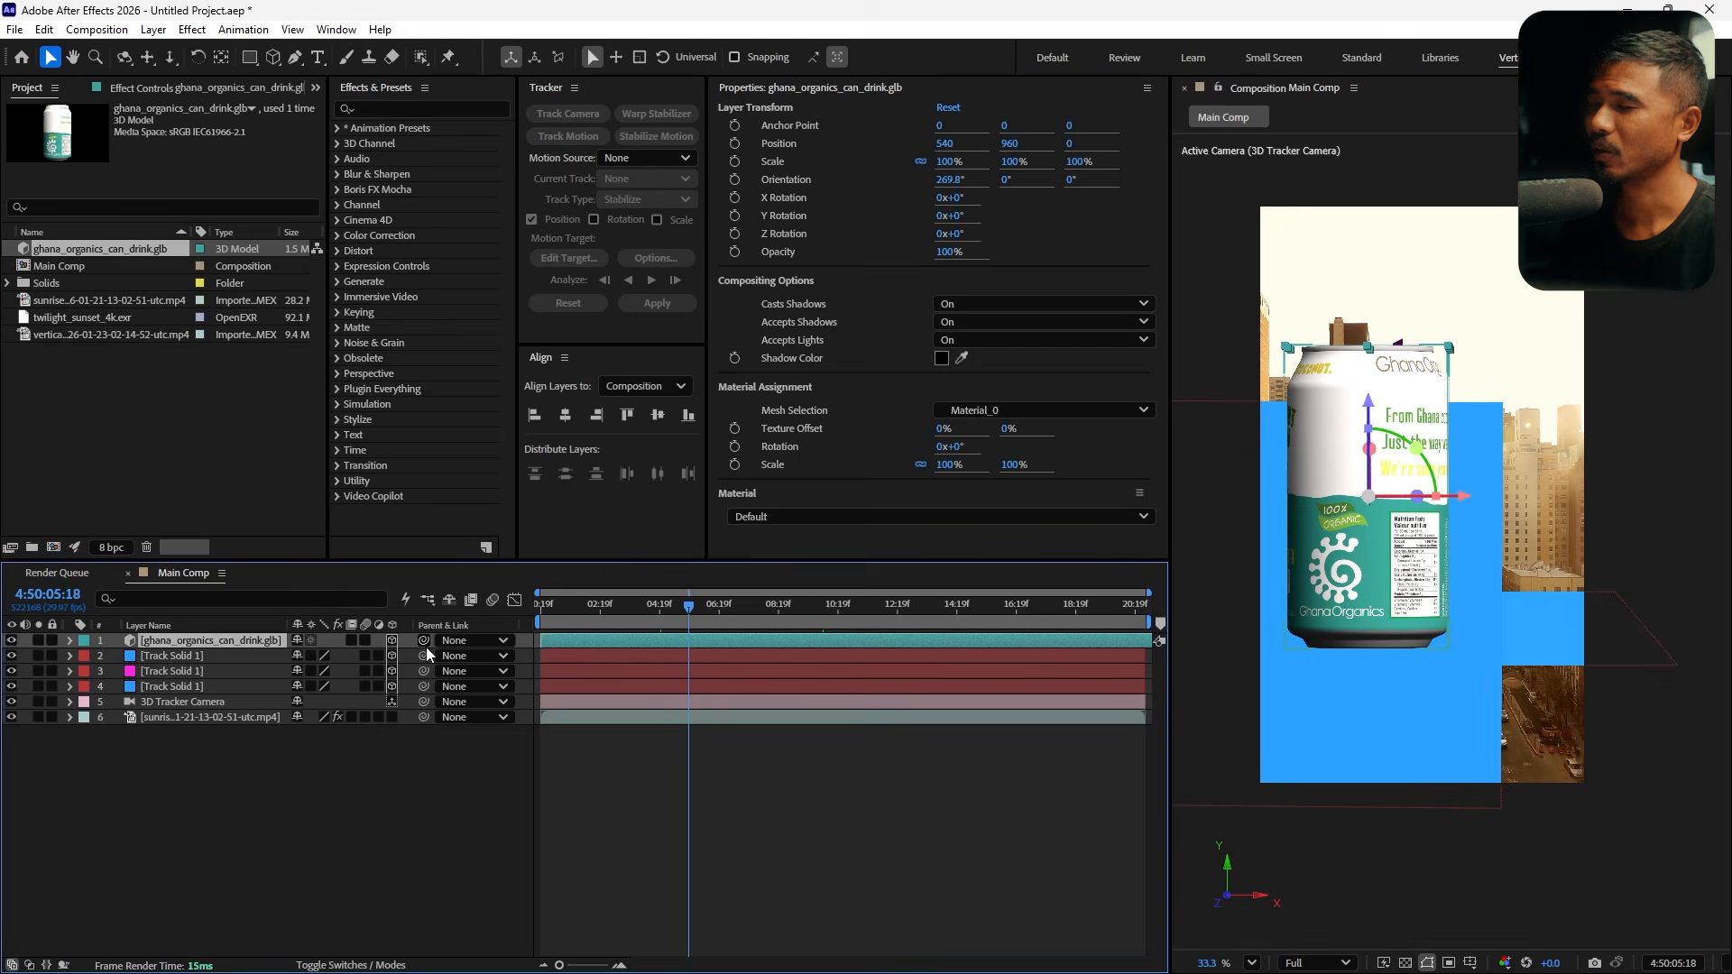
{"action": "left_click_drag", "start_coordinate": [422, 640], "coordinate": [223, 691]}
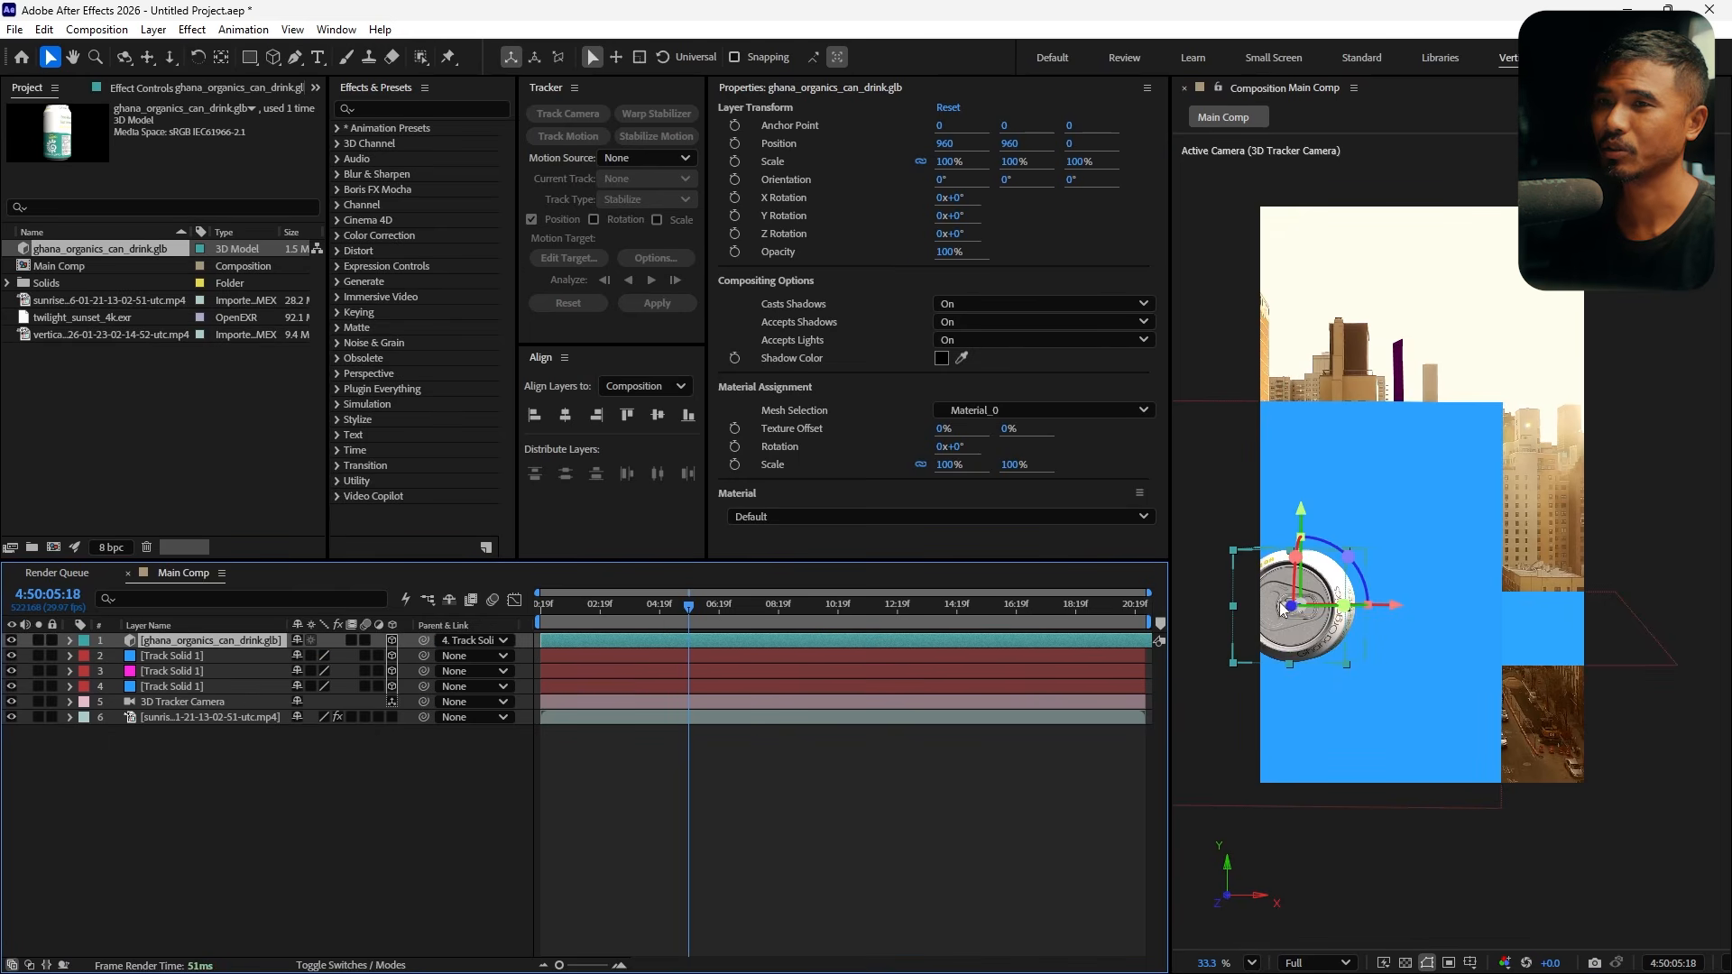
{"action": "left_click_drag", "start_coordinate": [1285, 571], "coordinate": [1303, 516]}
{"action": "left_click_drag", "start_coordinate": [1389, 604], "coordinate": [1454, 605]}
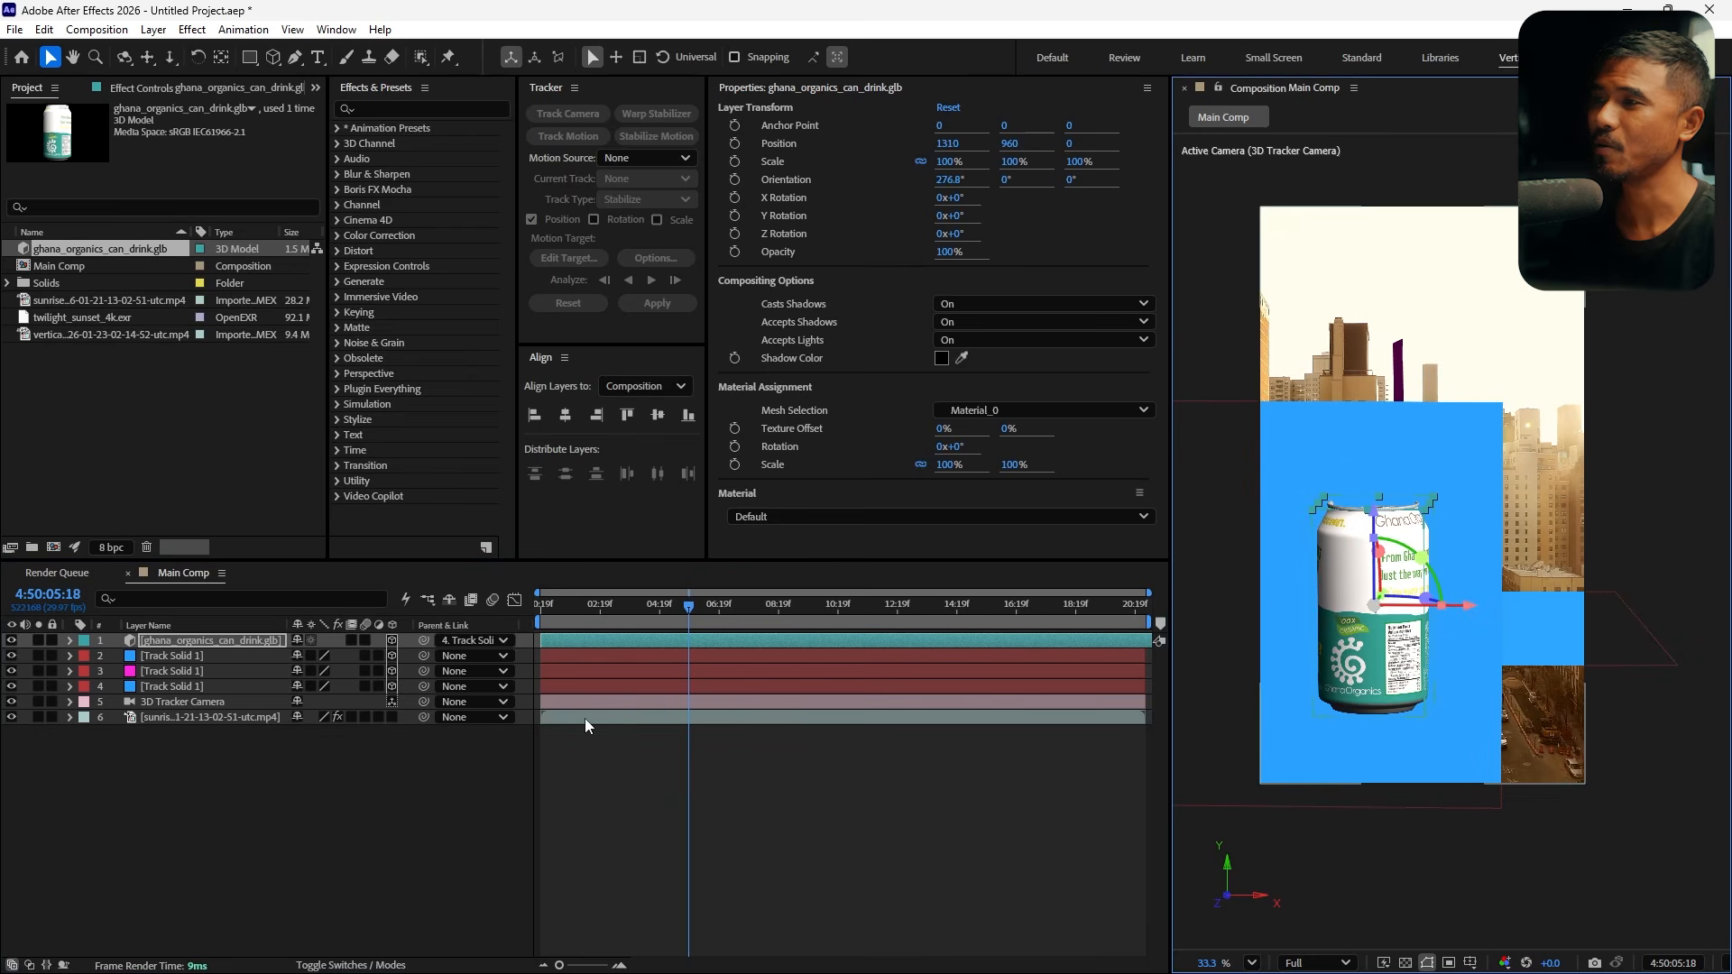
Duplicate the can layer and scrub the timeline to a later frame
{"action": "left_click", "coordinate": [175, 641]}
{"action": "key", "text": "ctrl+d"}
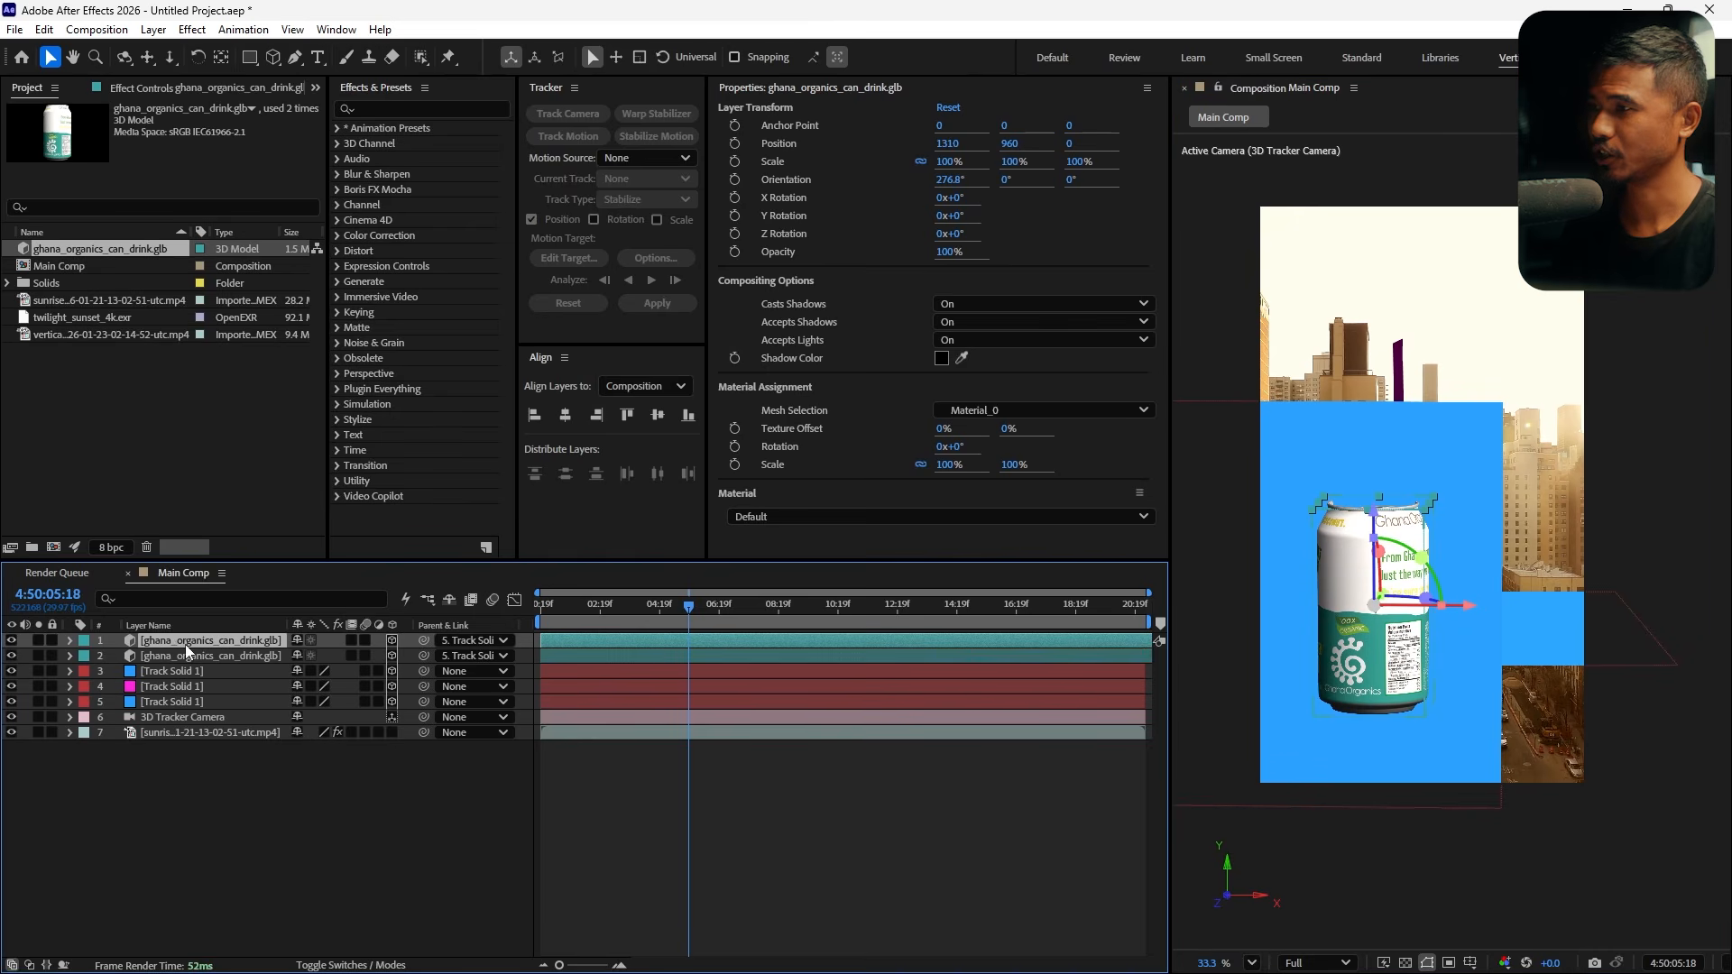
{"action": "left_click_drag", "start_coordinate": [695, 608], "coordinate": [875, 637]}
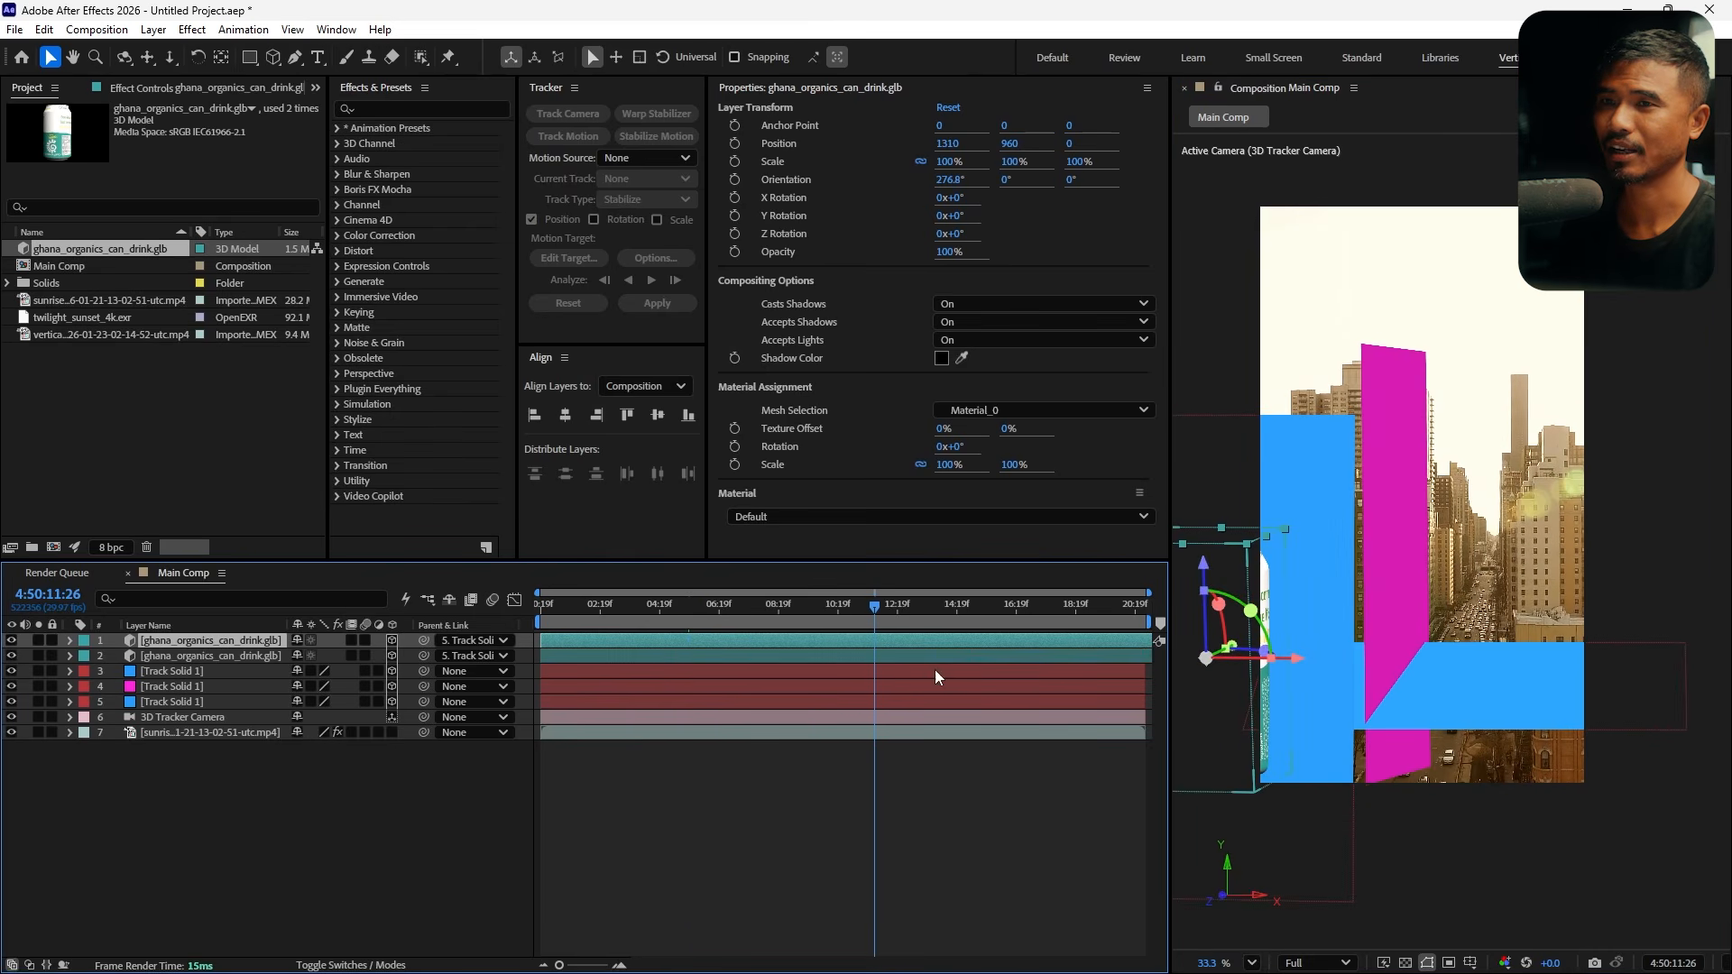
Snap the duplicate can onto the third-layer track solid by parenting it, clear its parent to None, and rotate it upright
{"action": "left_click", "coordinate": [1492, 697]}
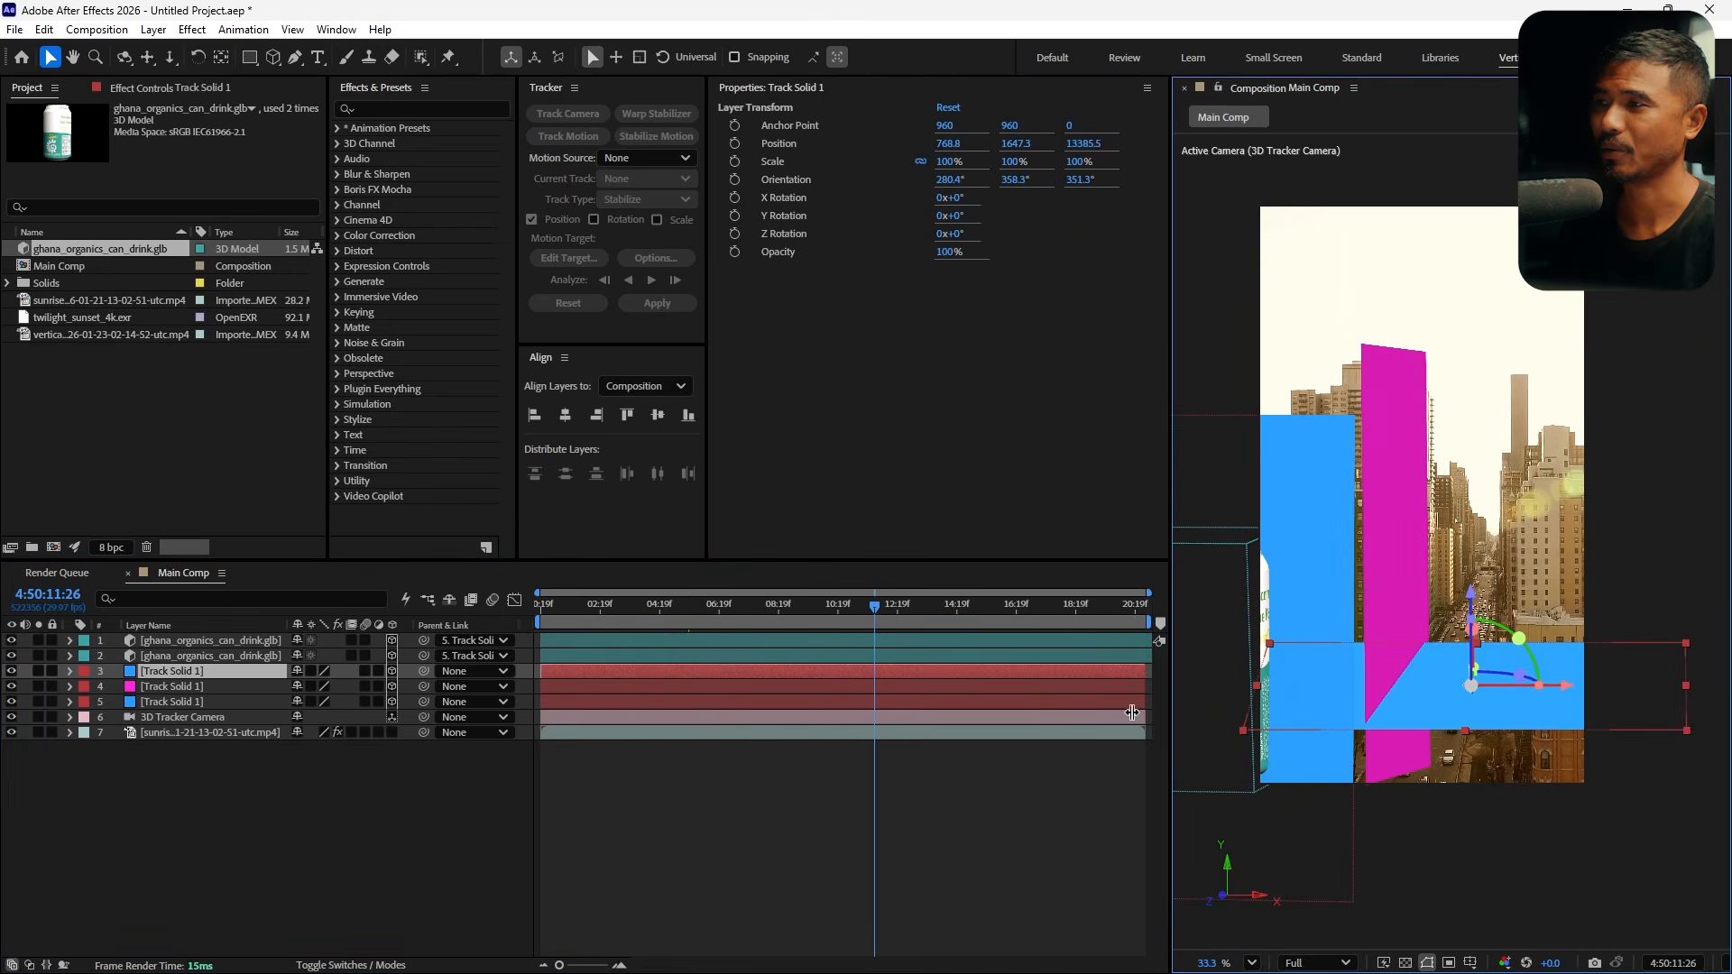
{"action": "left_click", "coordinate": [220, 651]}
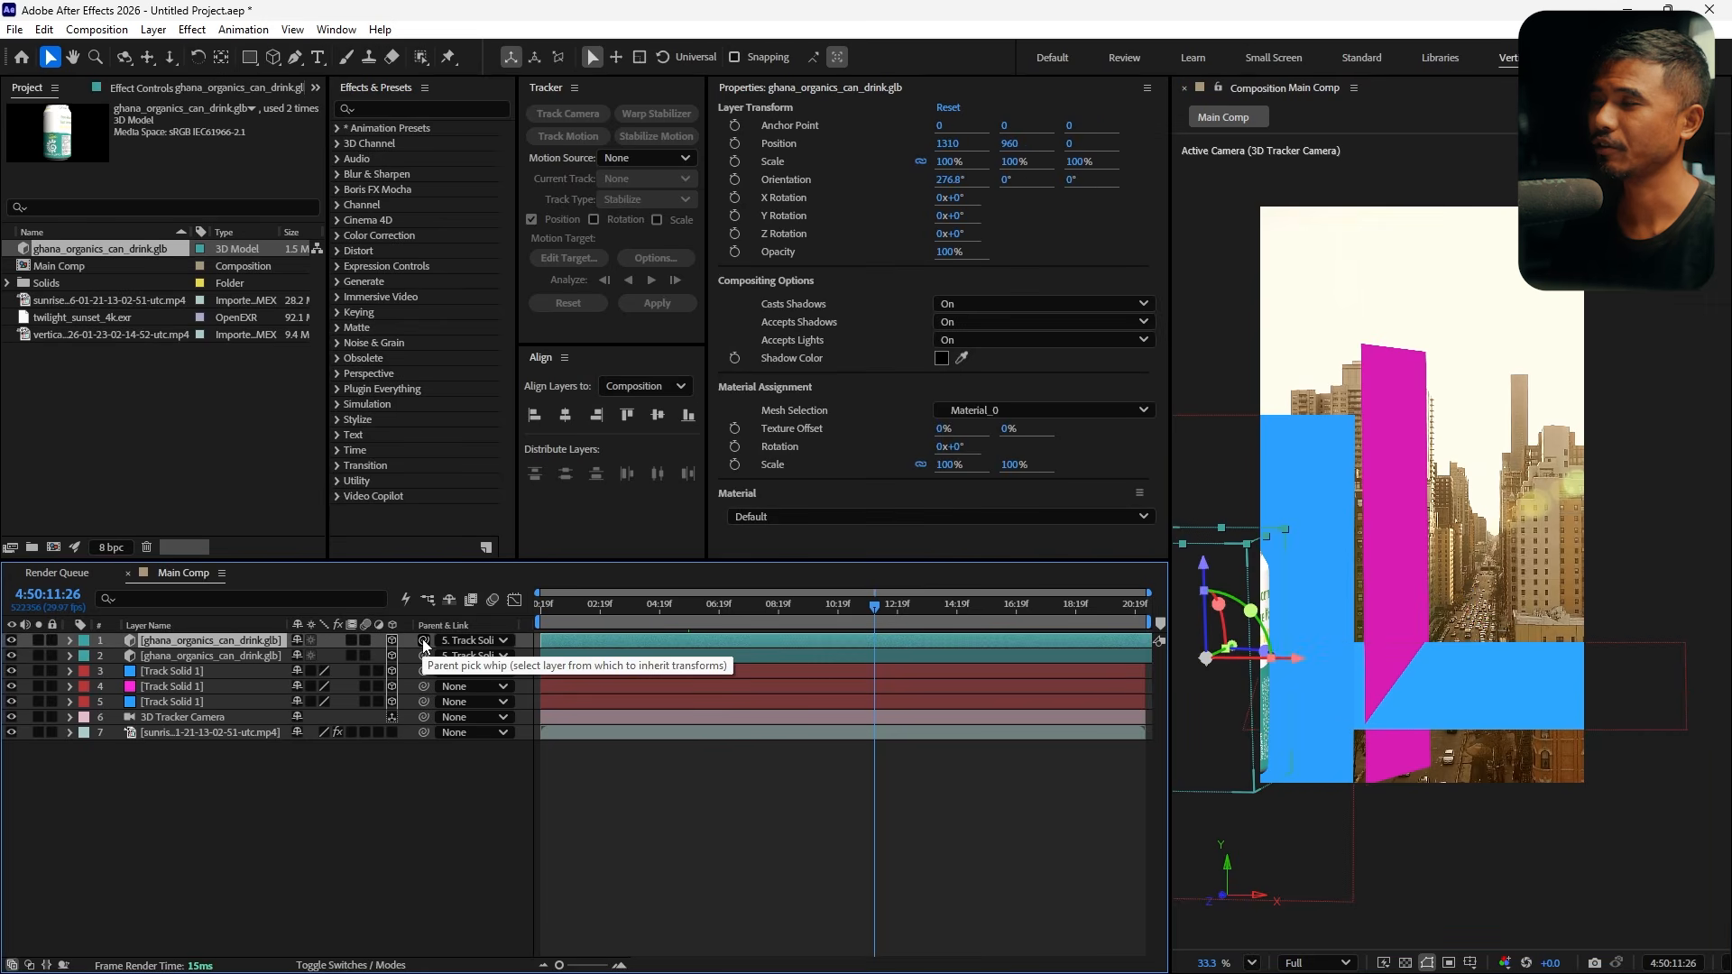
{"action": "left_click_drag", "start_coordinate": [406, 641], "coordinate": [214, 685]}
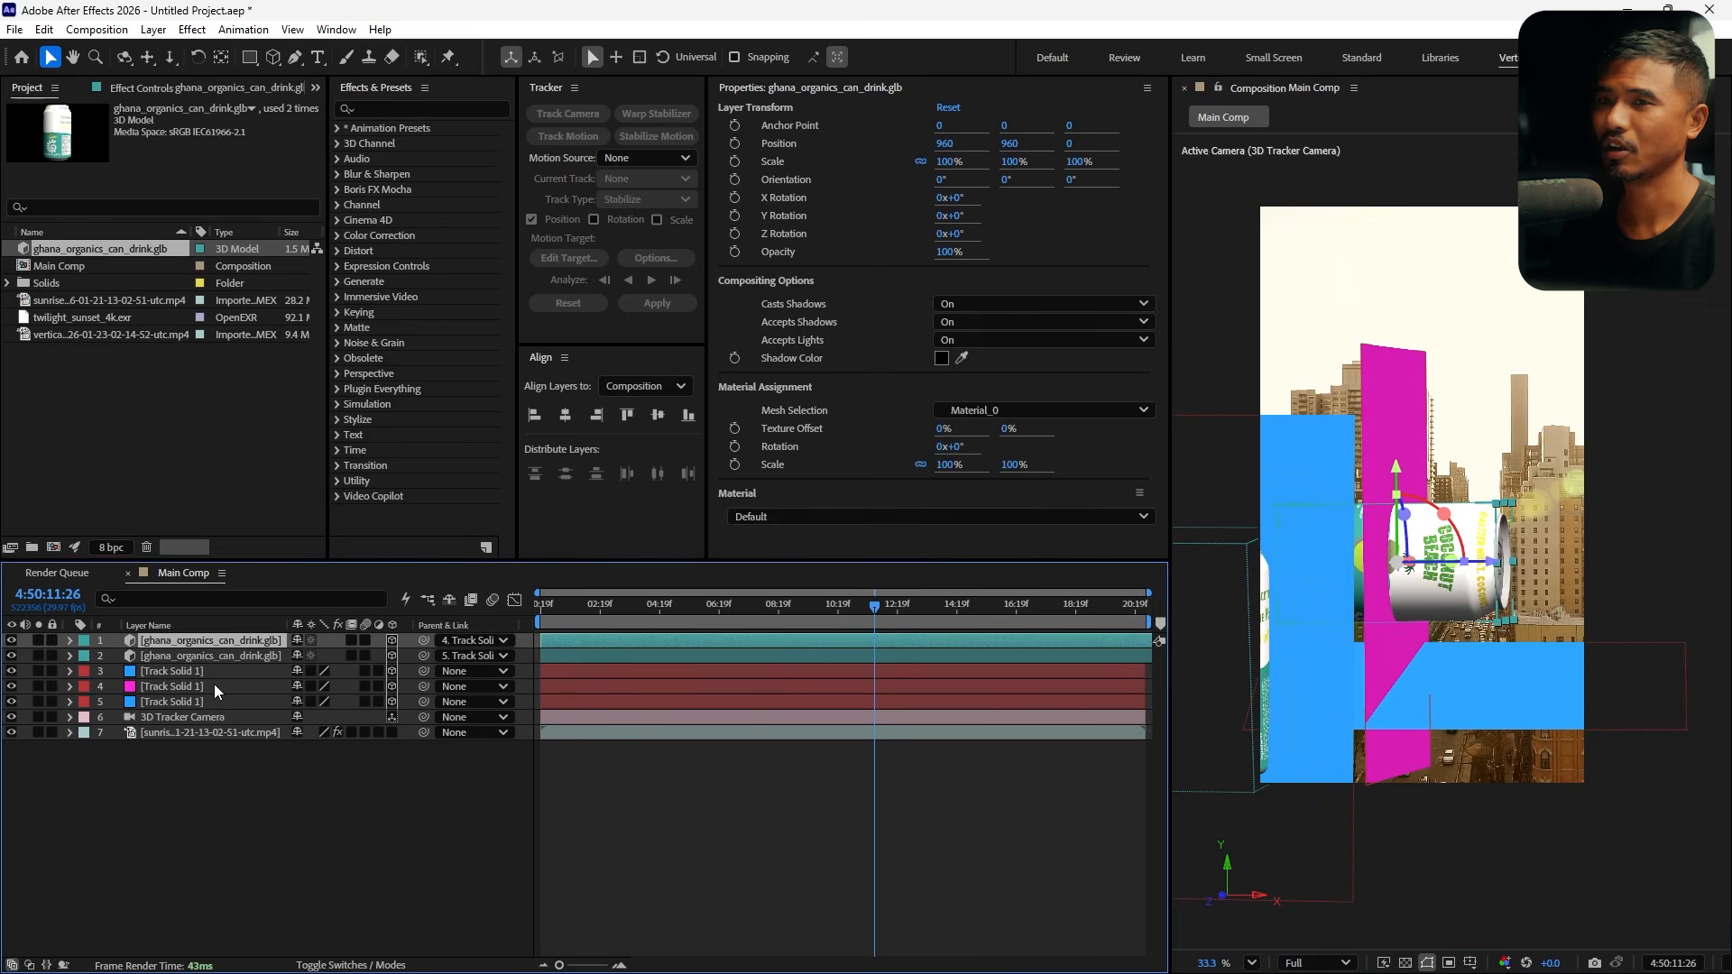
{"action": "left_click_drag", "start_coordinate": [423, 640], "coordinate": [214, 701]}
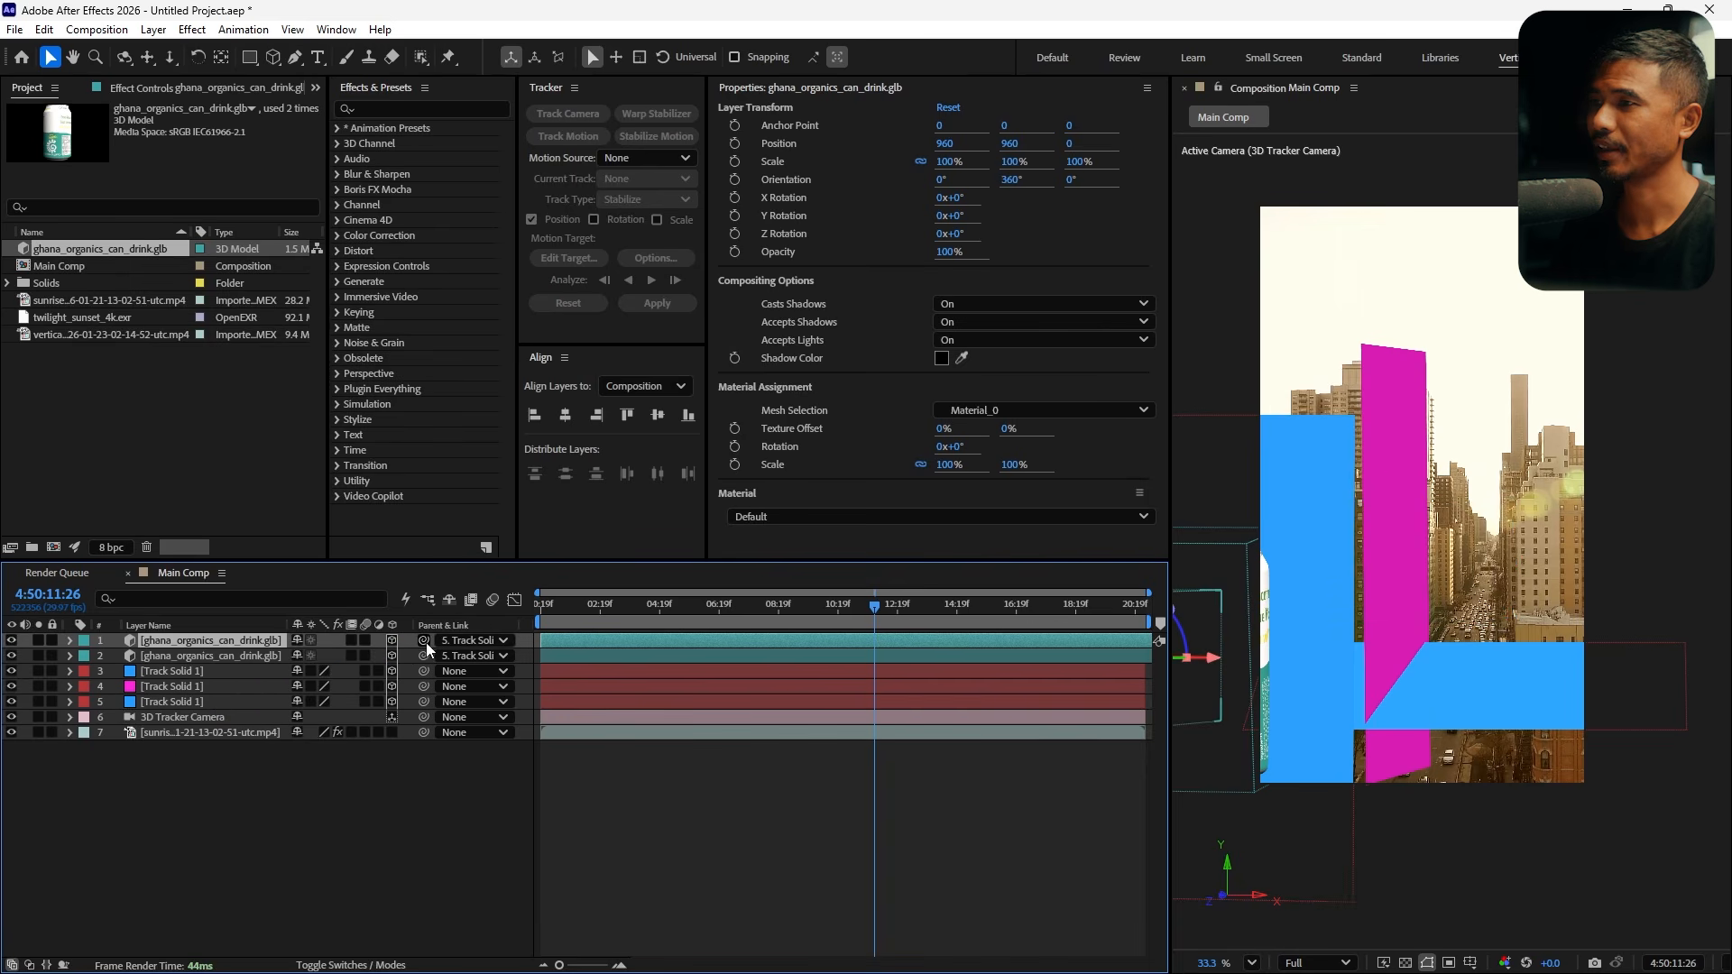
{"action": "left_click_drag", "start_coordinate": [423, 641], "coordinate": [259, 668]}
{"action": "left_click", "coordinate": [247, 668]}
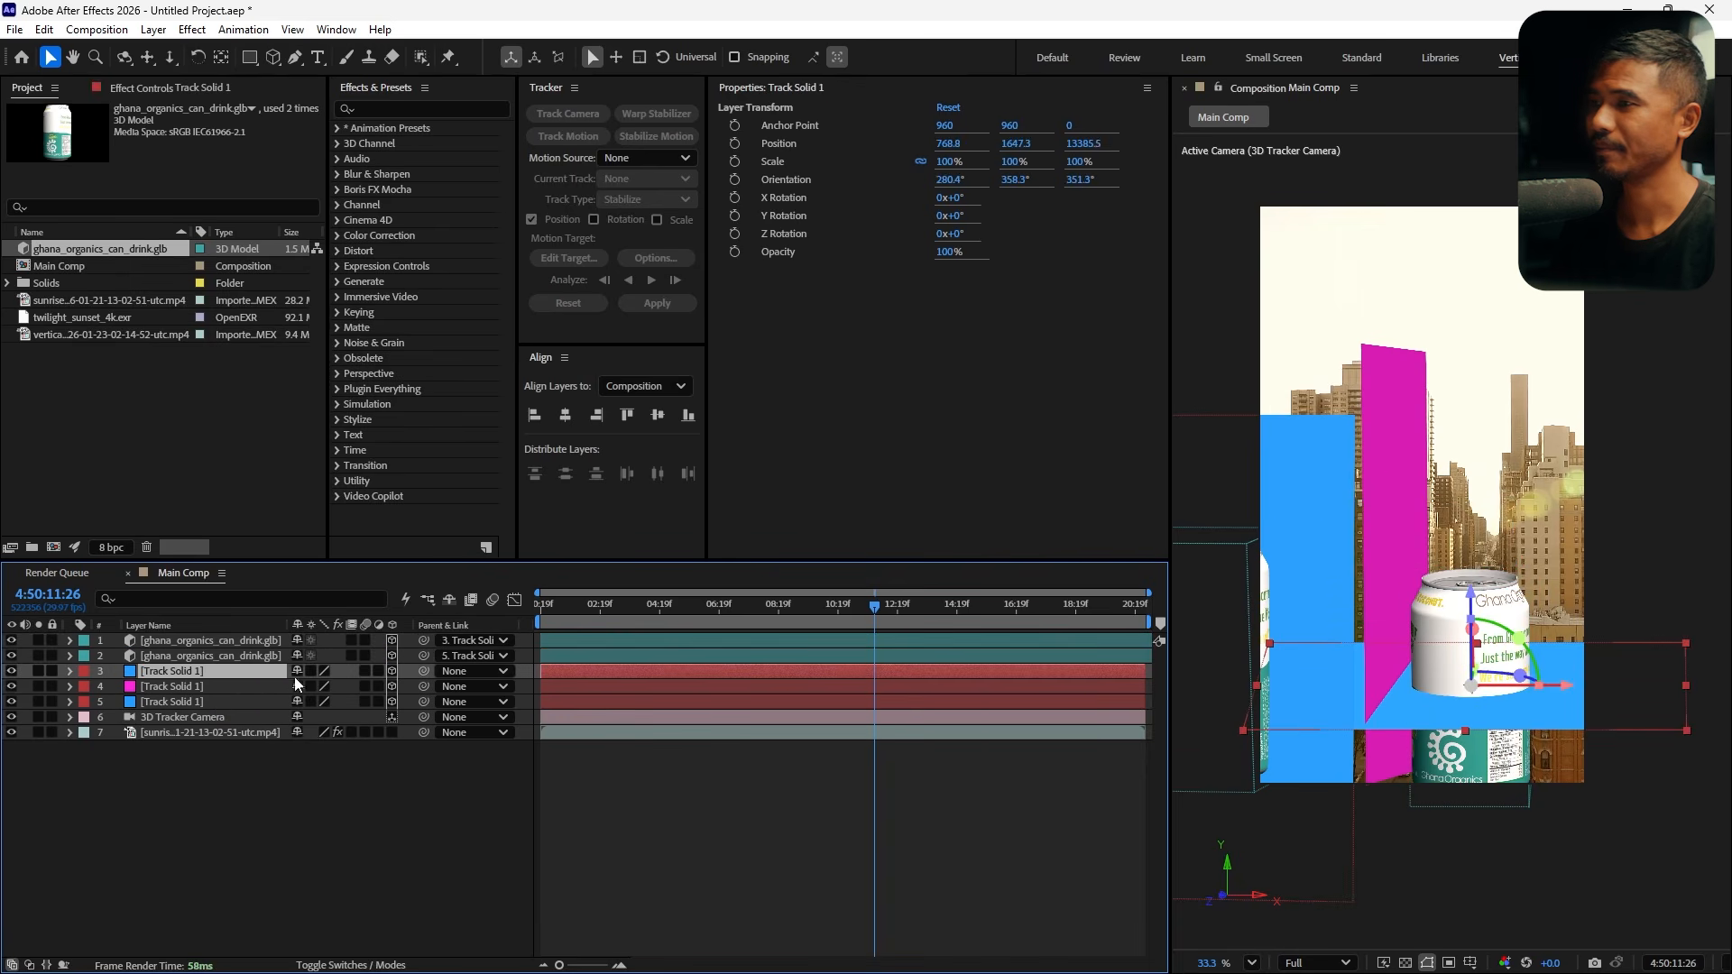
{"action": "left_click", "coordinate": [433, 774]}
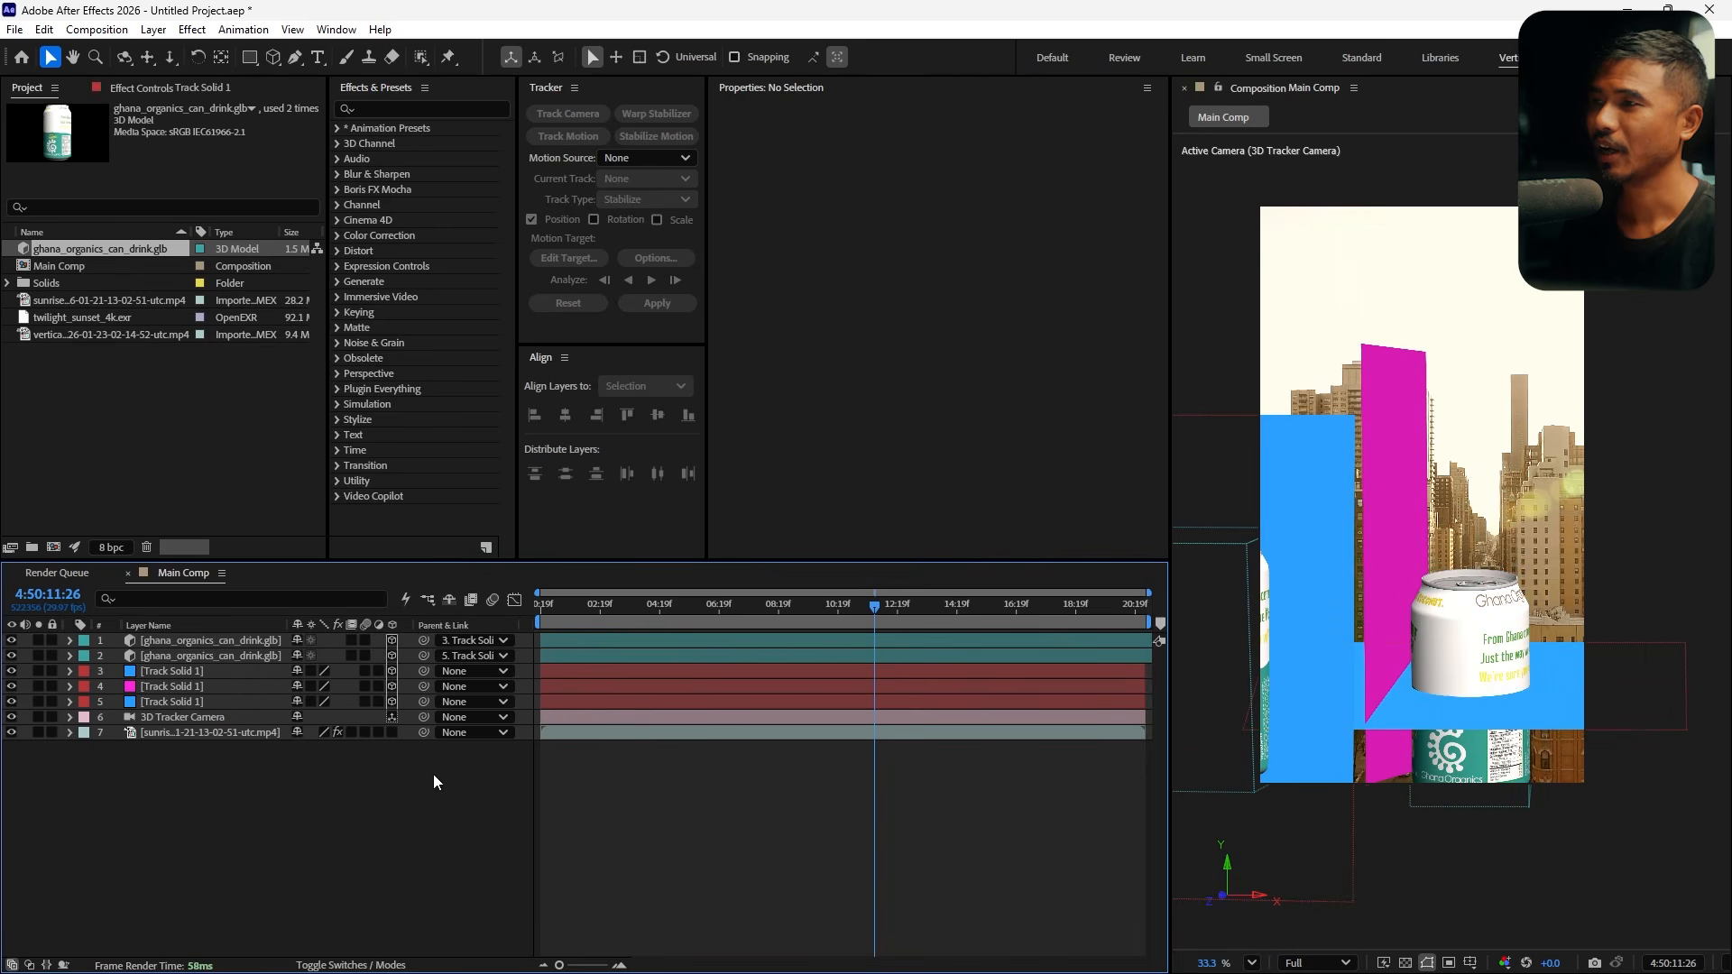
{"action": "left_click", "coordinate": [491, 641]}
{"action": "left_click", "coordinate": [481, 659]}
{"action": "left_click", "coordinate": [471, 656]}
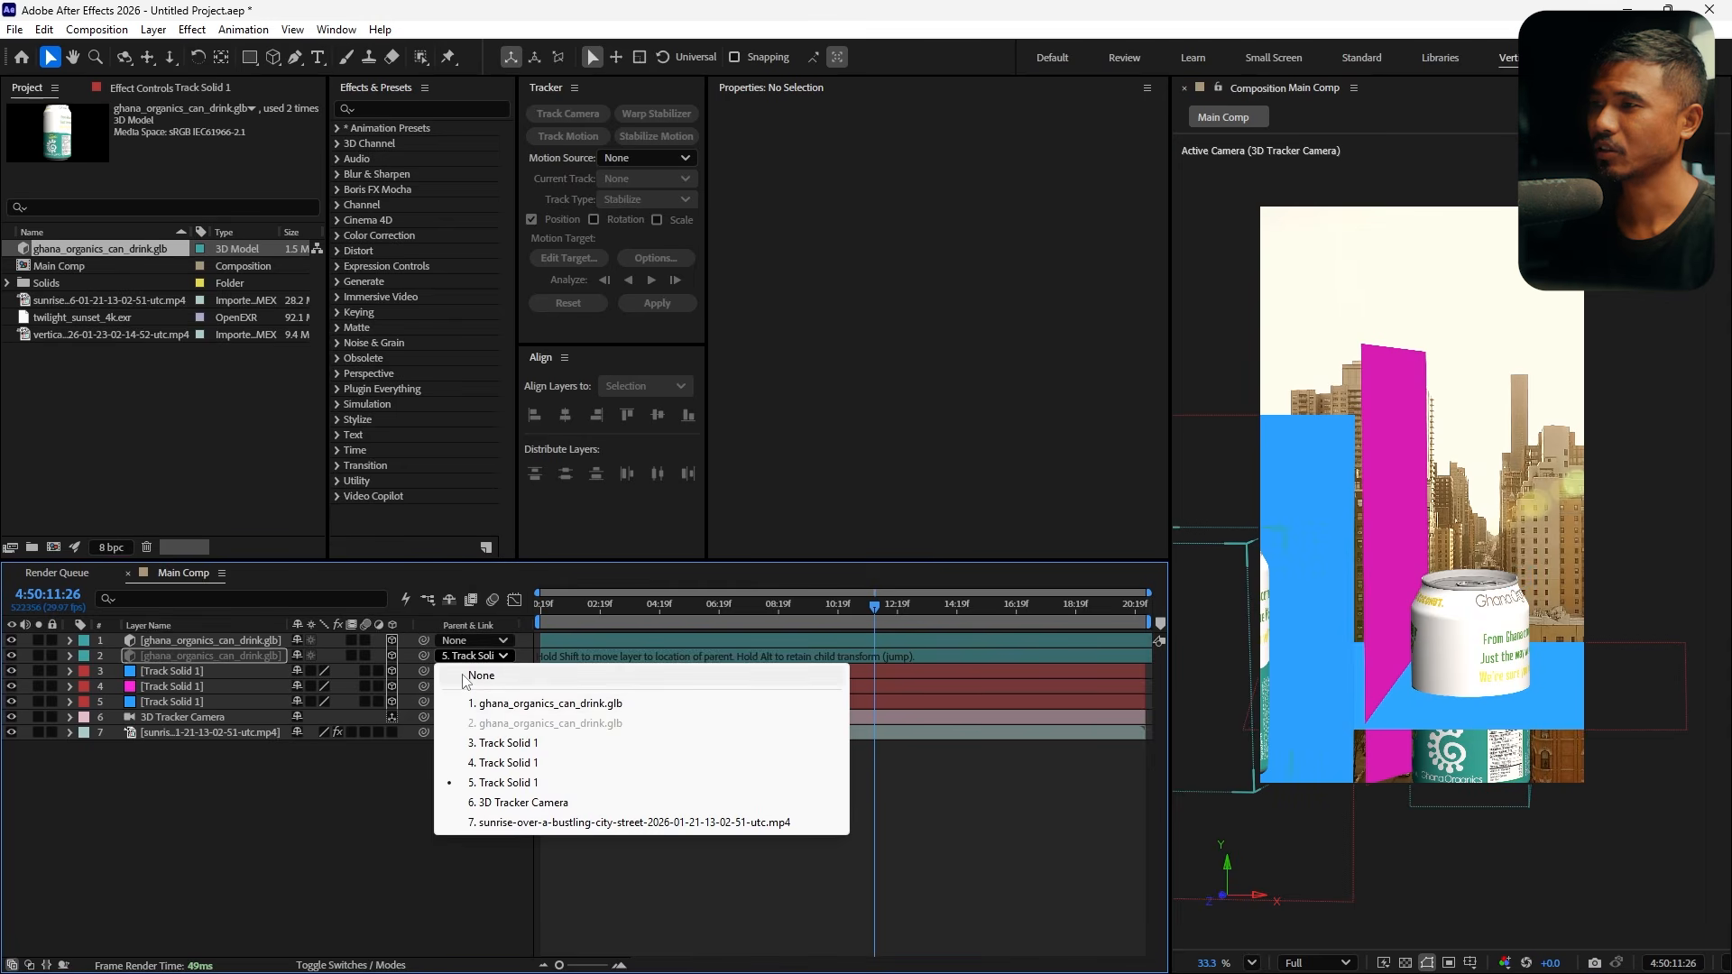
{"action": "left_click", "coordinate": [481, 675]}
{"action": "left_click", "coordinate": [1464, 618]}
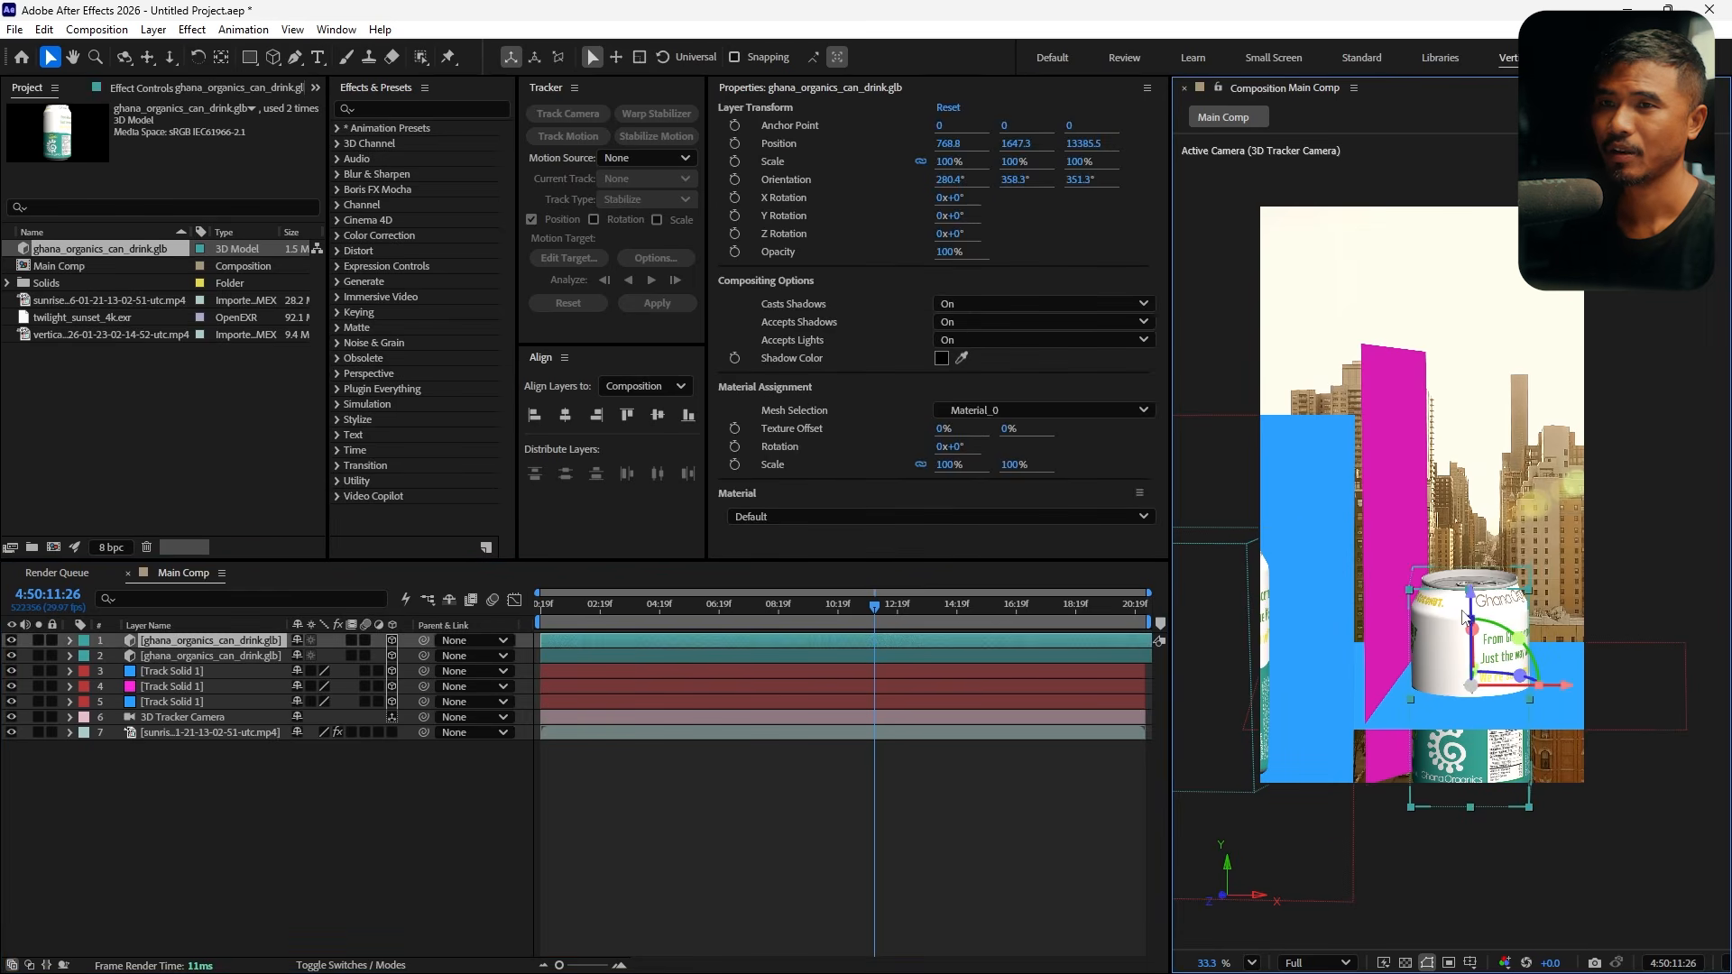
{"action": "left_click_drag", "start_coordinate": [1474, 600], "coordinate": [1513, 568]}
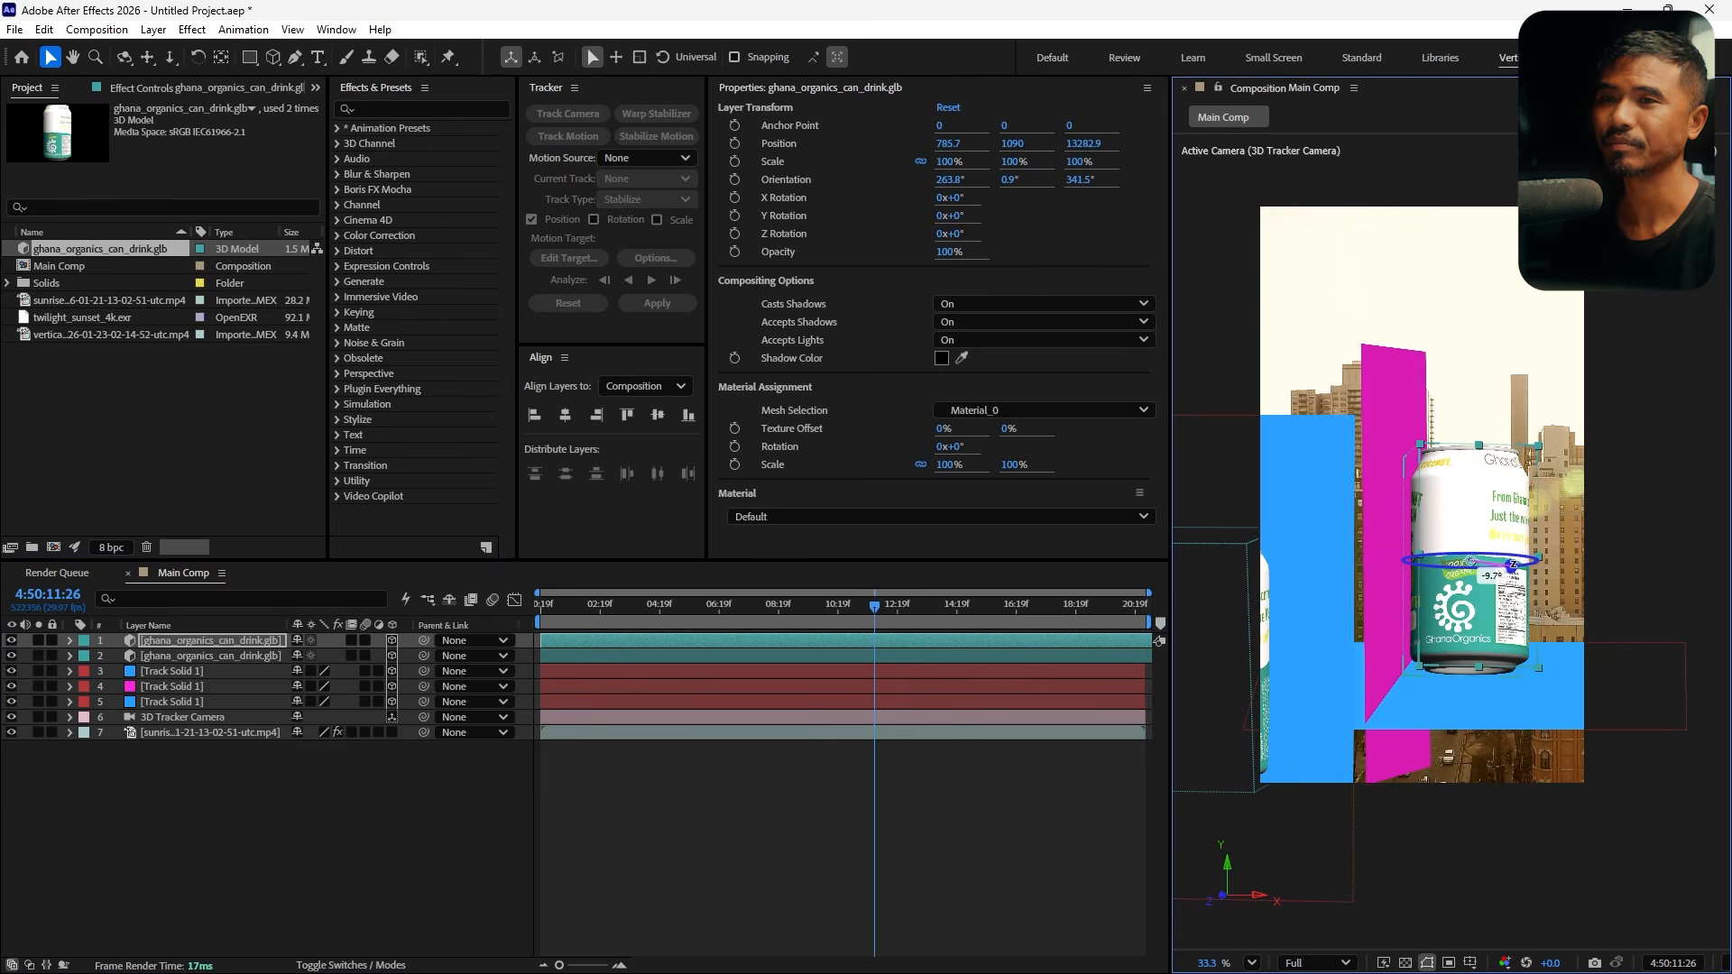
Move the second can in depth and sideways to about position 408, 1469, 9292
{"action": "left_click_drag", "start_coordinate": [871, 609], "coordinate": [748, 619]}
{"action": "left_click", "coordinate": [1334, 621]}
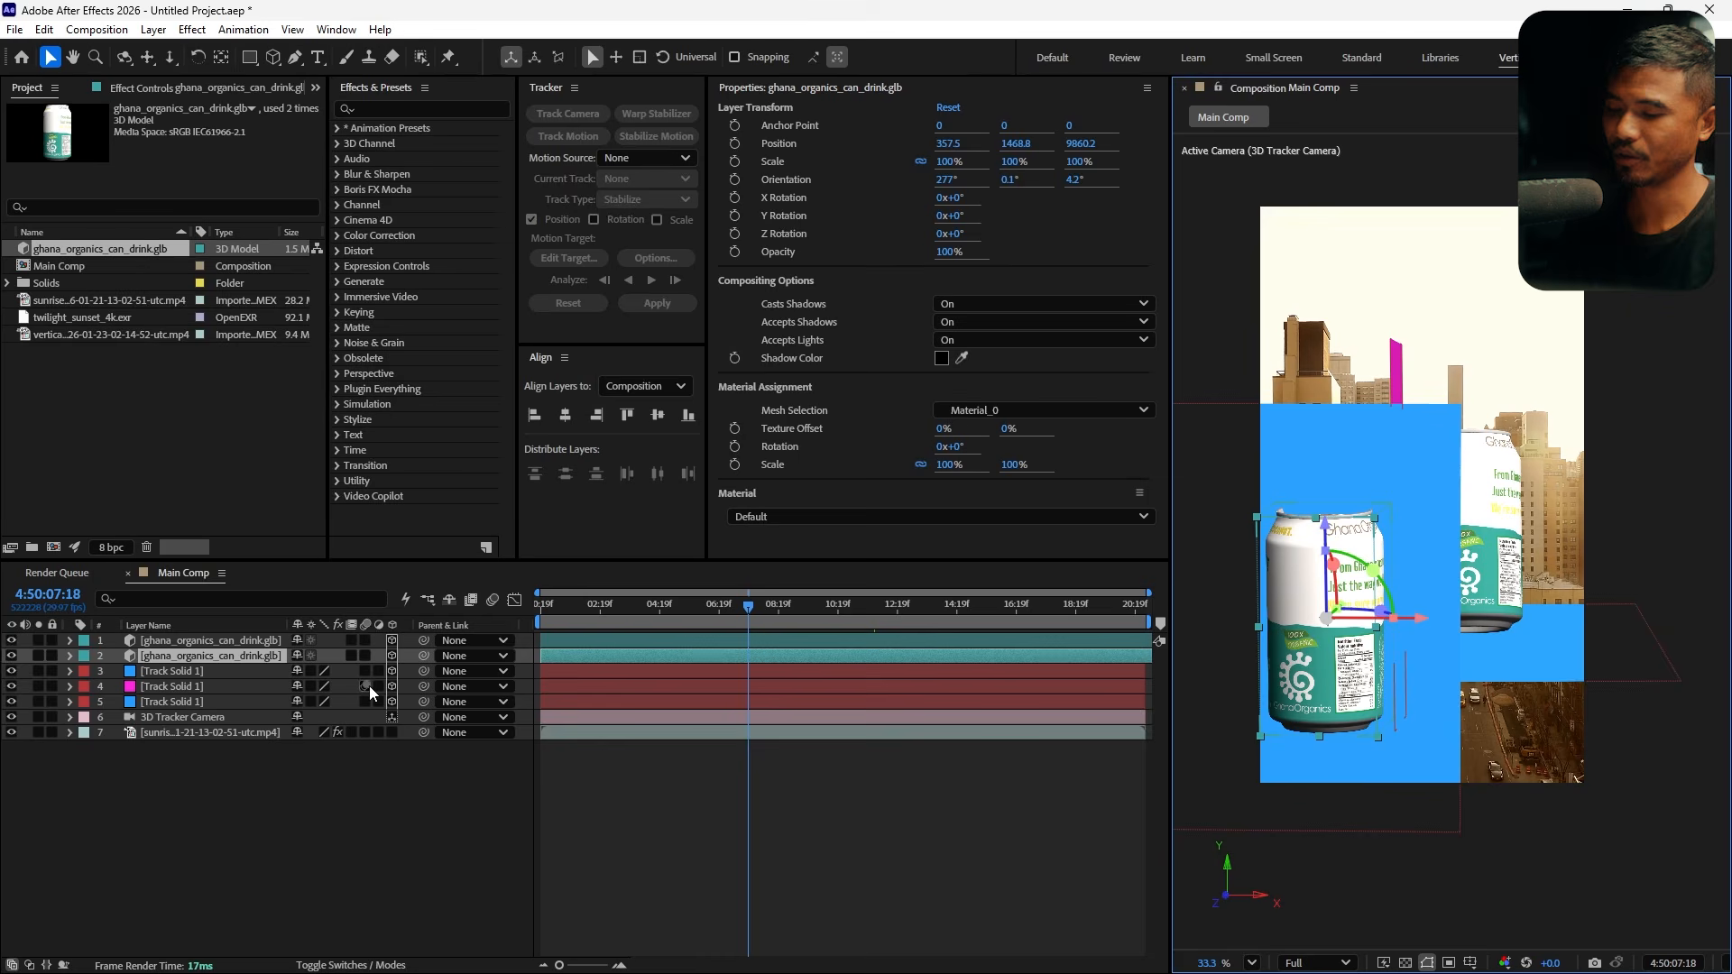
{"action": "key", "text": "p"}
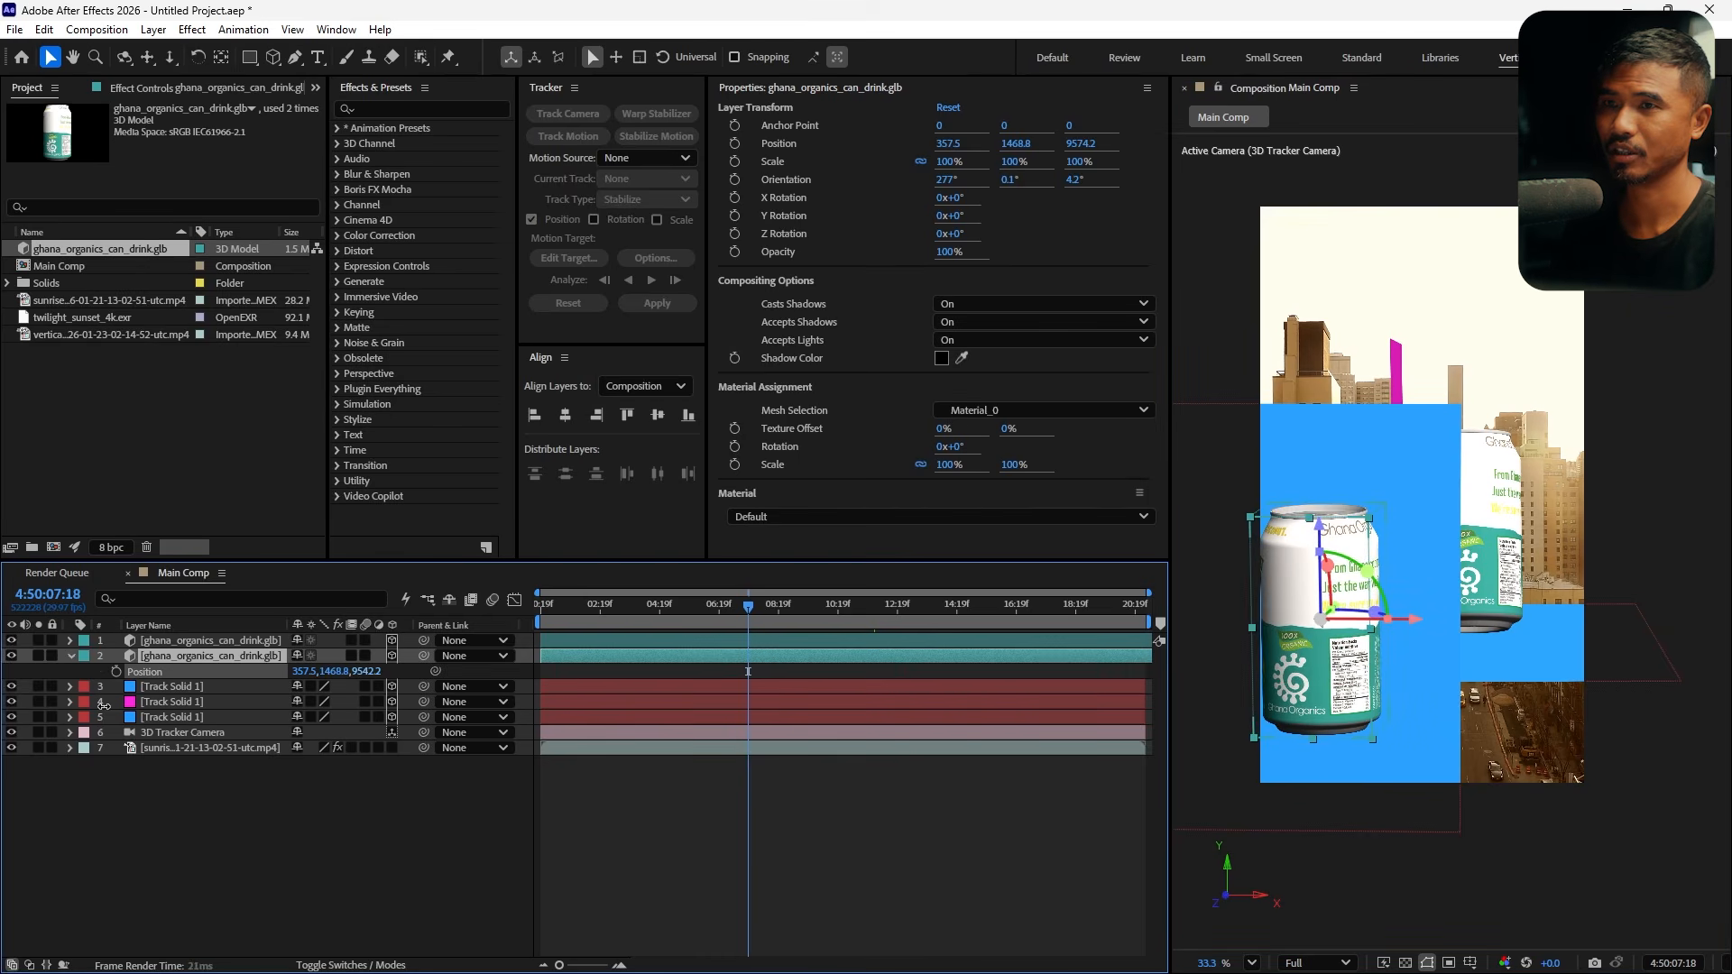
{"action": "left_click_drag", "start_coordinate": [103, 706], "coordinate": [4, 707]}
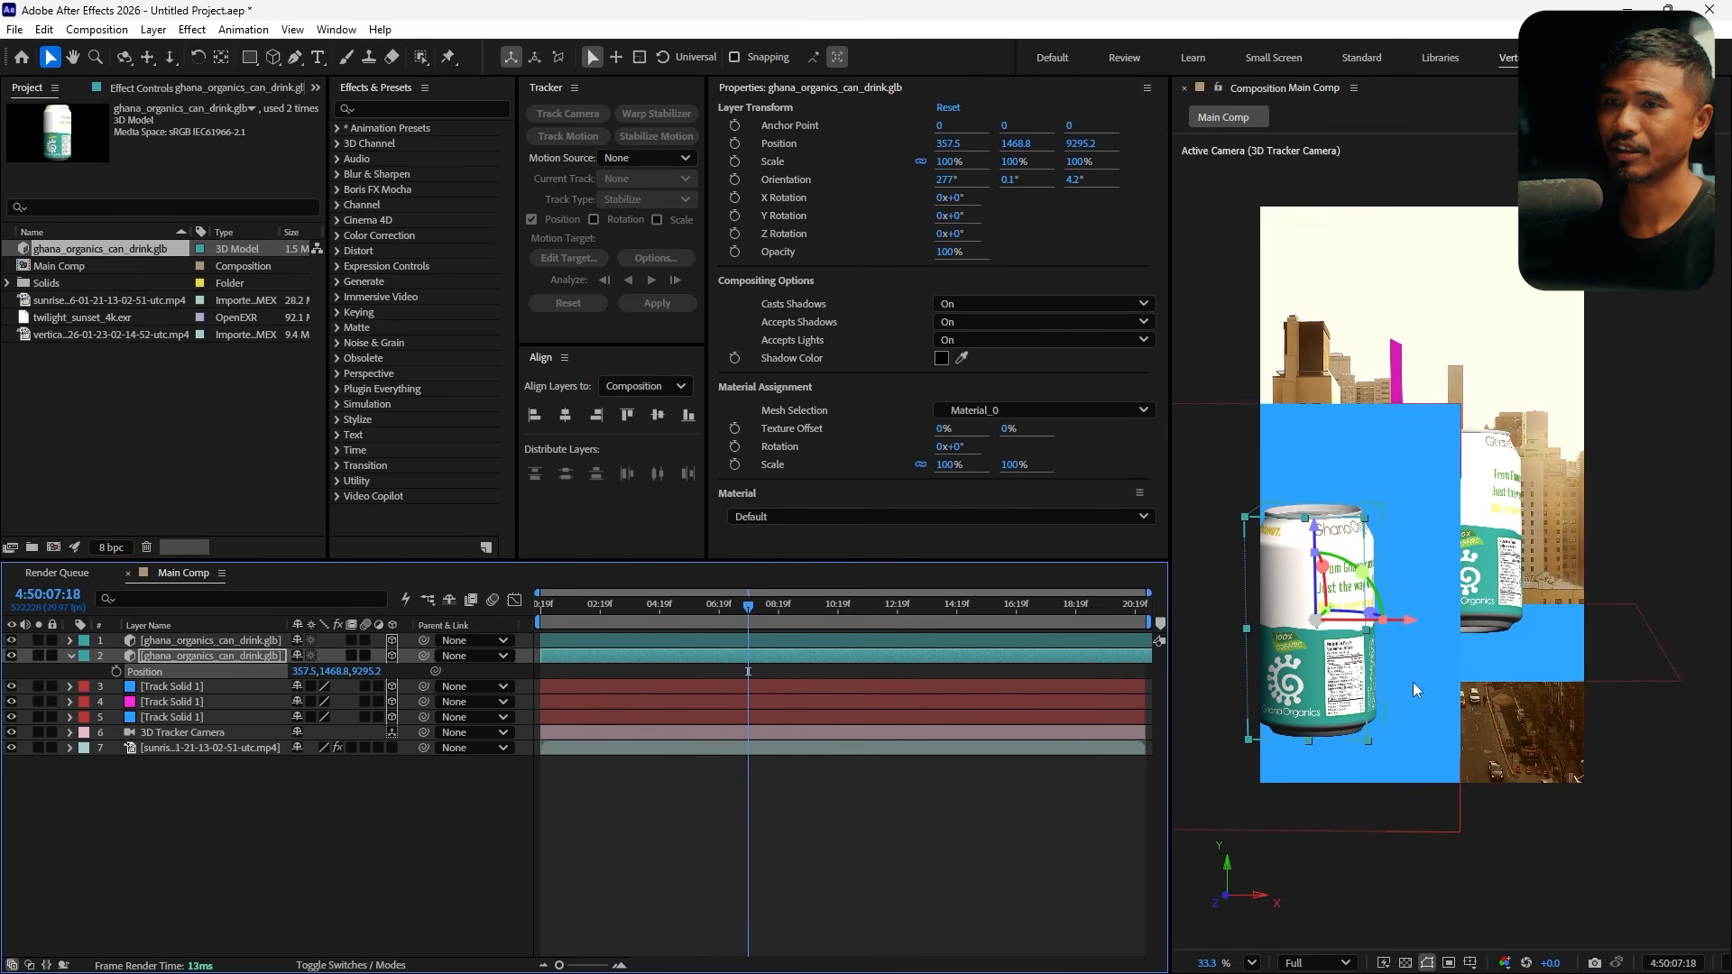
{"action": "left_click_drag", "start_coordinate": [1413, 620], "coordinate": [1423, 627]}
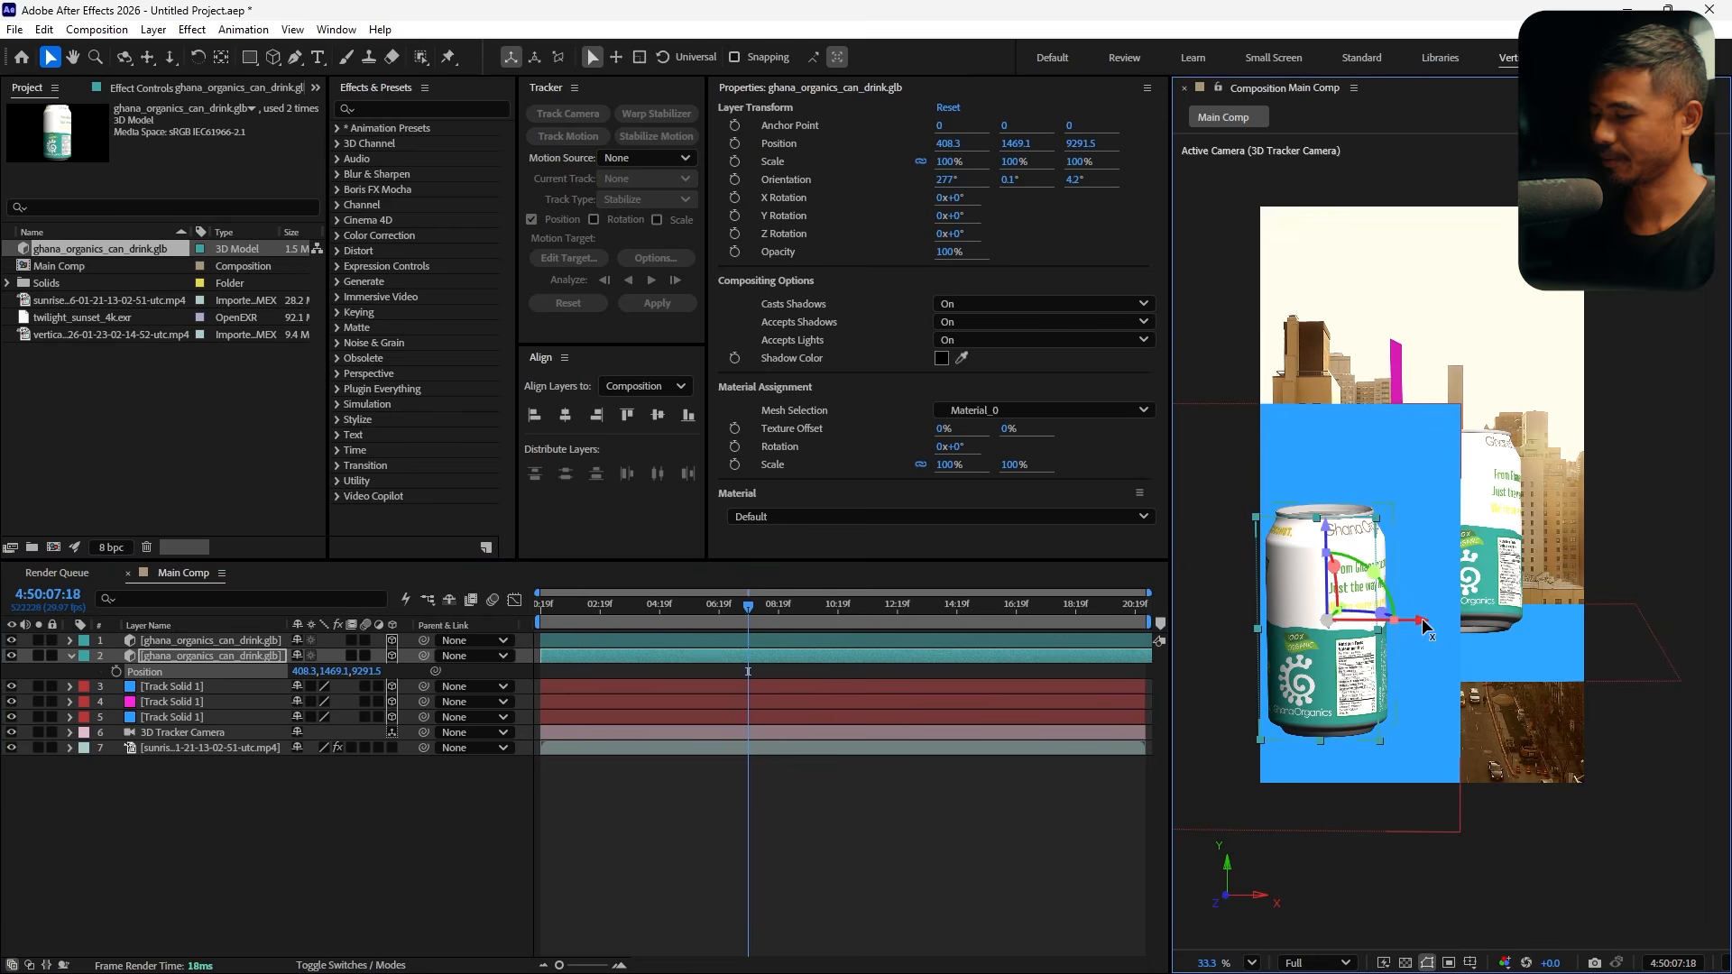
Duplicate the second can and move the copy to the right, to about x 2254
{"action": "key", "text": "ctrl+d"}
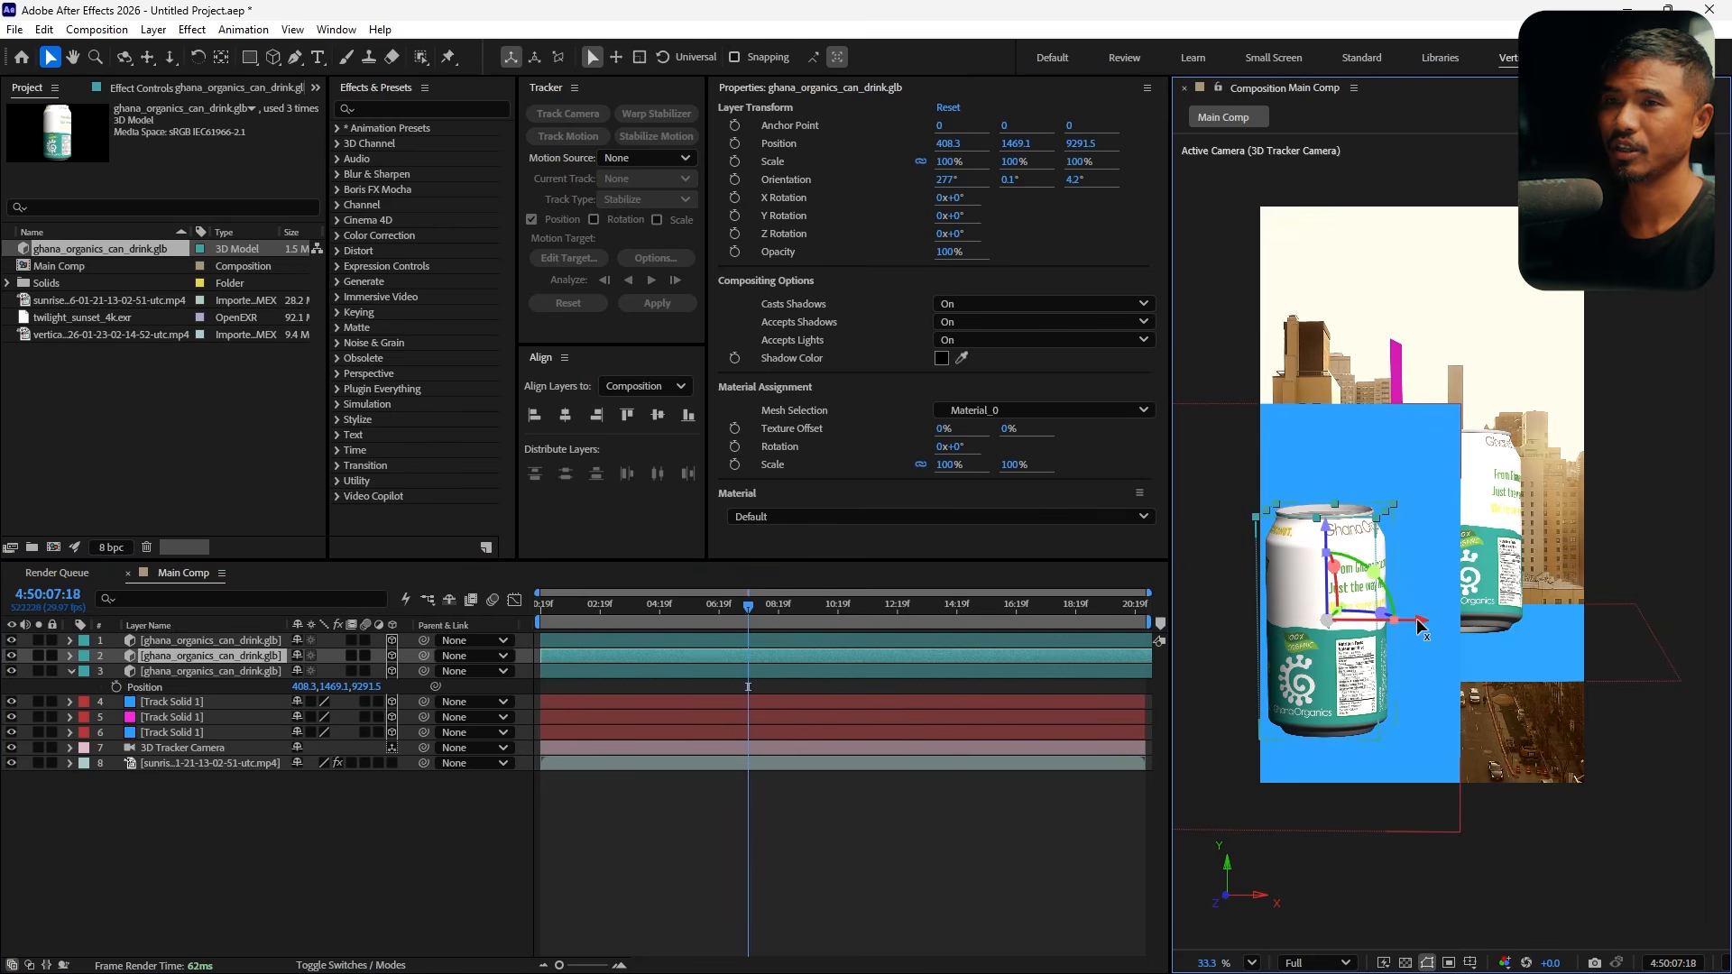
{"action": "left_click_drag", "start_coordinate": [1421, 625], "coordinate": [1685, 626]}
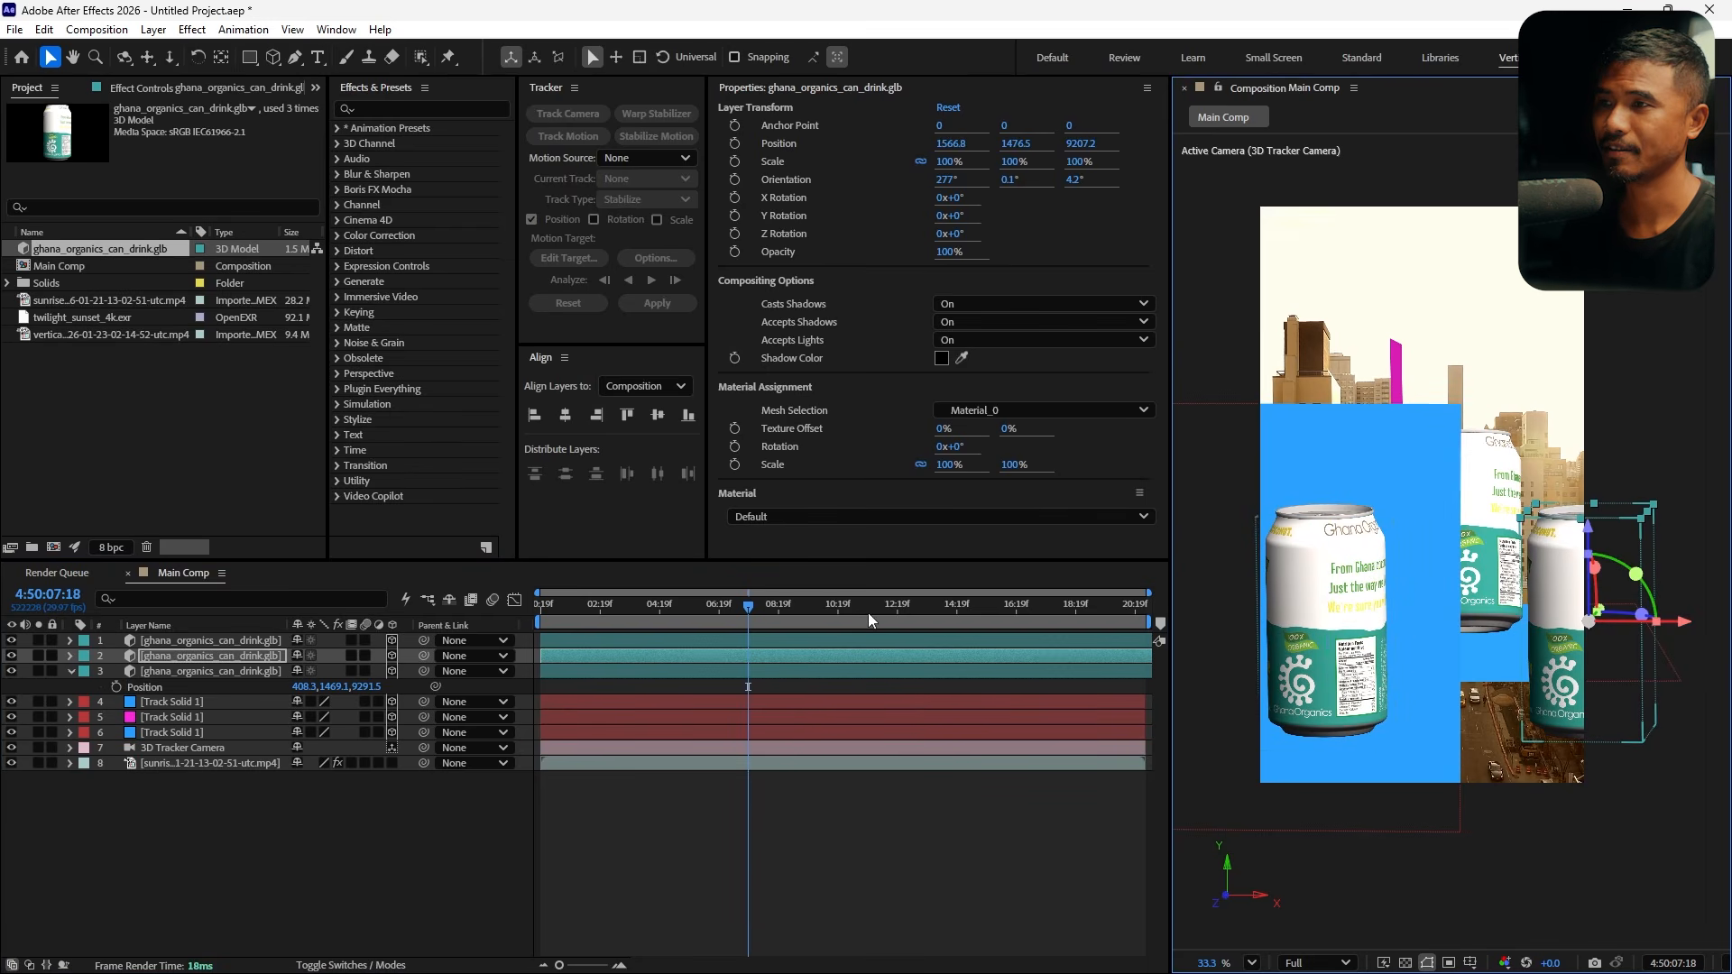
{"action": "left_click_drag", "start_coordinate": [760, 618], "coordinate": [932, 618]}
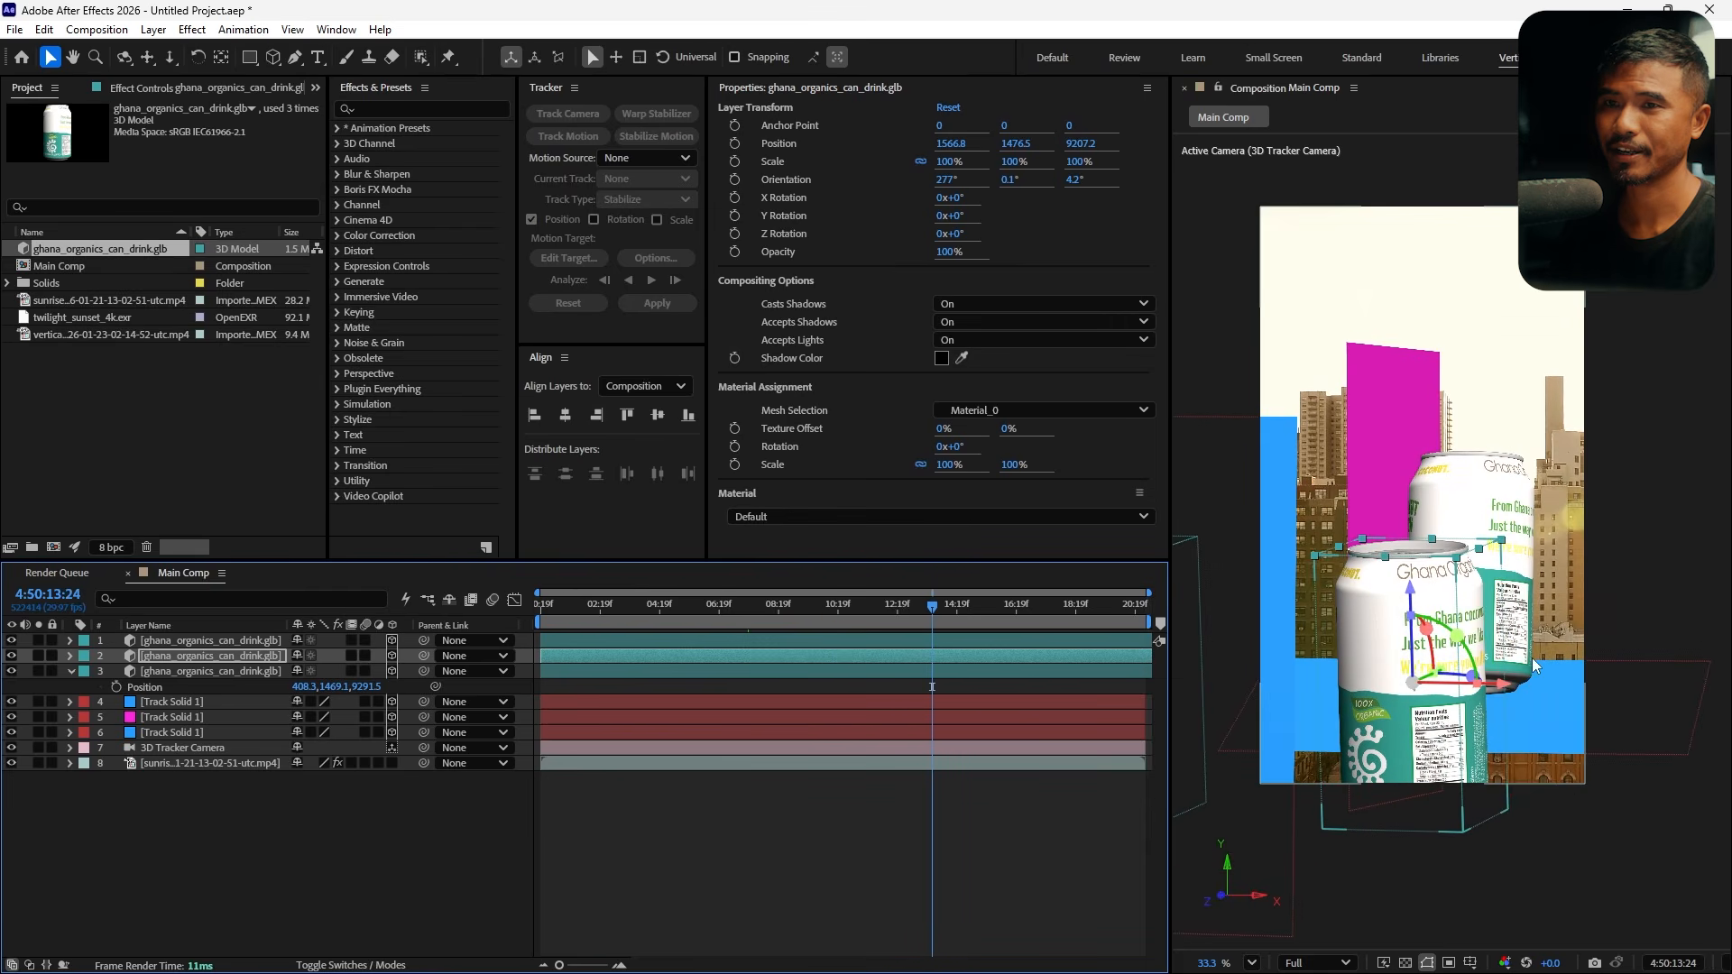
{"action": "left_click_drag", "start_coordinate": [1501, 692], "coordinate": [1690, 693]}
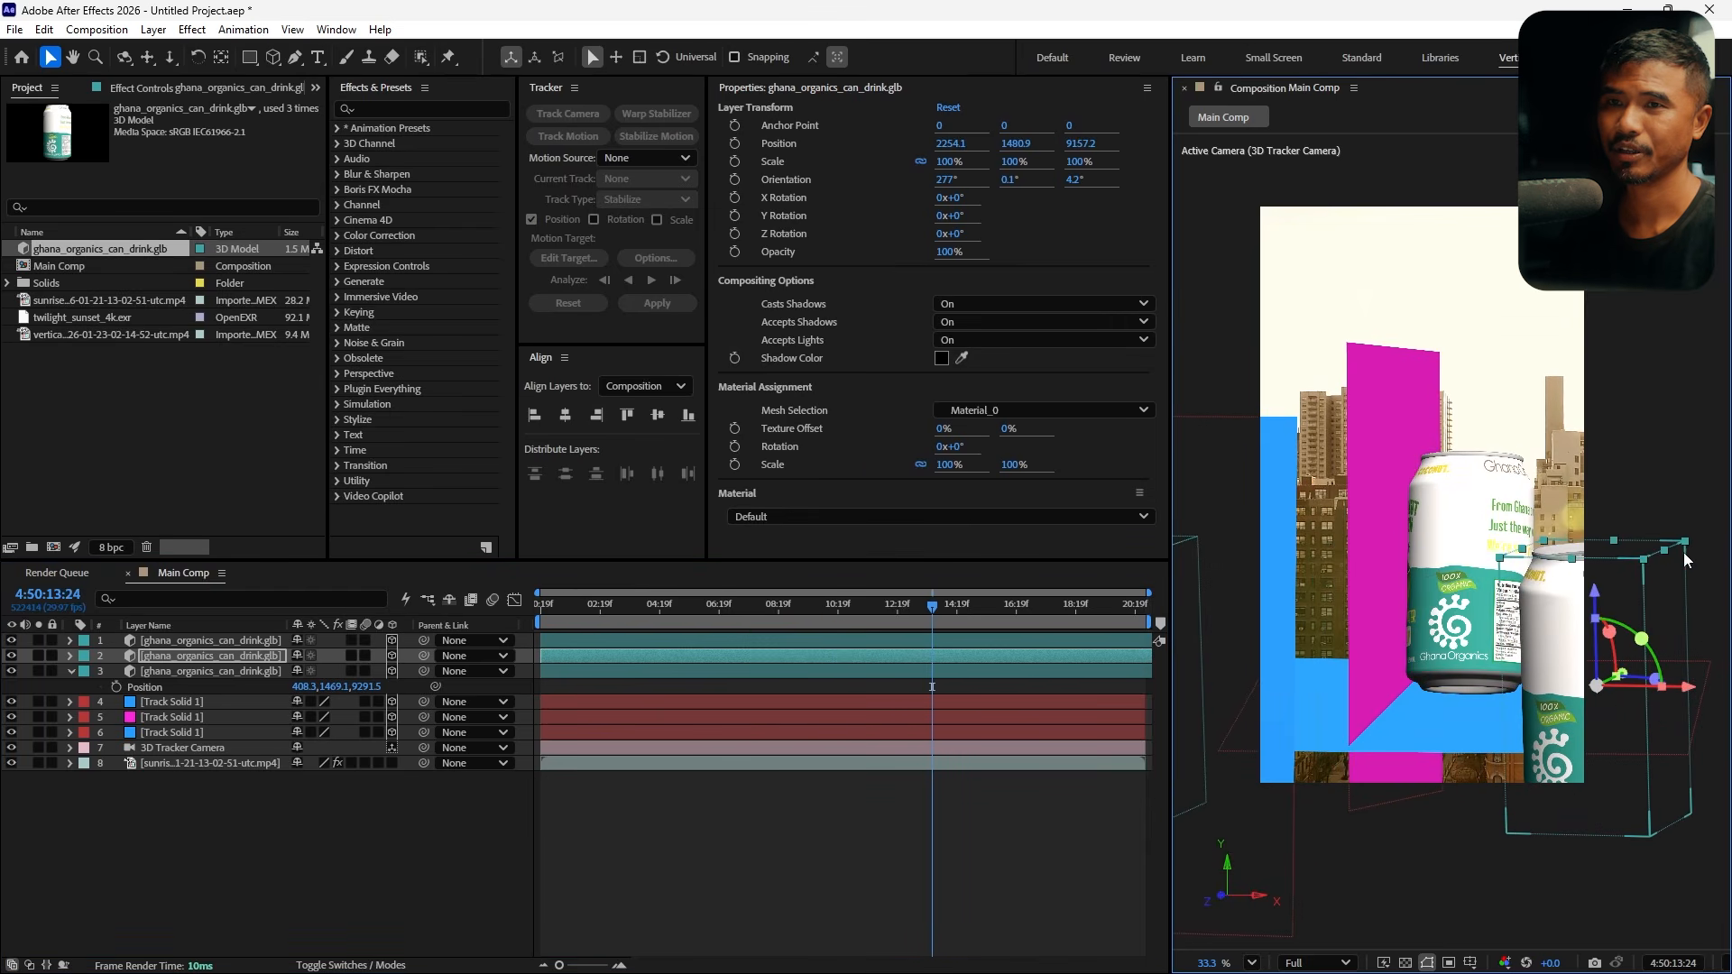
Scale the third can to 67% and tilt its orientation
{"action": "key", "text": "s"}
{"action": "left_click_drag", "start_coordinate": [326, 673], "coordinate": [297, 672]}
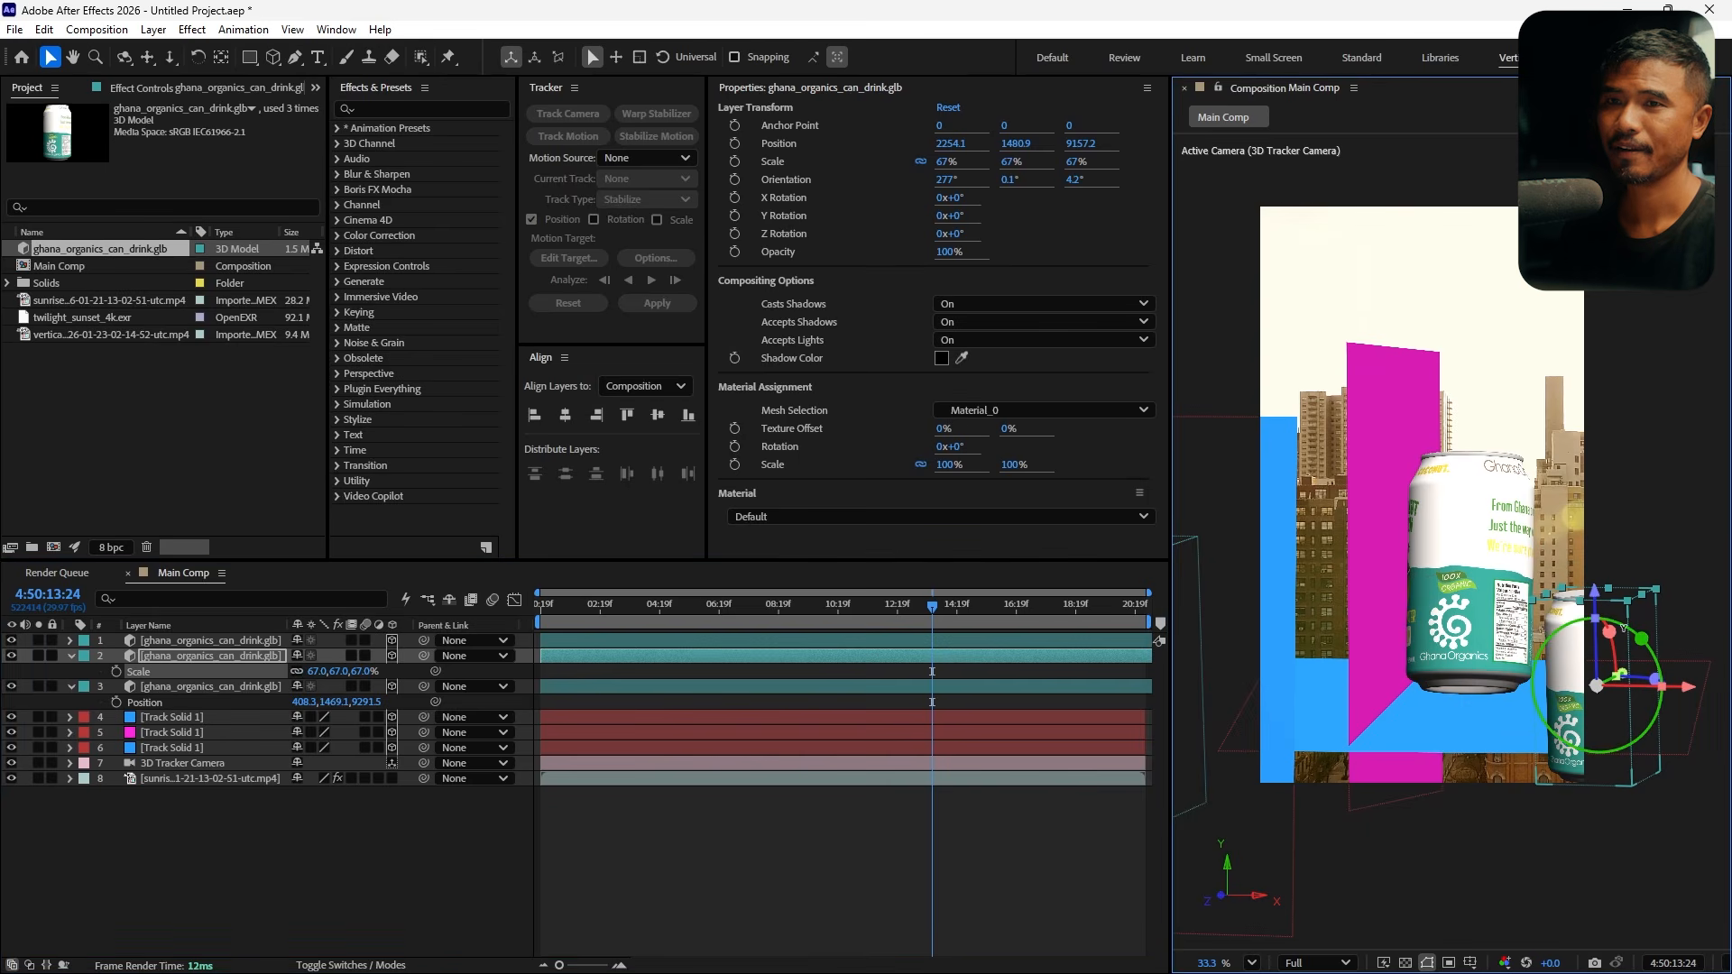
{"action": "left_click_drag", "start_coordinate": [1626, 630], "coordinate": [1617, 677]}
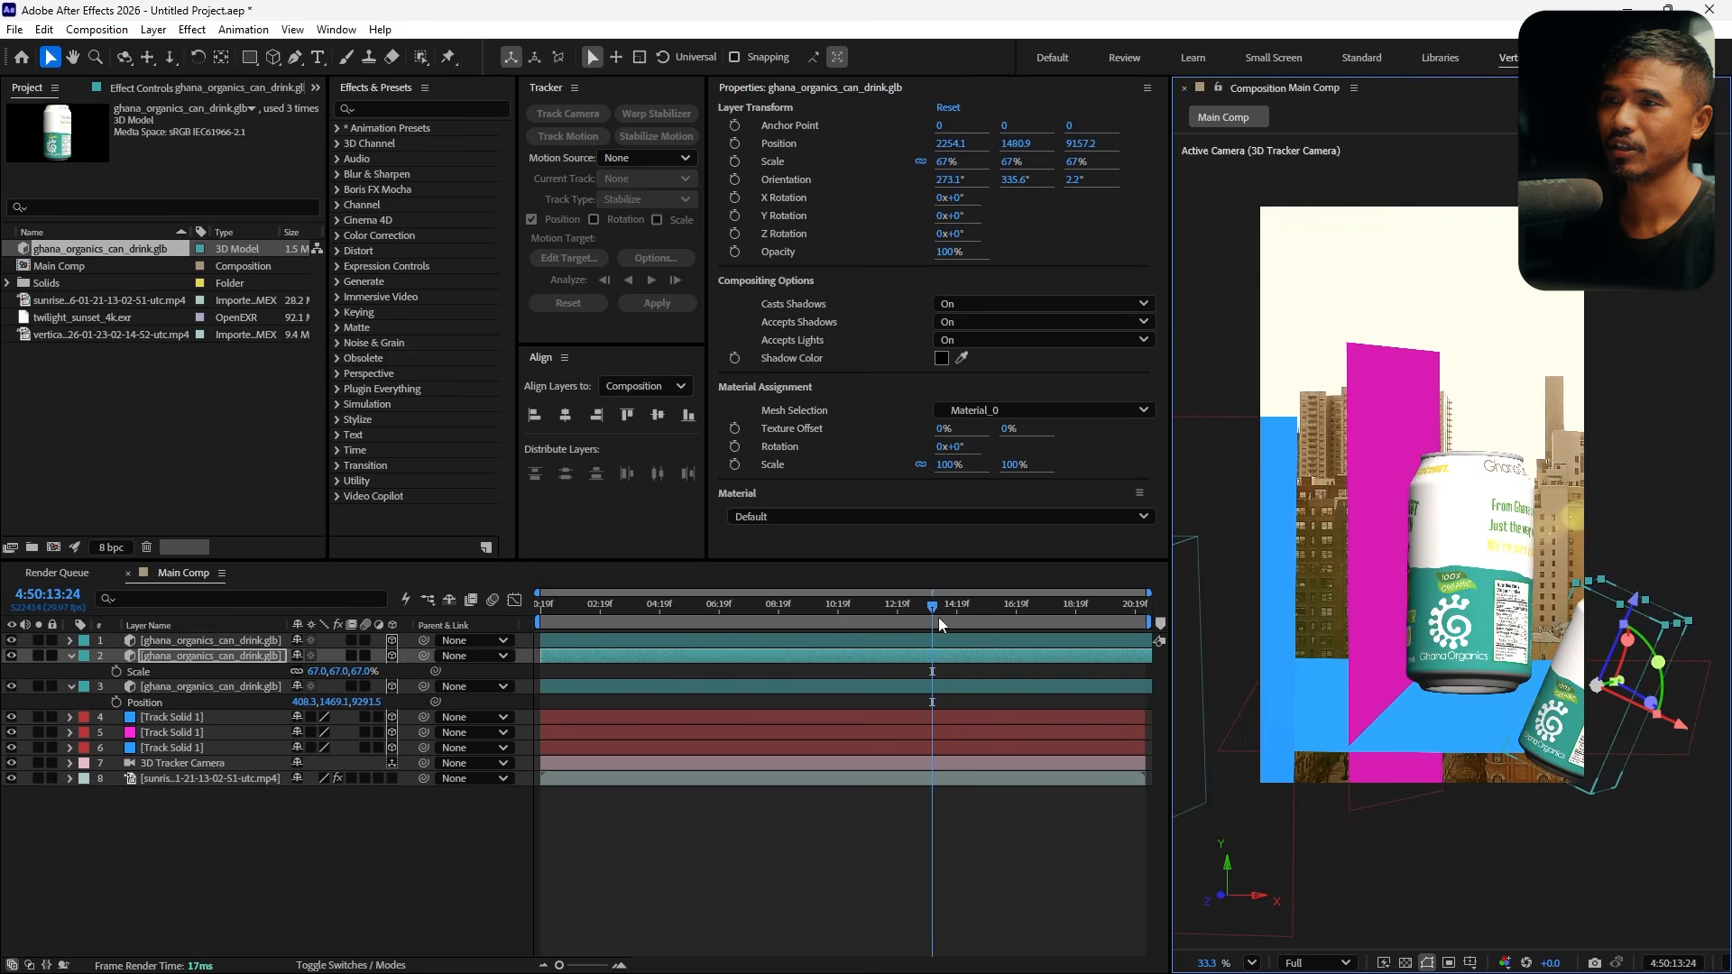
Scrub the timeline to review the placed cans across the shot
{"action": "left_click_drag", "start_coordinate": [938, 624], "coordinate": [1100, 625]}
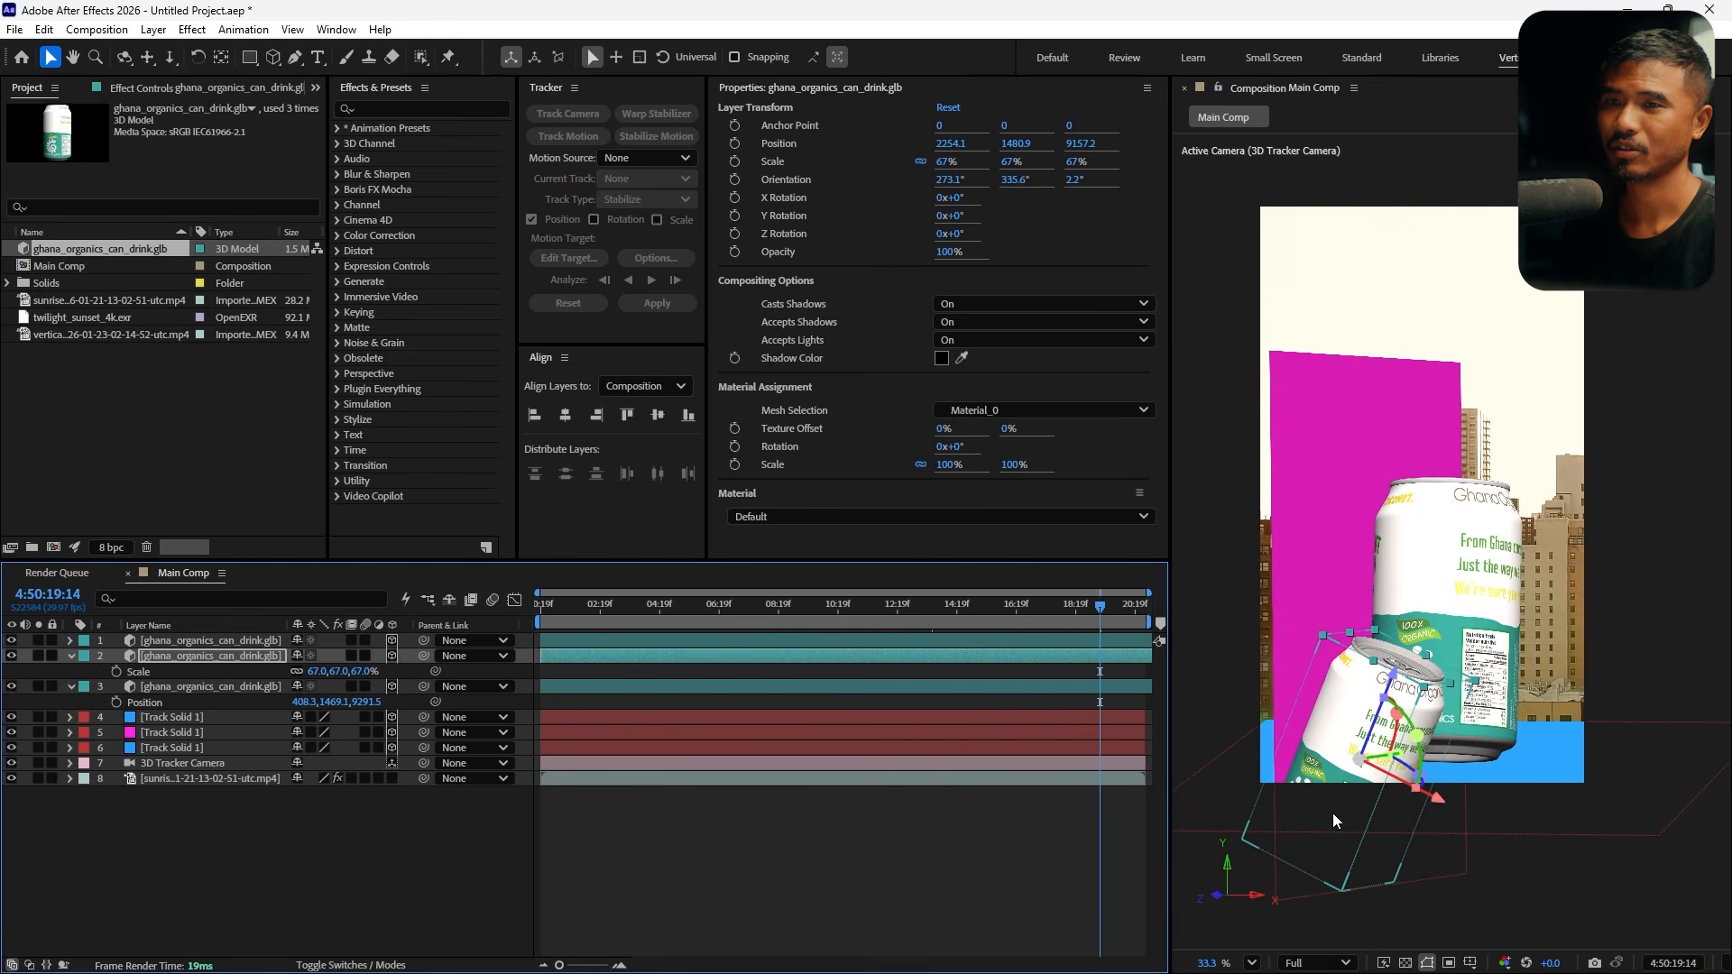
{"action": "left_click_drag", "start_coordinate": [1336, 821], "coordinate": [1553, 796]}
{"action": "left_click_drag", "start_coordinate": [1063, 623], "coordinate": [881, 691]}
{"action": "left_click", "coordinate": [363, 868]}
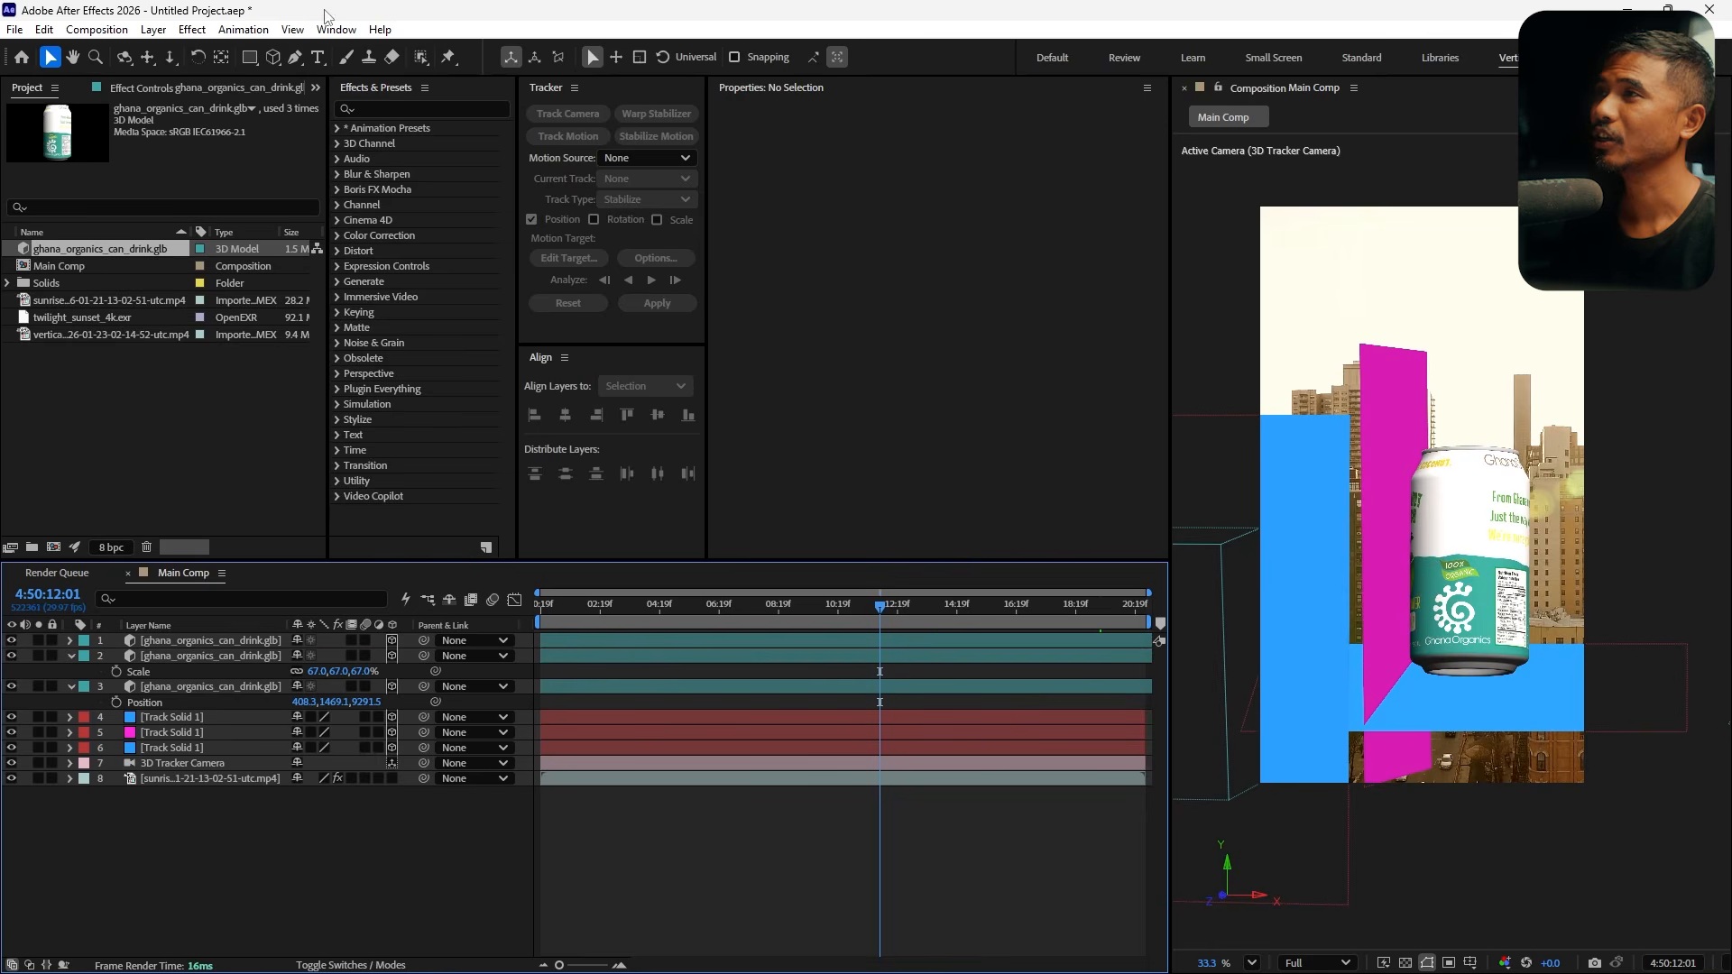
Add a new light layer with the Environment light type
{"action": "left_click", "coordinate": [153, 29]}
{"action": "mouse_move", "coordinate": [271, 49]}
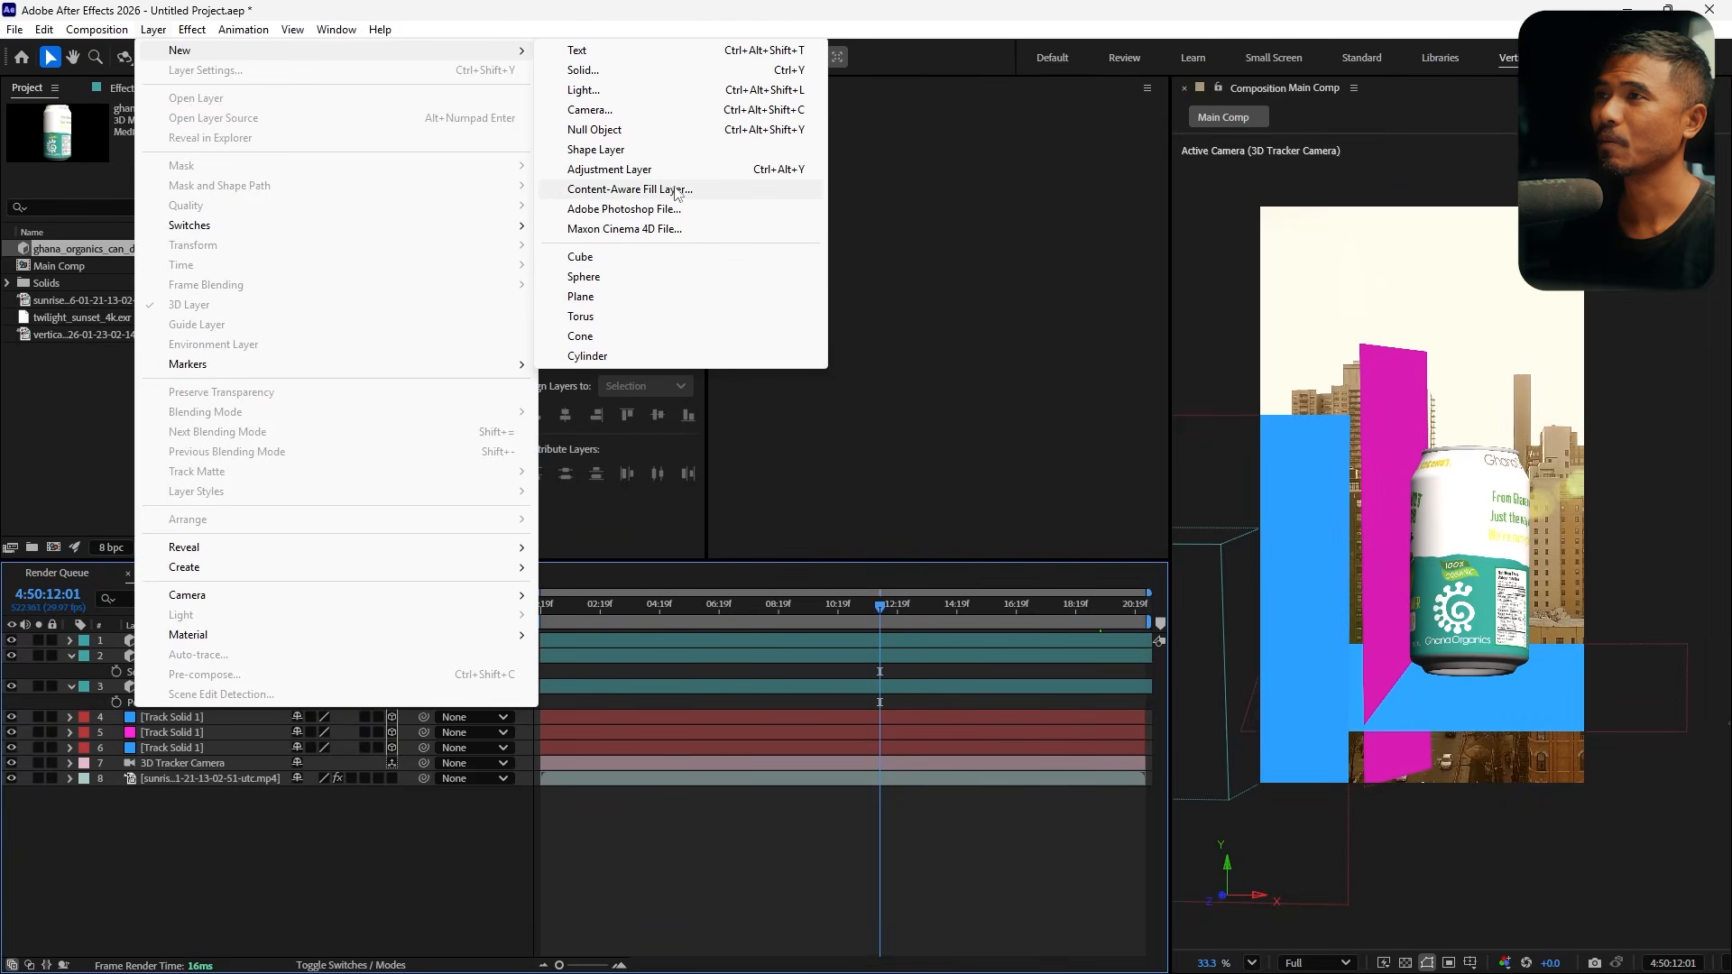
{"action": "left_click", "coordinate": [622, 90]}
{"action": "left_click", "coordinate": [637, 317]}
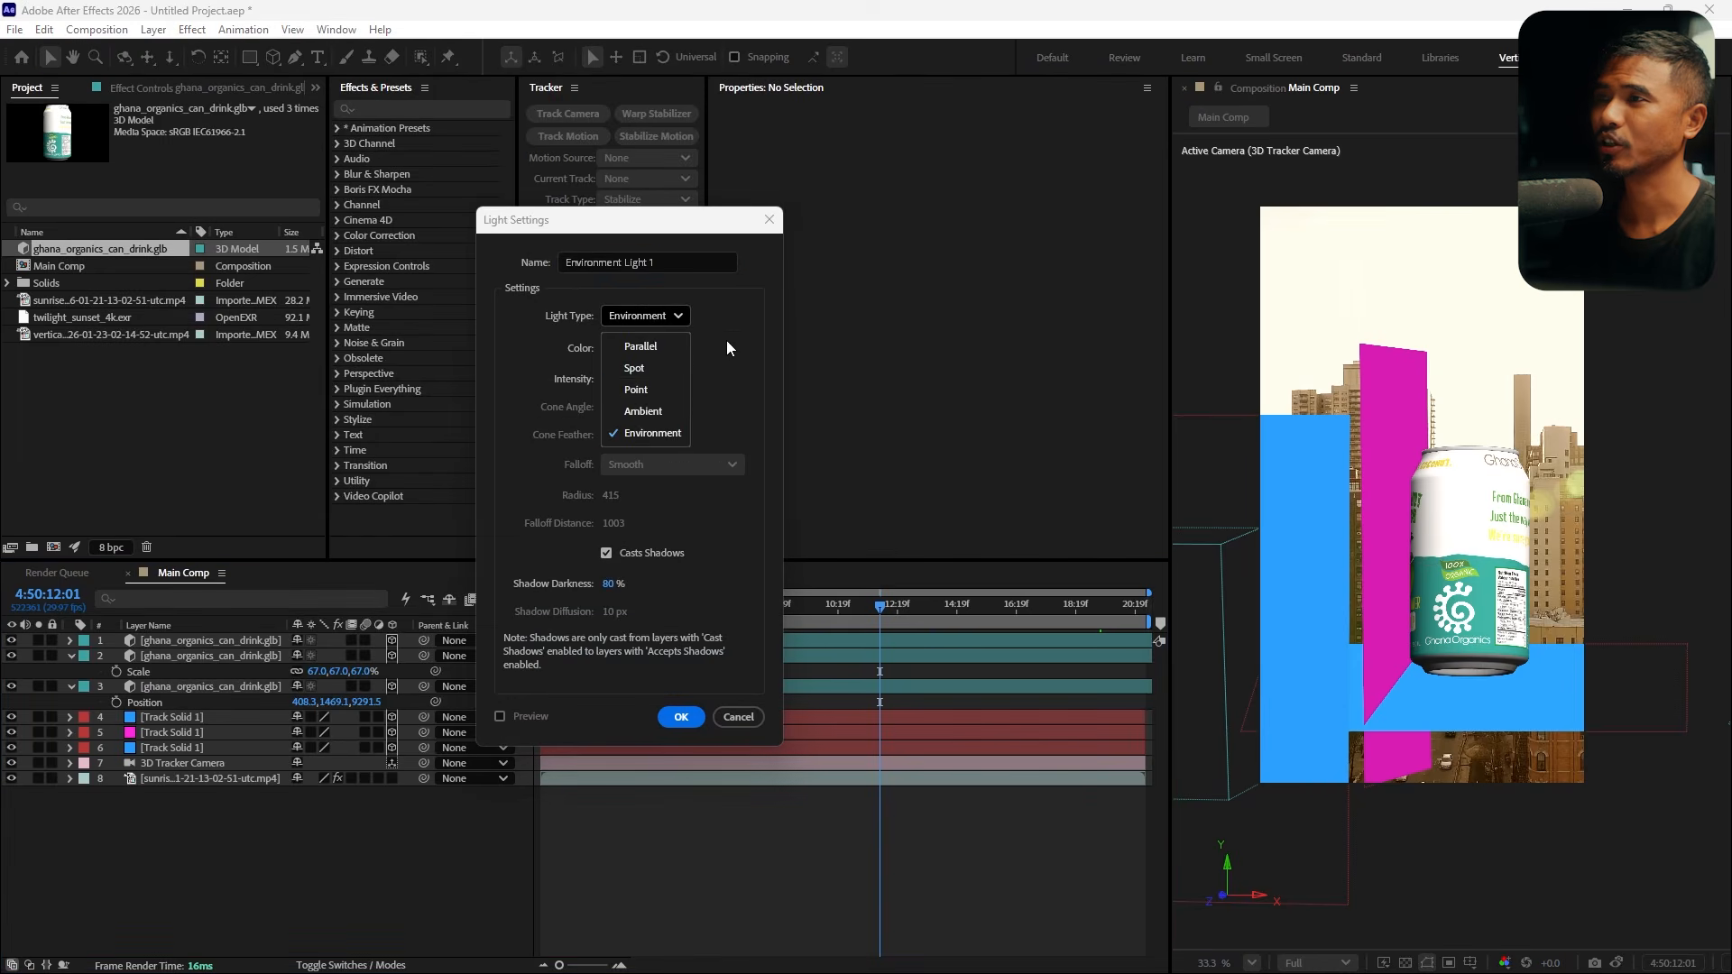
{"action": "left_click", "coordinate": [656, 437]}
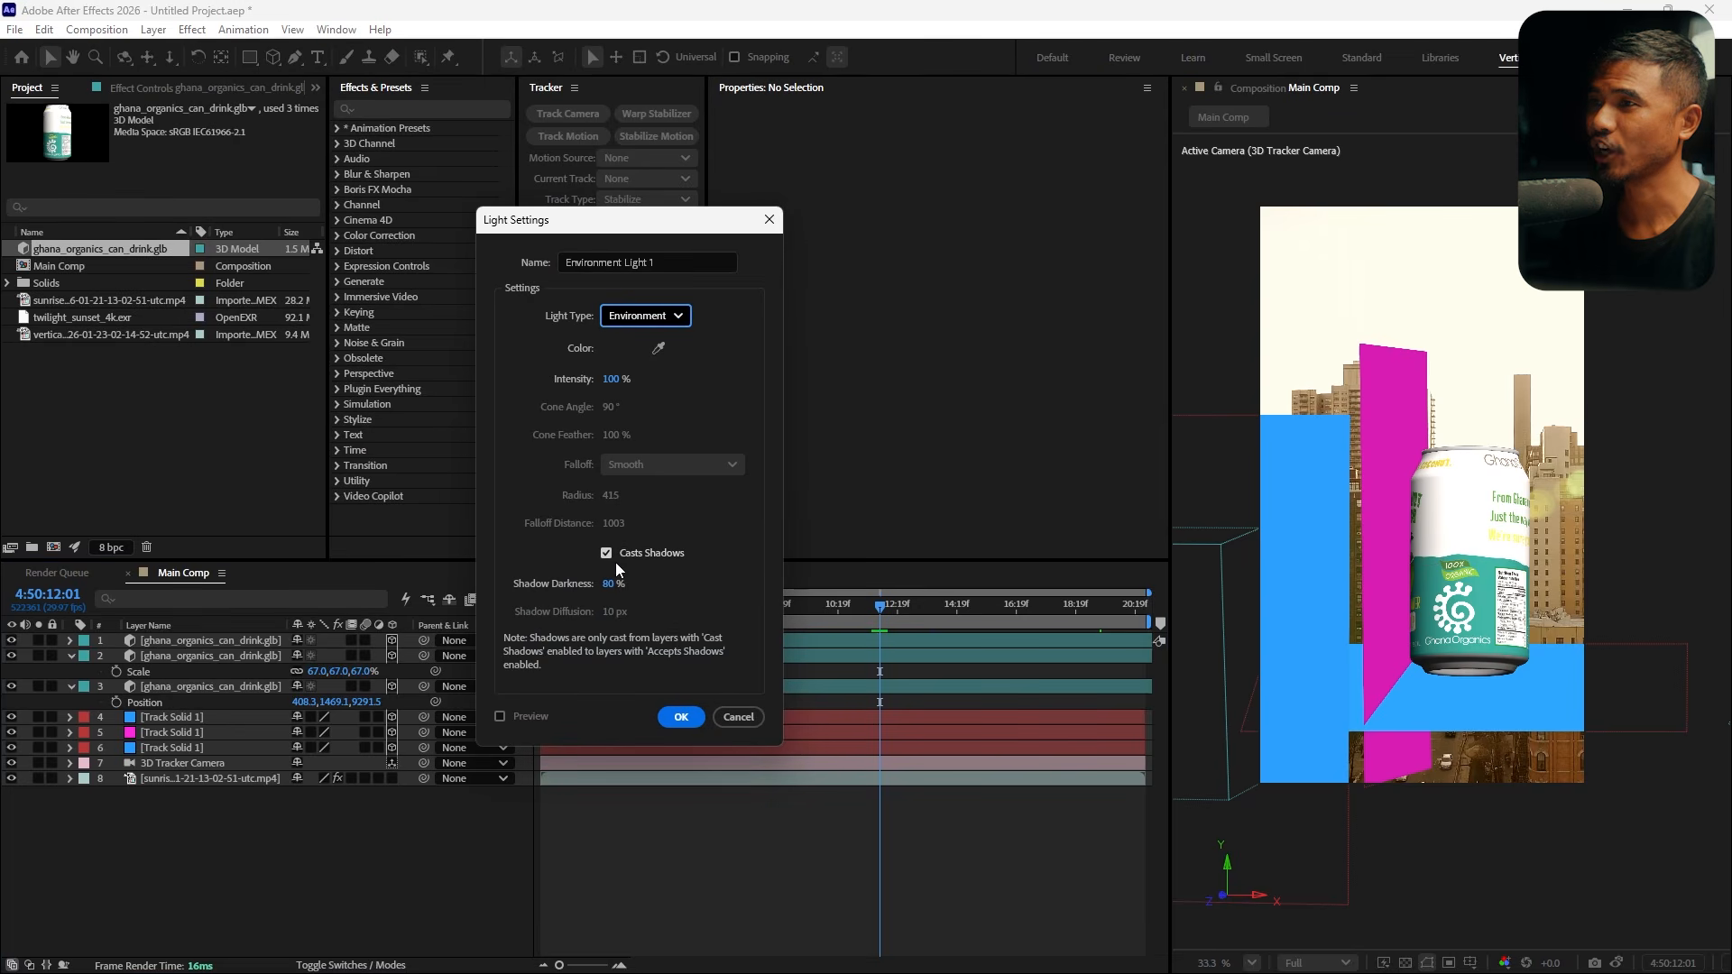
{"action": "left_click", "coordinate": [677, 718]}
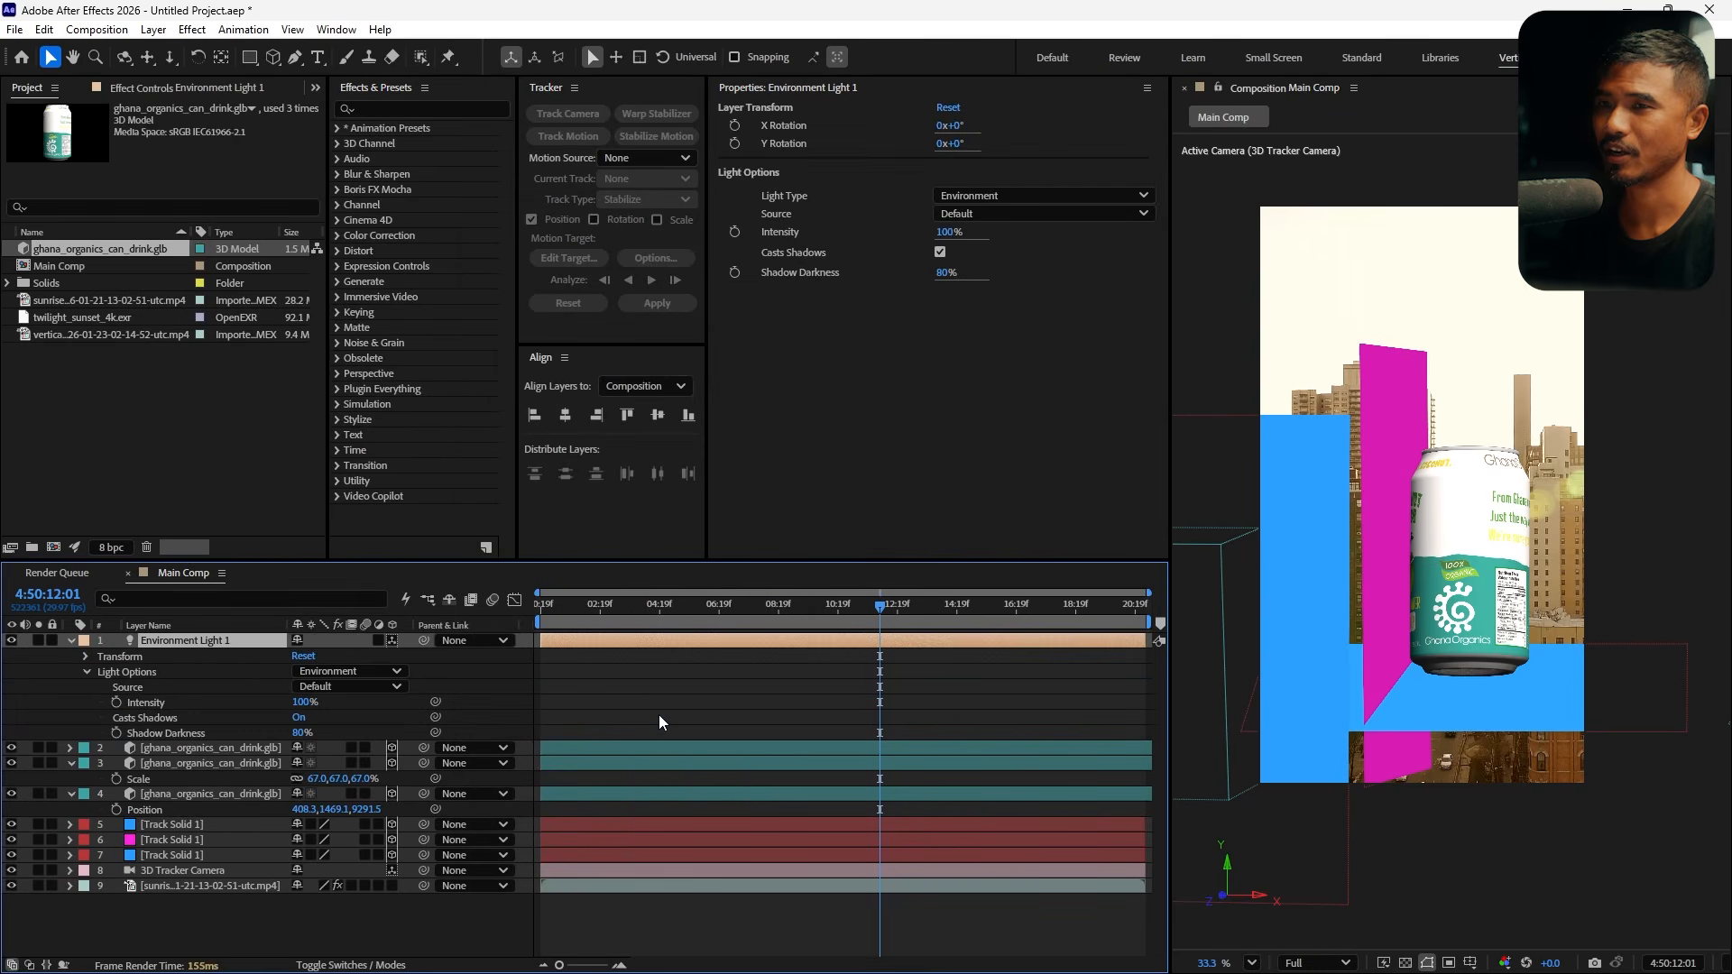
Add twilight_sunset_4k.exr to the composition, turn off its visibility, and select the environment light
{"action": "left_click", "coordinate": [71, 318]}
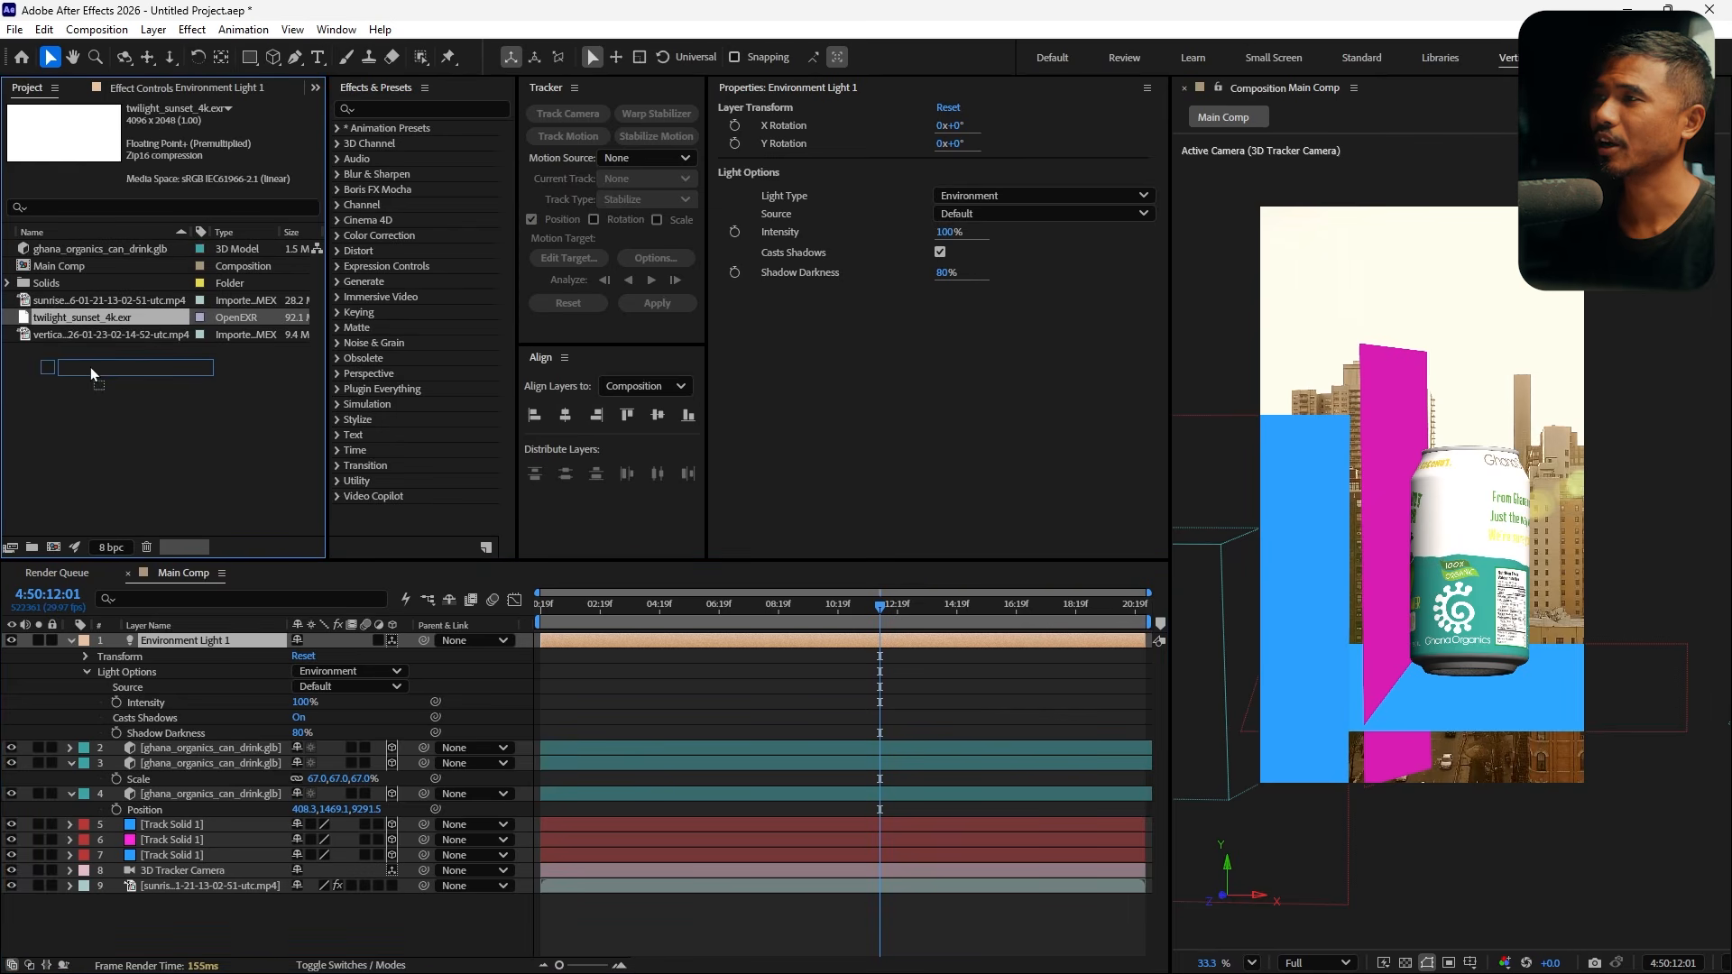
{"action": "left_click_drag", "start_coordinate": [90, 366], "coordinate": [186, 637]}
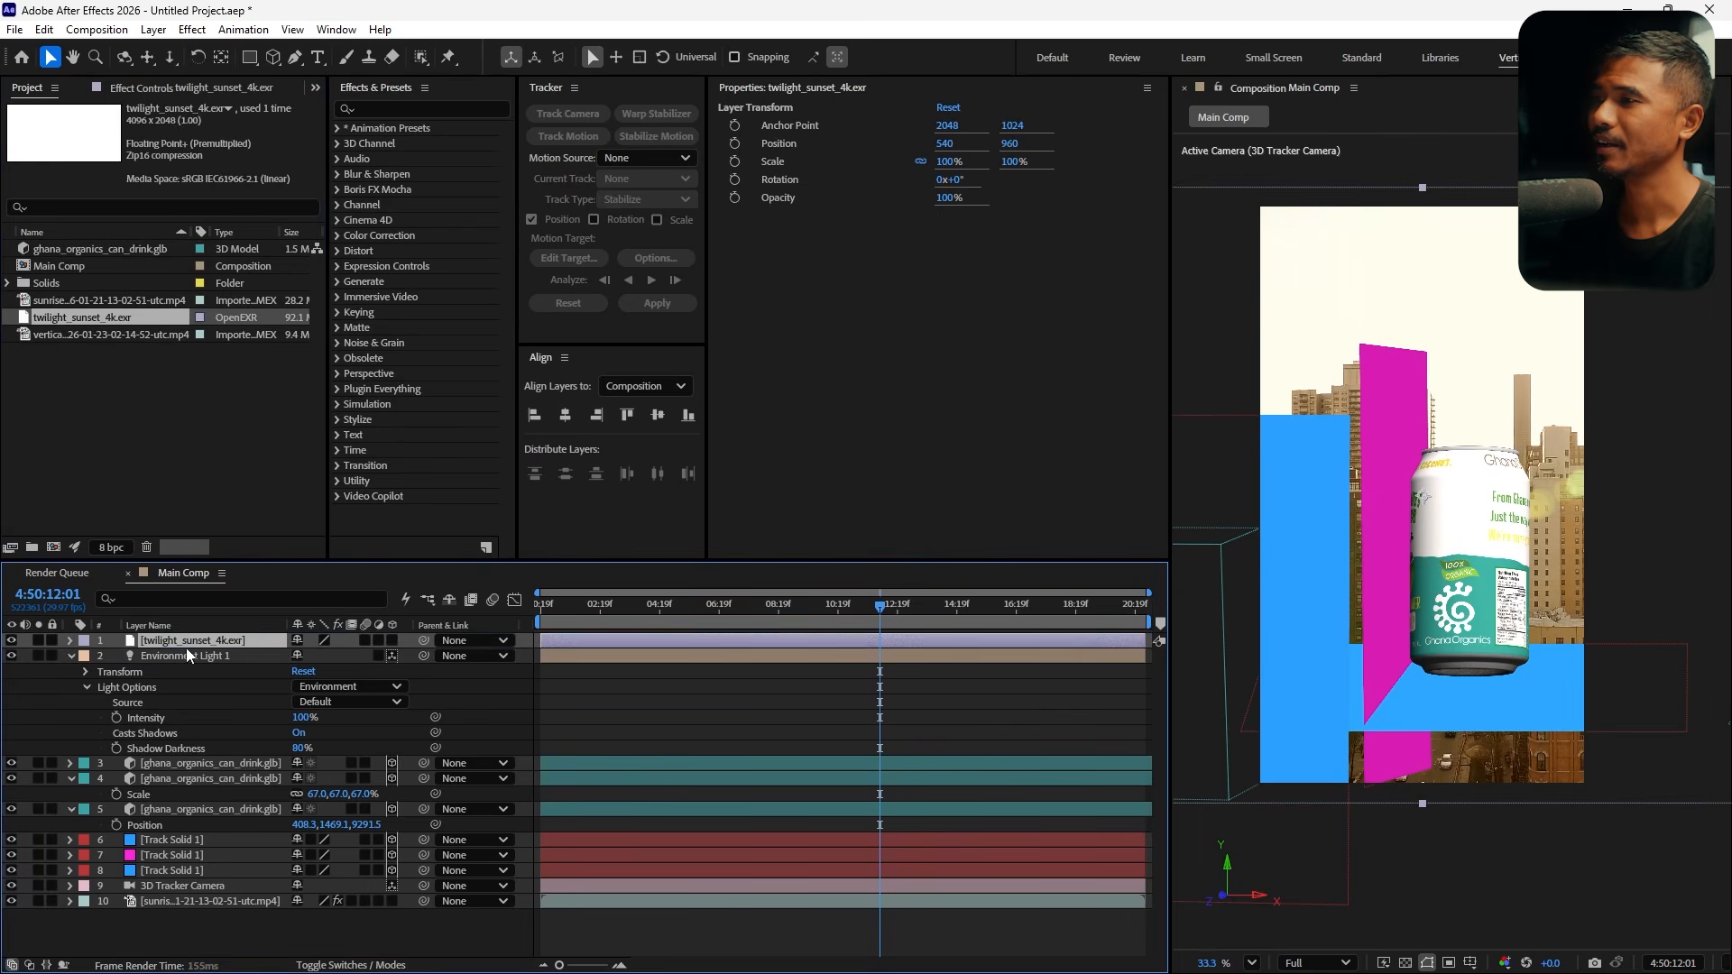
{"action": "left_click", "coordinate": [10, 640]}
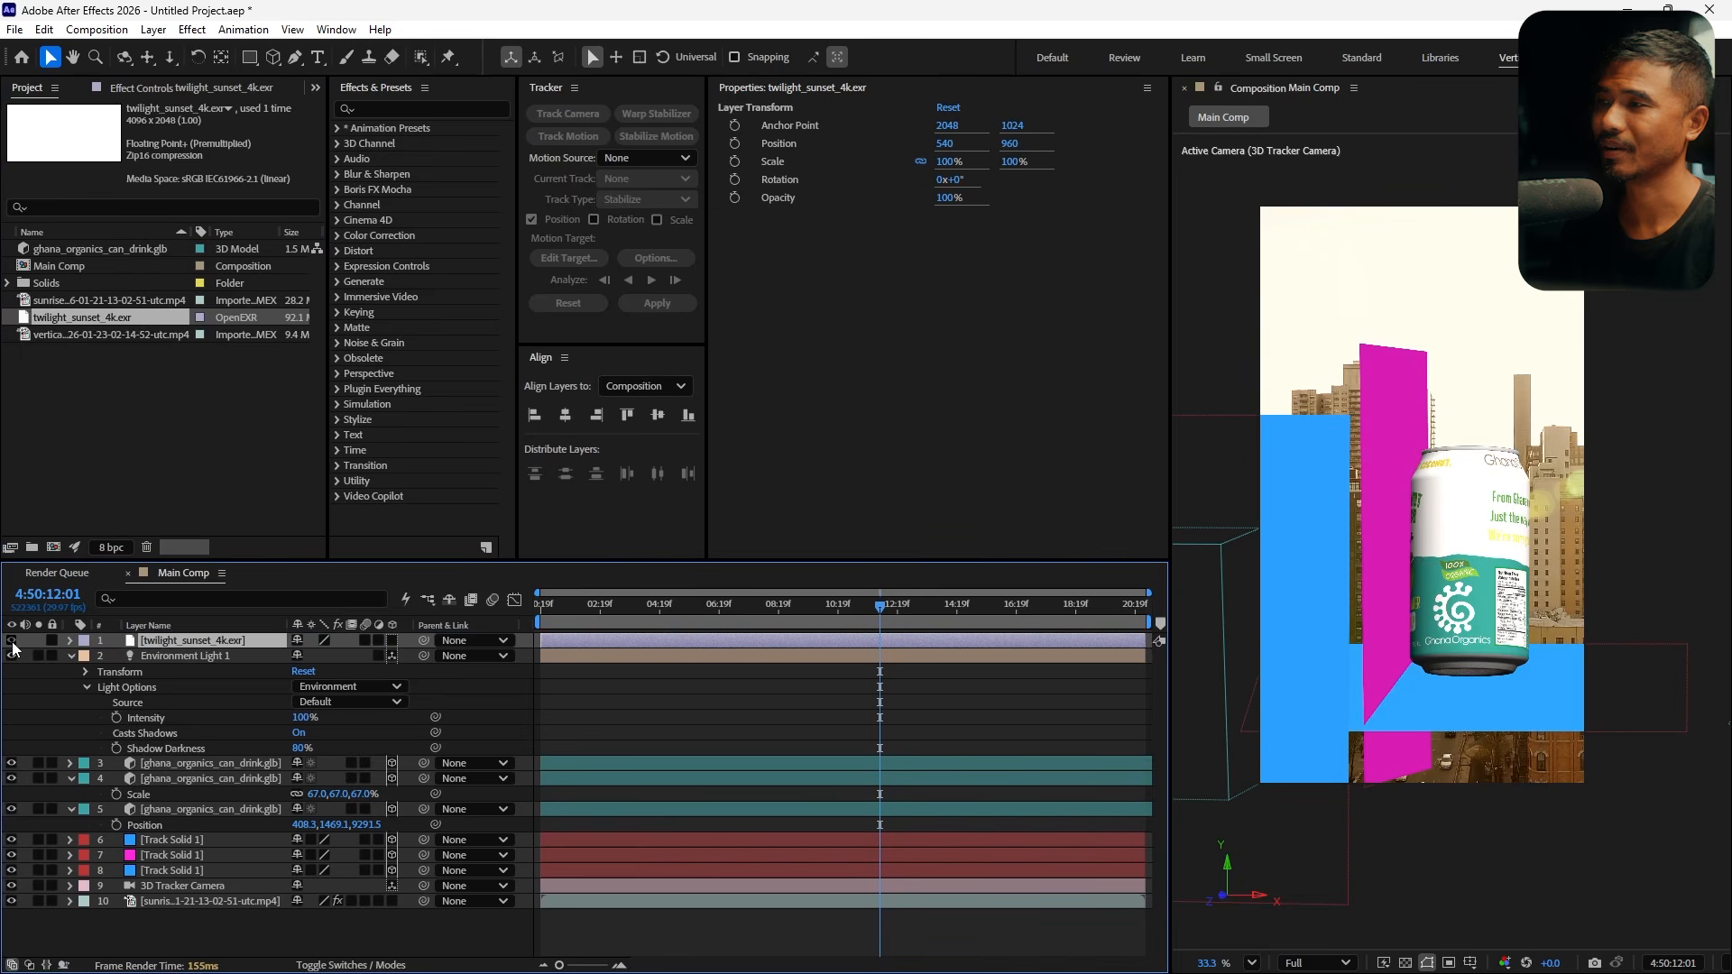
{"action": "left_click", "coordinate": [189, 657]}
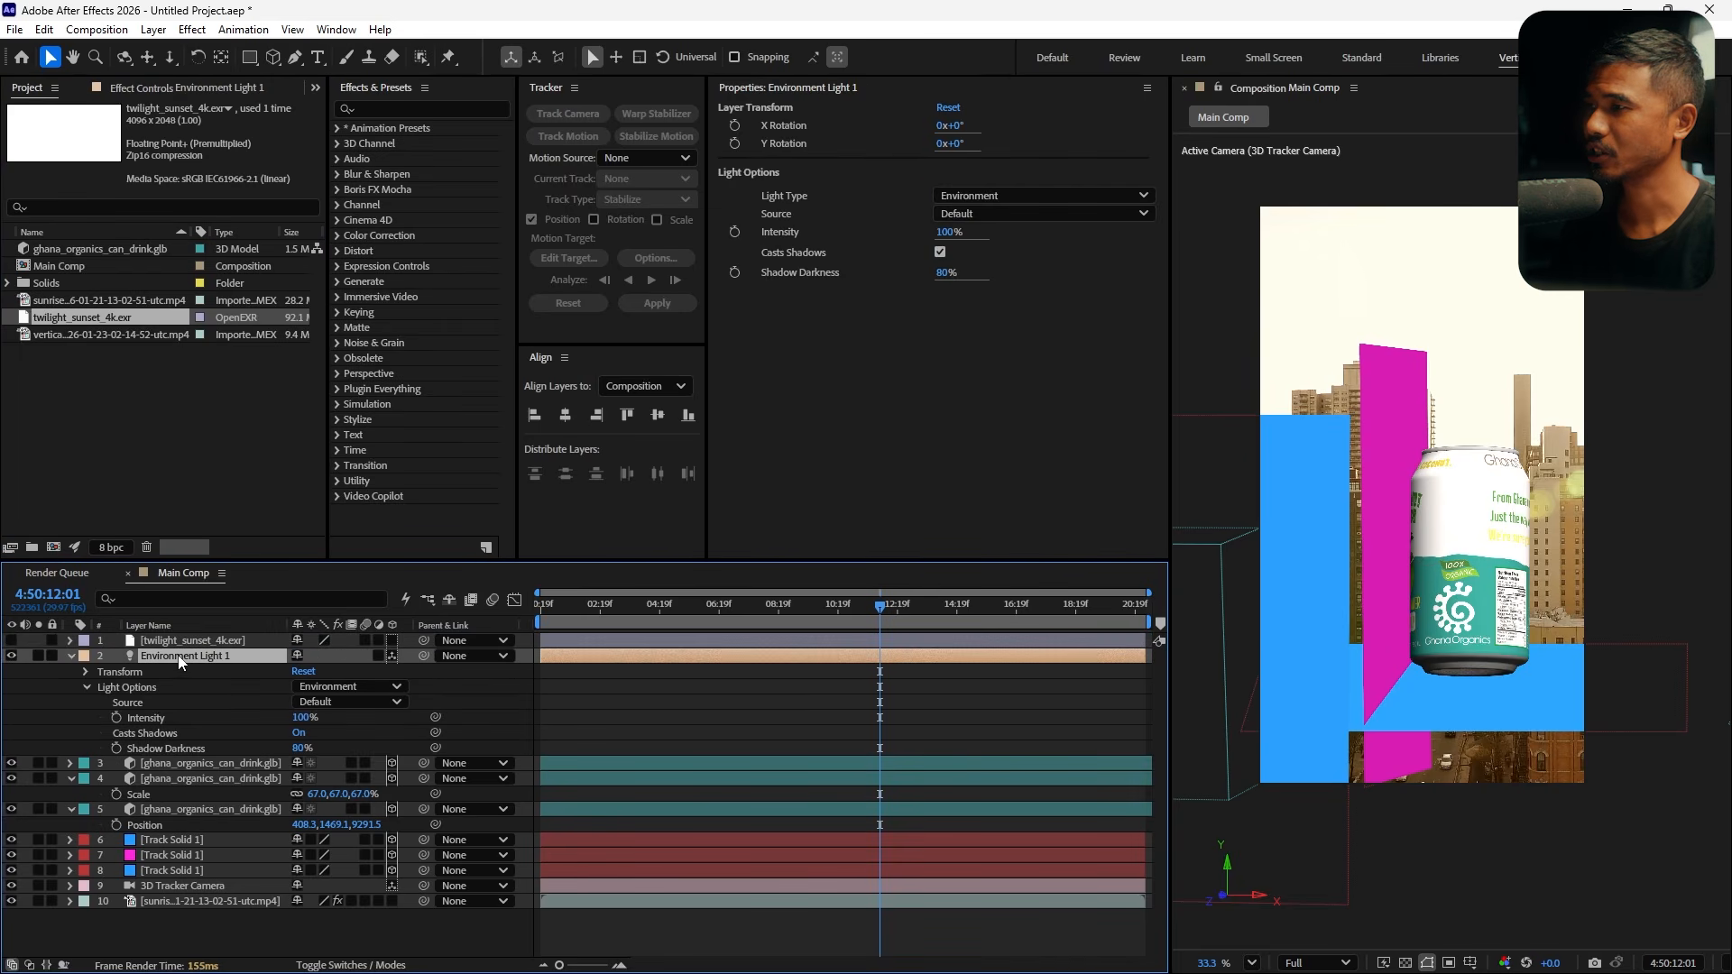
Set the environment light's source to twilight_sunset_4k.exr in its light options
{"action": "left_click", "coordinate": [137, 686]}
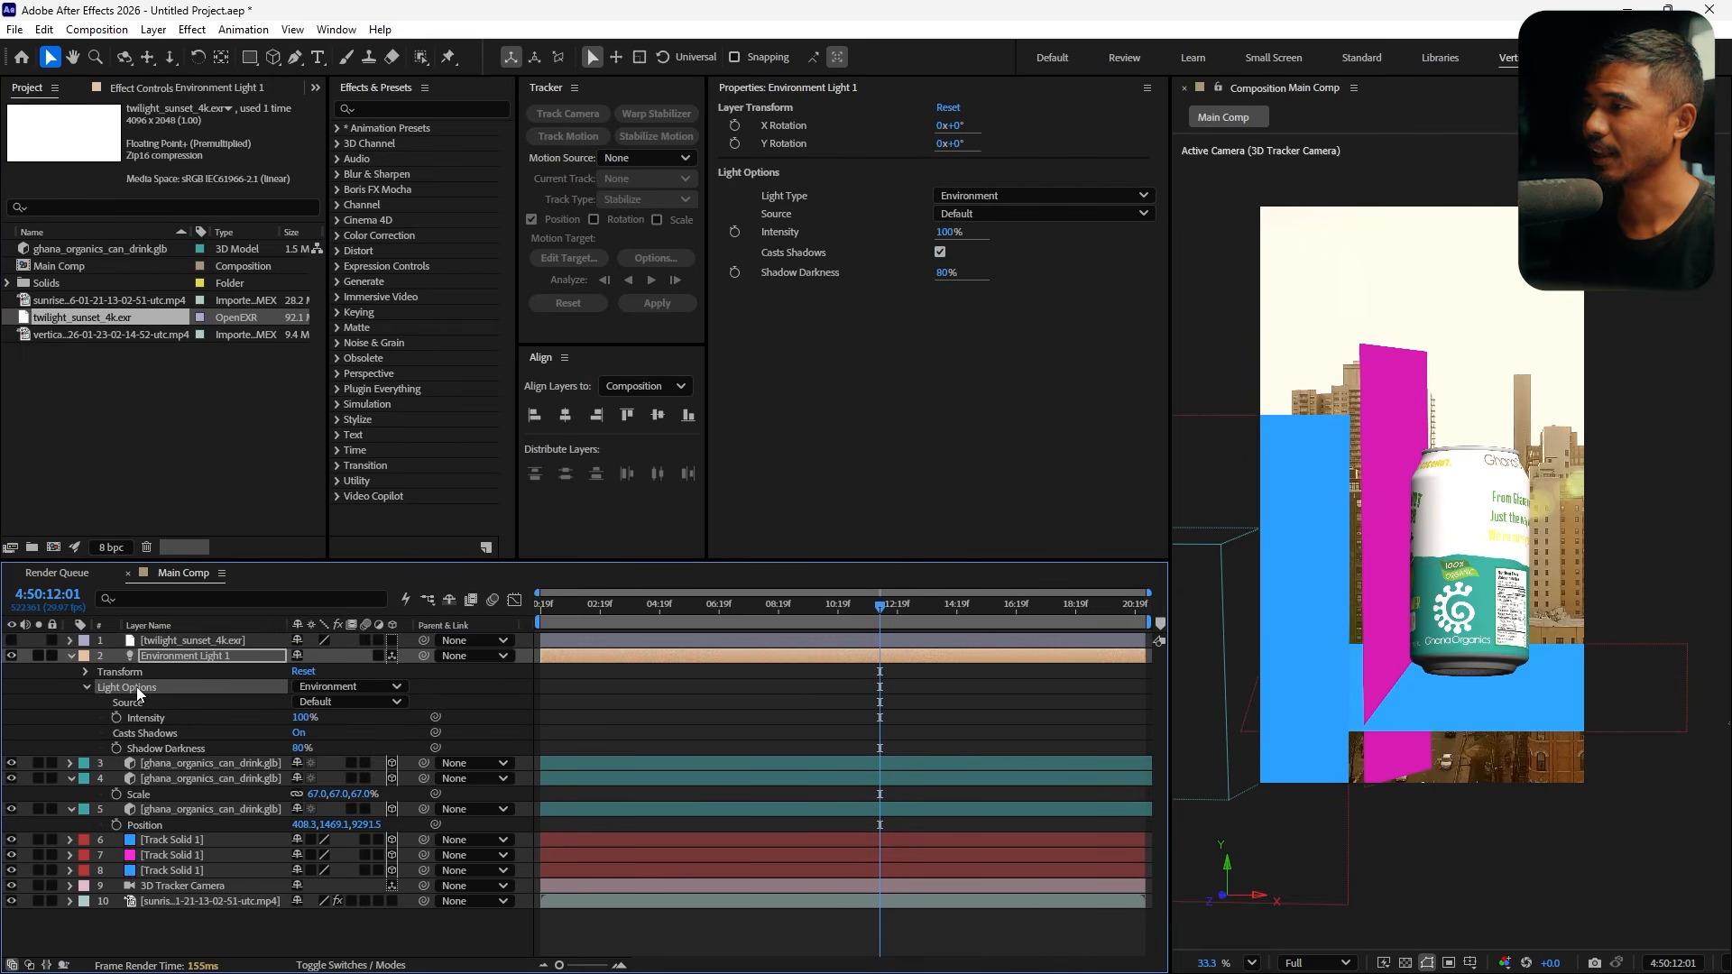
{"action": "left_click", "coordinate": [180, 702]}
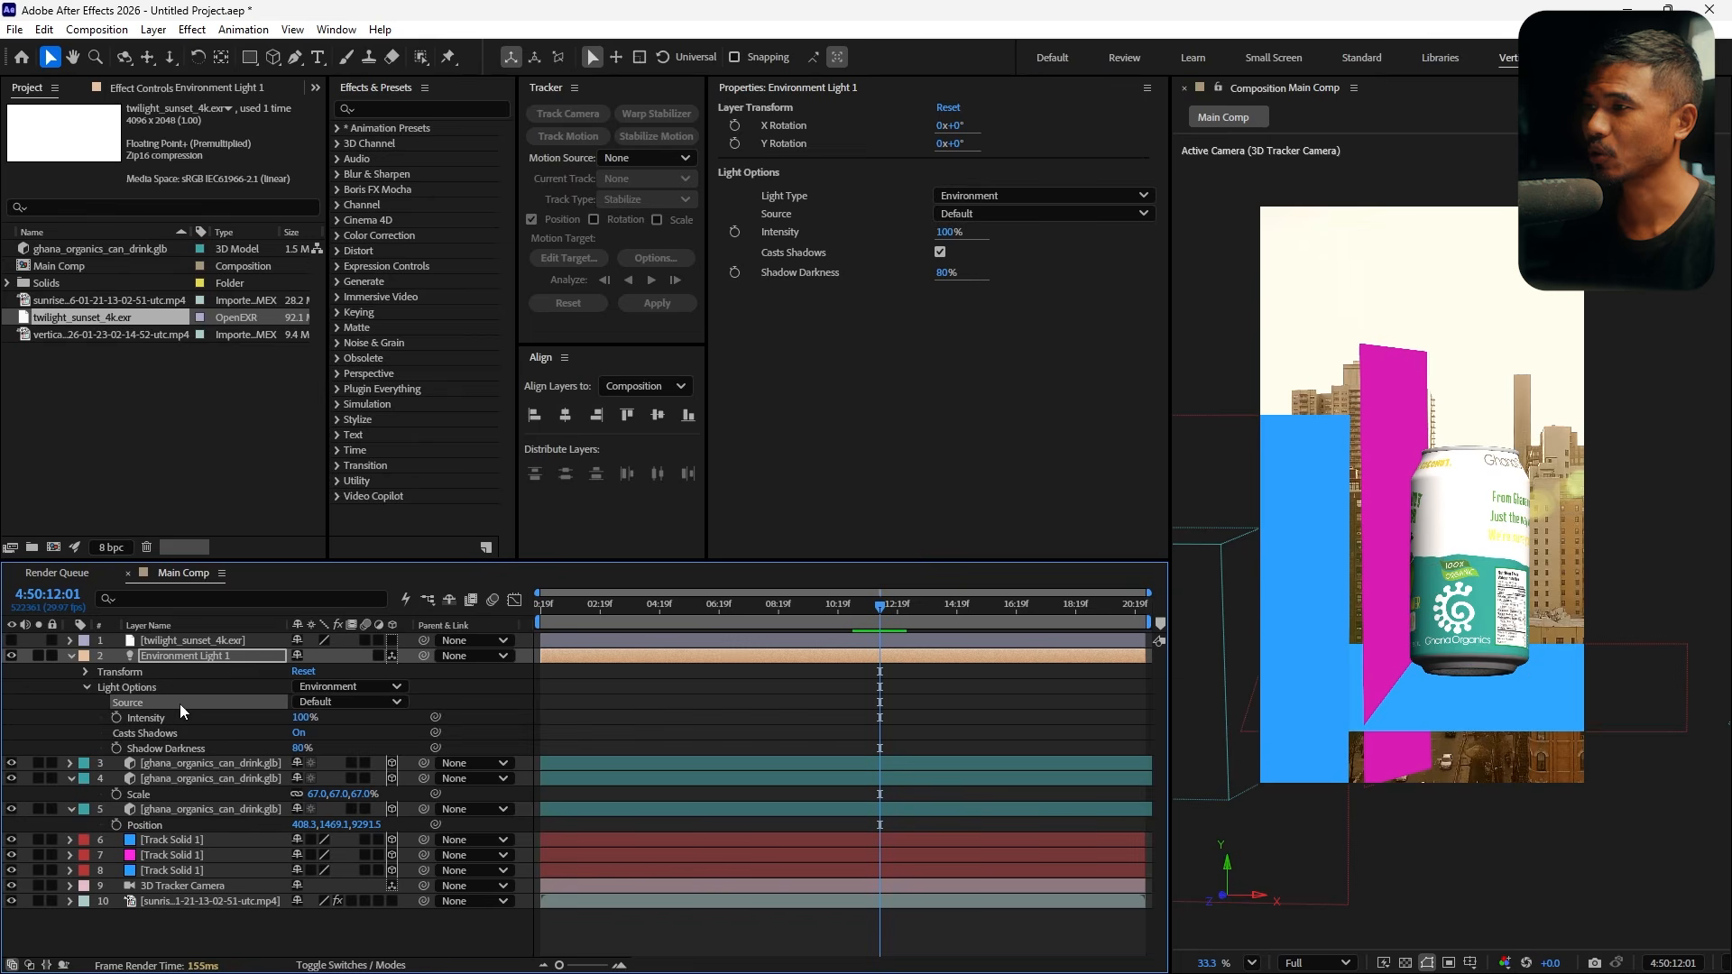
{"action": "left_click", "coordinate": [339, 710]}
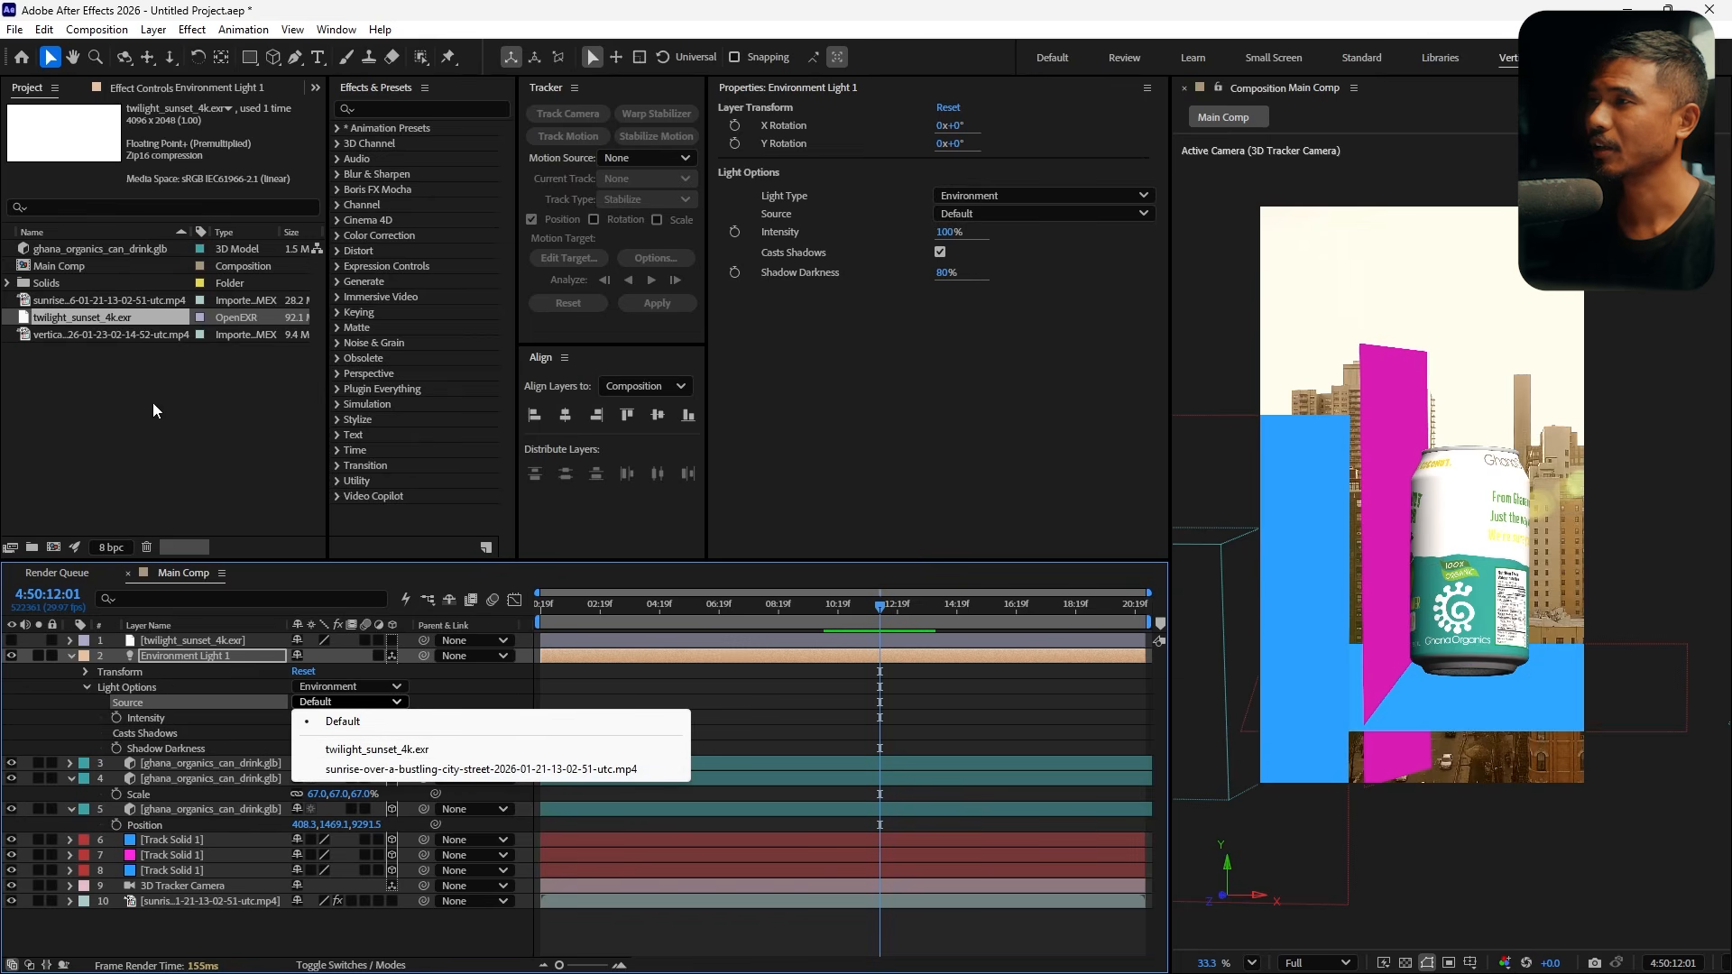
{"action": "left_click", "coordinate": [431, 755]}
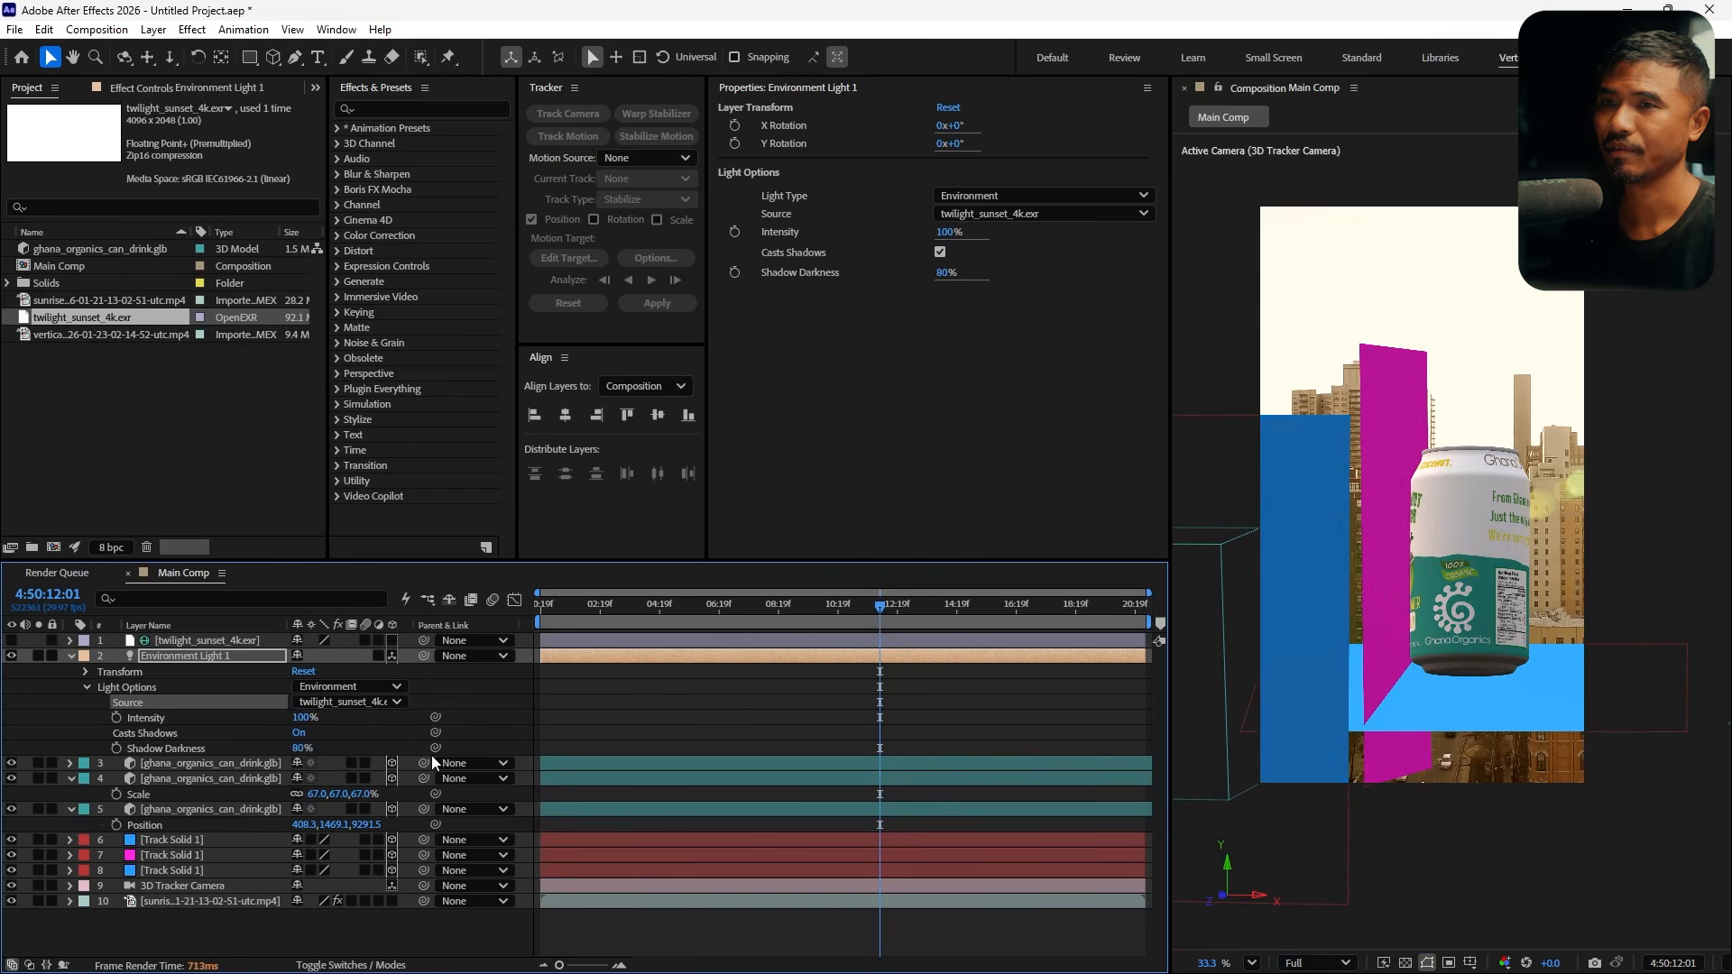
Select the three track solids and set their Accepts Shadows material option to Only
{"action": "left_click_drag", "start_coordinate": [886, 612], "coordinate": [759, 641]}
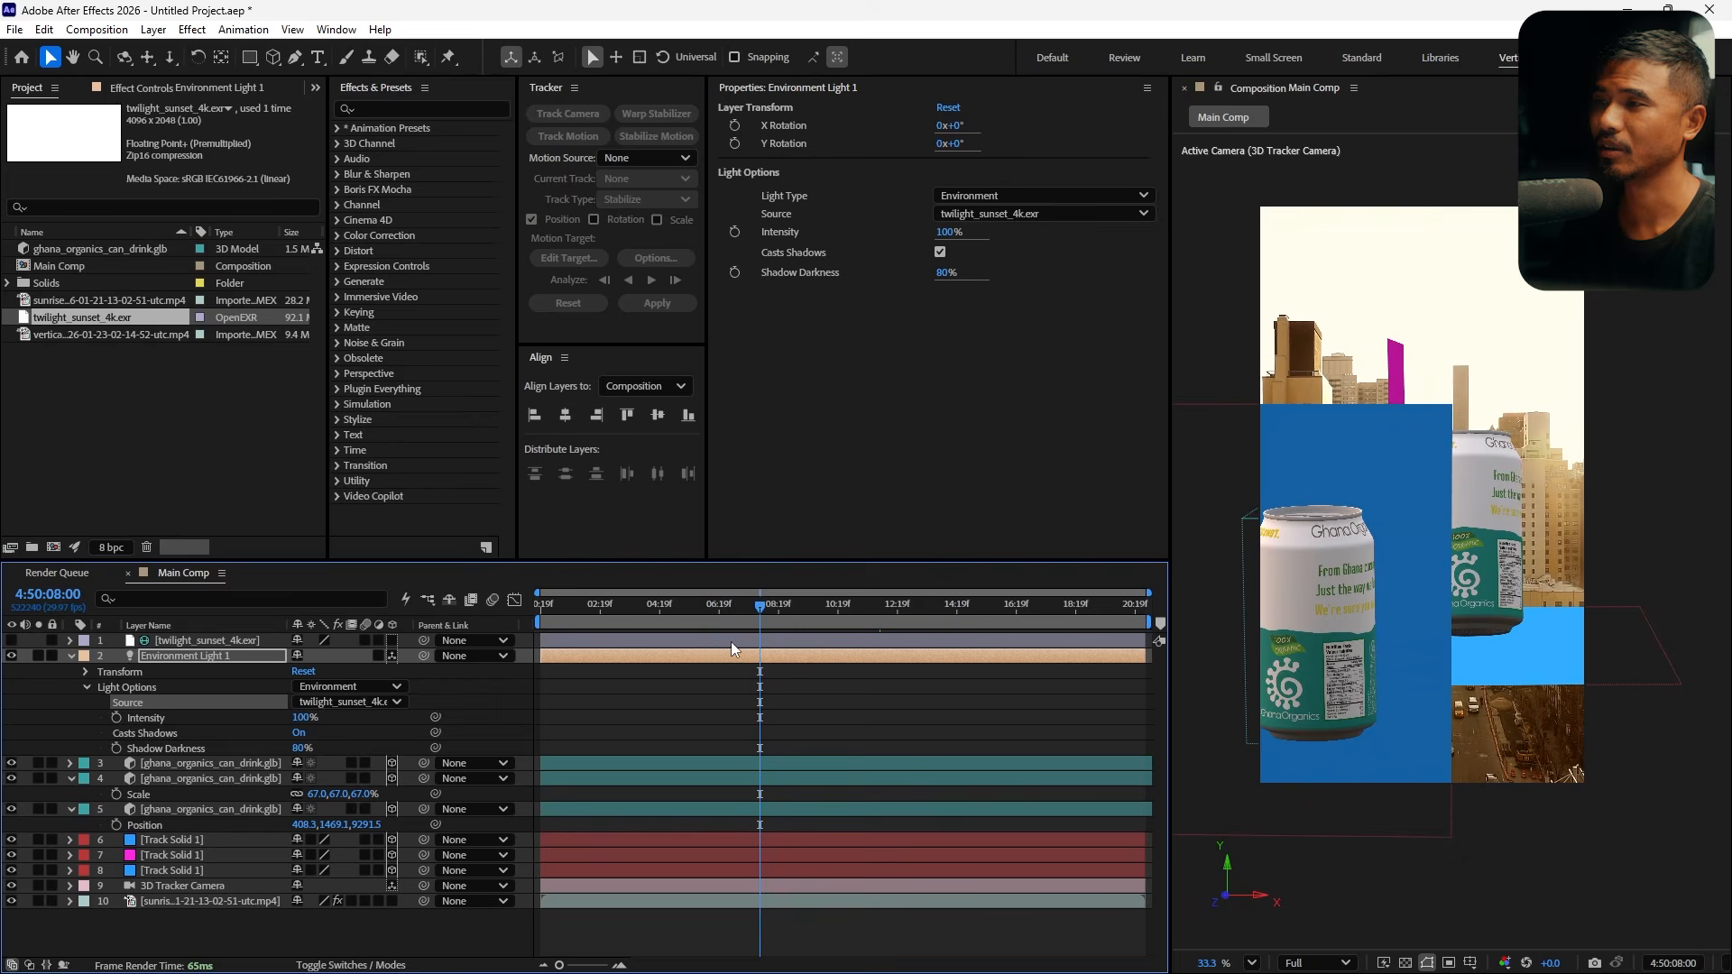
{"action": "left_click", "coordinate": [71, 656]}
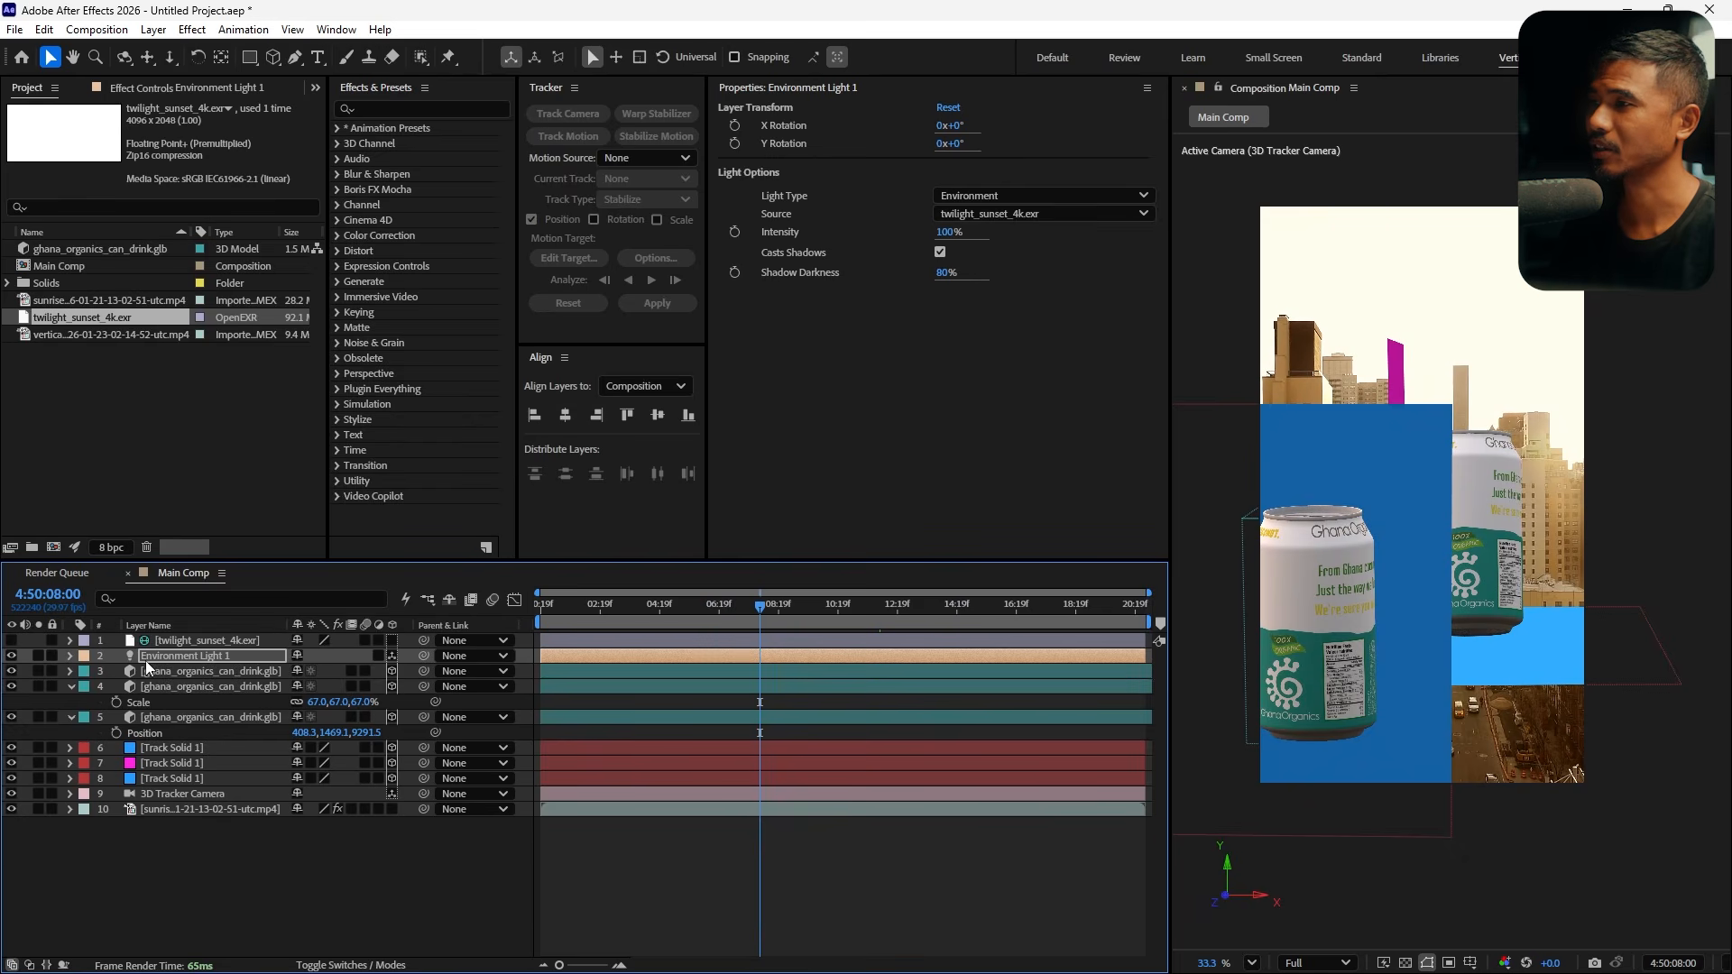
{"action": "left_click", "coordinate": [71, 687]}
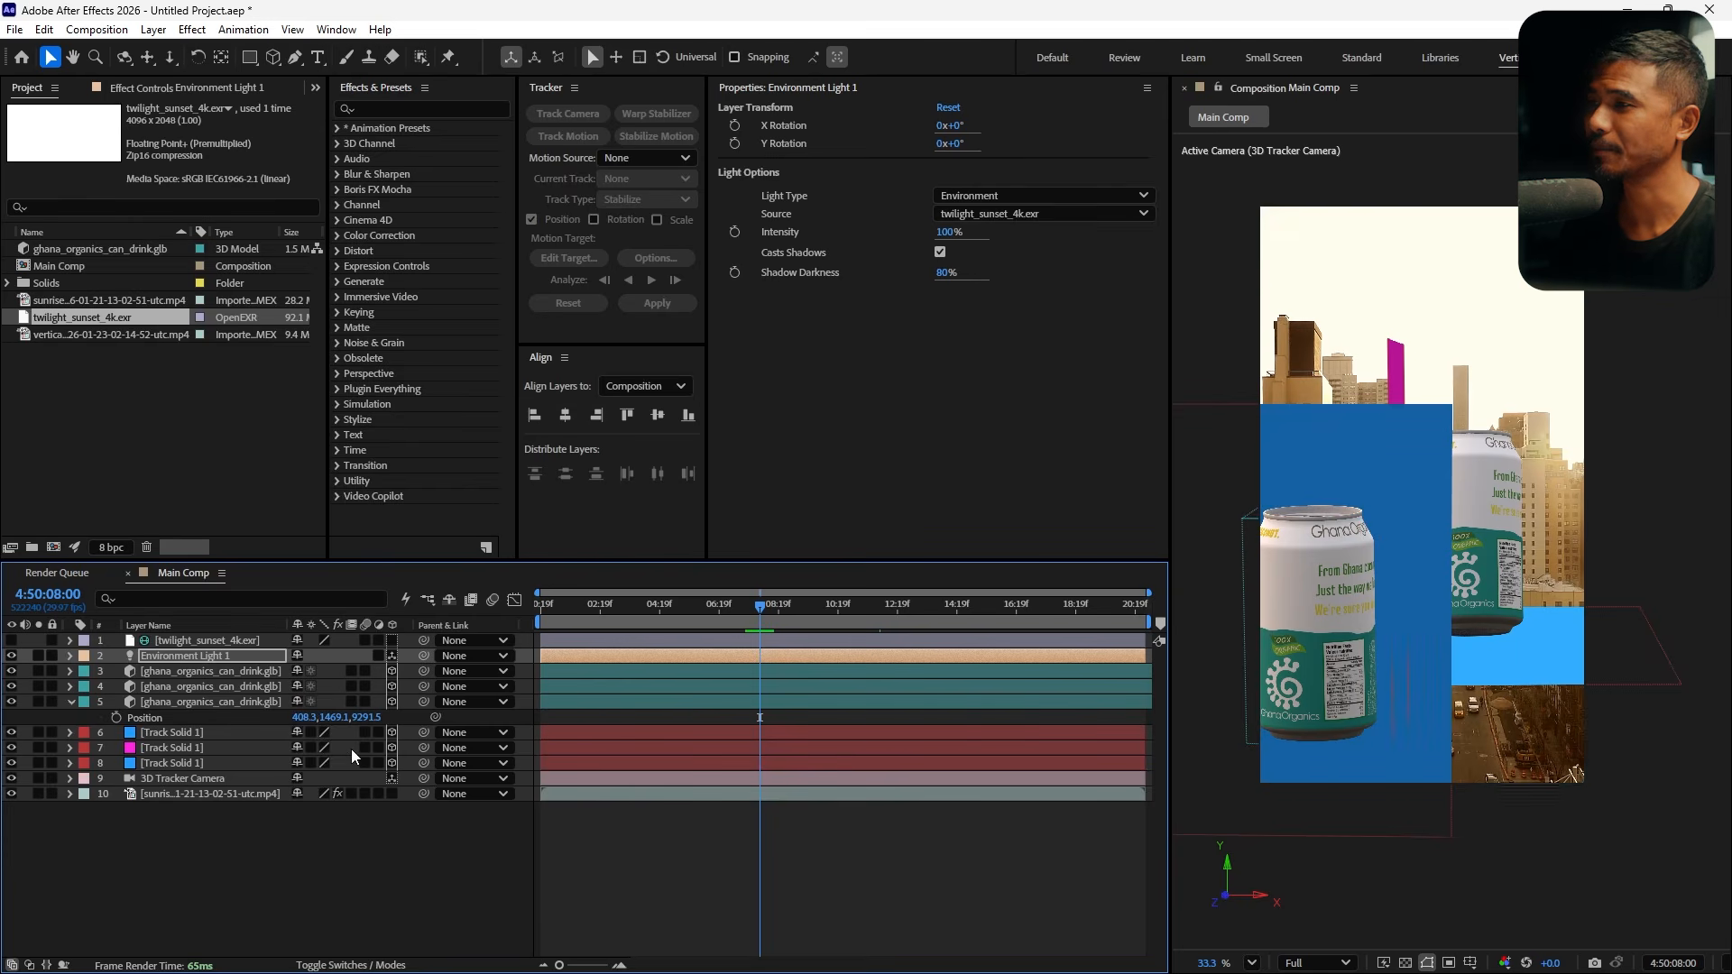
{"action": "left_click", "coordinate": [71, 702]}
{"action": "left_click", "coordinate": [166, 717]}
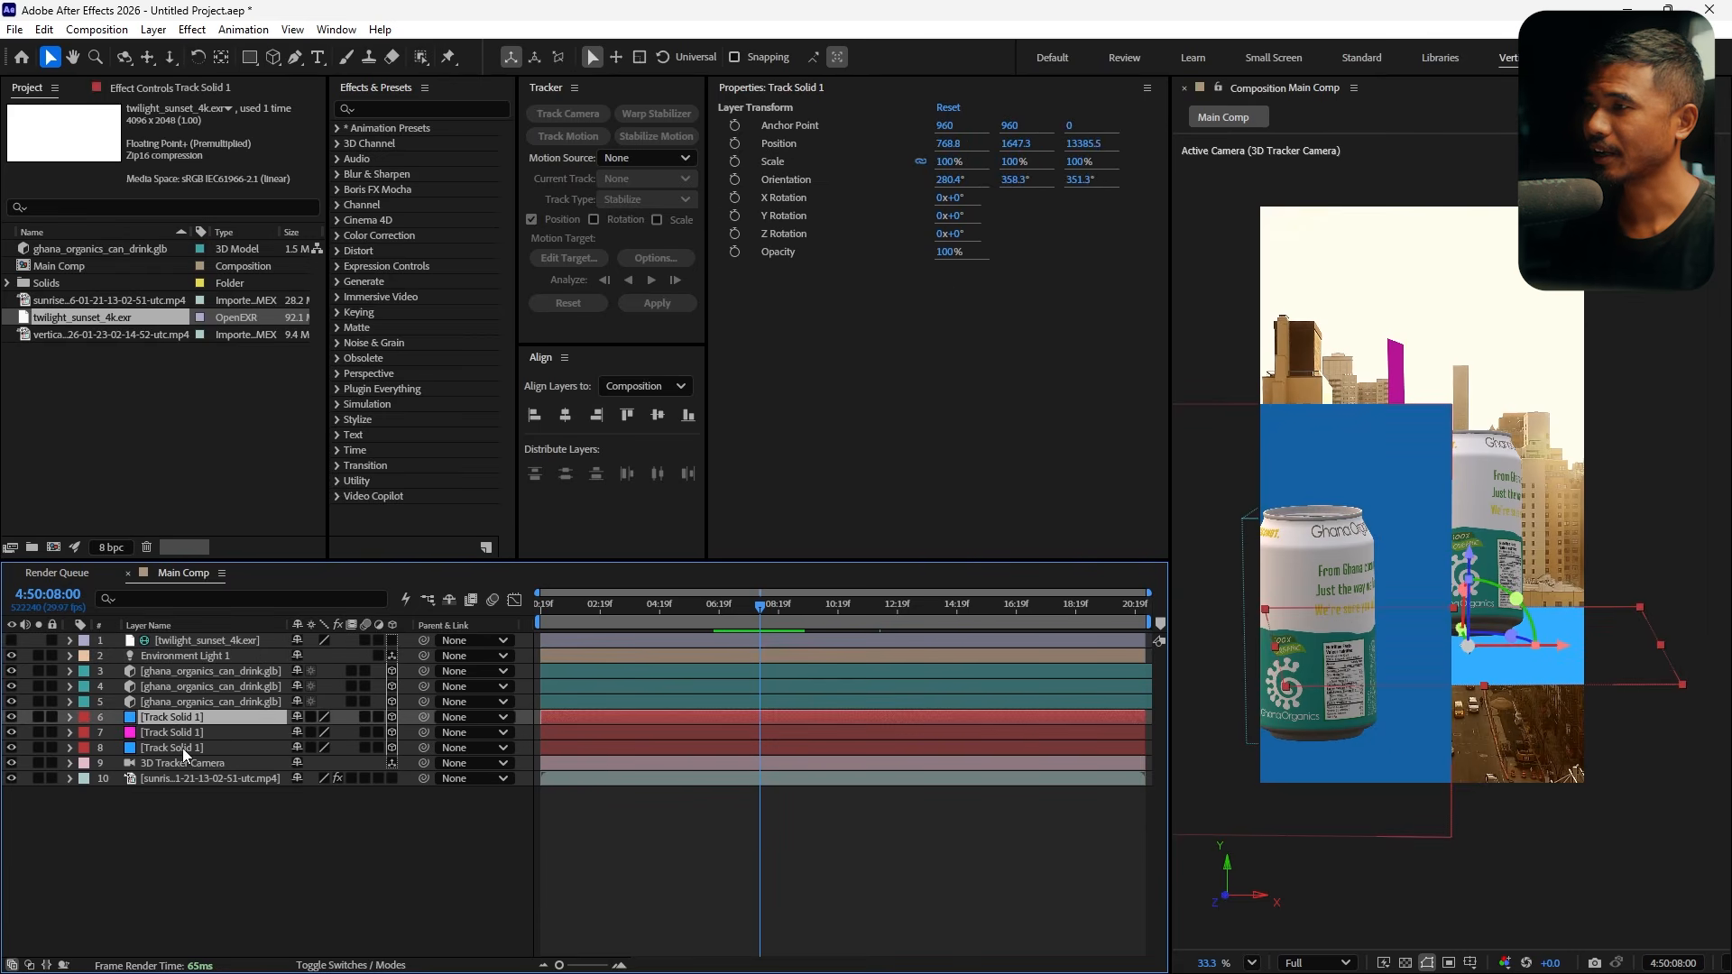
{"action": "left_click", "coordinate": [183, 747], "text": "shift"}
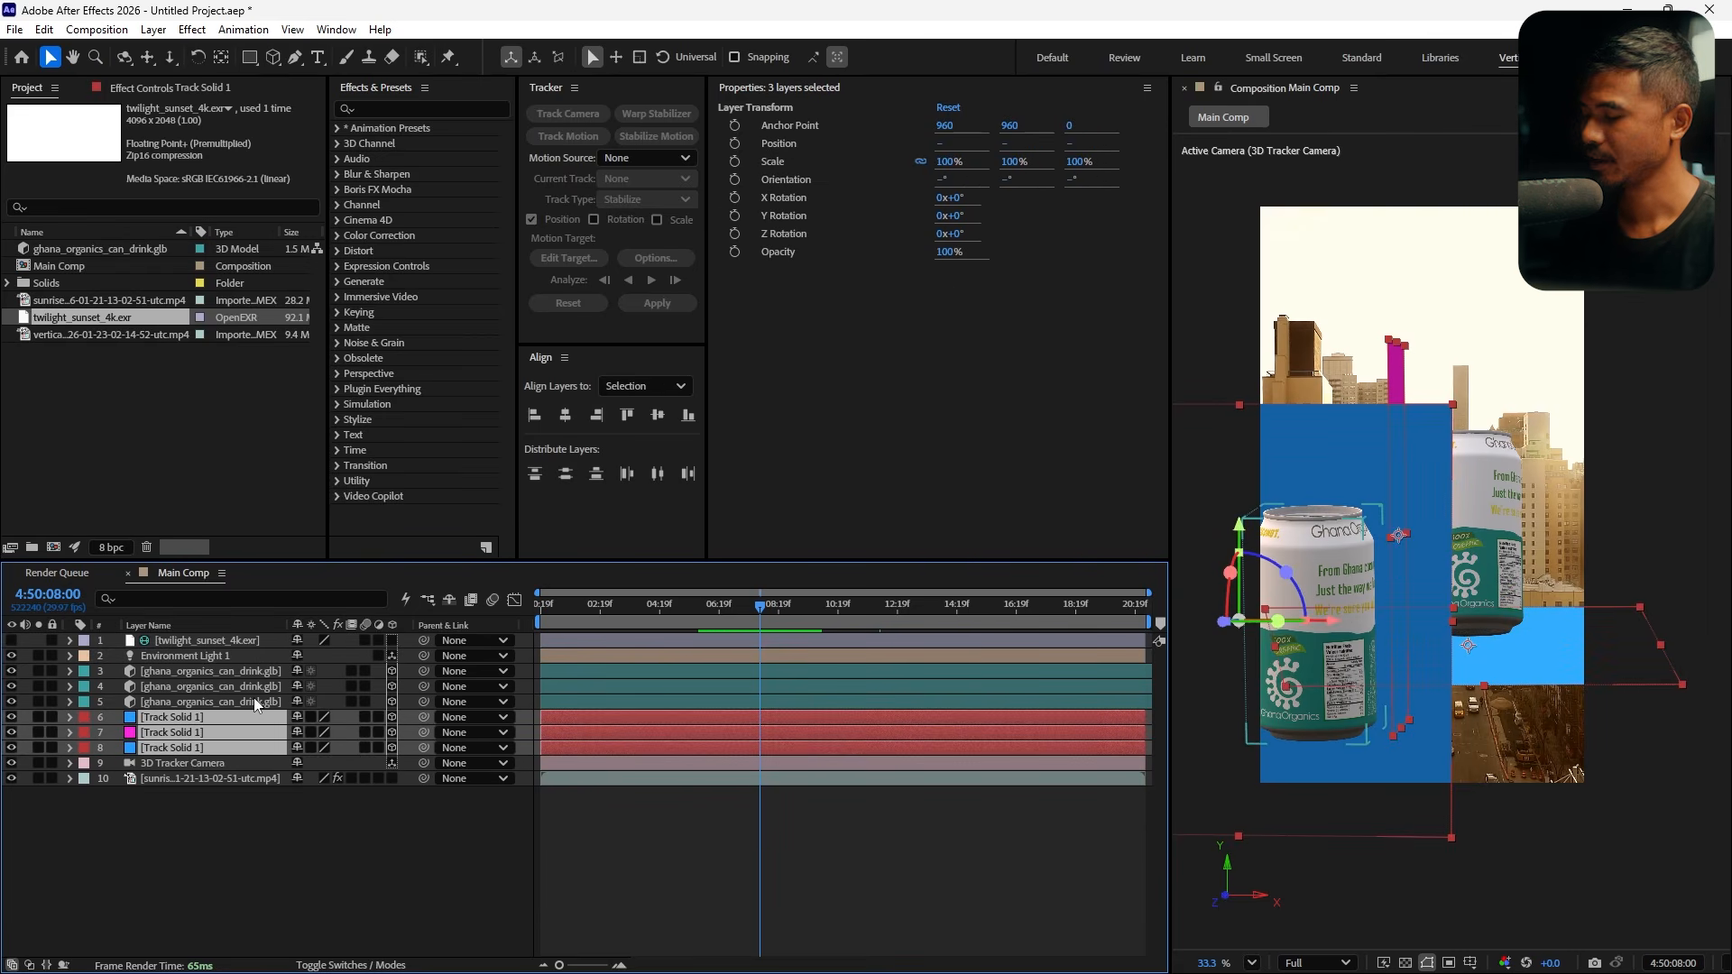
{"action": "key", "text": "a"}
{"action": "key", "text": "a"}
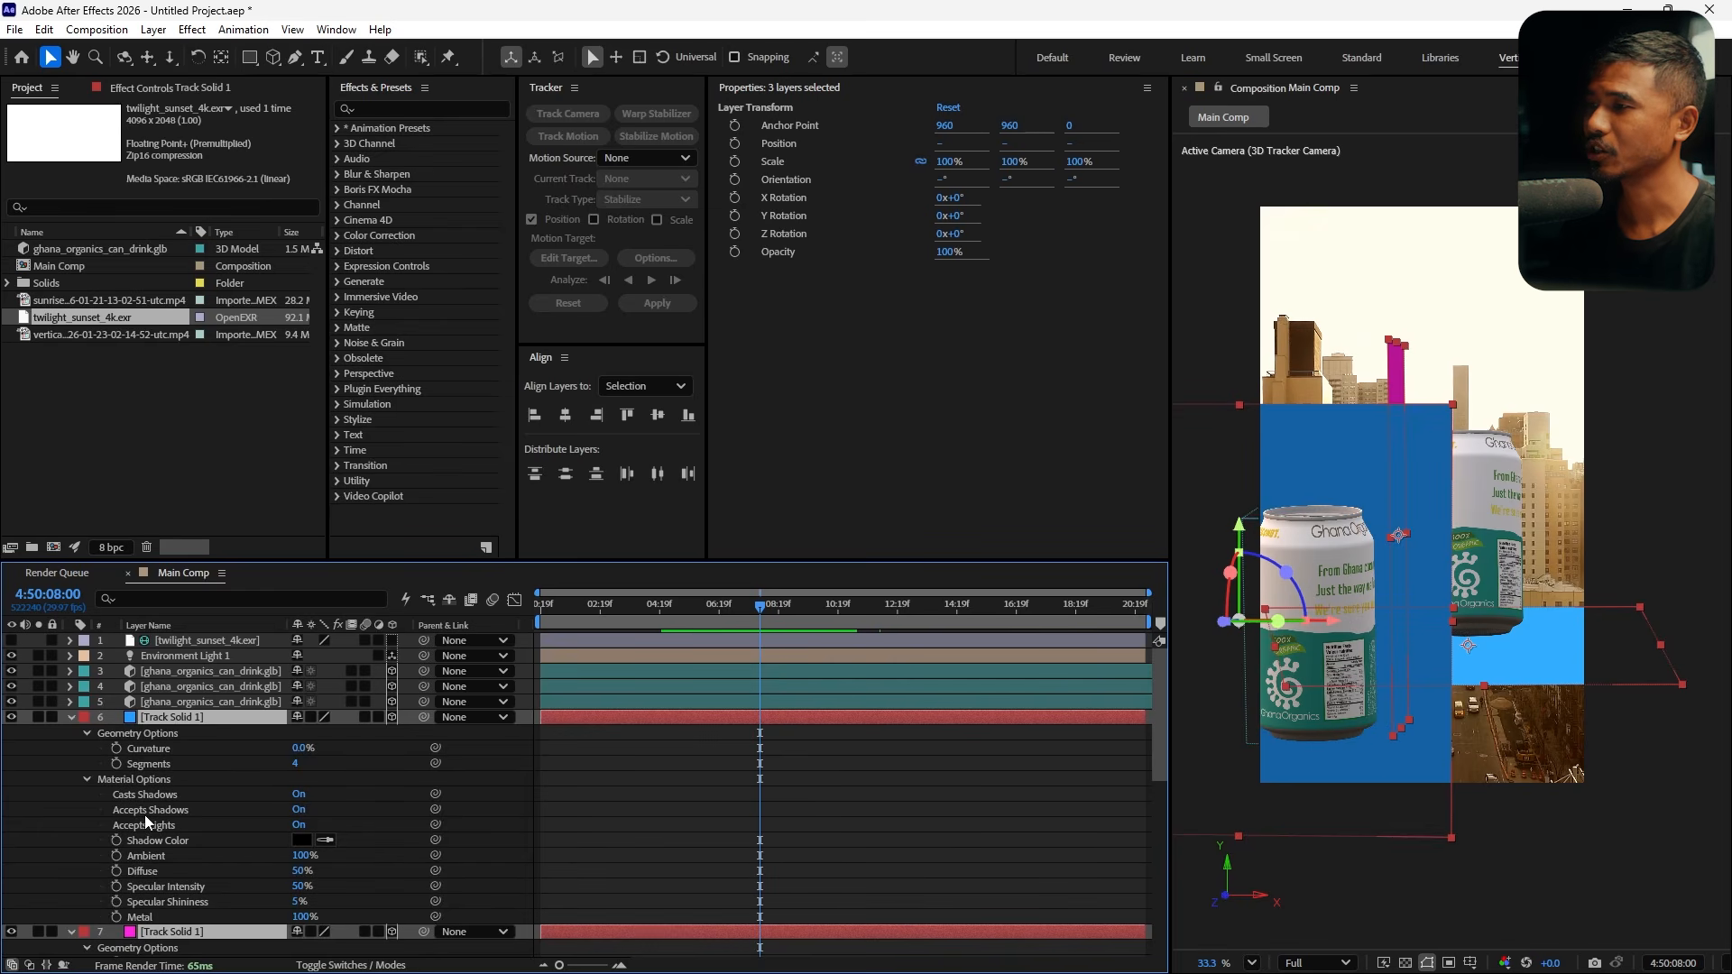
{"action": "scroll", "coordinate": [145, 815], "scroll_direction": "down", "scroll_amount": 3}
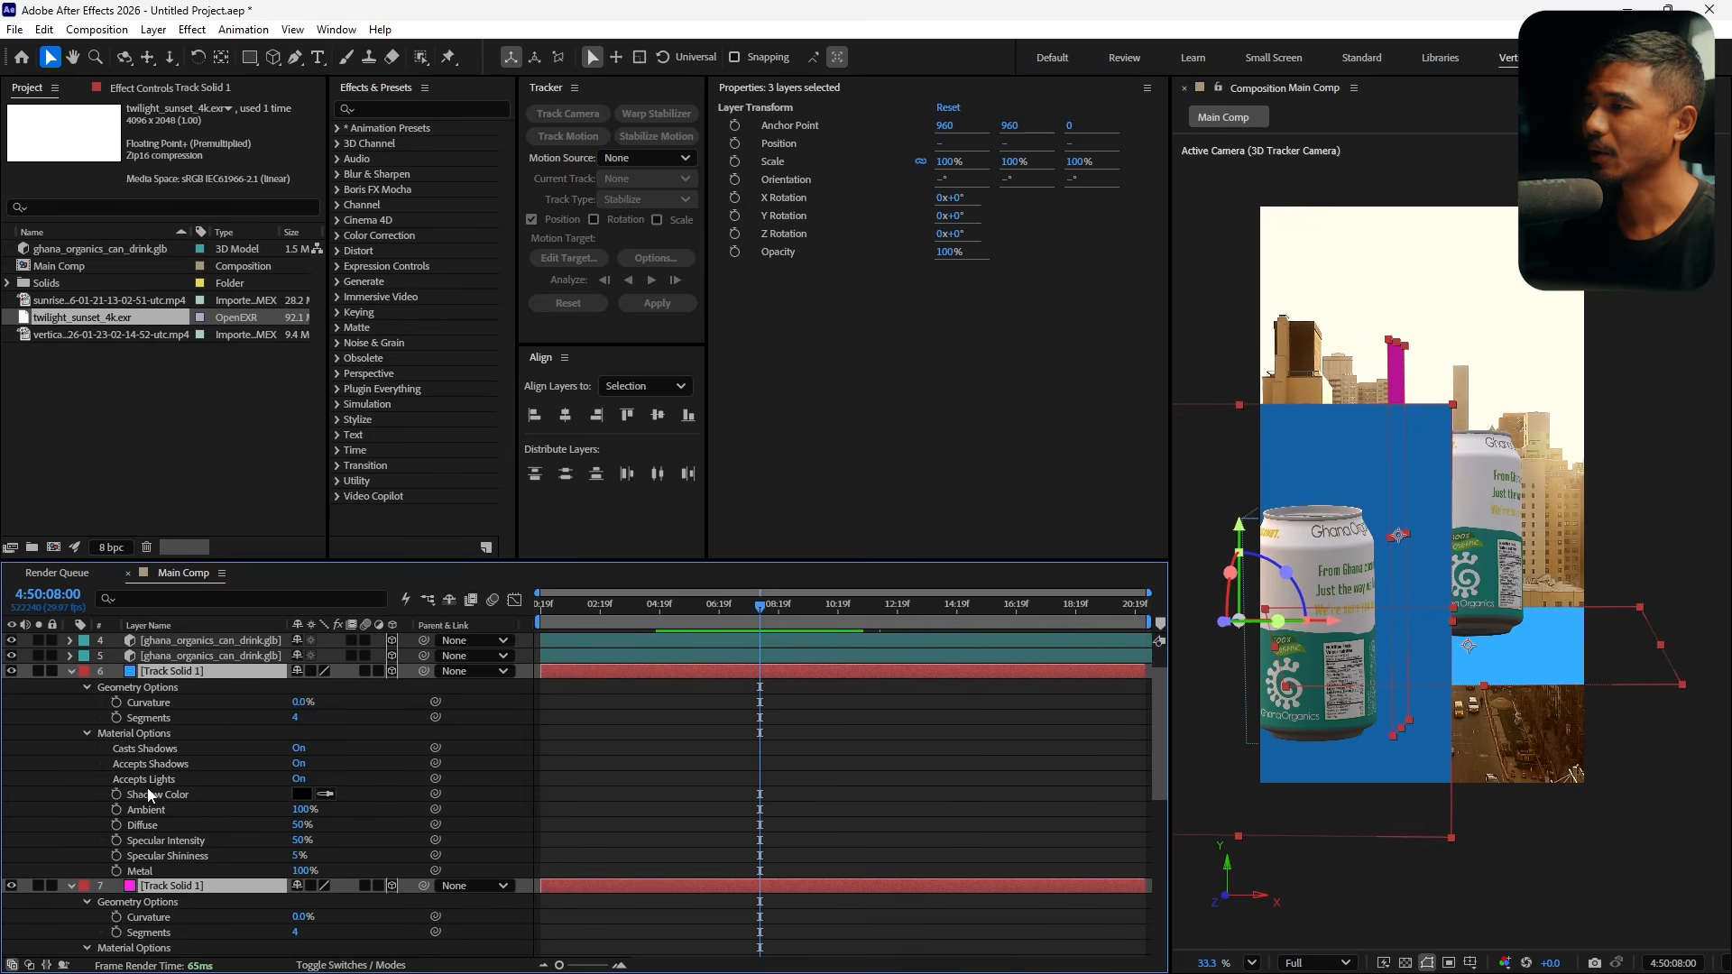
{"action": "left_click", "coordinate": [299, 765]}
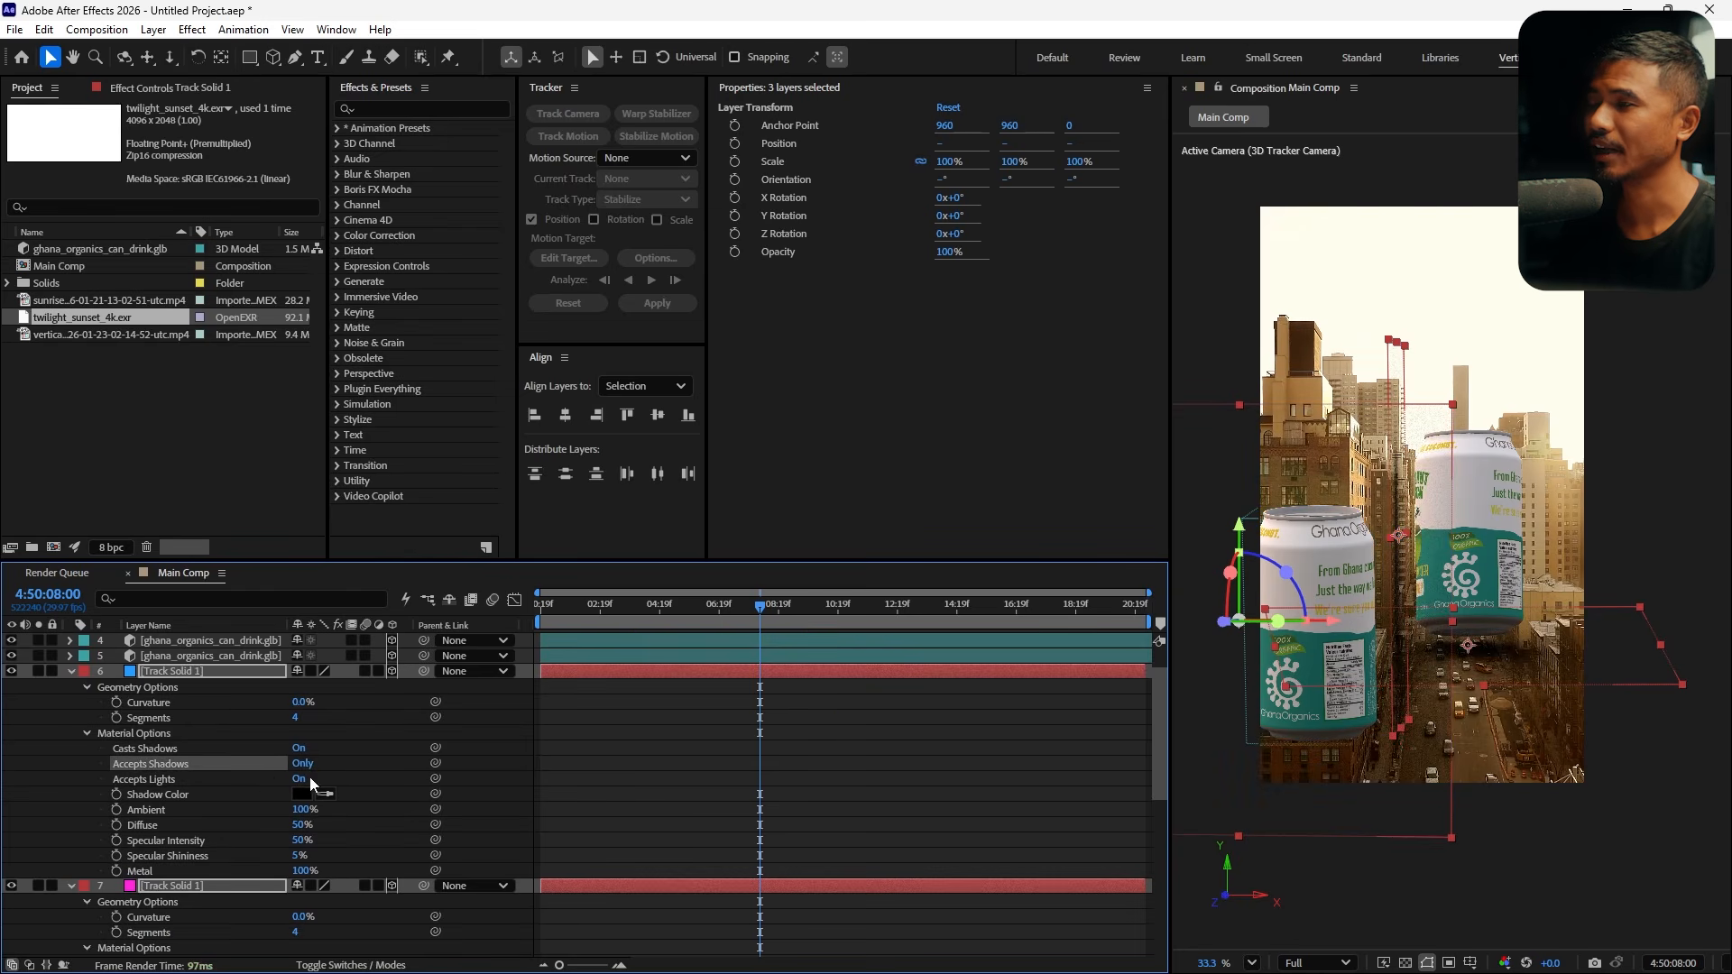
{"action": "scroll", "coordinate": [485, 832], "scroll_direction": "down", "scroll_amount": 6}
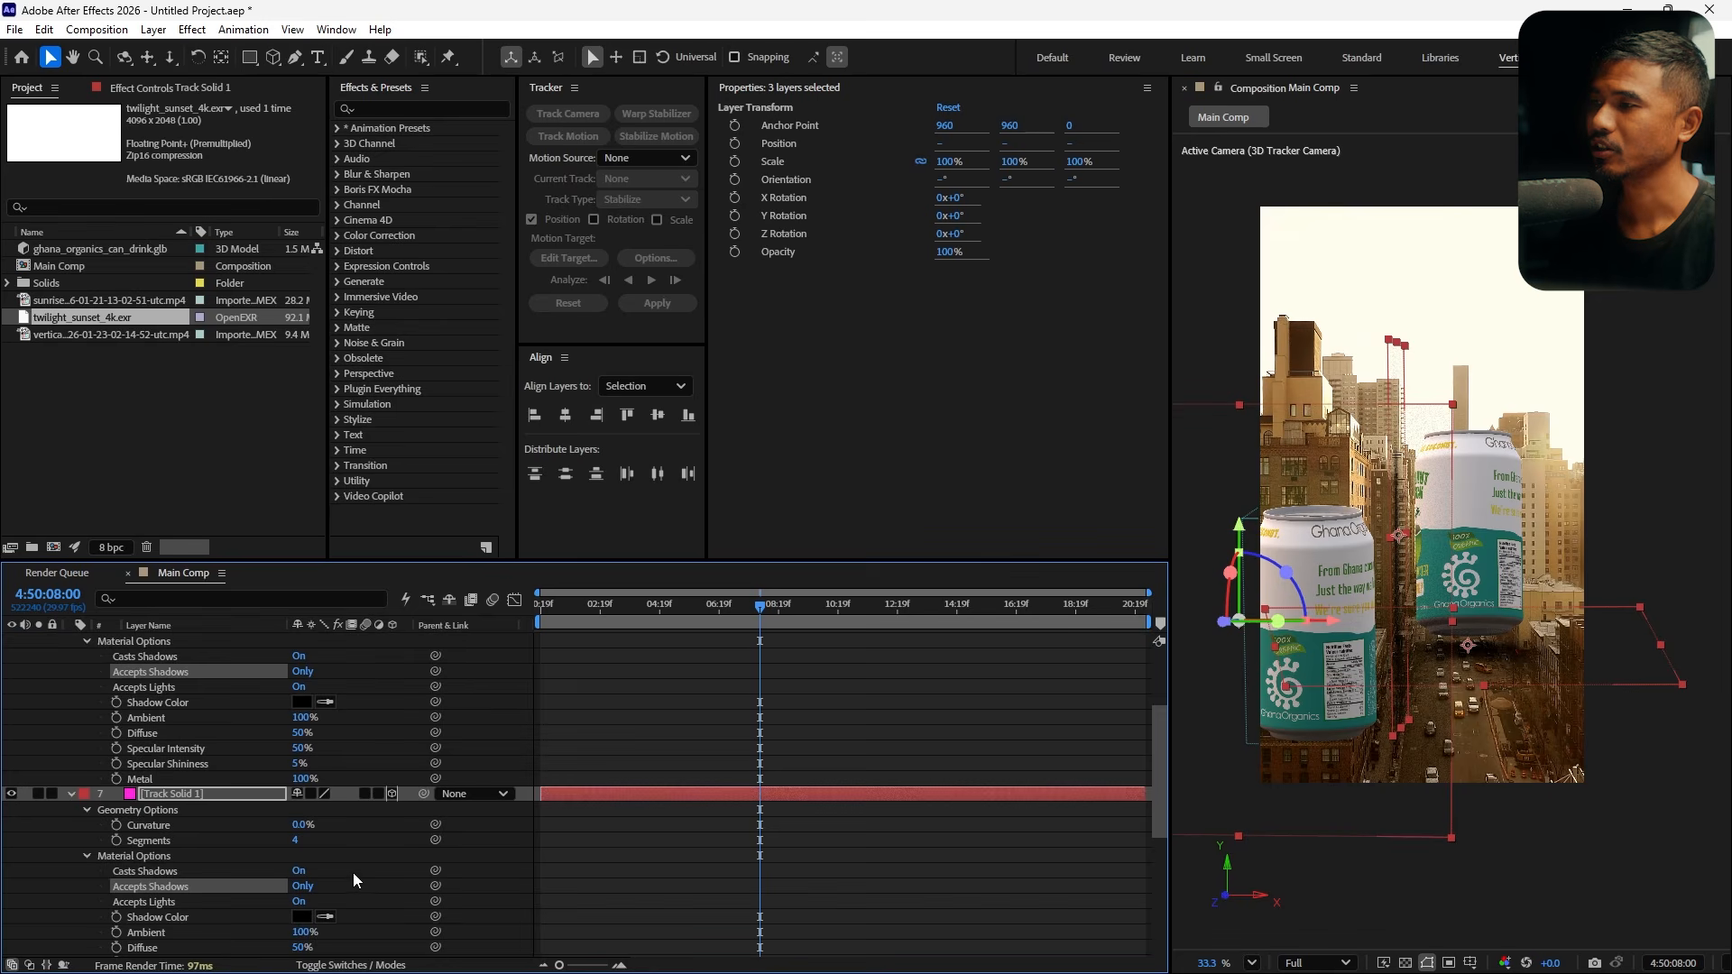
{"action": "scroll", "coordinate": [354, 874], "scroll_direction": "up", "scroll_amount": 9}
{"action": "left_click", "coordinate": [68, 718]}
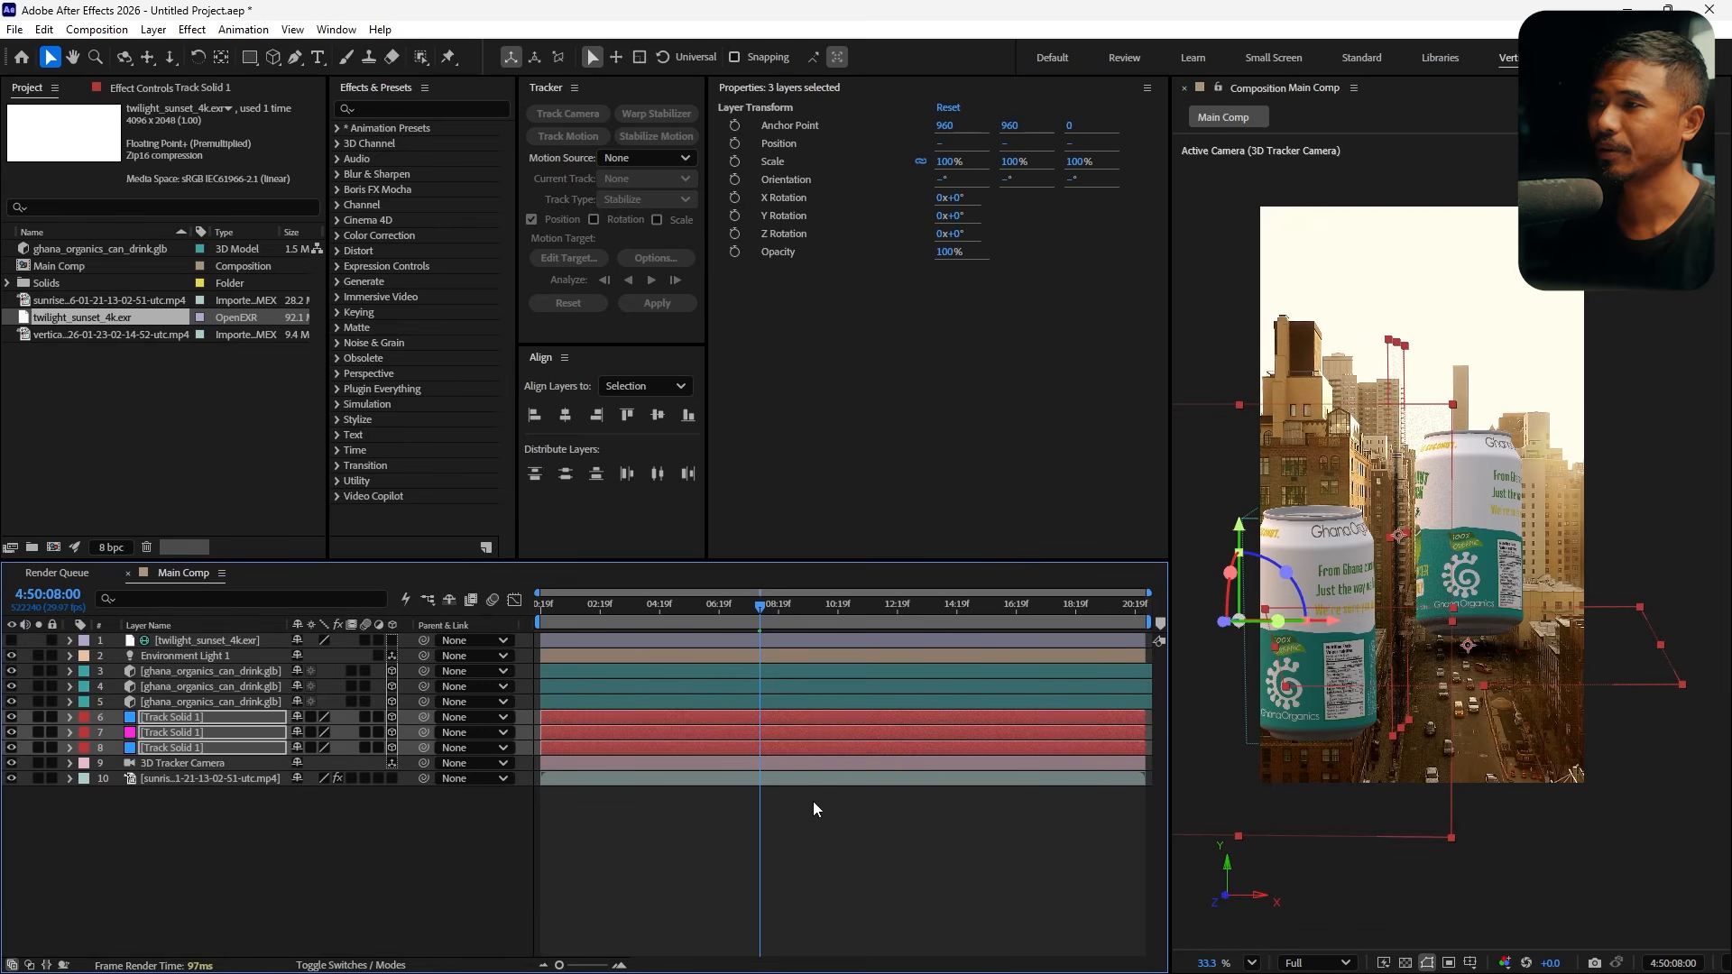
{"action": "left_click", "coordinate": [842, 848]}
Open the Advanced 3D renderer options and fit the environment light shadow casting box to the scene
{"action": "scroll", "coordinate": [1461, 650], "scroll_direction": "up", "scroll_amount": 4}
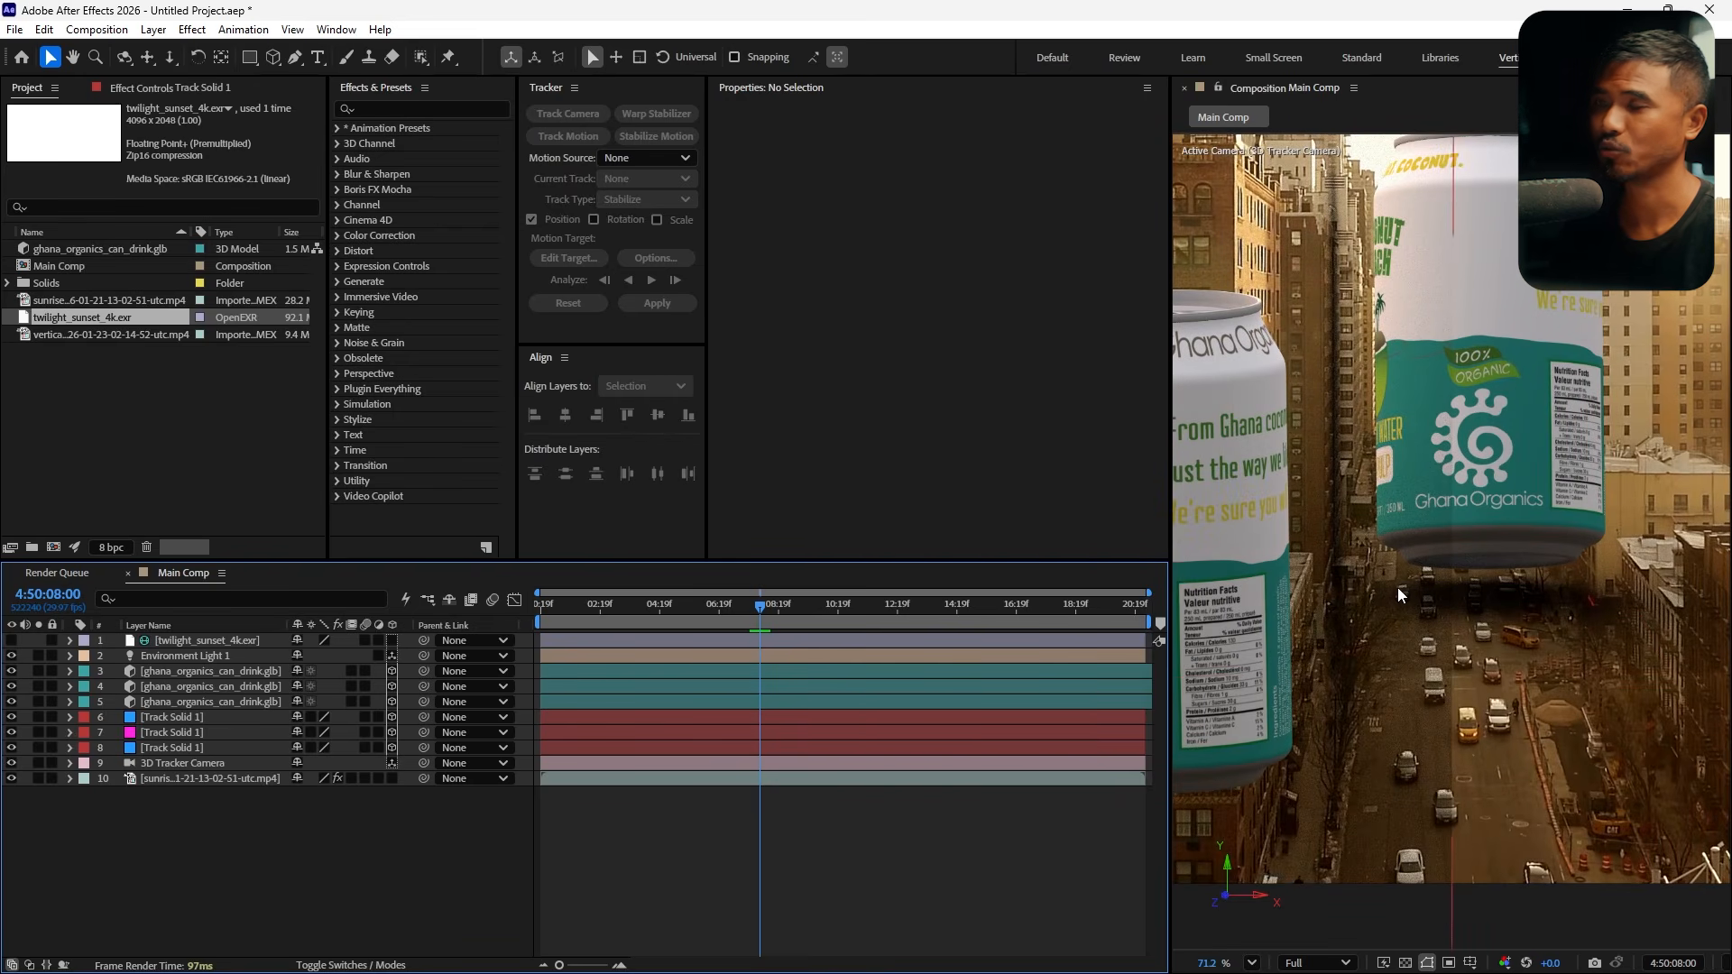
{"action": "scroll", "coordinate": [1398, 585], "scroll_direction": "down", "scroll_amount": 2}
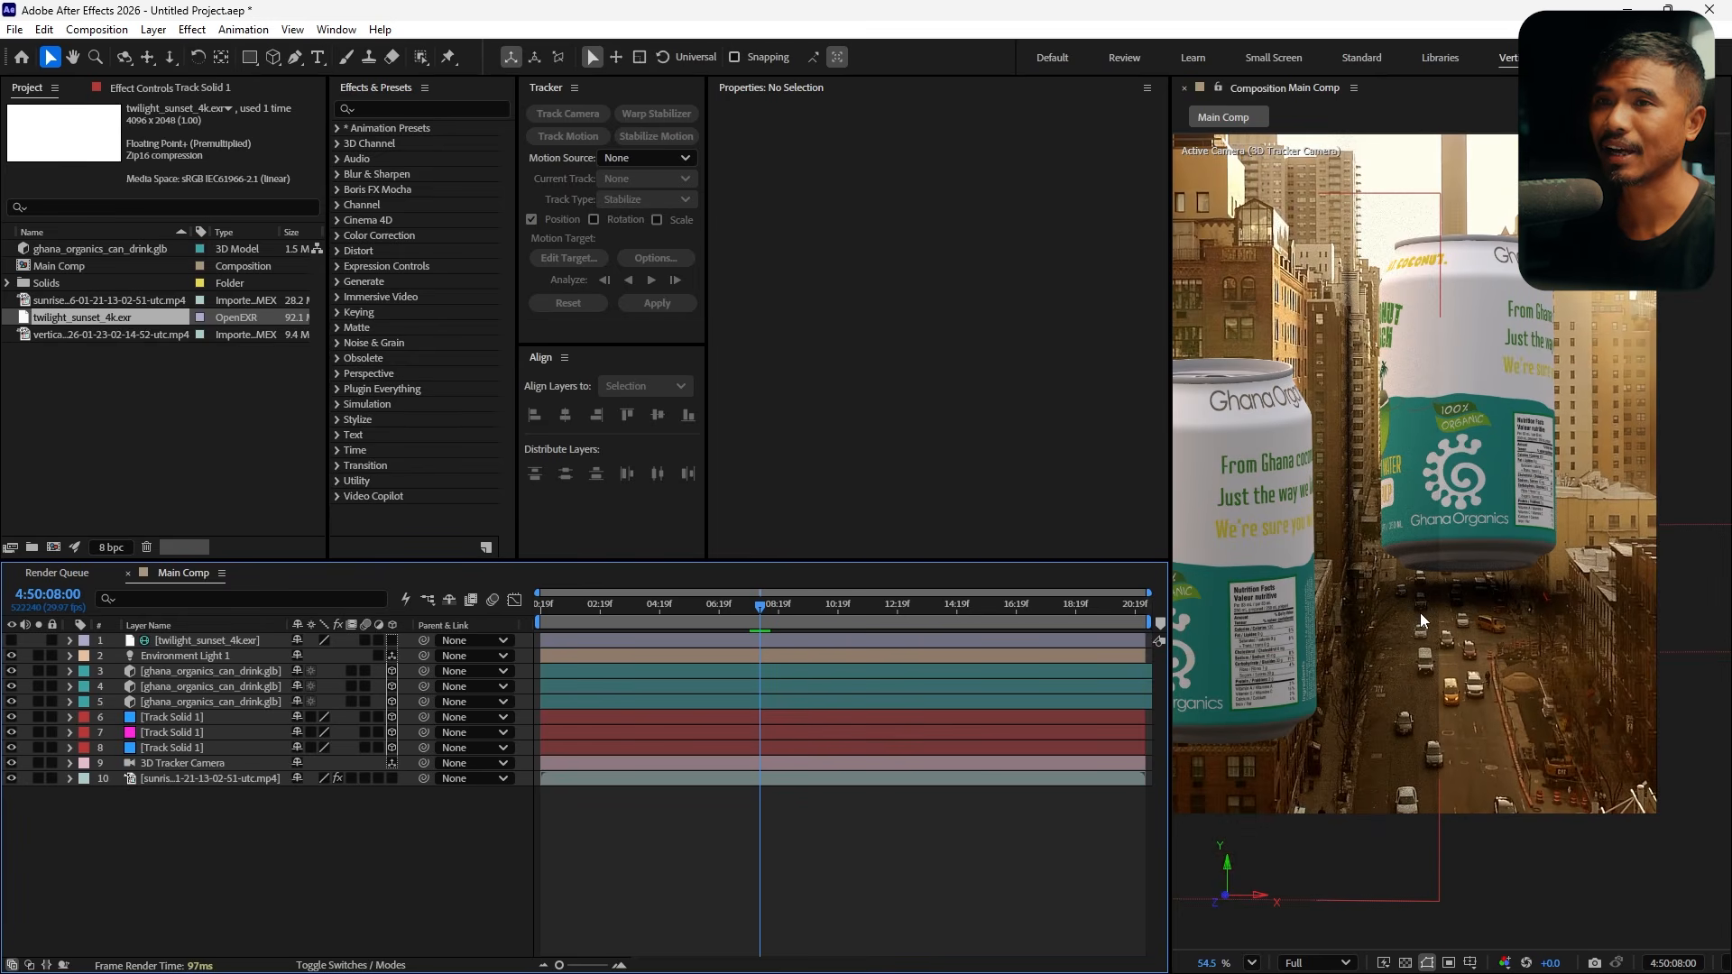
{"action": "key", "text": "grave"}
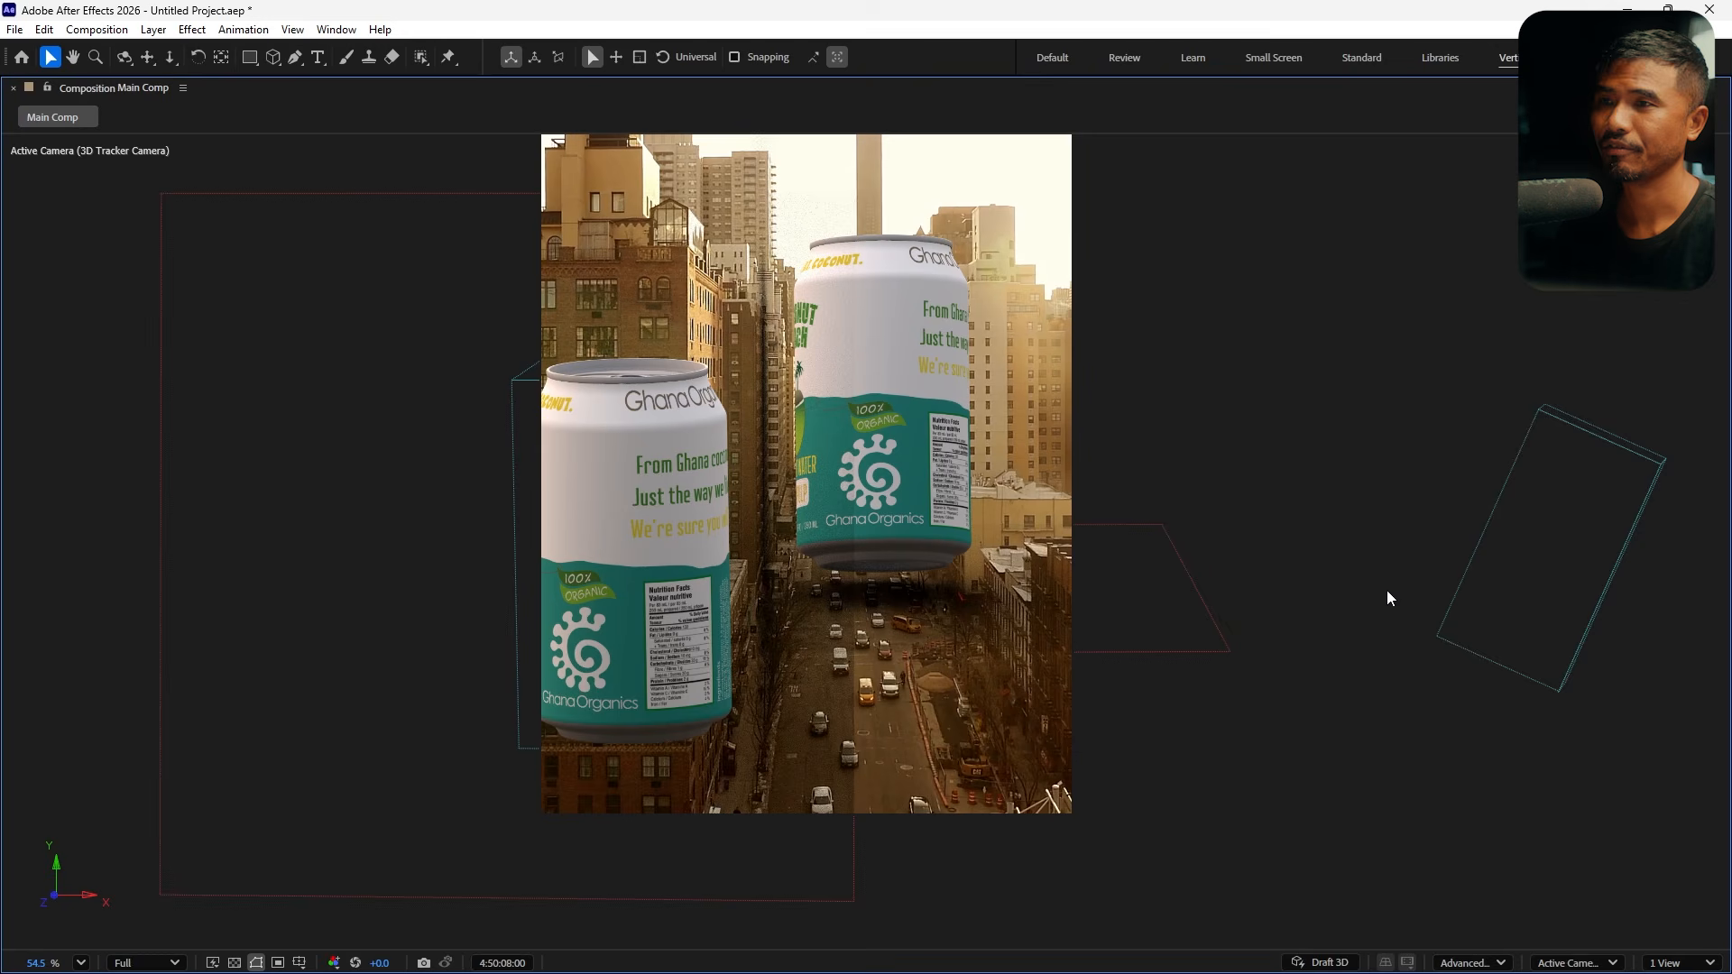
{"action": "left_click", "coordinate": [1466, 963]}
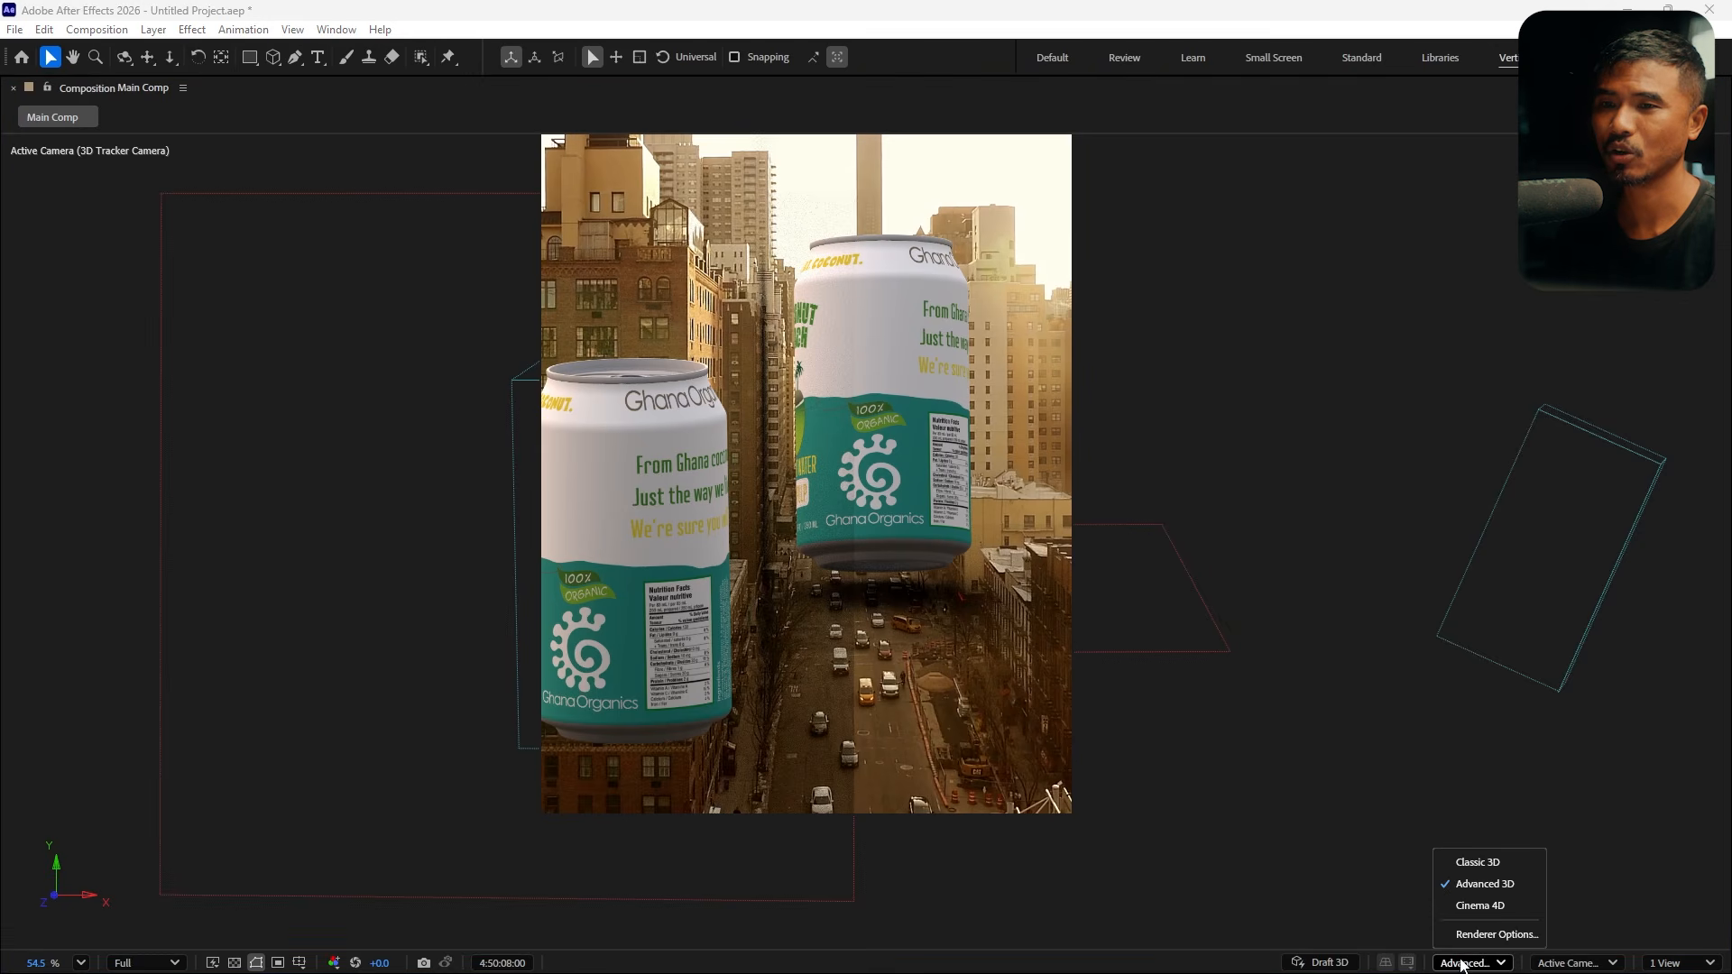
{"action": "left_click", "coordinate": [1491, 935]}
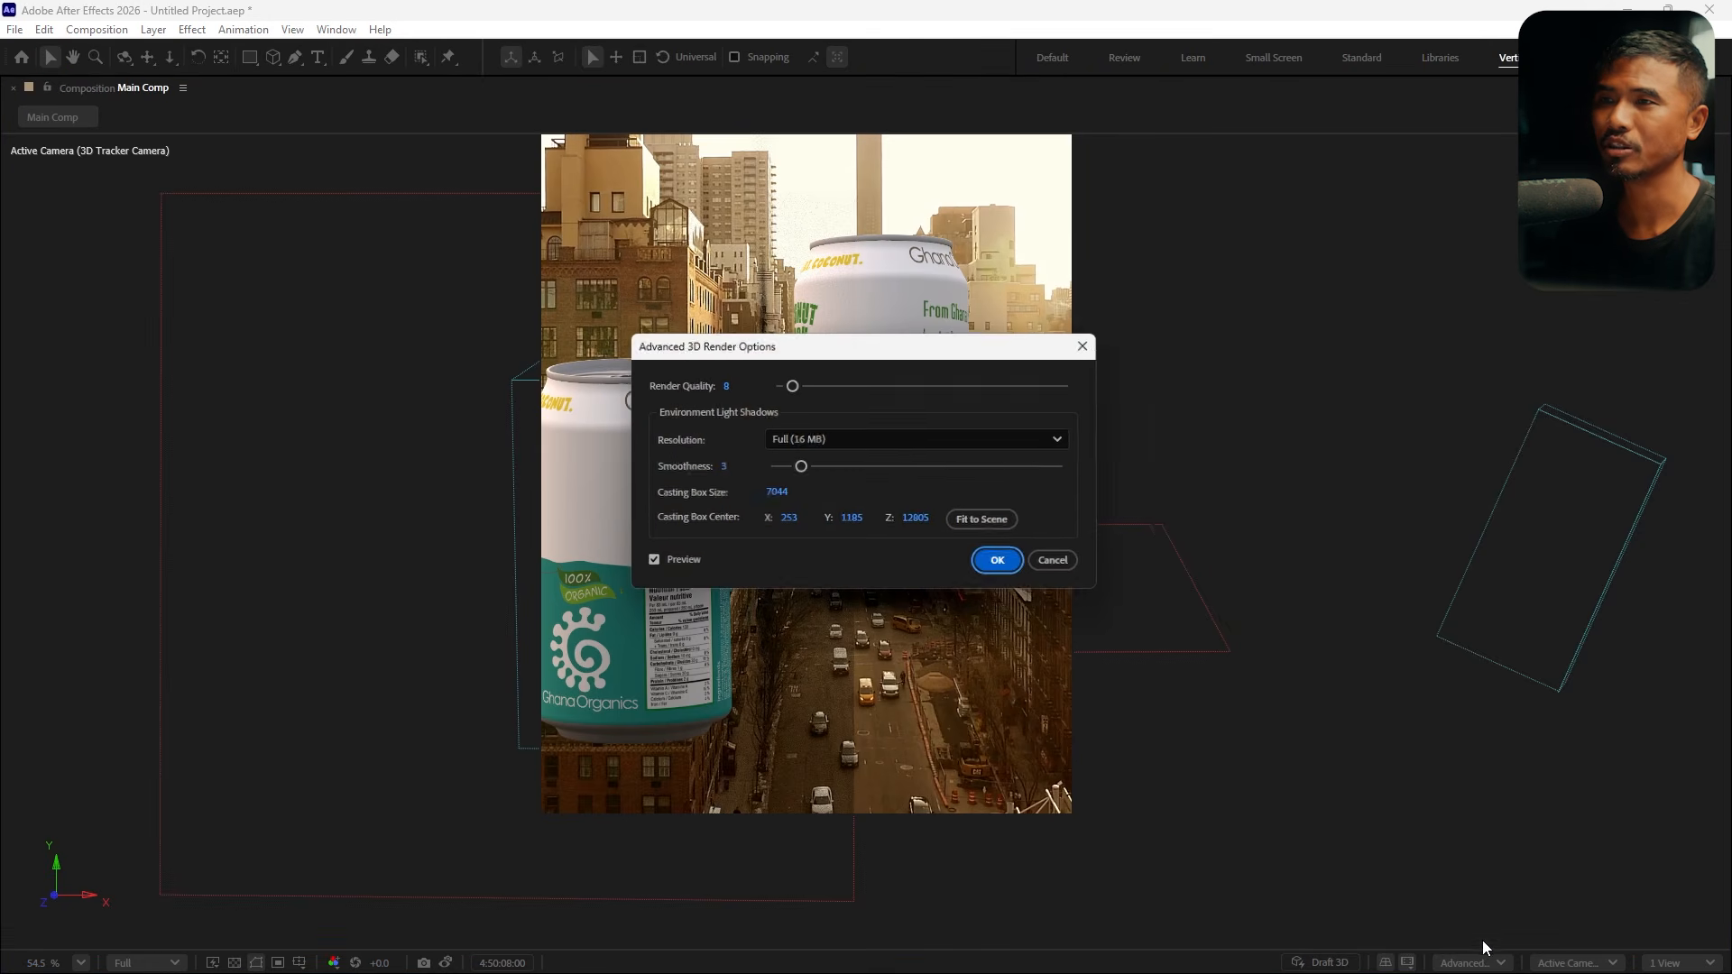
{"action": "left_click", "coordinate": [967, 525]}
{"action": "left_click", "coordinate": [1001, 565]}
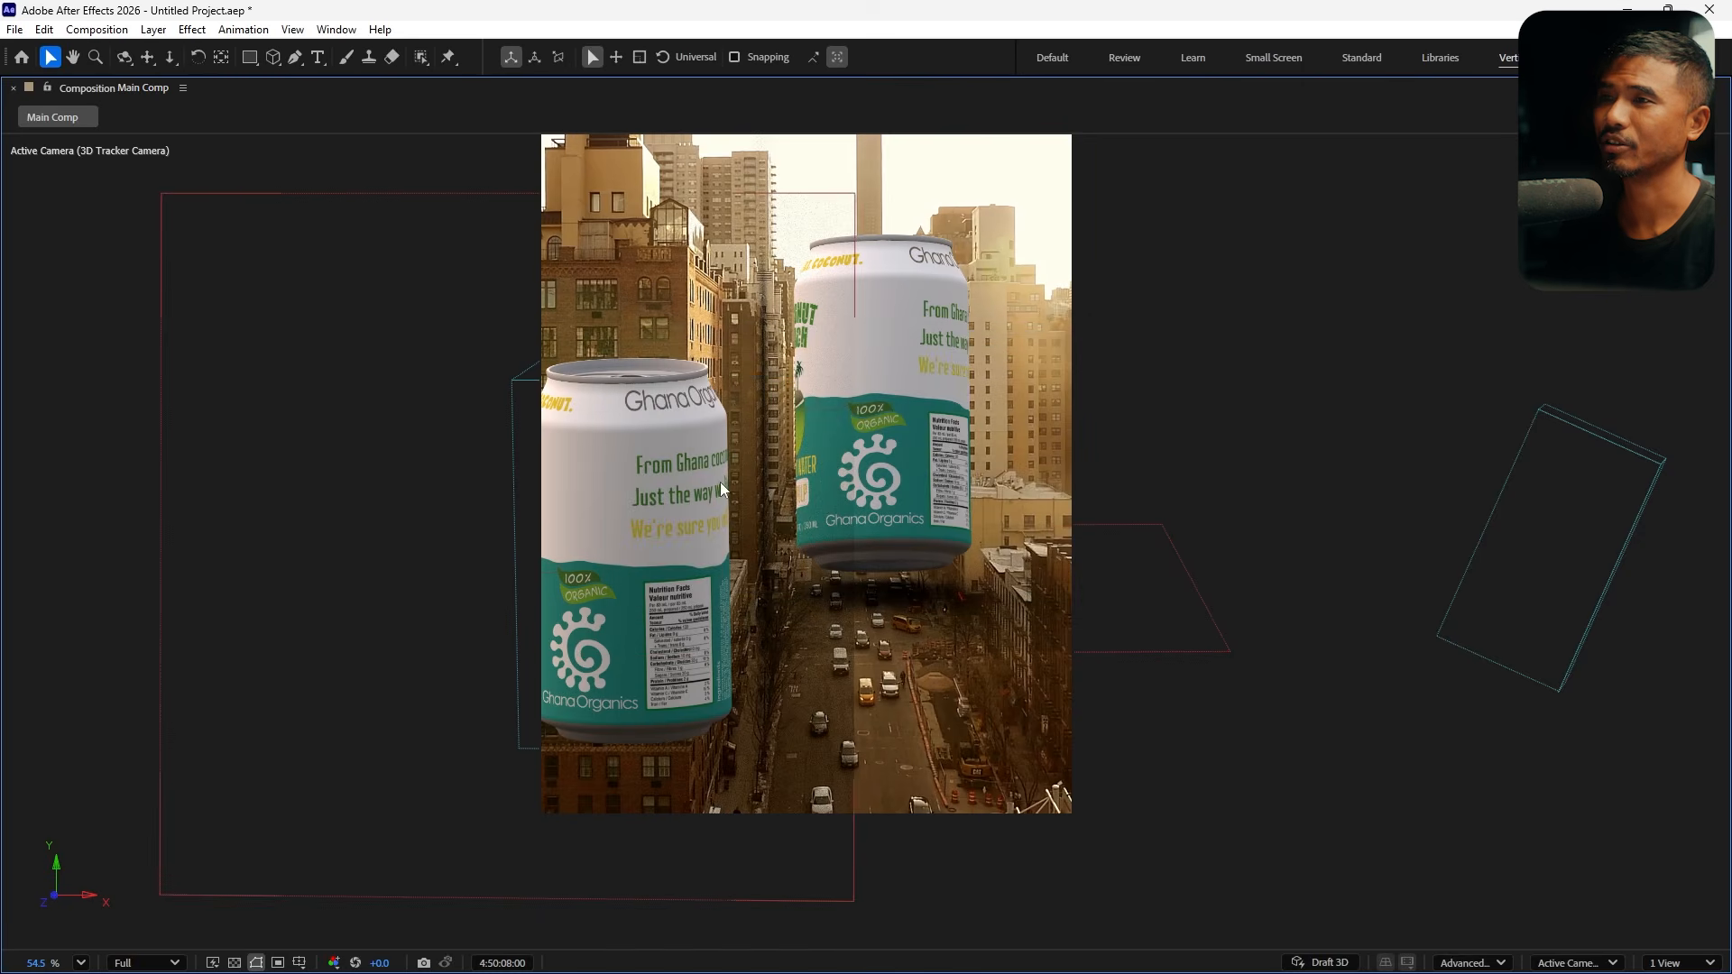
{"action": "key", "text": "grave"}
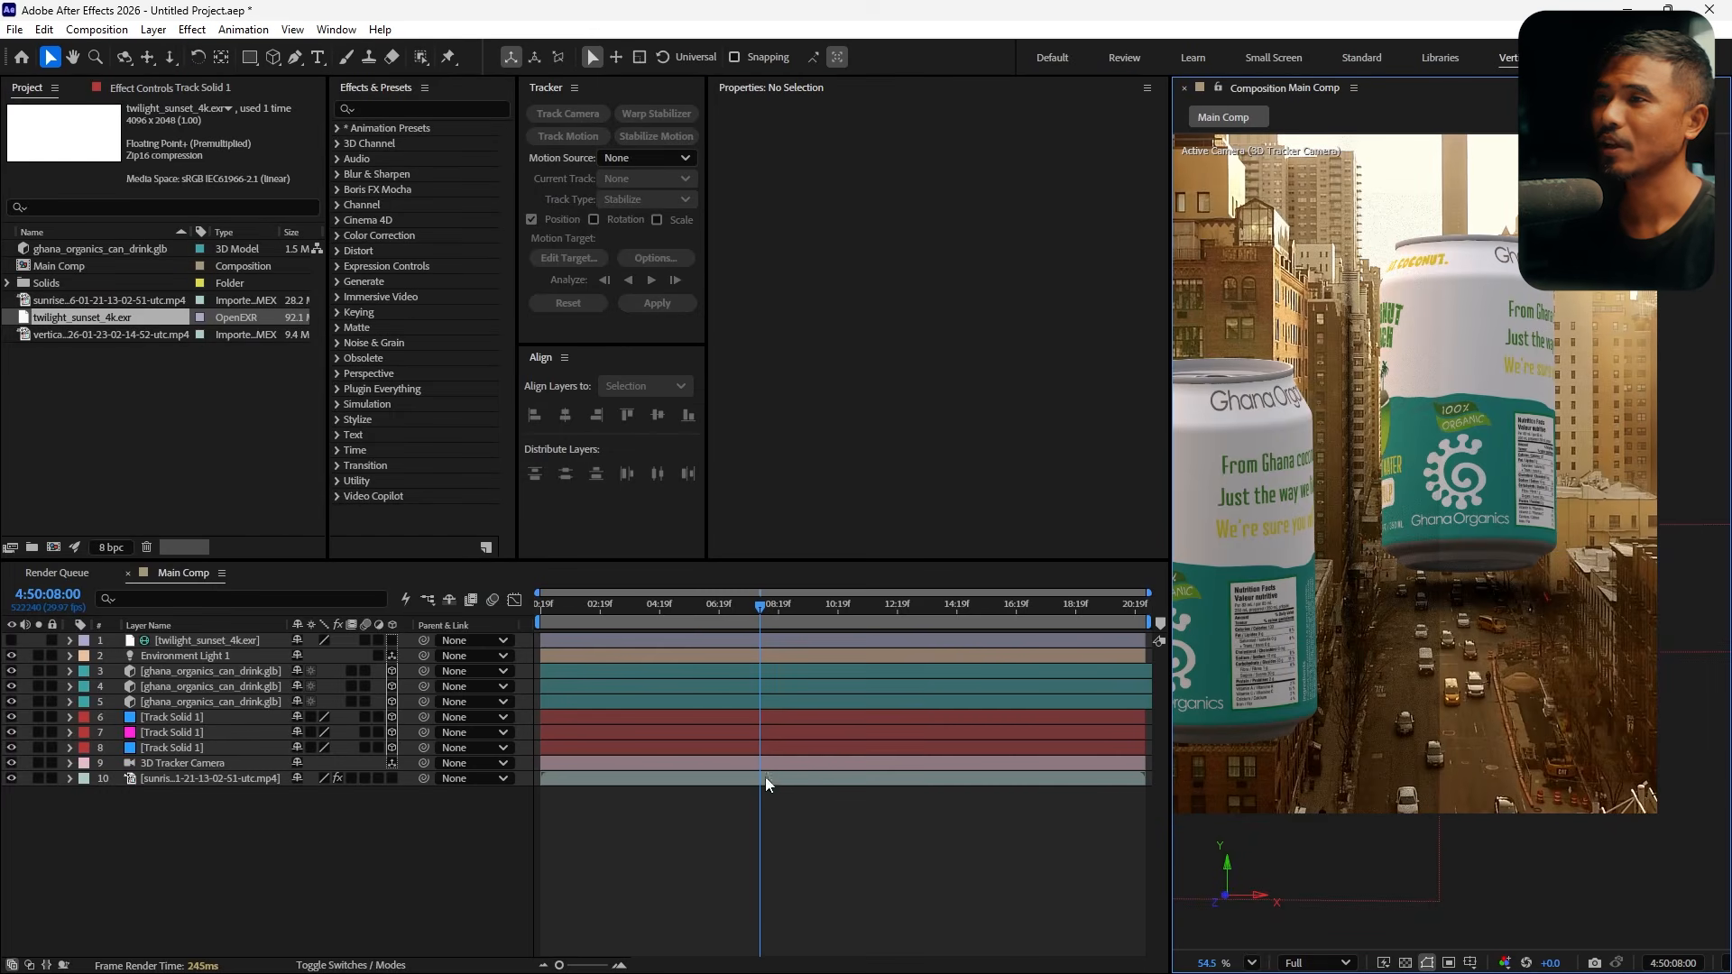
Select the front can and scale it to 120%
{"action": "left_click_drag", "start_coordinate": [749, 615], "coordinate": [663, 666]}
{"action": "scroll", "coordinate": [1474, 498], "scroll_direction": "down", "scroll_amount": 3}
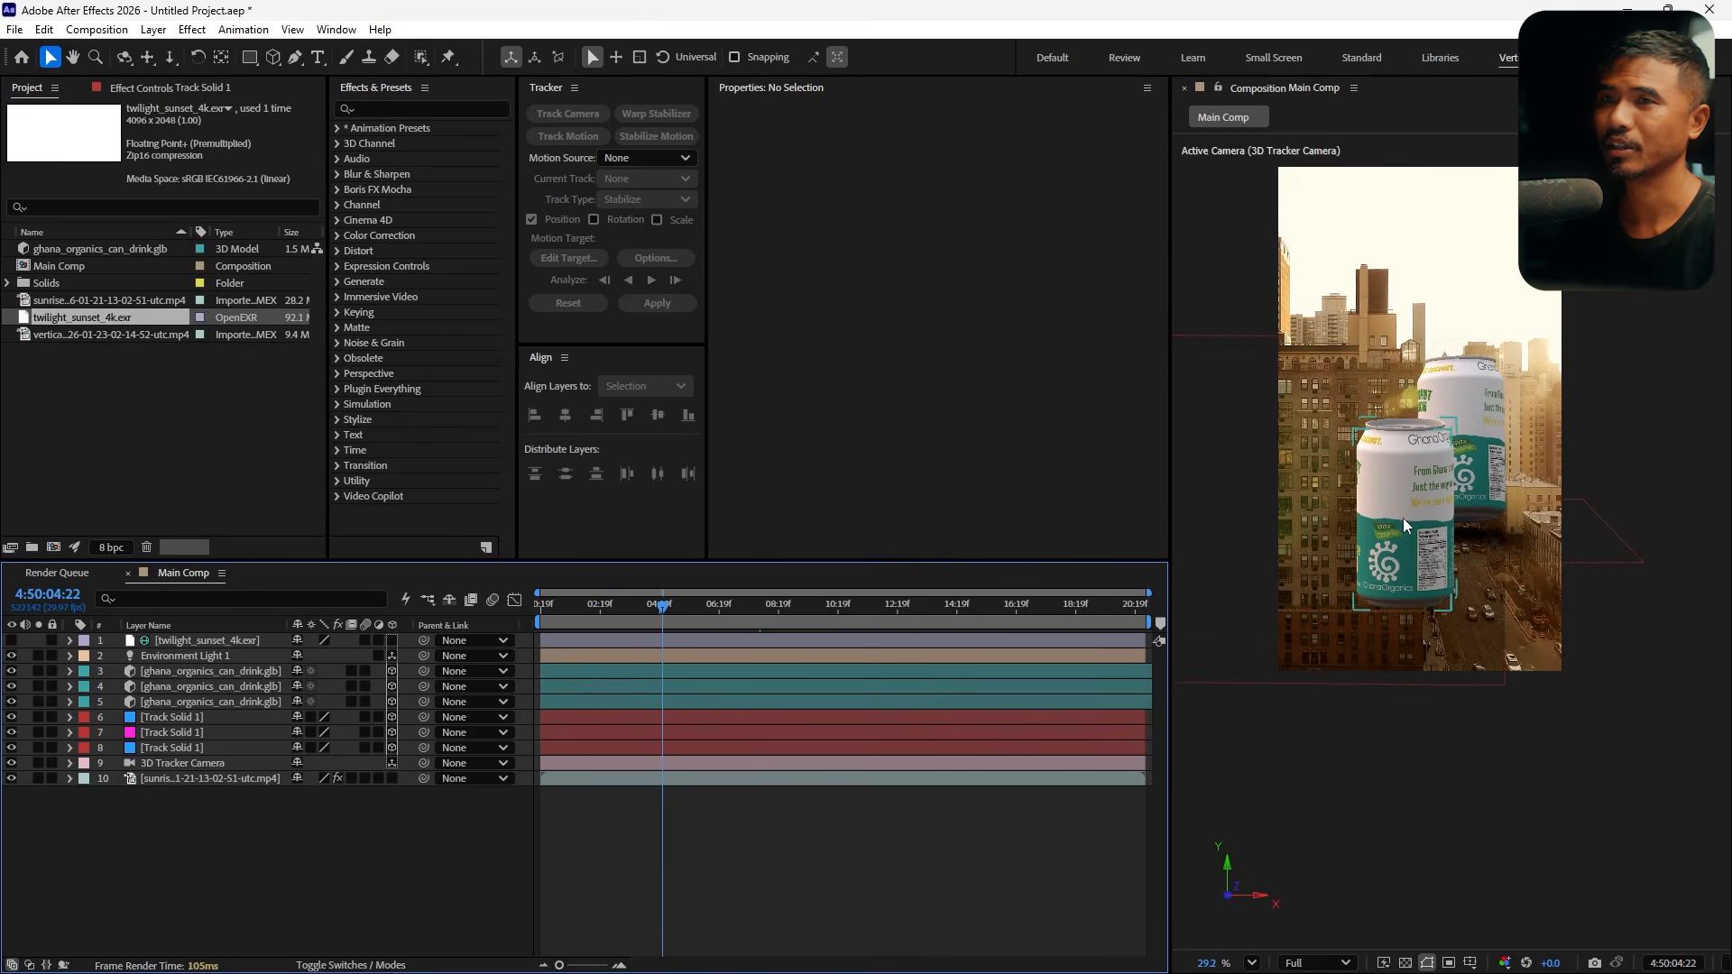
{"action": "left_click", "coordinate": [1417, 576]}
{"action": "left_click_drag", "start_coordinate": [1416, 576], "coordinate": [1411, 494]}
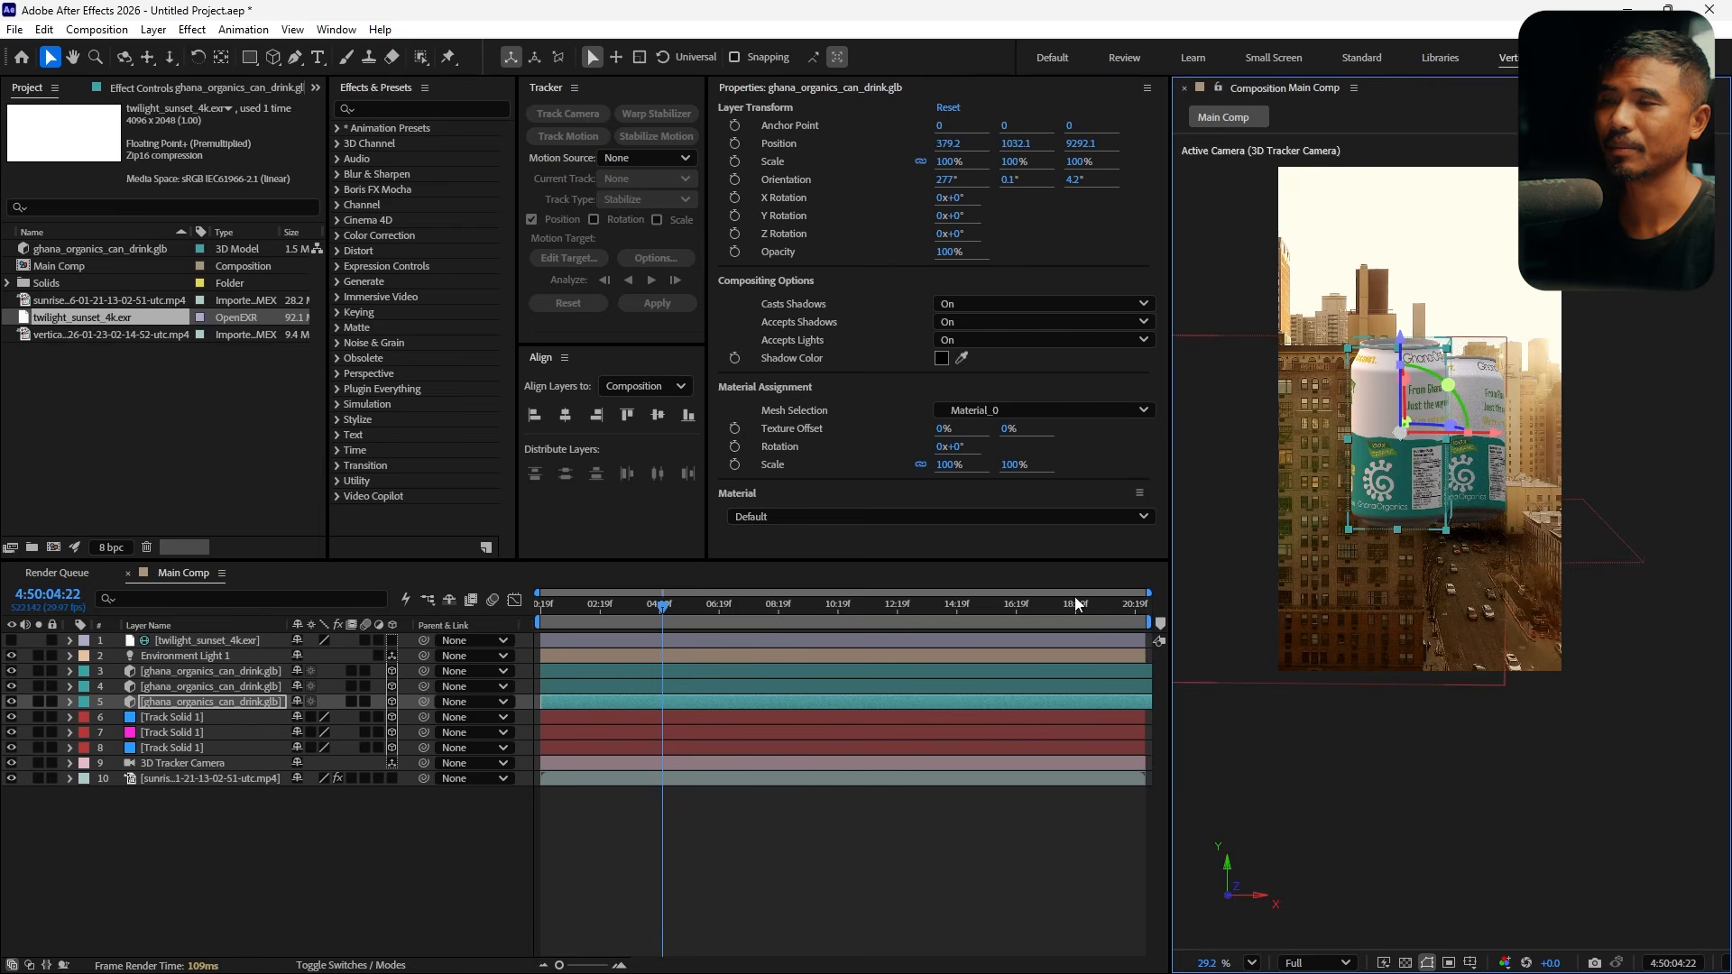
{"action": "key", "text": "s"}
{"action": "left_click_drag", "start_coordinate": [322, 719], "coordinate": [340, 721]}
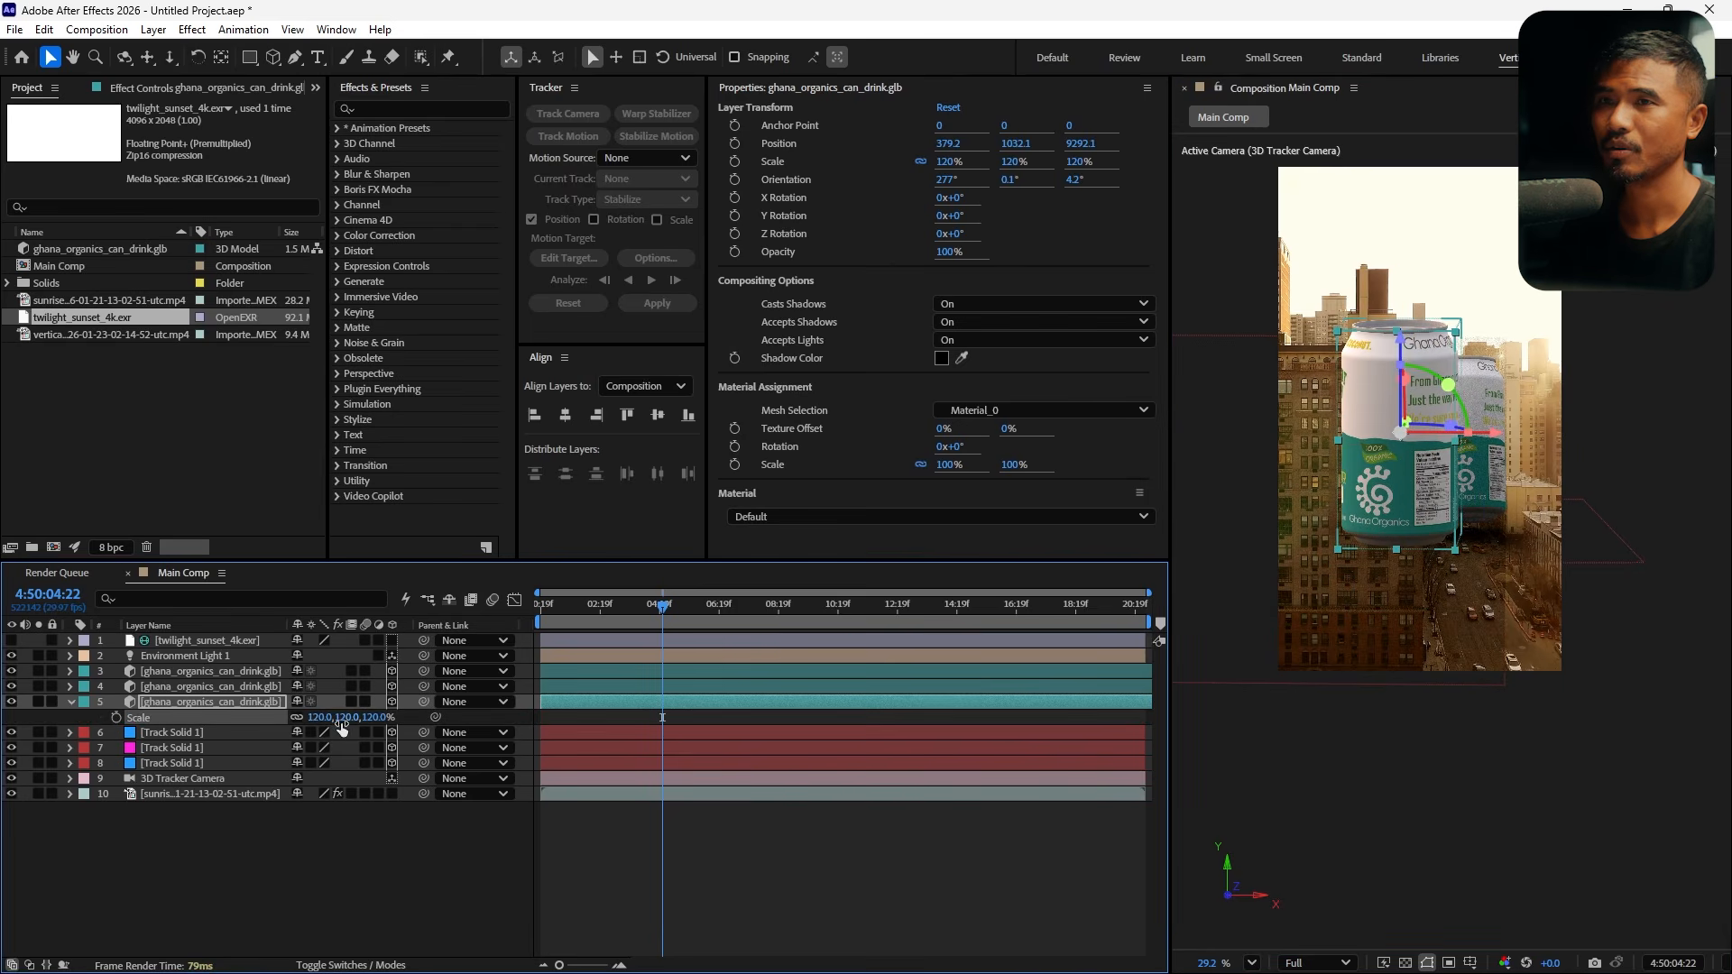
Tilt the front can's orientation to about 278.5°, 340°, 4.4°
{"action": "left_click_drag", "start_coordinate": [1450, 388], "coordinate": [1459, 404]}
{"action": "key", "text": "r"}
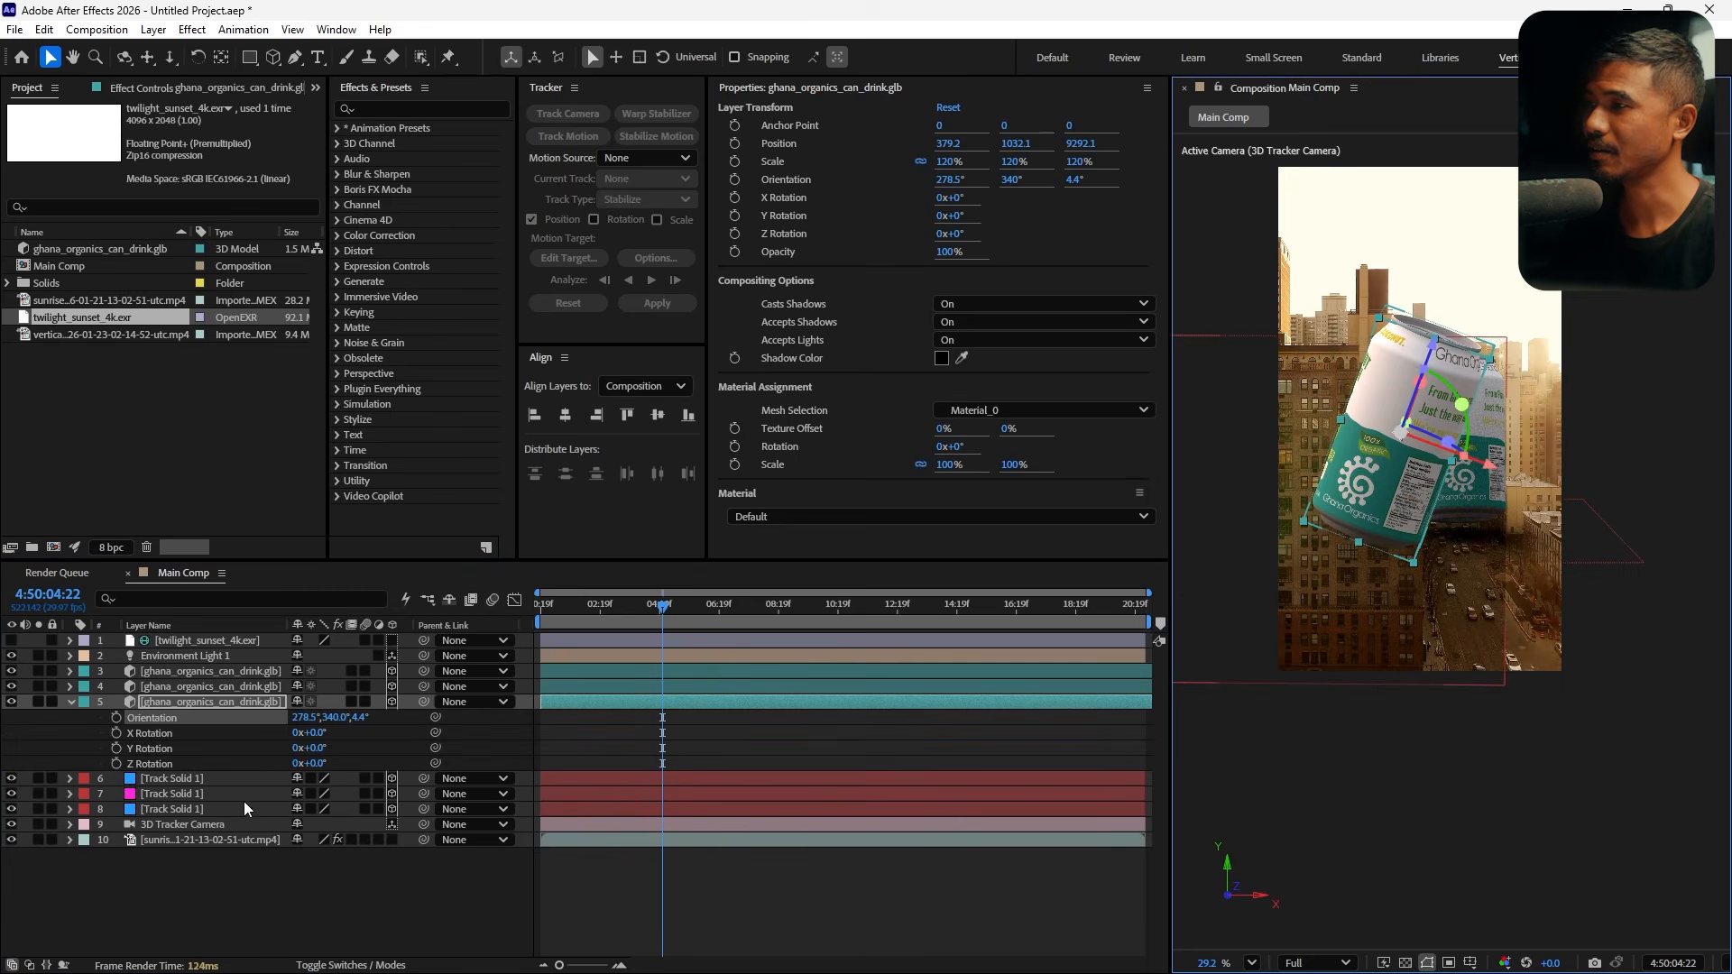
{"action": "left_click", "coordinate": [556, 761]}
{"action": "left_click", "coordinate": [170, 762]}
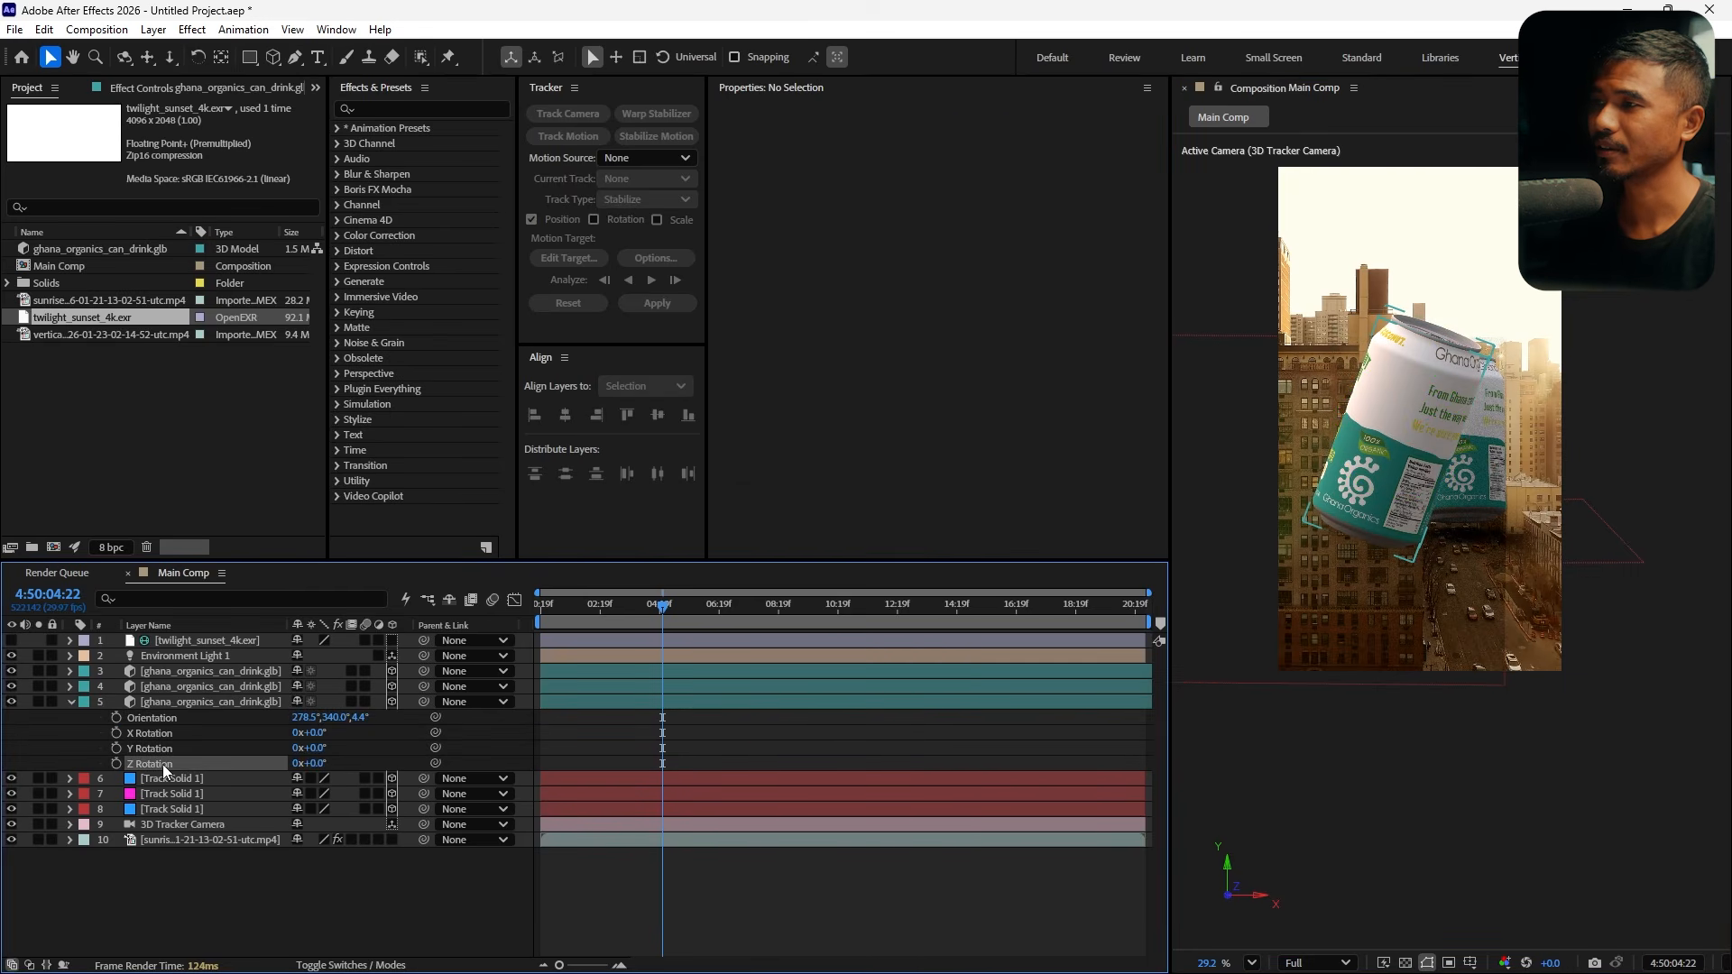
{"action": "left_click", "coordinate": [599, 742]}
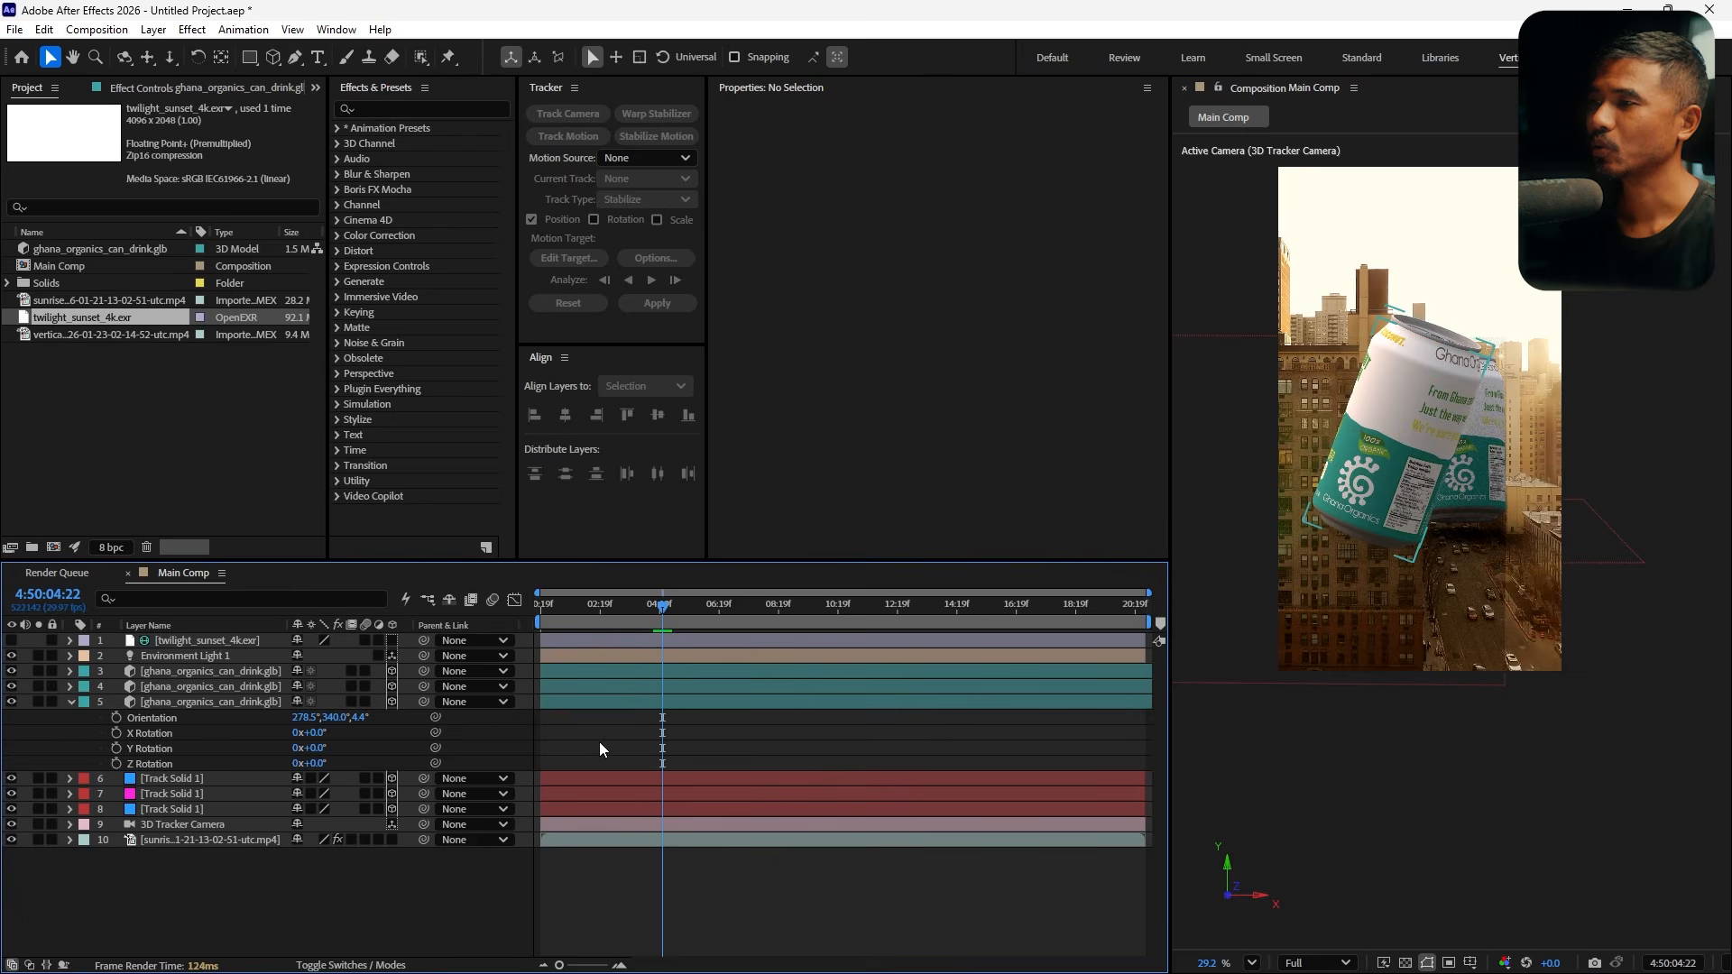
Add the expression time*10 to the front can's Z Rotation so it spins over time
{"action": "left_click", "coordinate": [181, 765]}
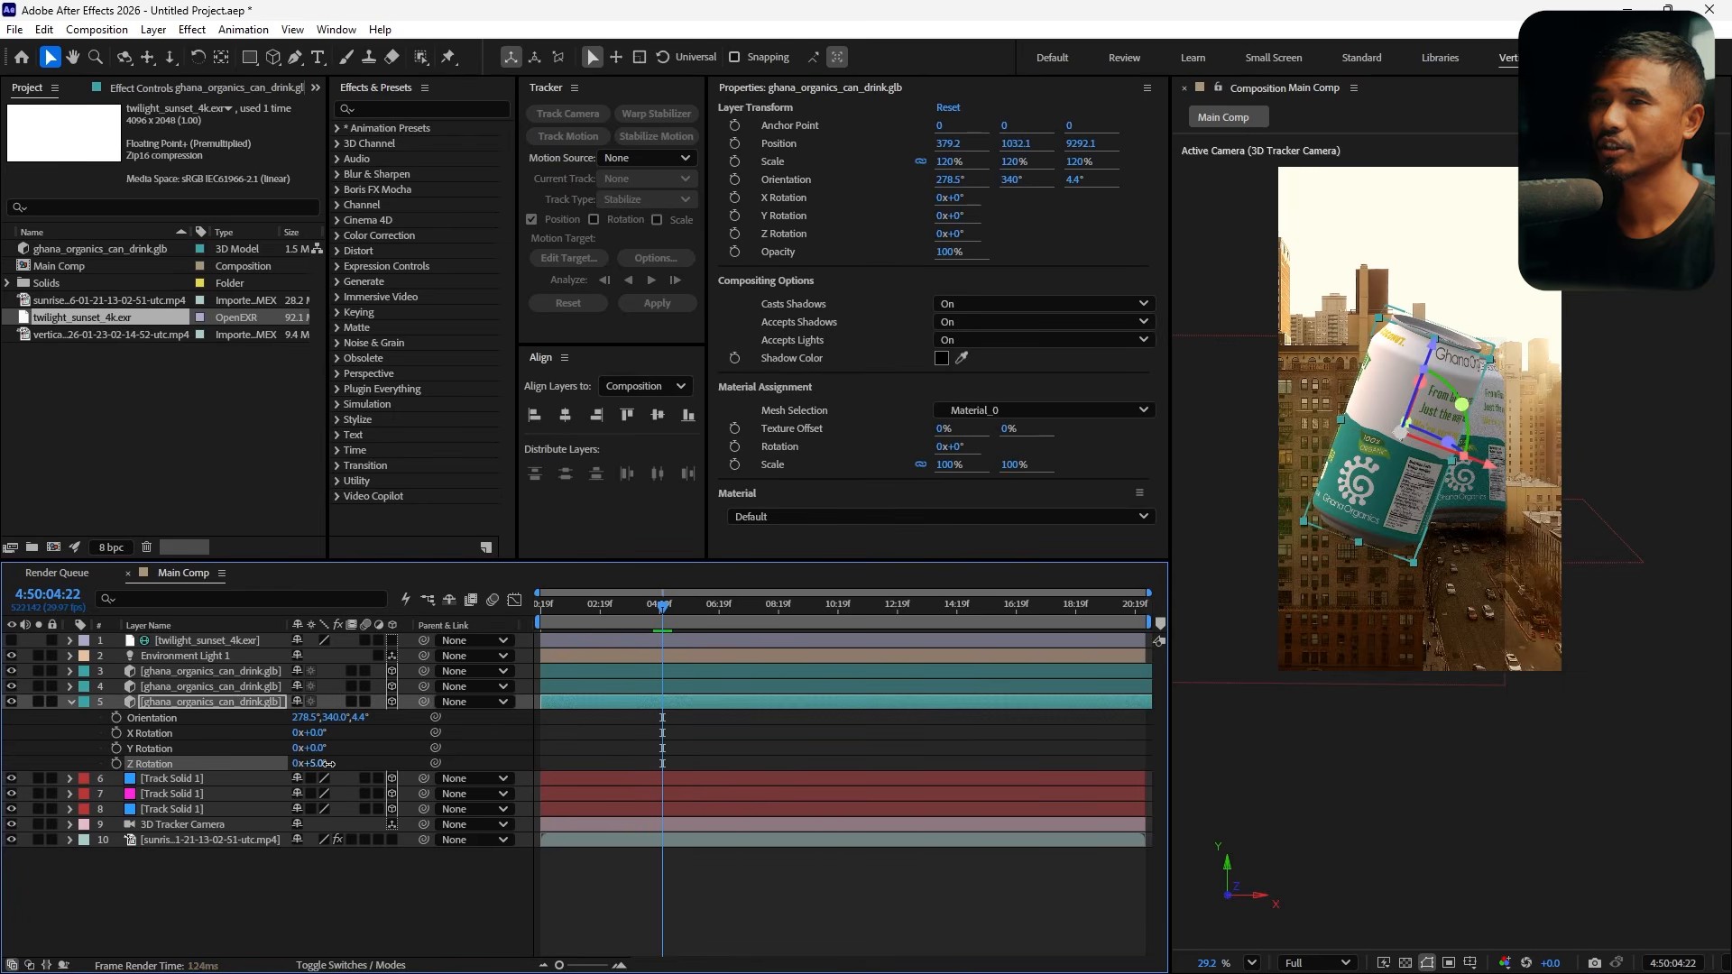
{"action": "left_click_drag", "start_coordinate": [330, 765], "coordinate": [138, 776]}
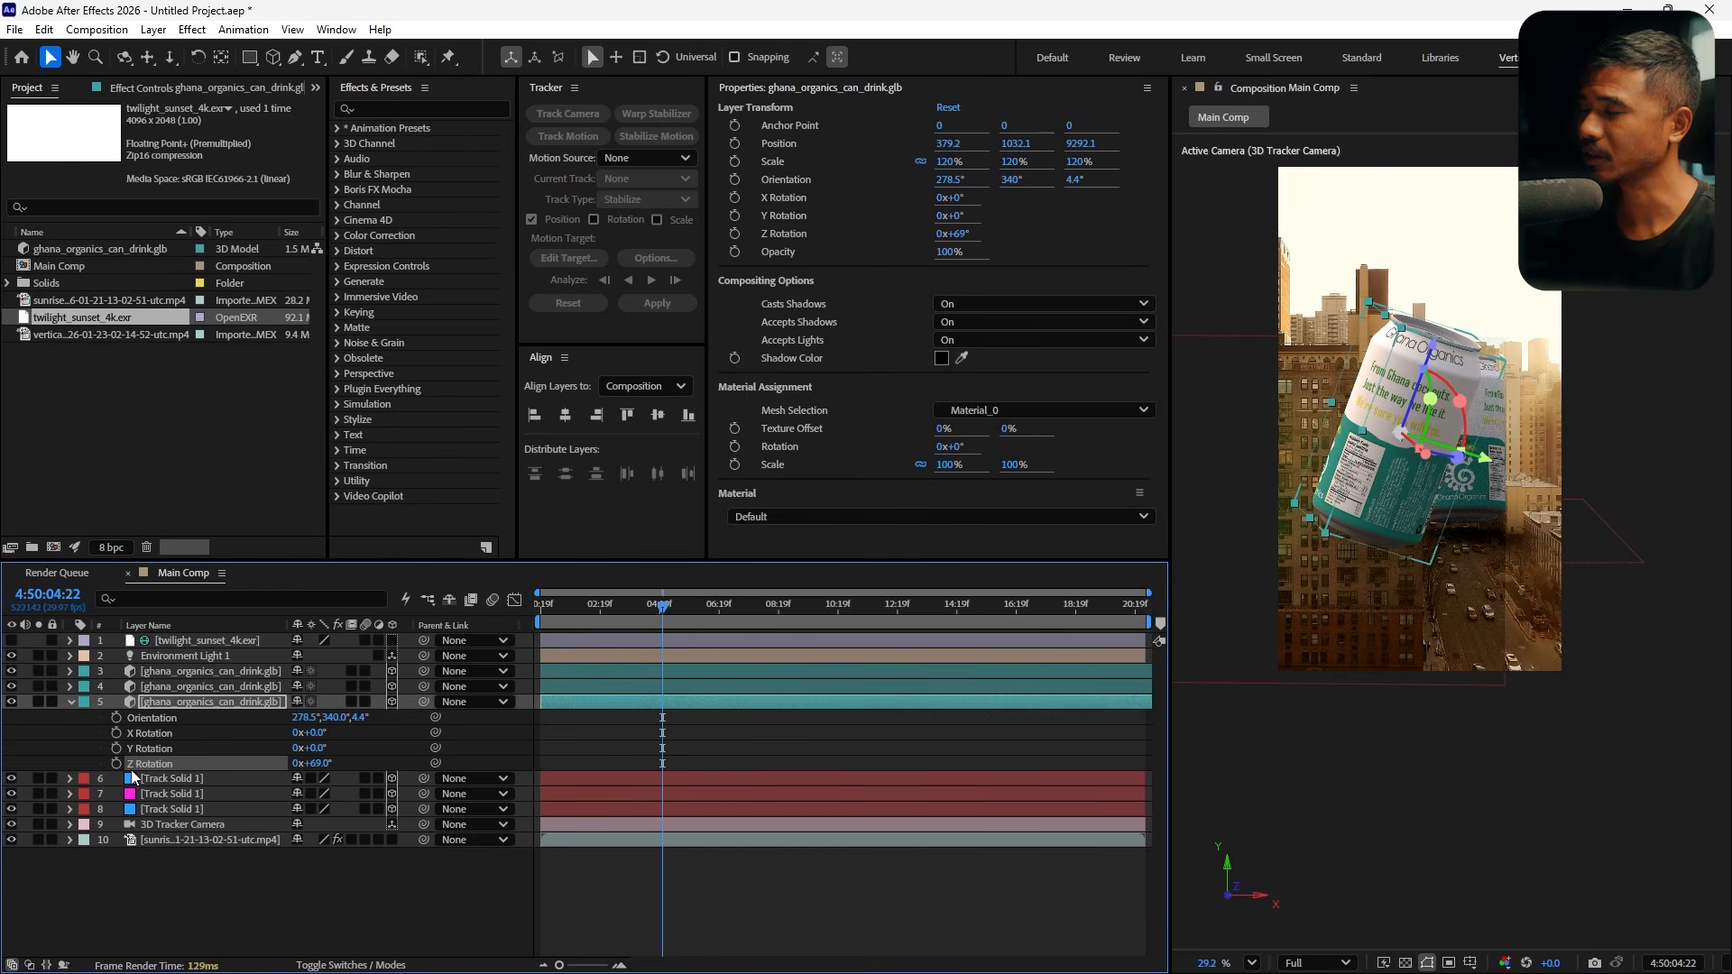
{"action": "left_click", "coordinate": [116, 765], "text": "alt"}
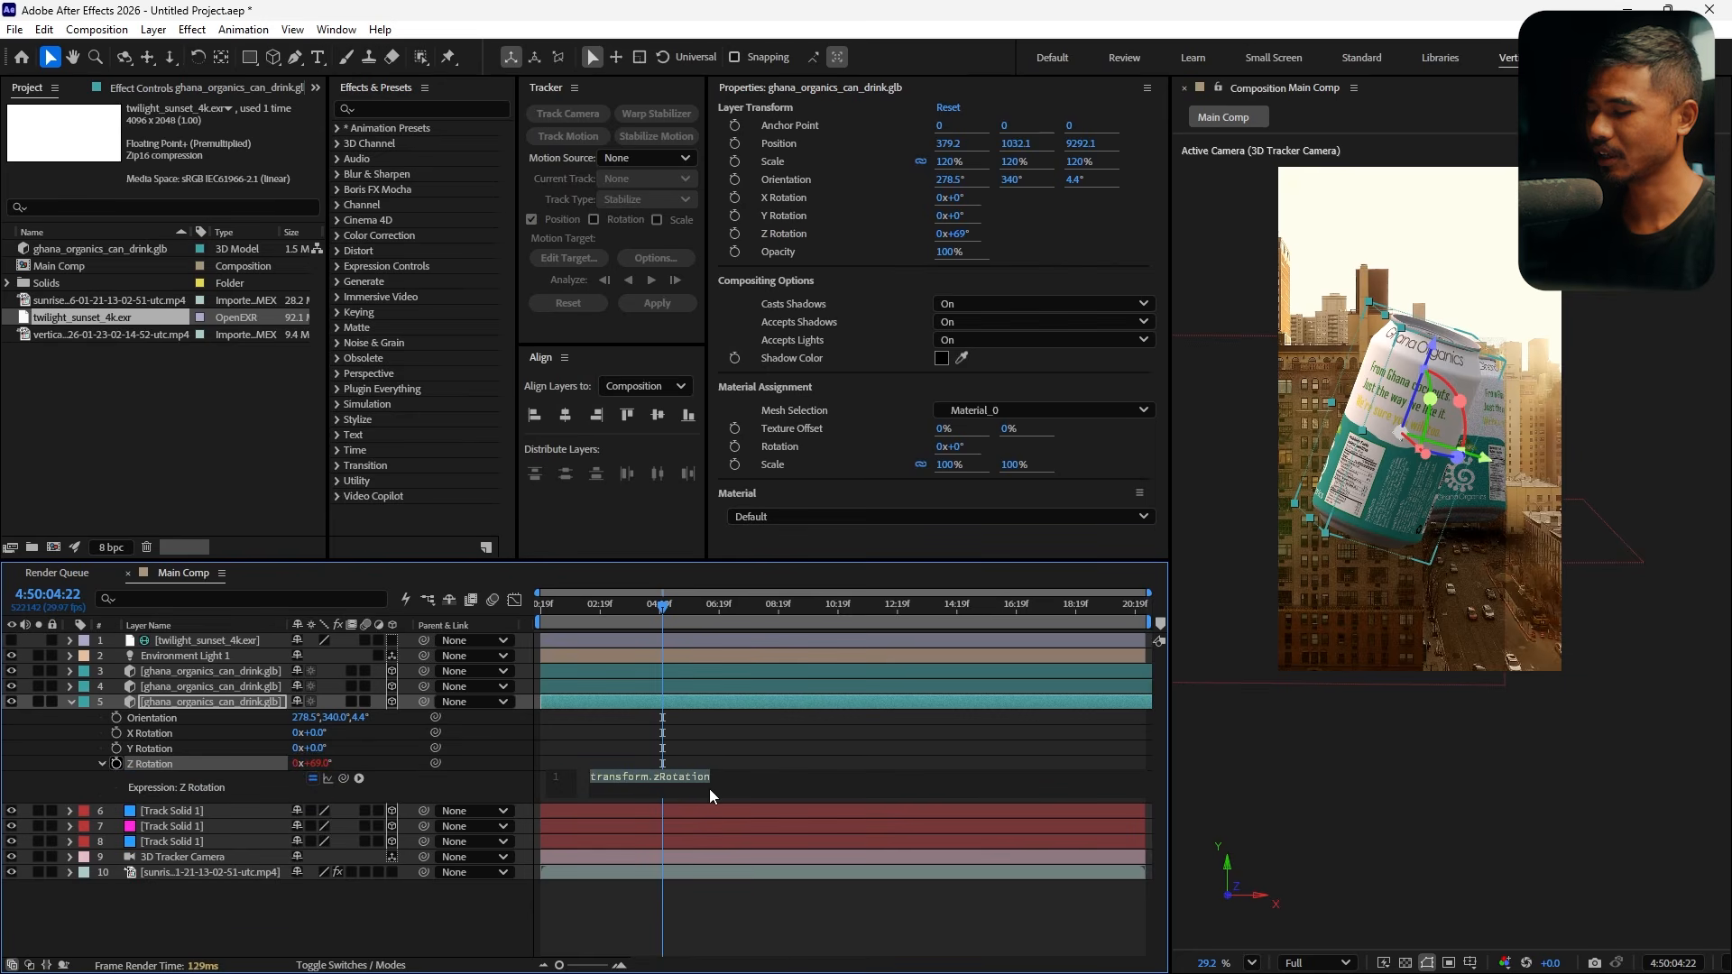
{"action": "type", "text": "time"}
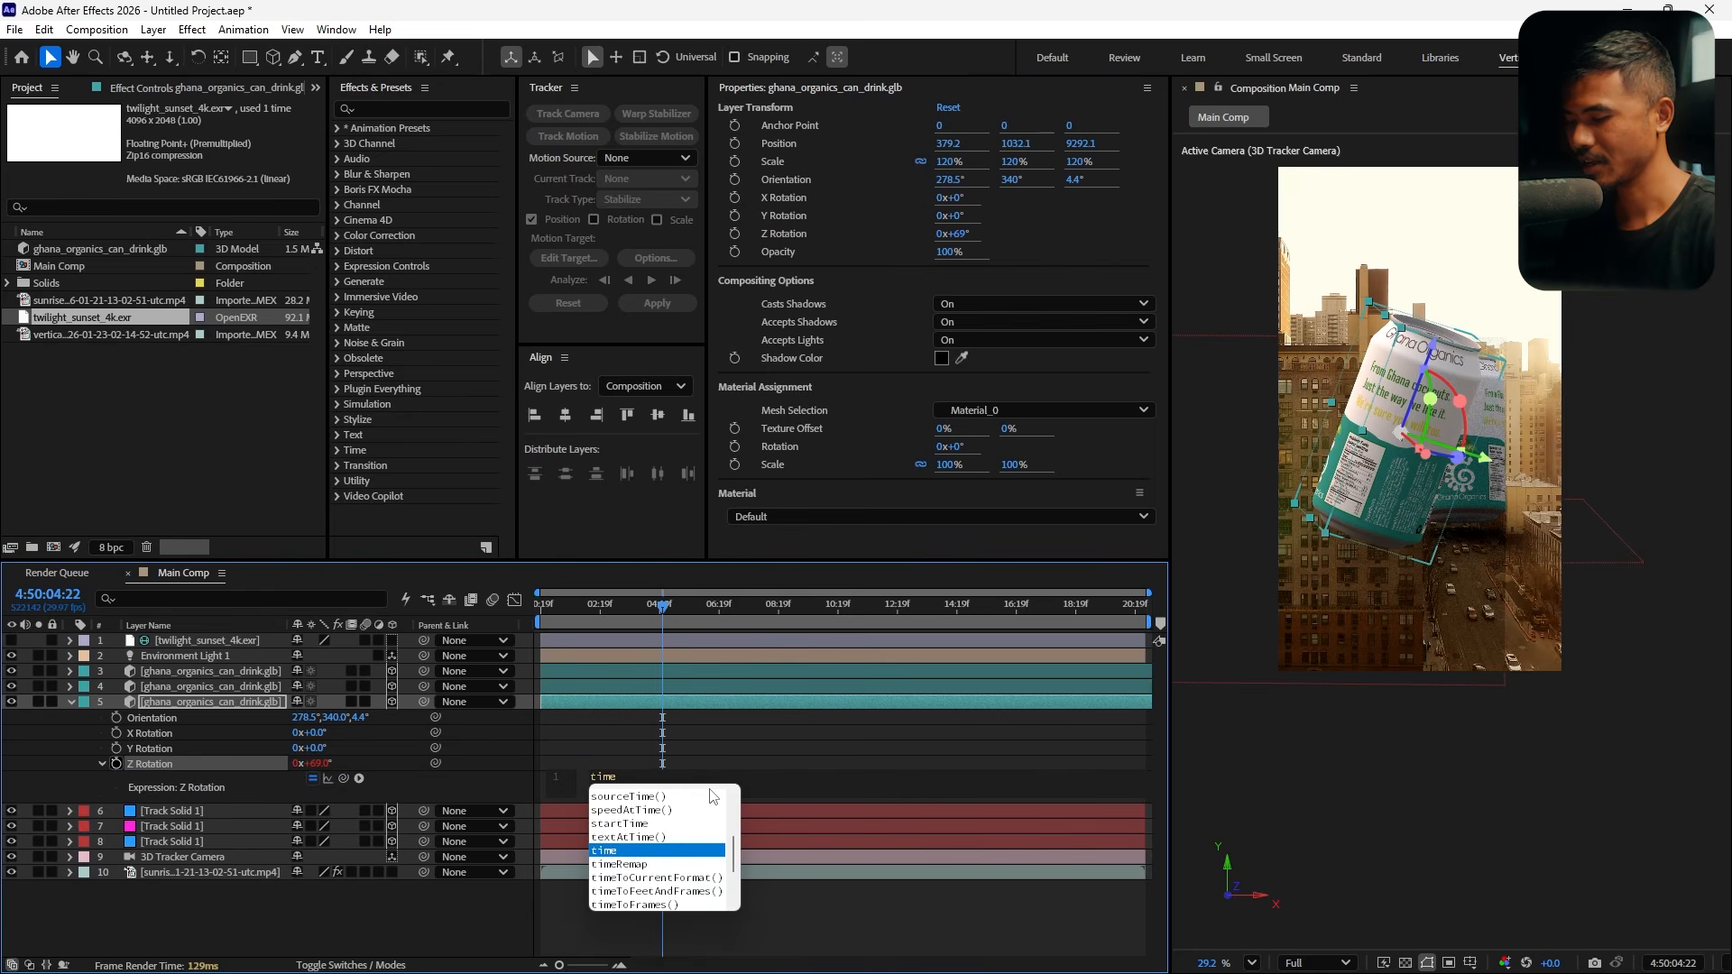
{"action": "type", "text": "*10"}
{"action": "key", "text": "KP_Enter"}
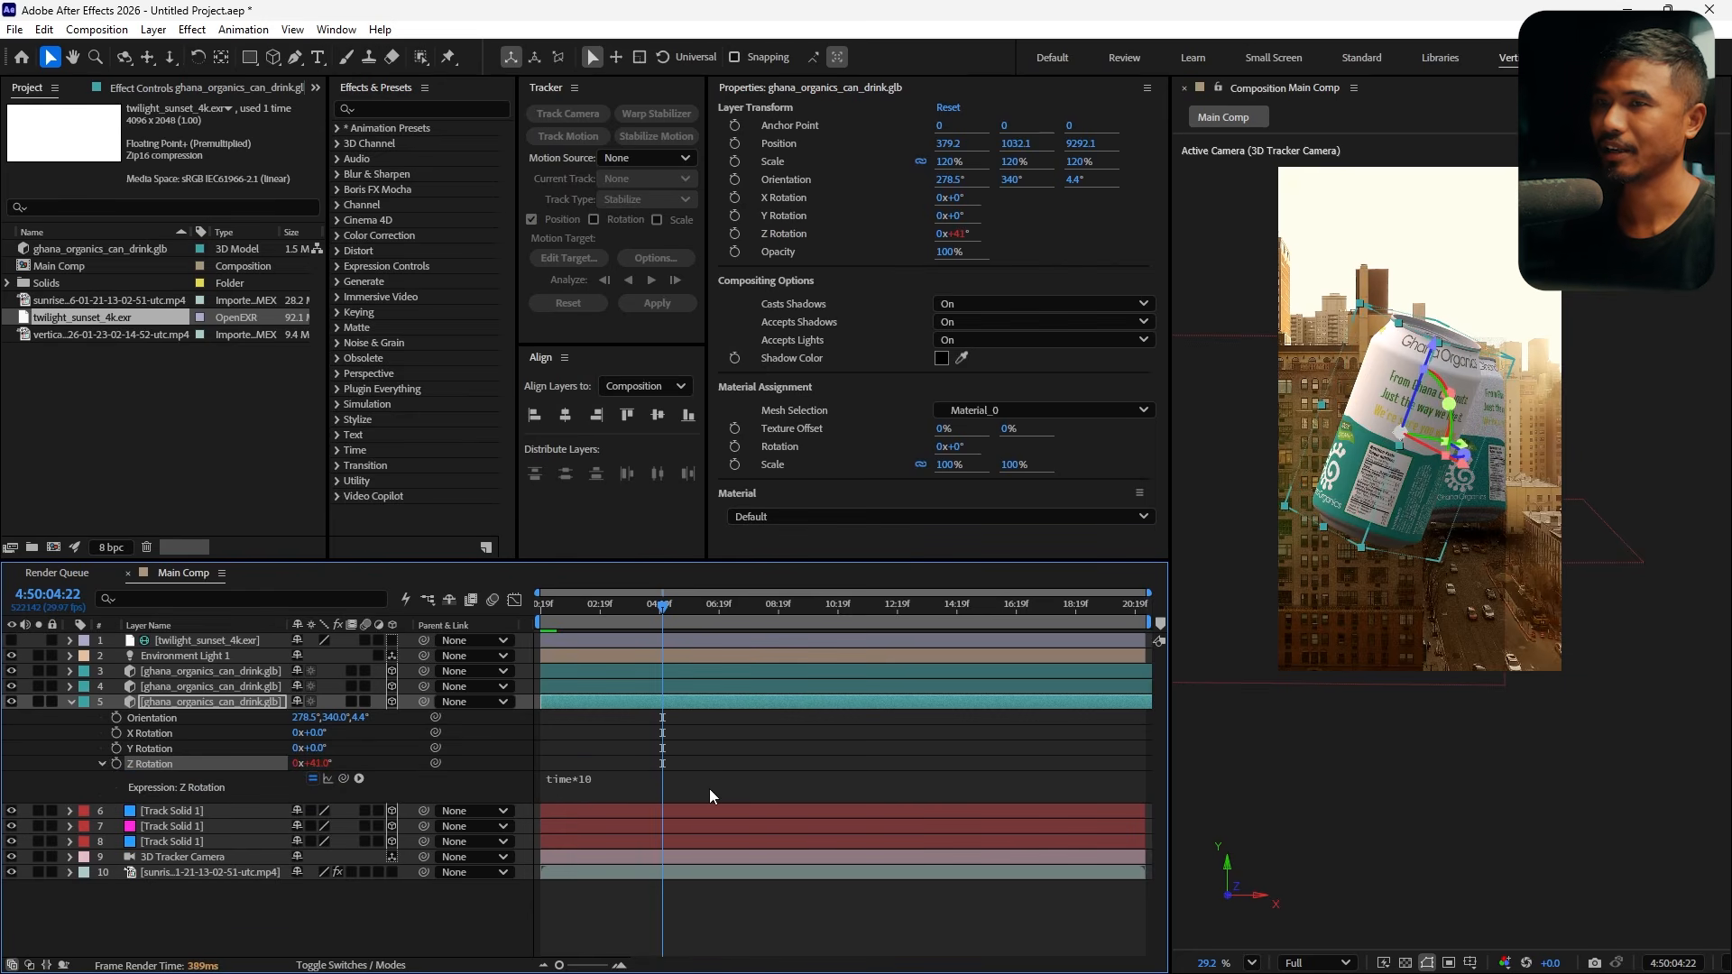
Scrub the timeline to review the spinning can in the shot
{"action": "left_click", "coordinate": [689, 606]}
{"action": "left_click_drag", "start_coordinate": [700, 629], "coordinate": [732, 662]}
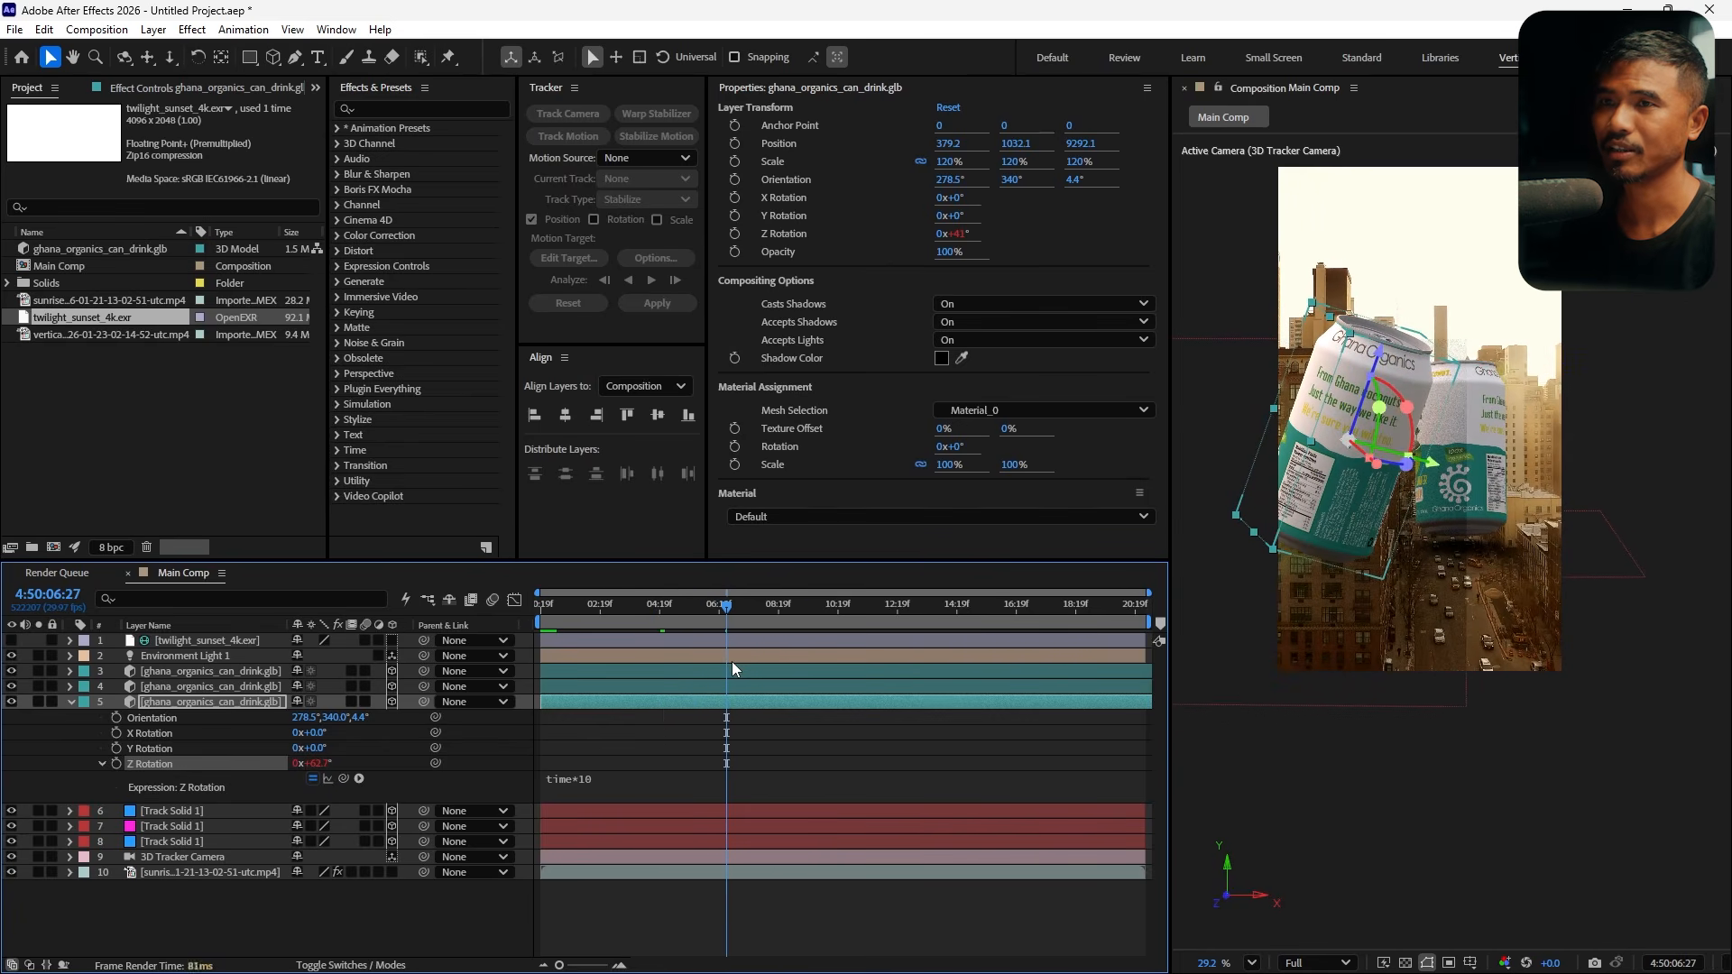
{"action": "left_click", "coordinate": [1431, 579]}
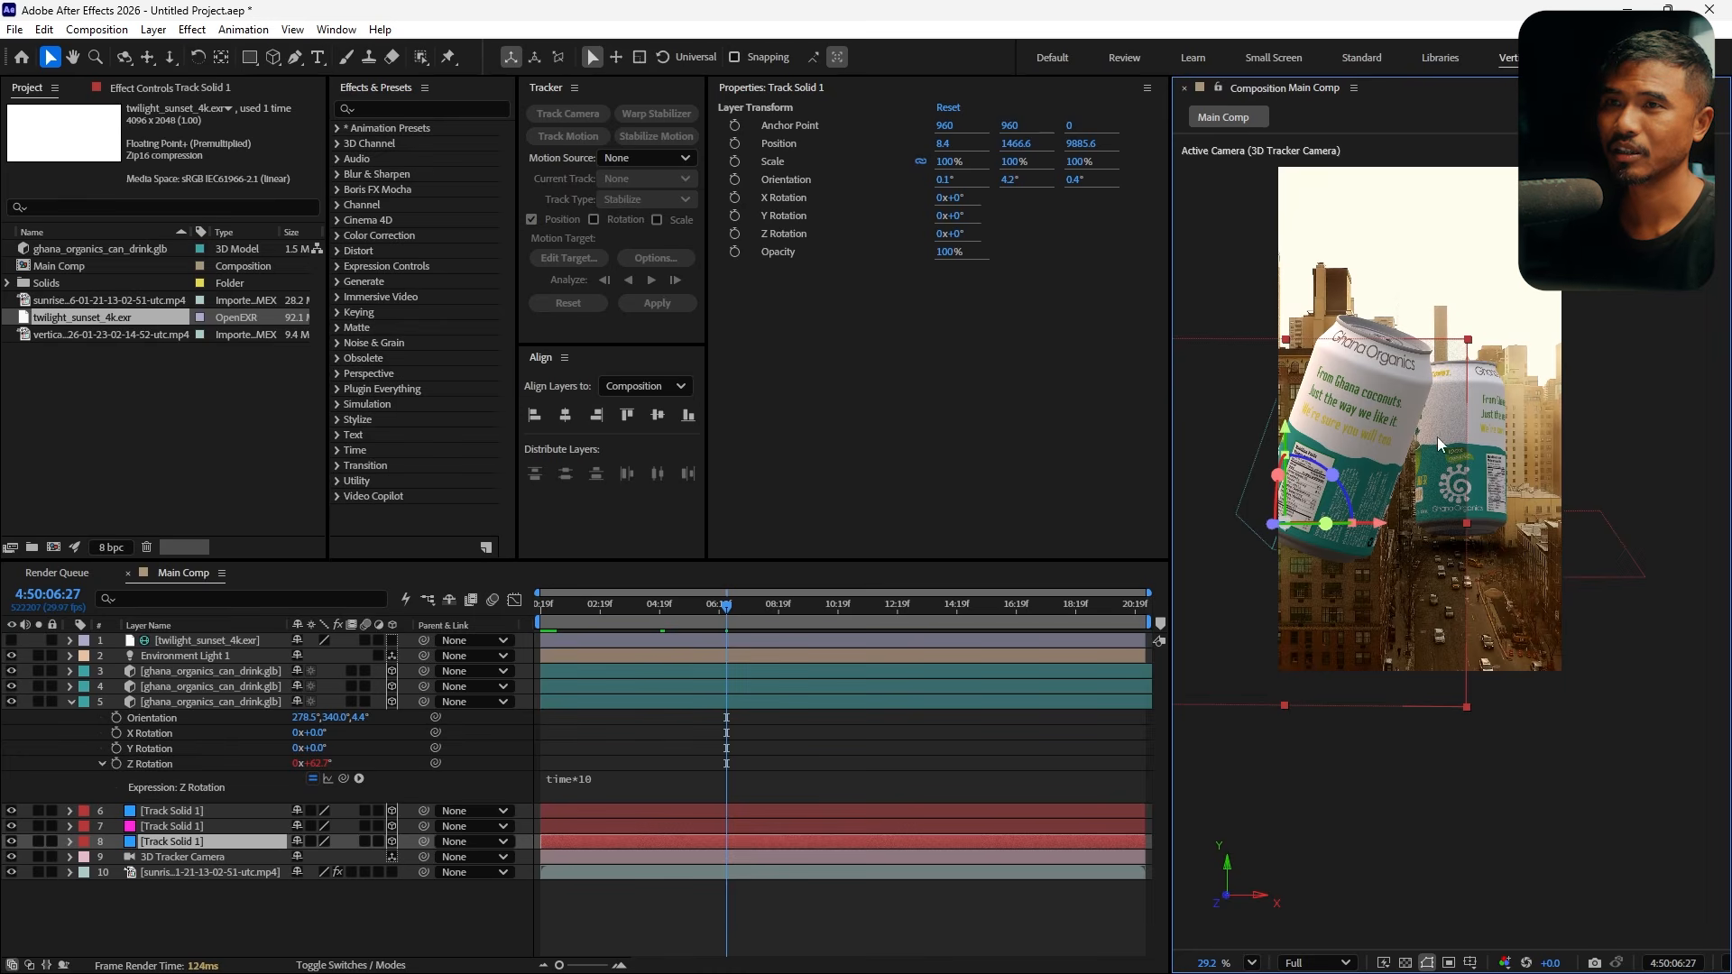
{"action": "scroll", "coordinate": [1392, 475], "scroll_direction": "down", "scroll_amount": 2}
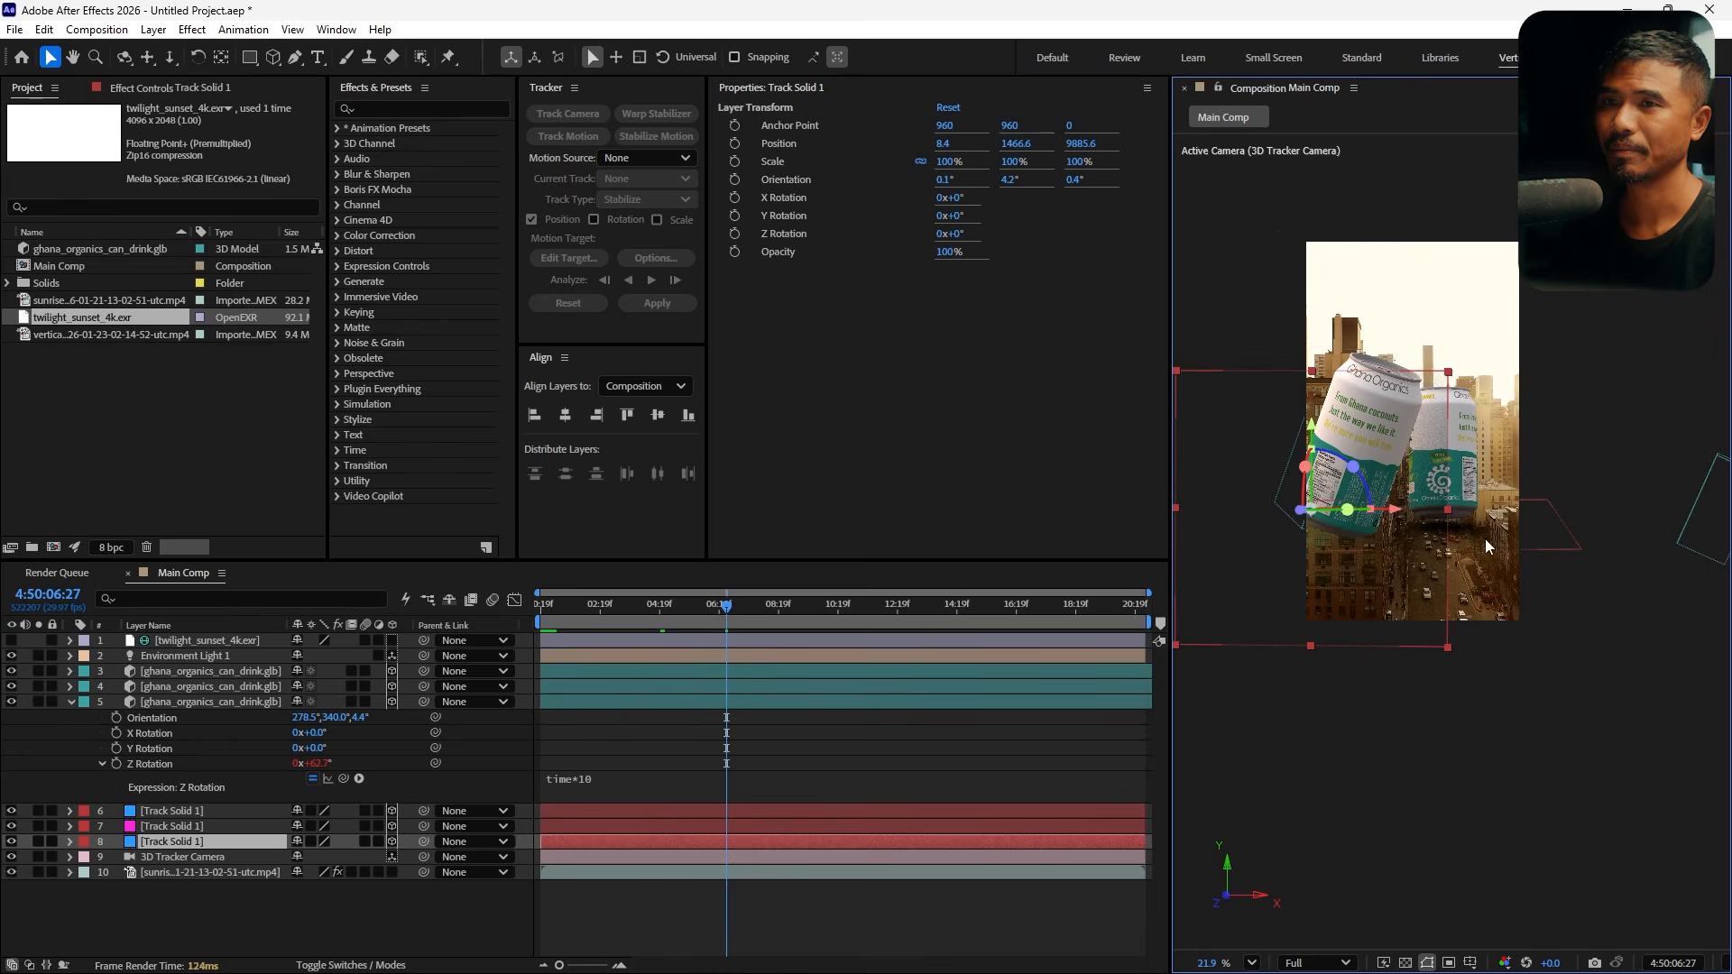
Stretch the third track solid to about 166% wide and 146% tall so it covers the street
{"action": "left_click_drag", "start_coordinate": [1449, 513], "coordinate": [1539, 511]}
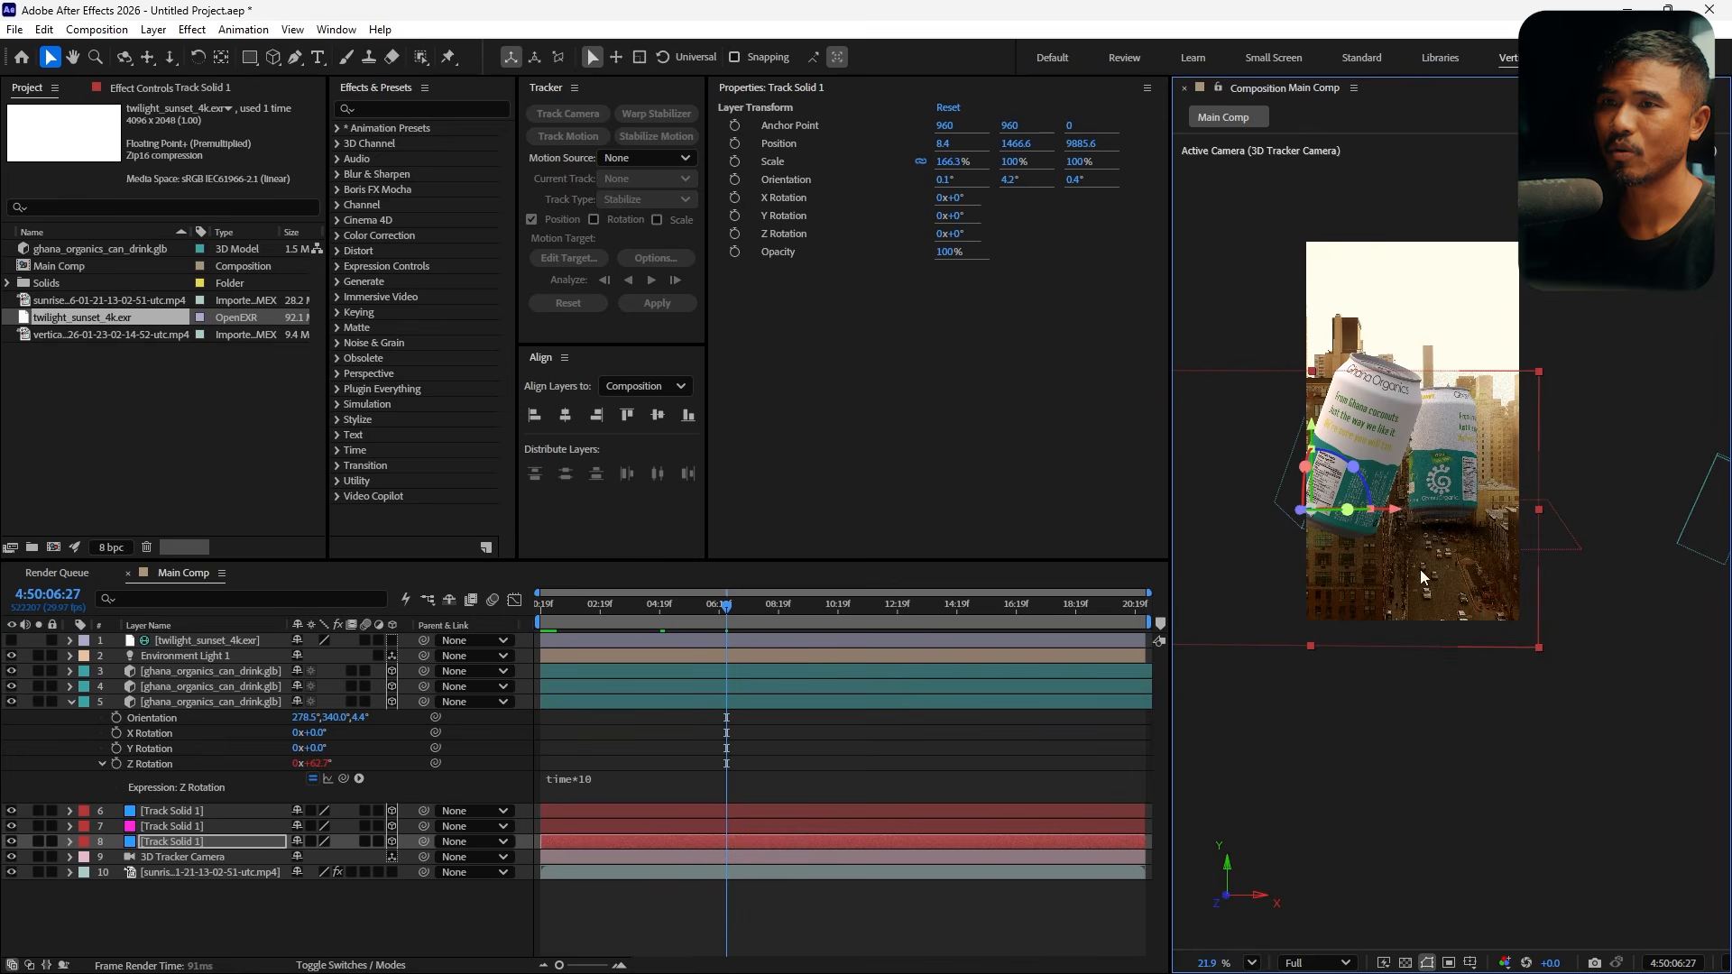
{"action": "left_click_drag", "start_coordinate": [1314, 647], "coordinate": [1322, 707]}
{"action": "scroll", "coordinate": [1380, 483], "scroll_direction": "up", "scroll_amount": 2}
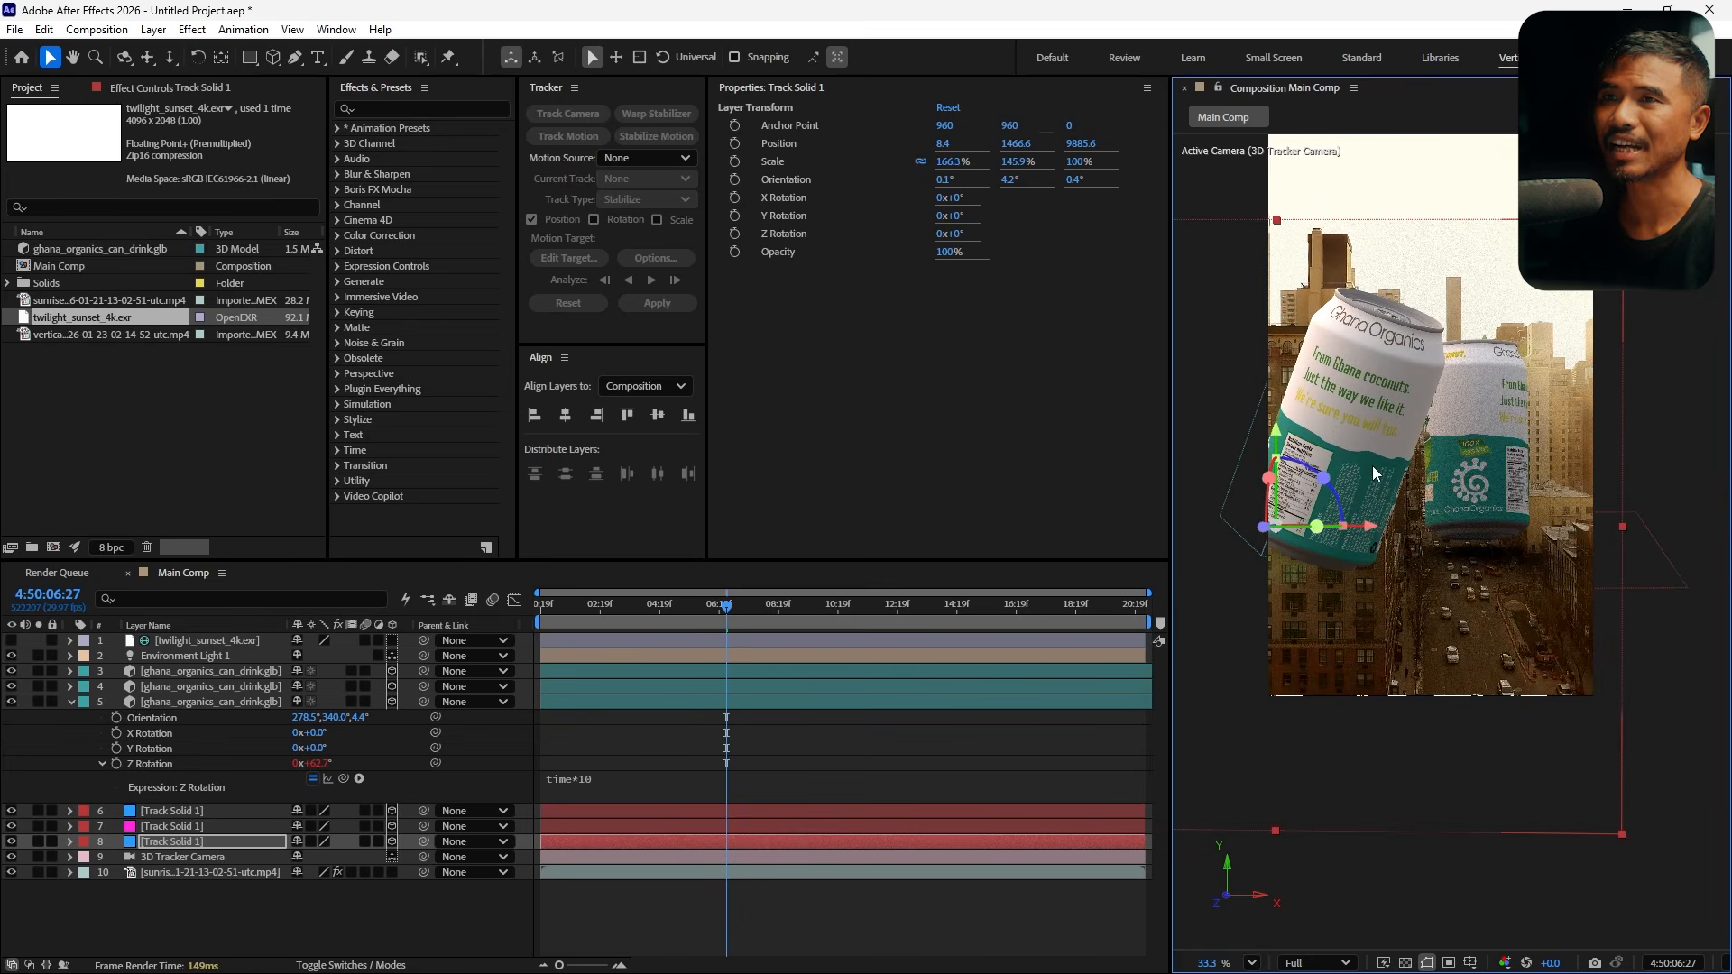
Add a full-layer rectangle mask to the third track solid and pull its right and top edges inward
{"action": "left_click", "coordinate": [189, 846]}
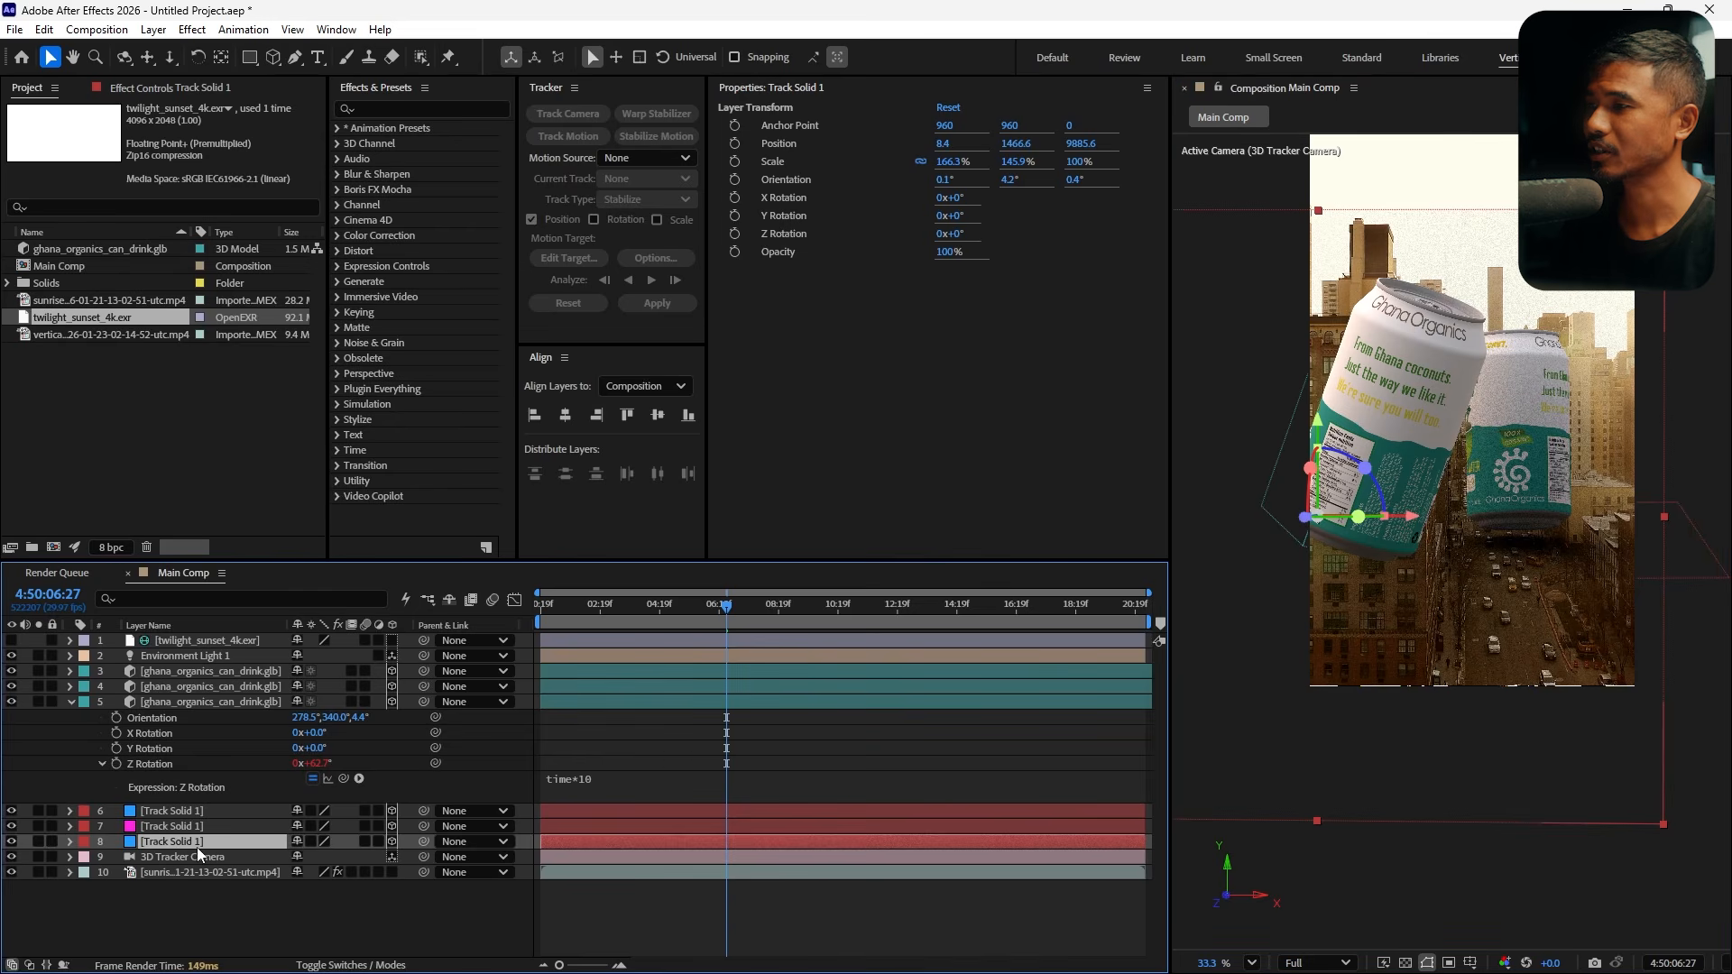
{"action": "double_click", "coordinate": [250, 57]}
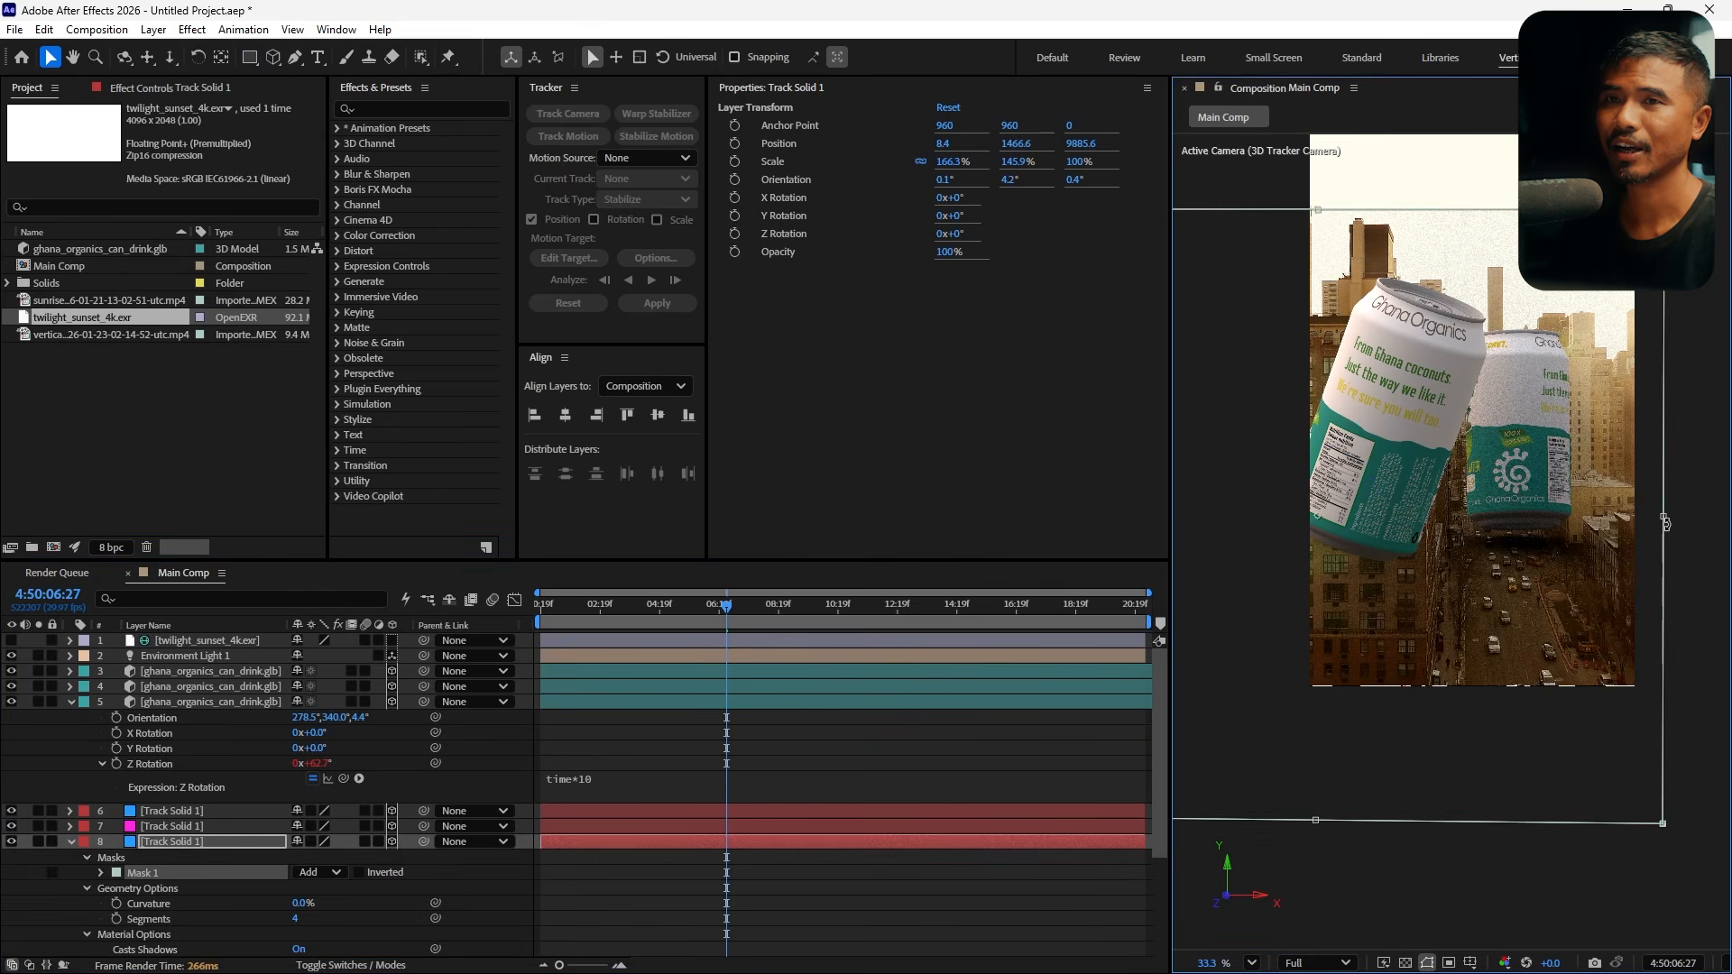
{"action": "left_click_drag", "start_coordinate": [1644, 526], "coordinate": [1426, 545]}
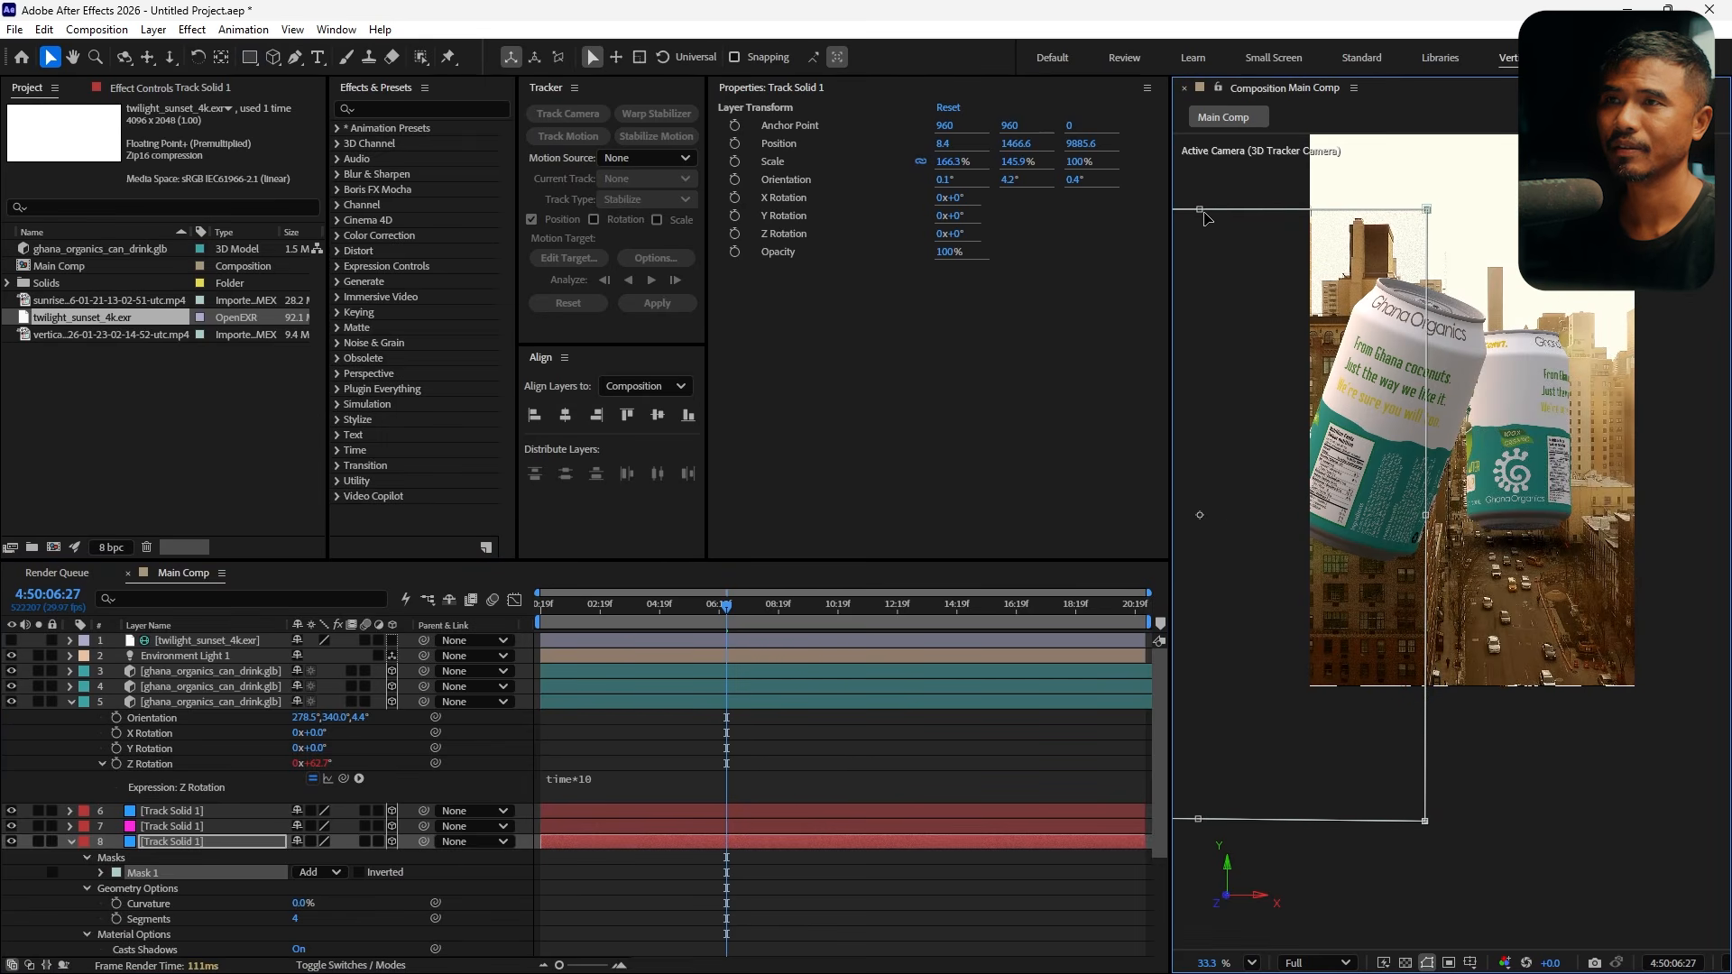
{"action": "left_click_drag", "start_coordinate": [1198, 212], "coordinate": [1201, 335]}
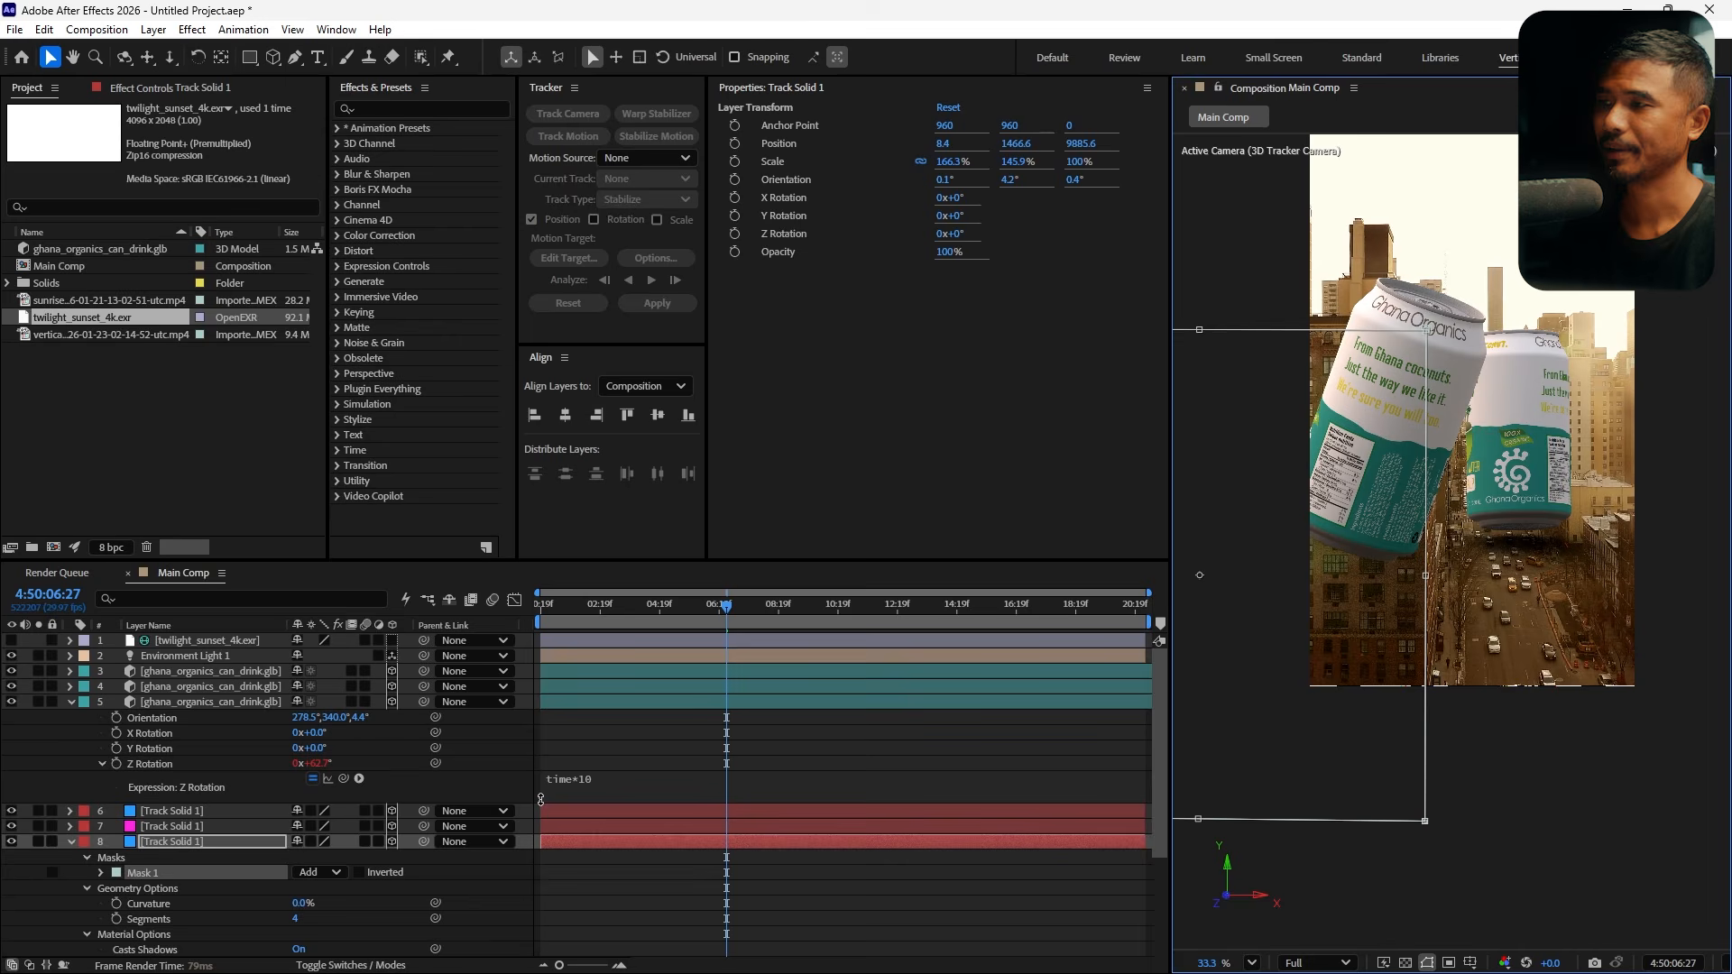
Set the solid's mask feather to 84 pixels
{"action": "key", "text": "f"}
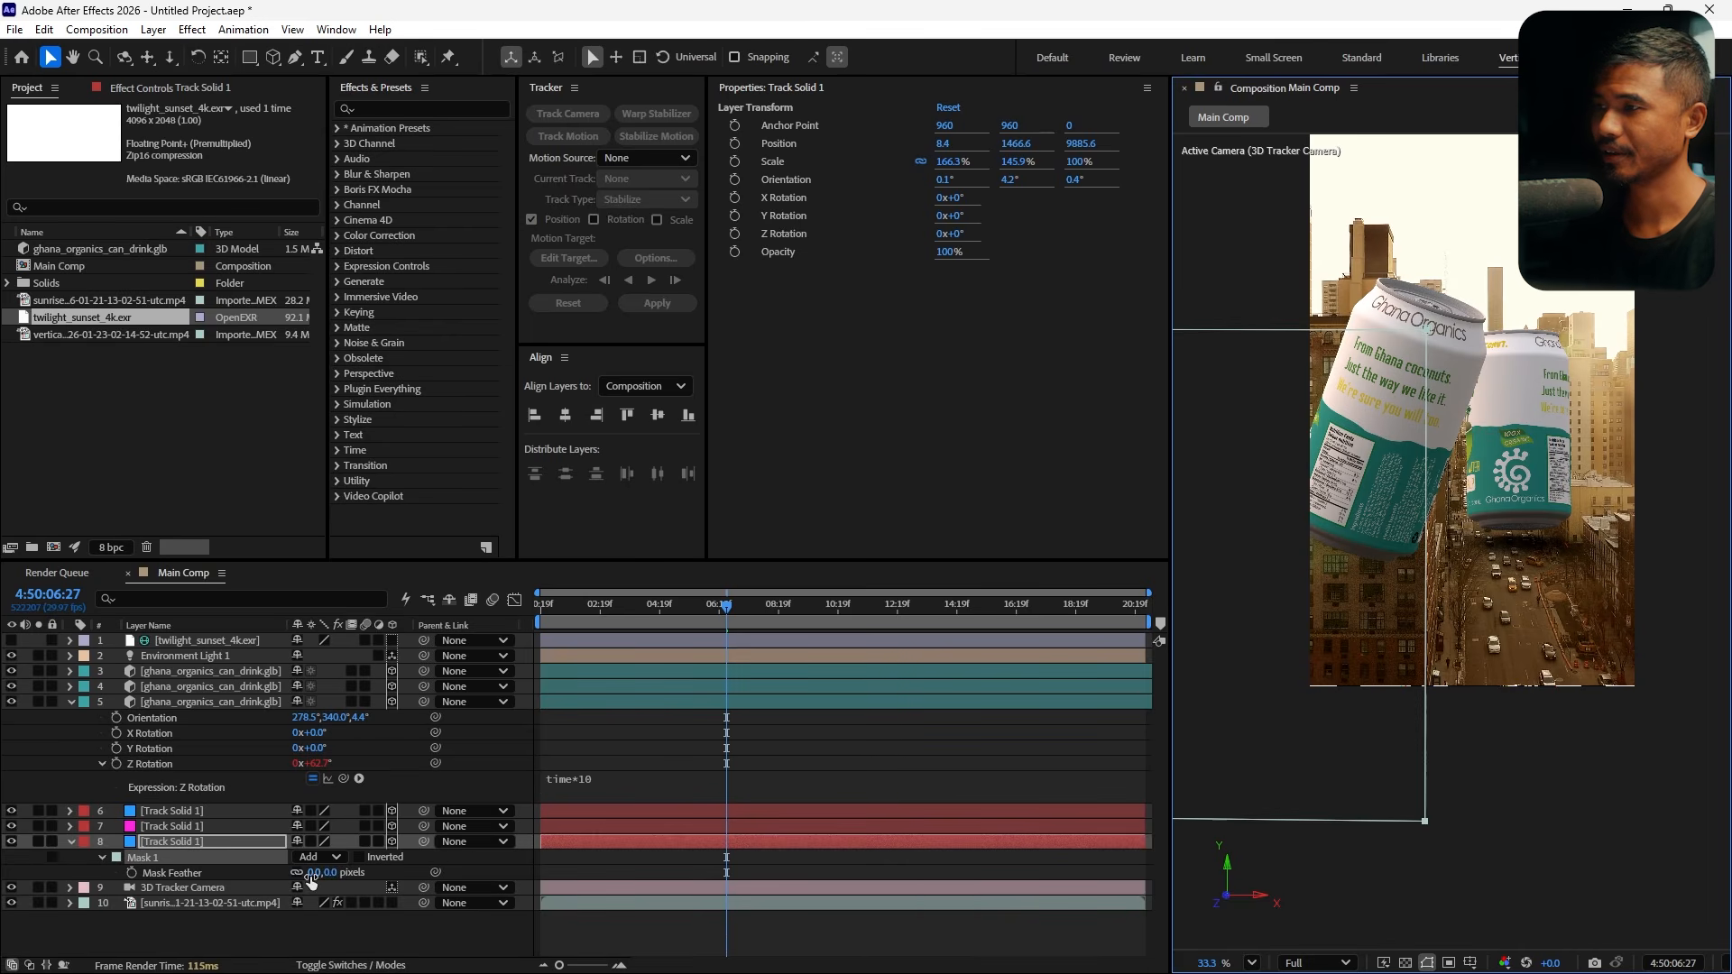
{"action": "left_click_drag", "start_coordinate": [311, 875], "coordinate": [391, 884]}
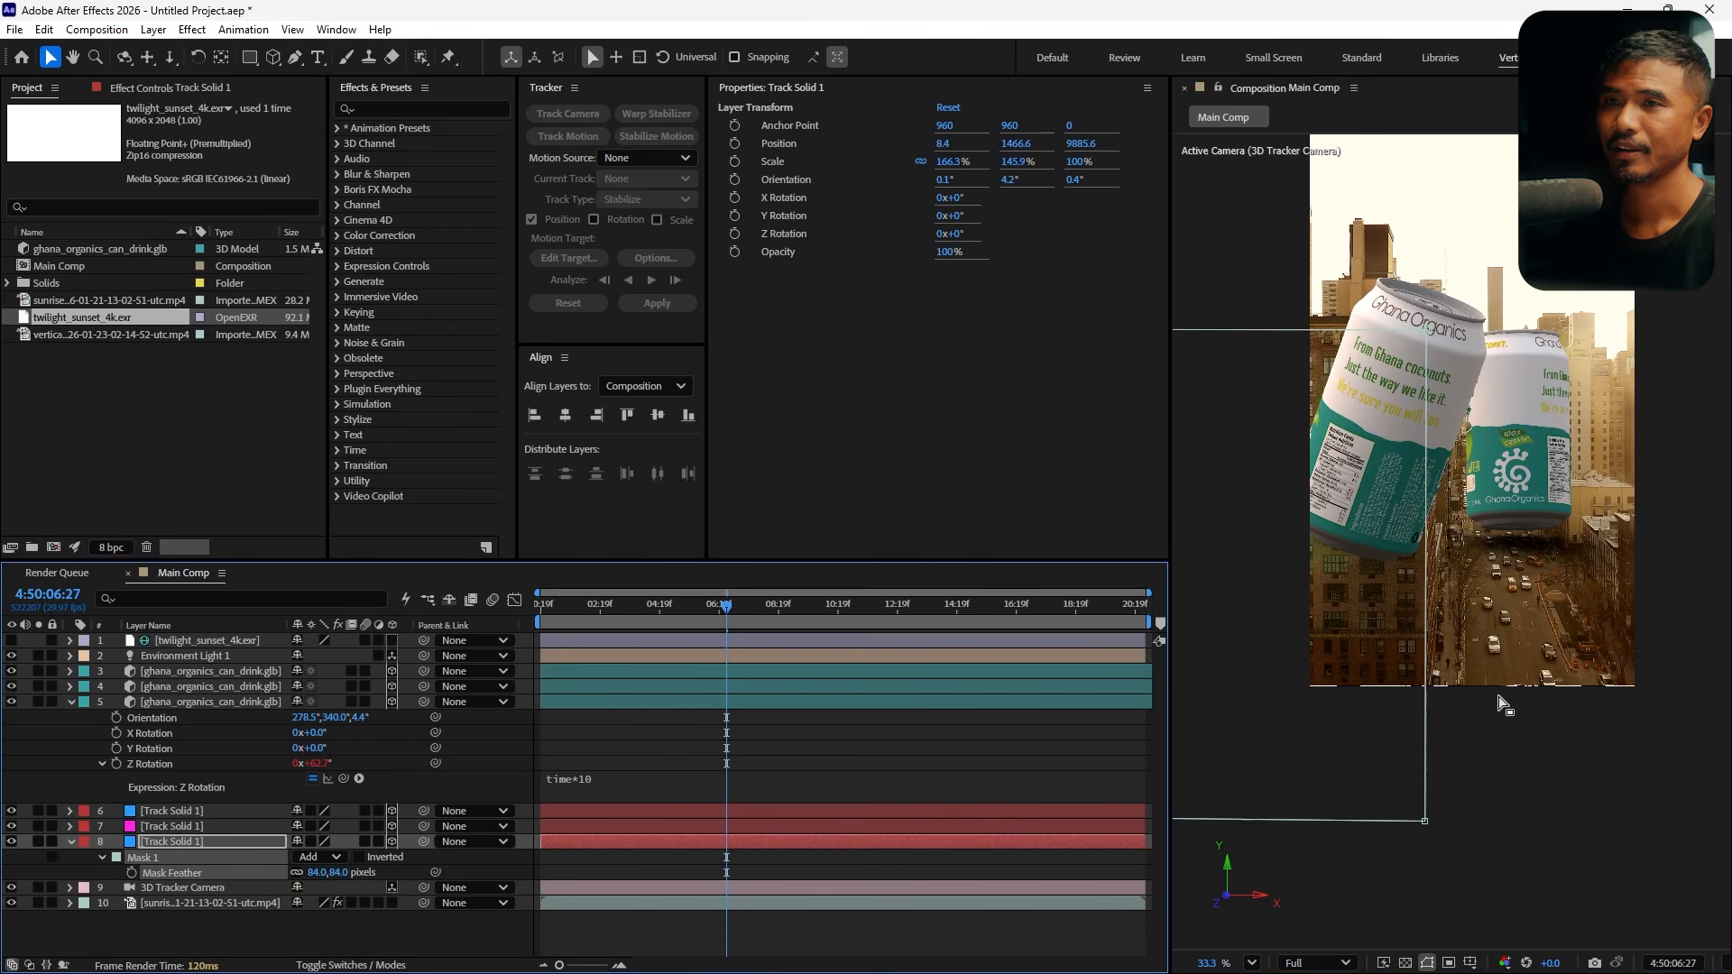
{"action": "left_click", "coordinate": [1553, 827]}
Scrub the timeline to review the masked shadow catcher under the cans
{"action": "left_click_drag", "start_coordinate": [706, 615], "coordinate": [625, 663]}
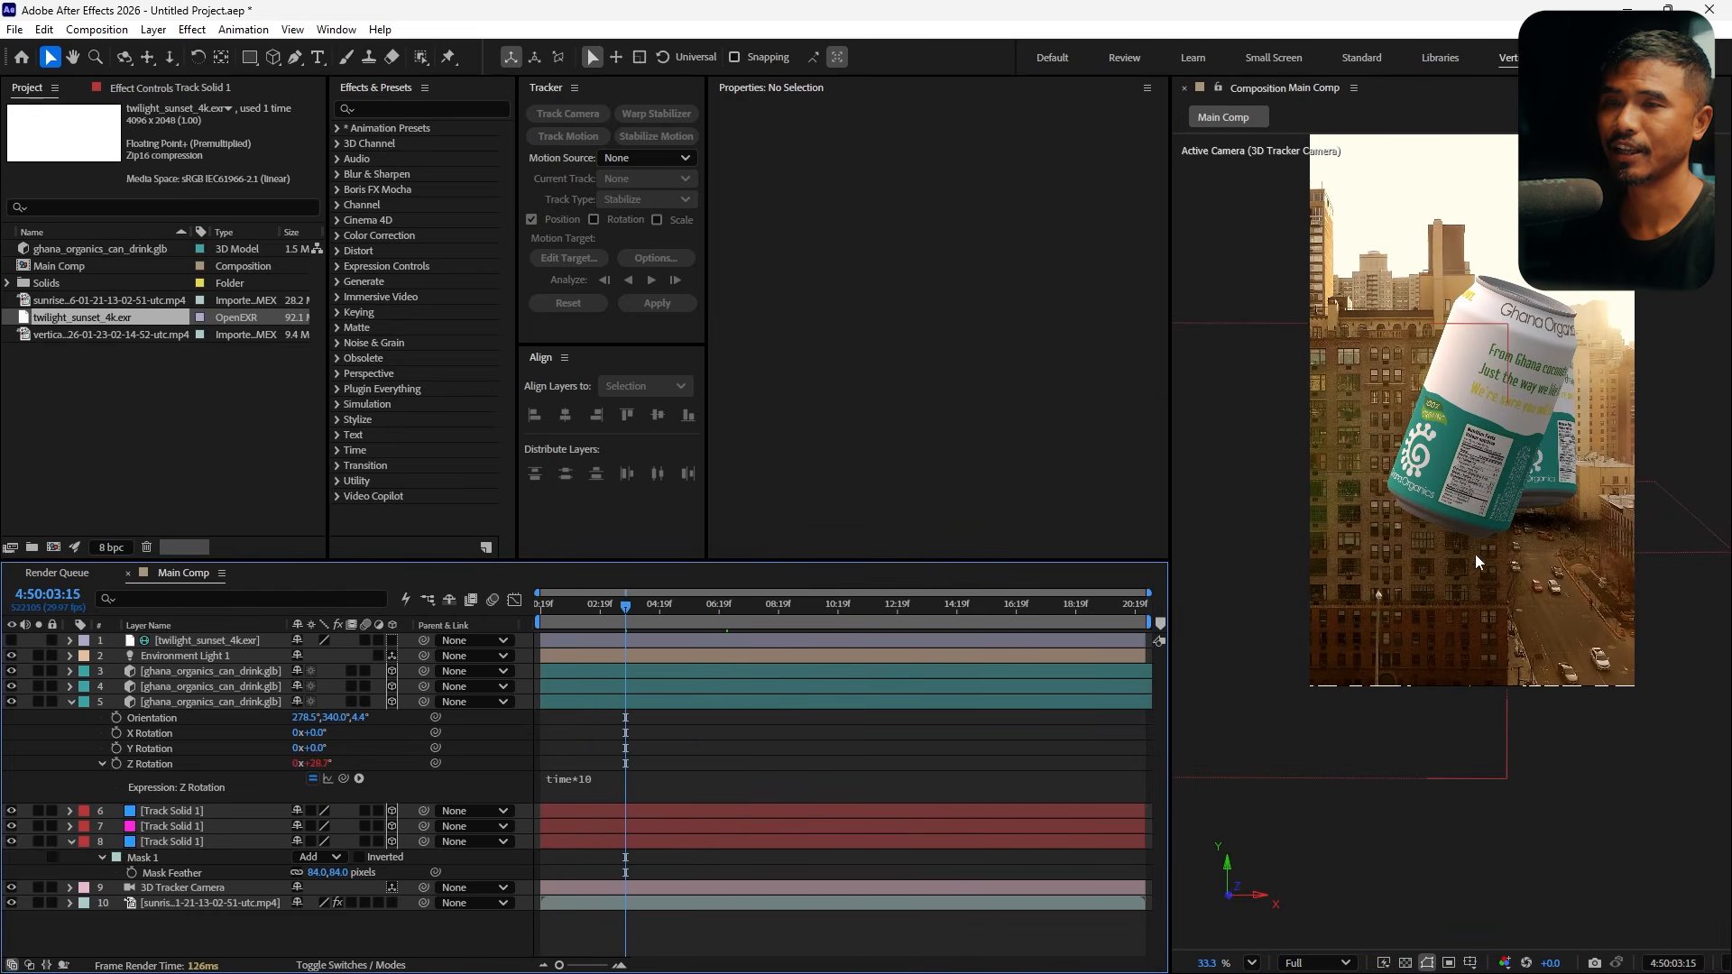
{"action": "left_click", "coordinate": [72, 845]}
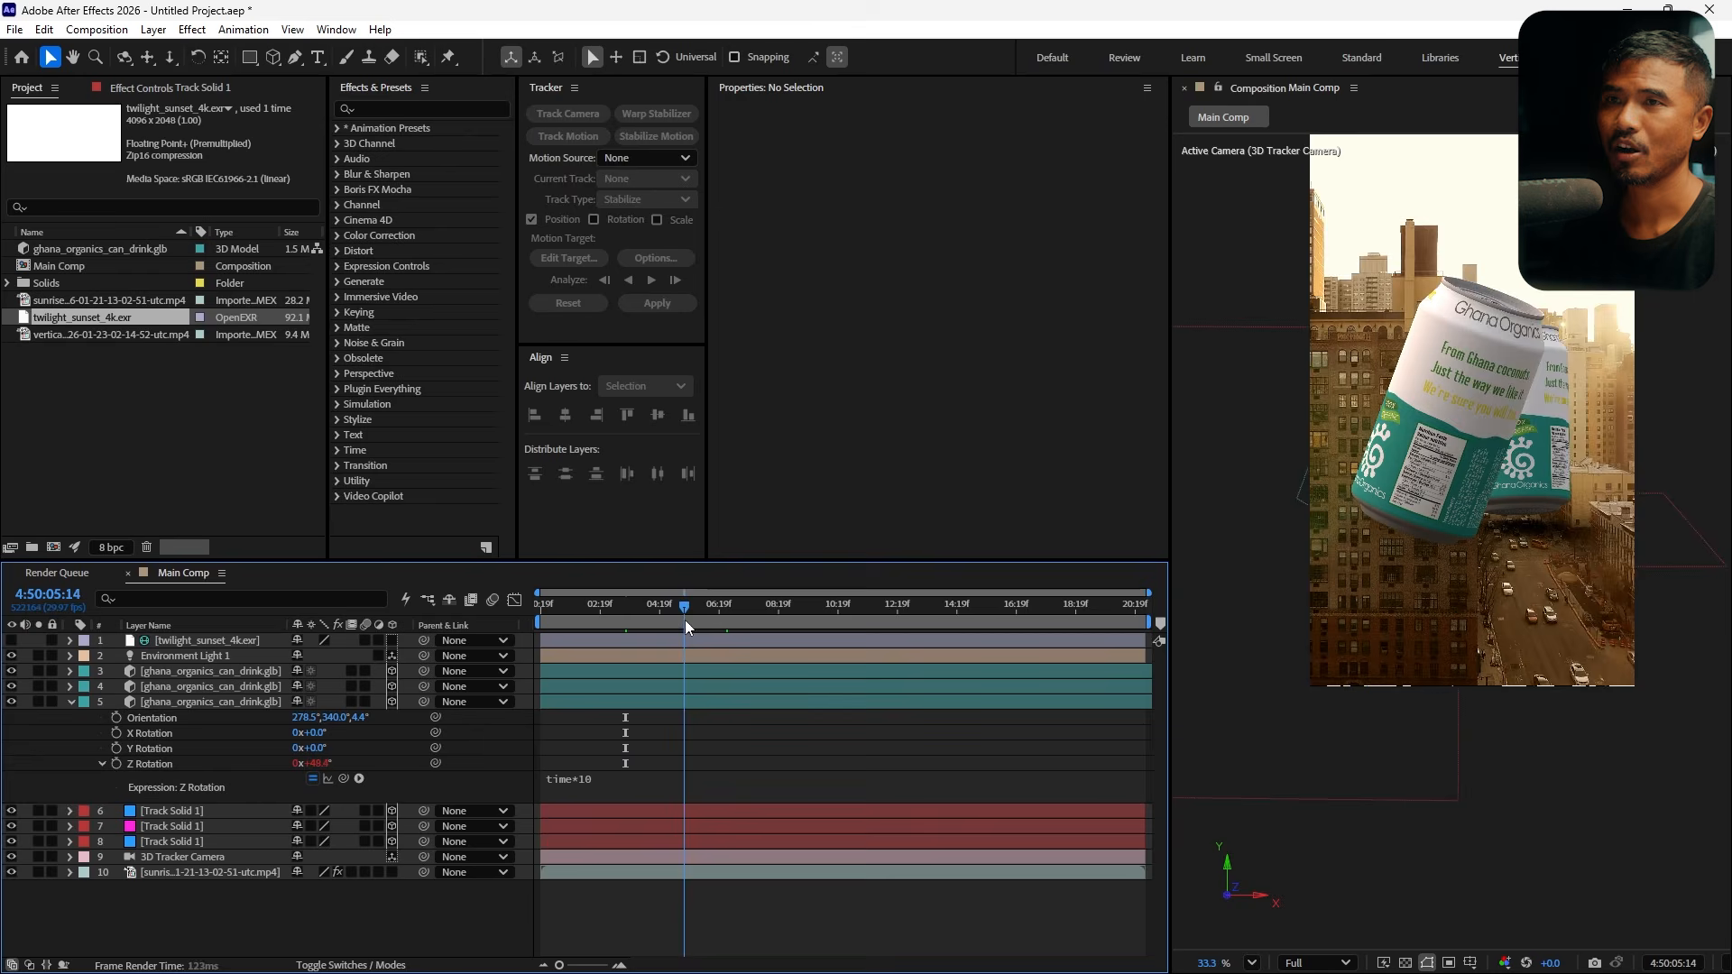
{"action": "left_click_drag", "start_coordinate": [685, 620], "coordinate": [826, 643]}
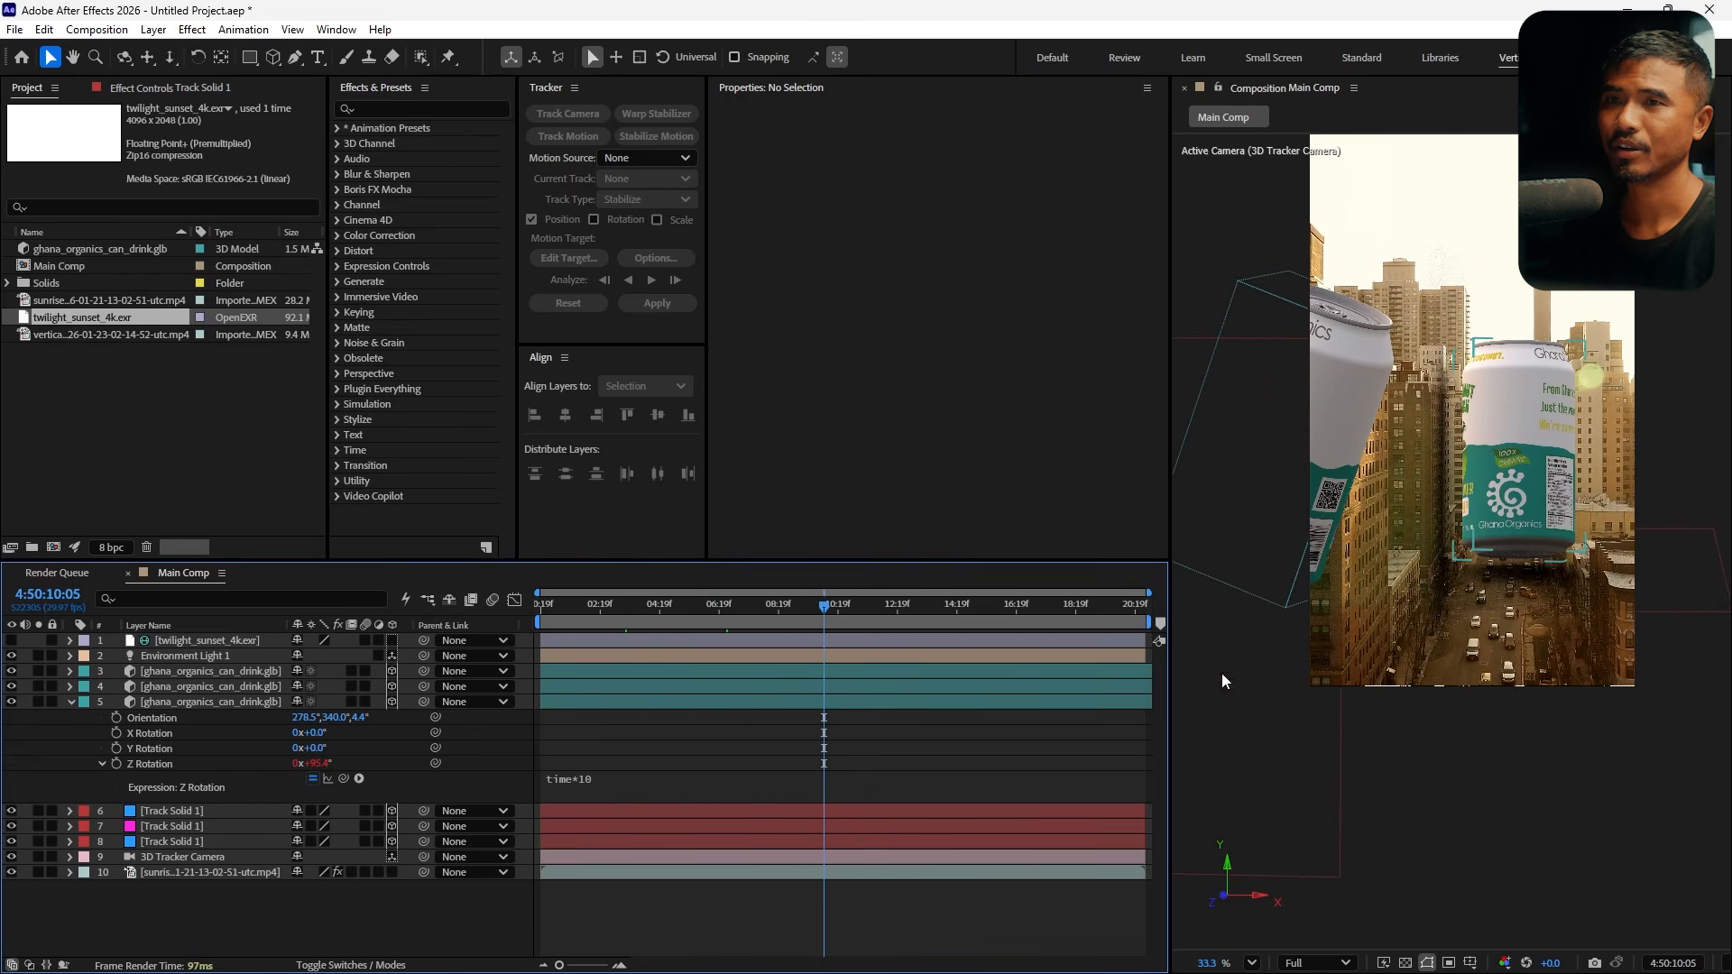
Select the back can and move it to about 828, 893, 13319
{"action": "left_click", "coordinate": [1516, 455]}
{"action": "left_click_drag", "start_coordinate": [1524, 363], "coordinate": [1539, 321]}
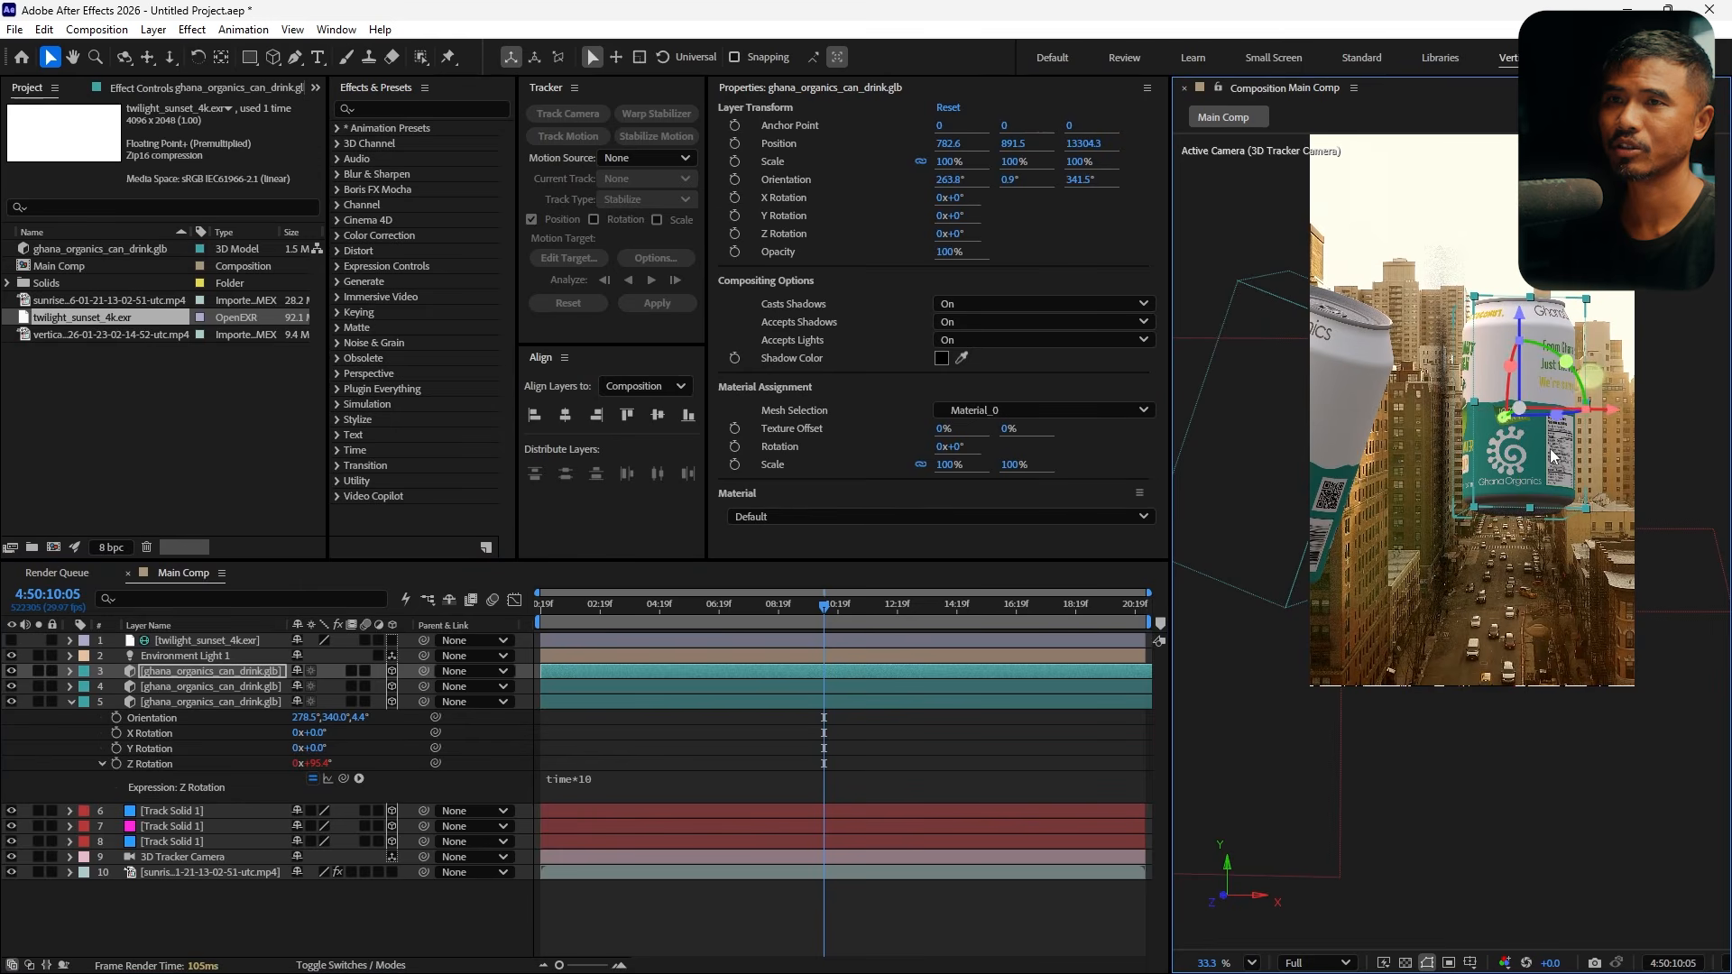
{"action": "left_click_drag", "start_coordinate": [1607, 420], "coordinate": [1621, 420]}
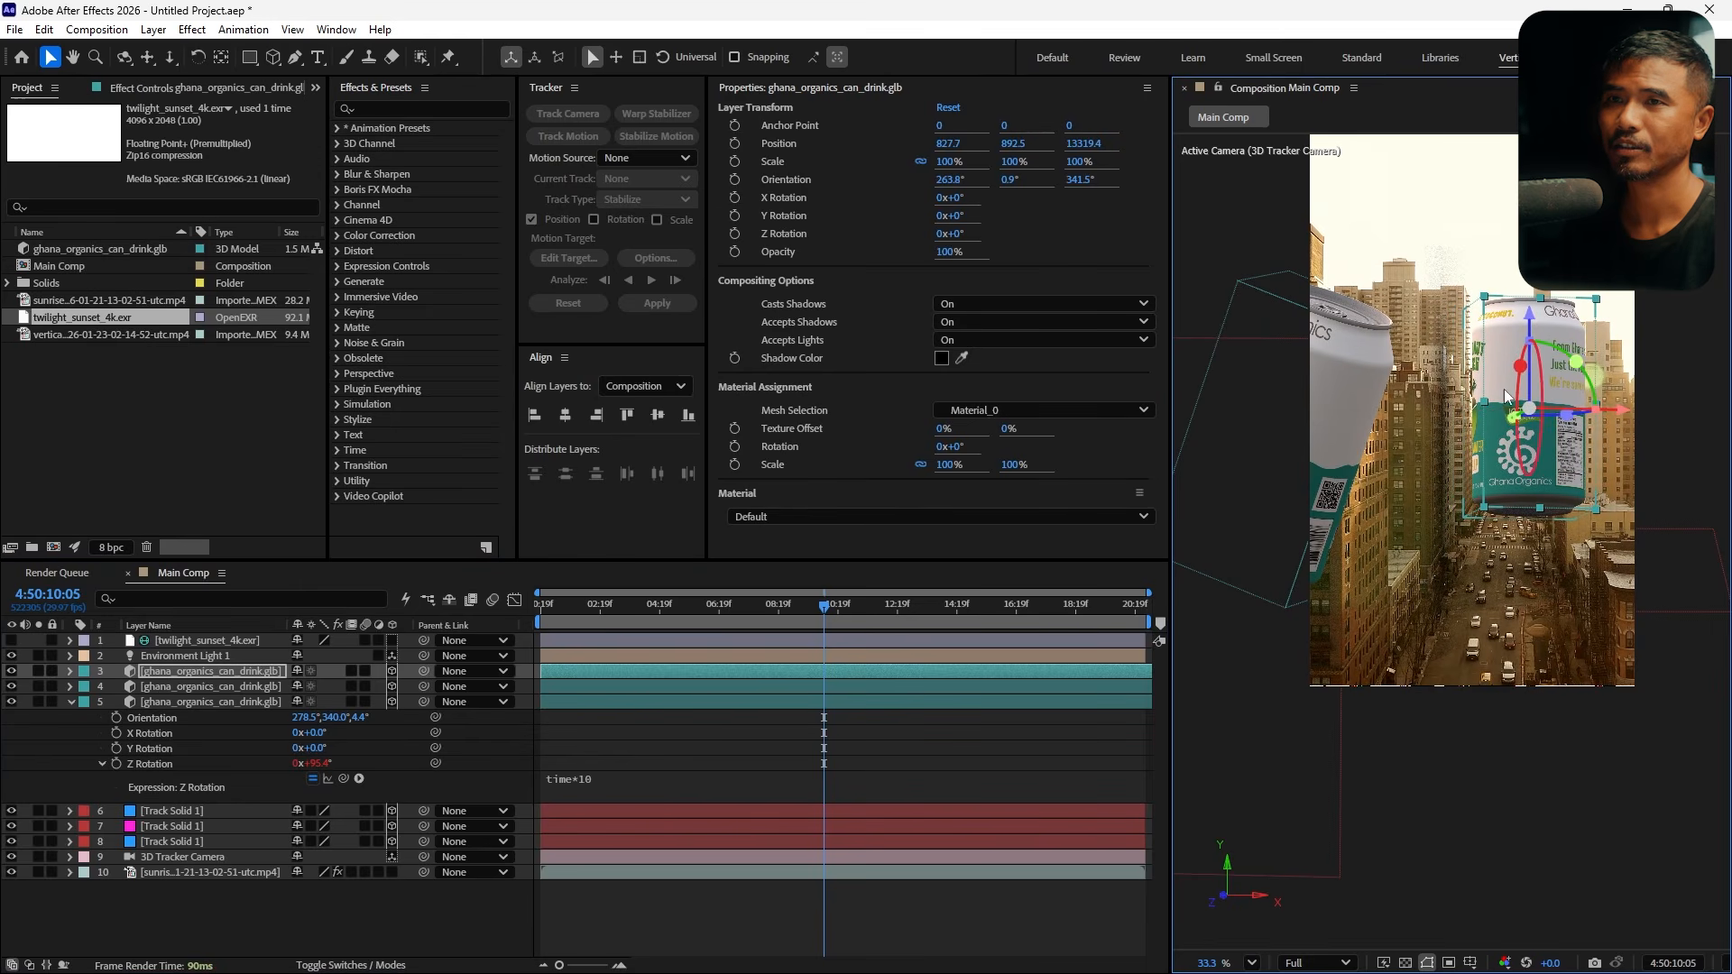
Scale the back can to 111% and tilt its orientation to about 260°, 349.5°, 341.1°
{"action": "key", "text": "s"}
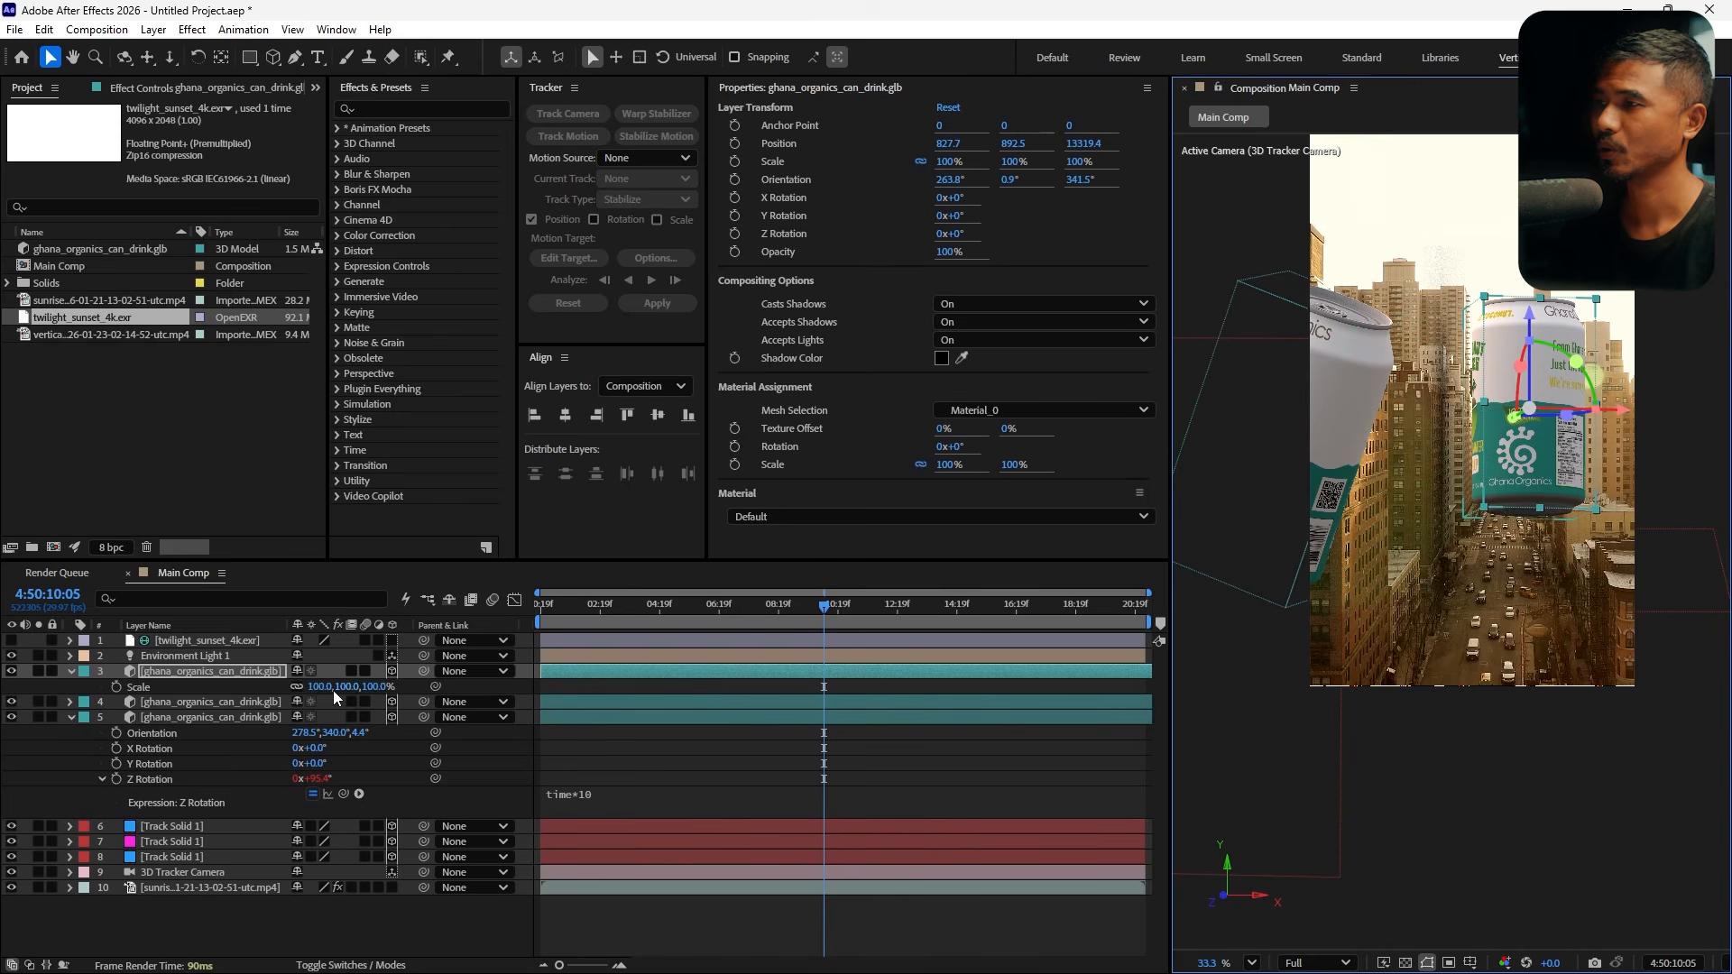
{"action": "left_click_drag", "start_coordinate": [325, 688], "coordinate": [340, 688]}
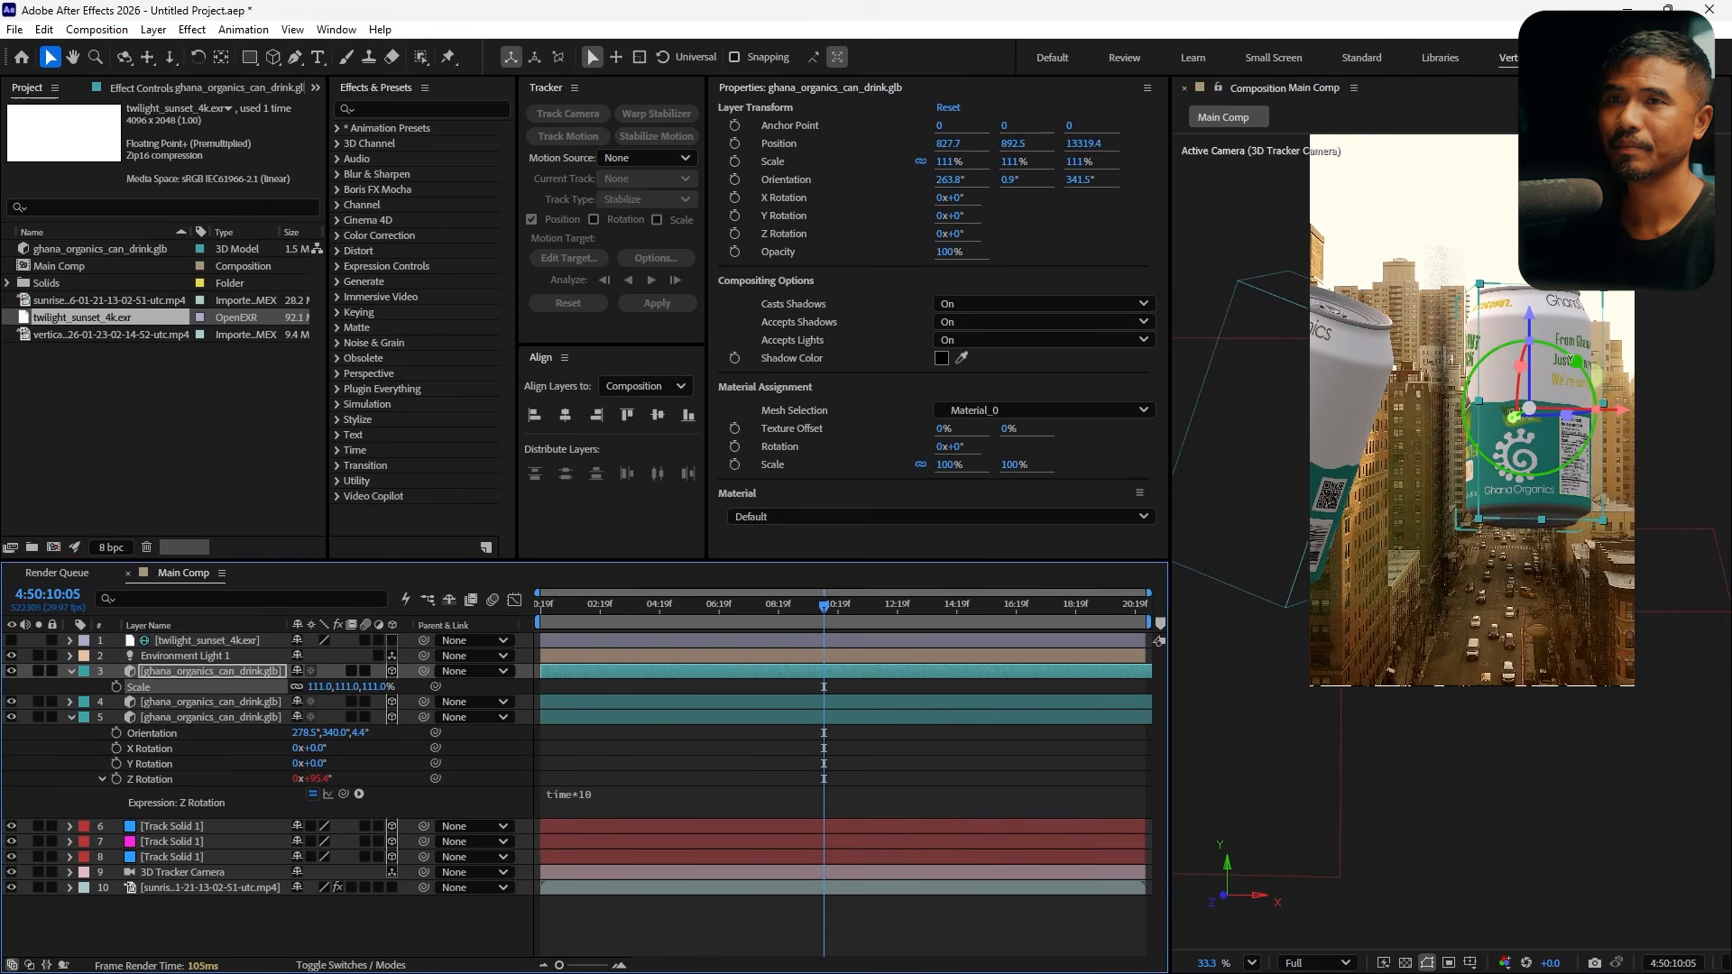
{"action": "left_click_drag", "start_coordinate": [1576, 361], "coordinate": [1573, 379]}
Try adding a time* expression to the back can's Z Rotation, then clear the expression text
{"action": "key", "text": "r"}
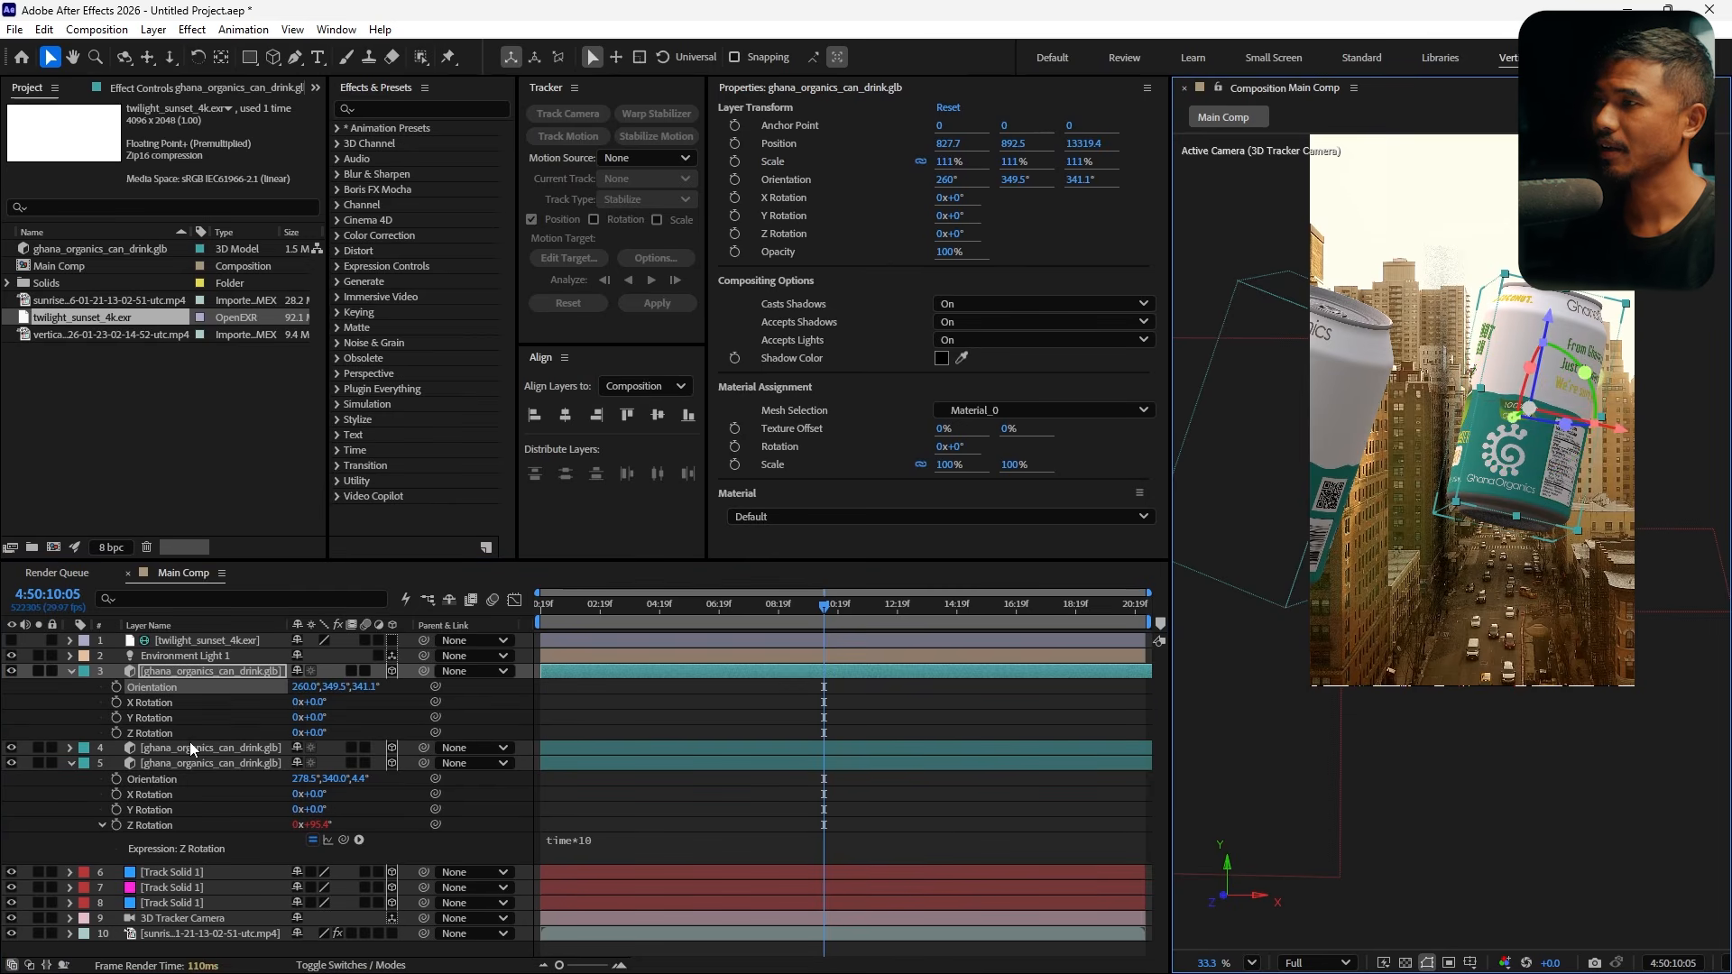
{"action": "left_click", "coordinate": [177, 733]}
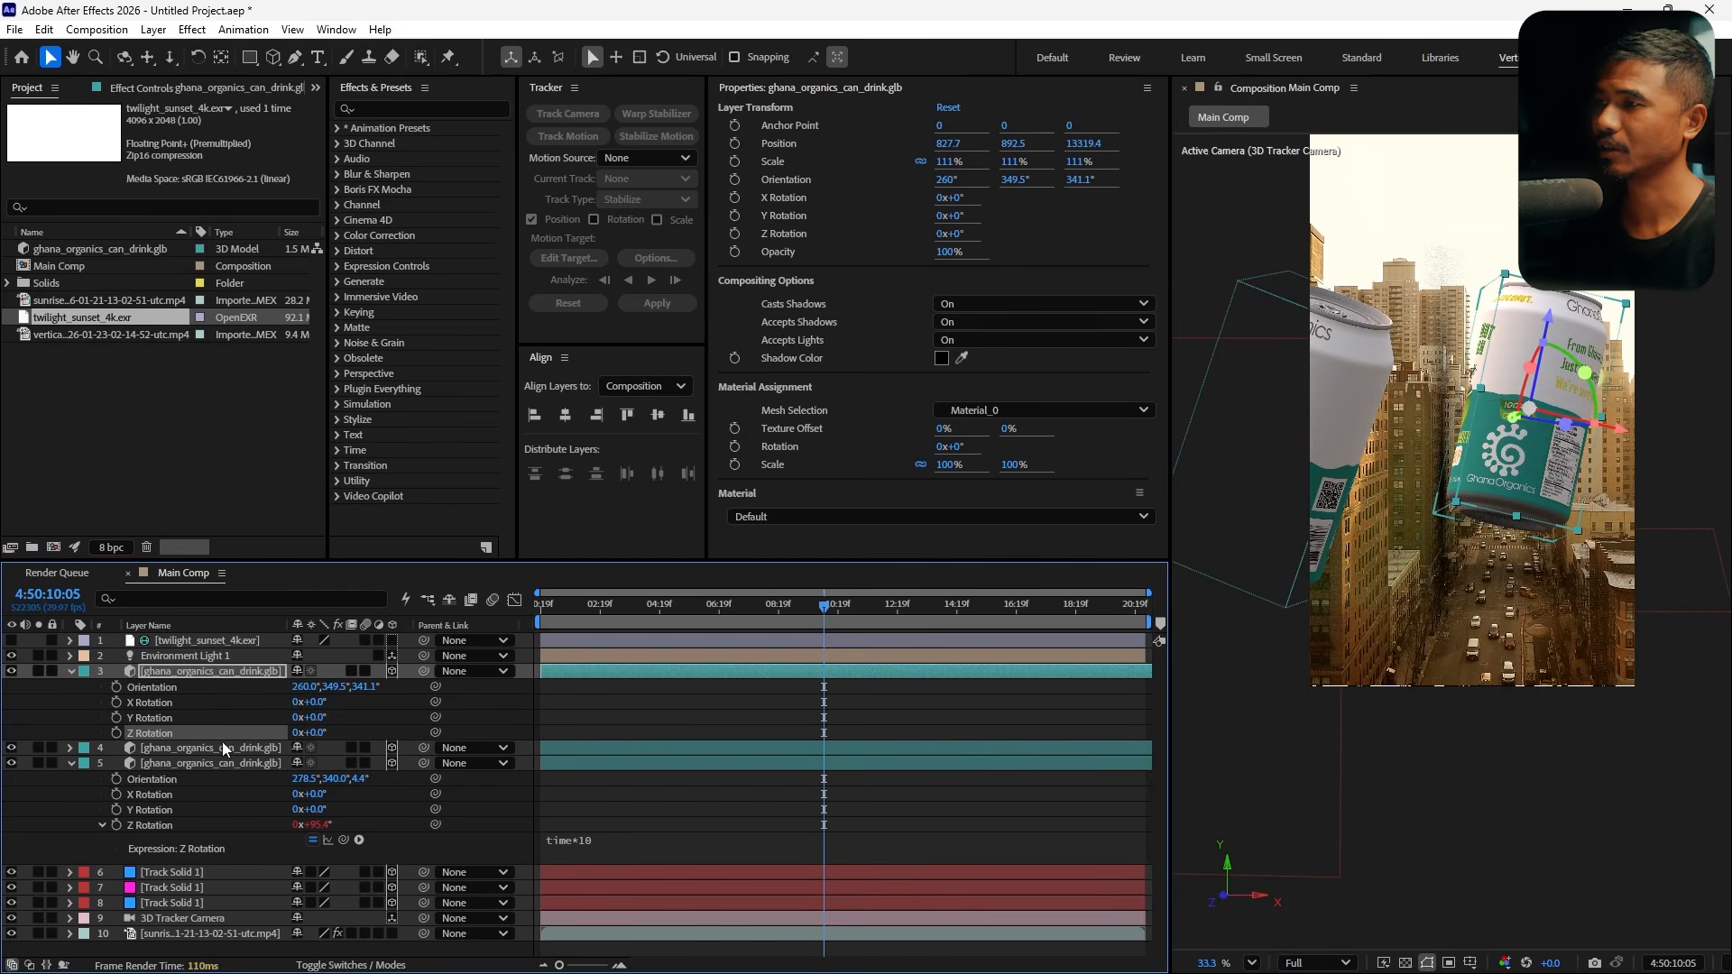
{"action": "left_click", "coordinate": [115, 733], "text": "alt"}
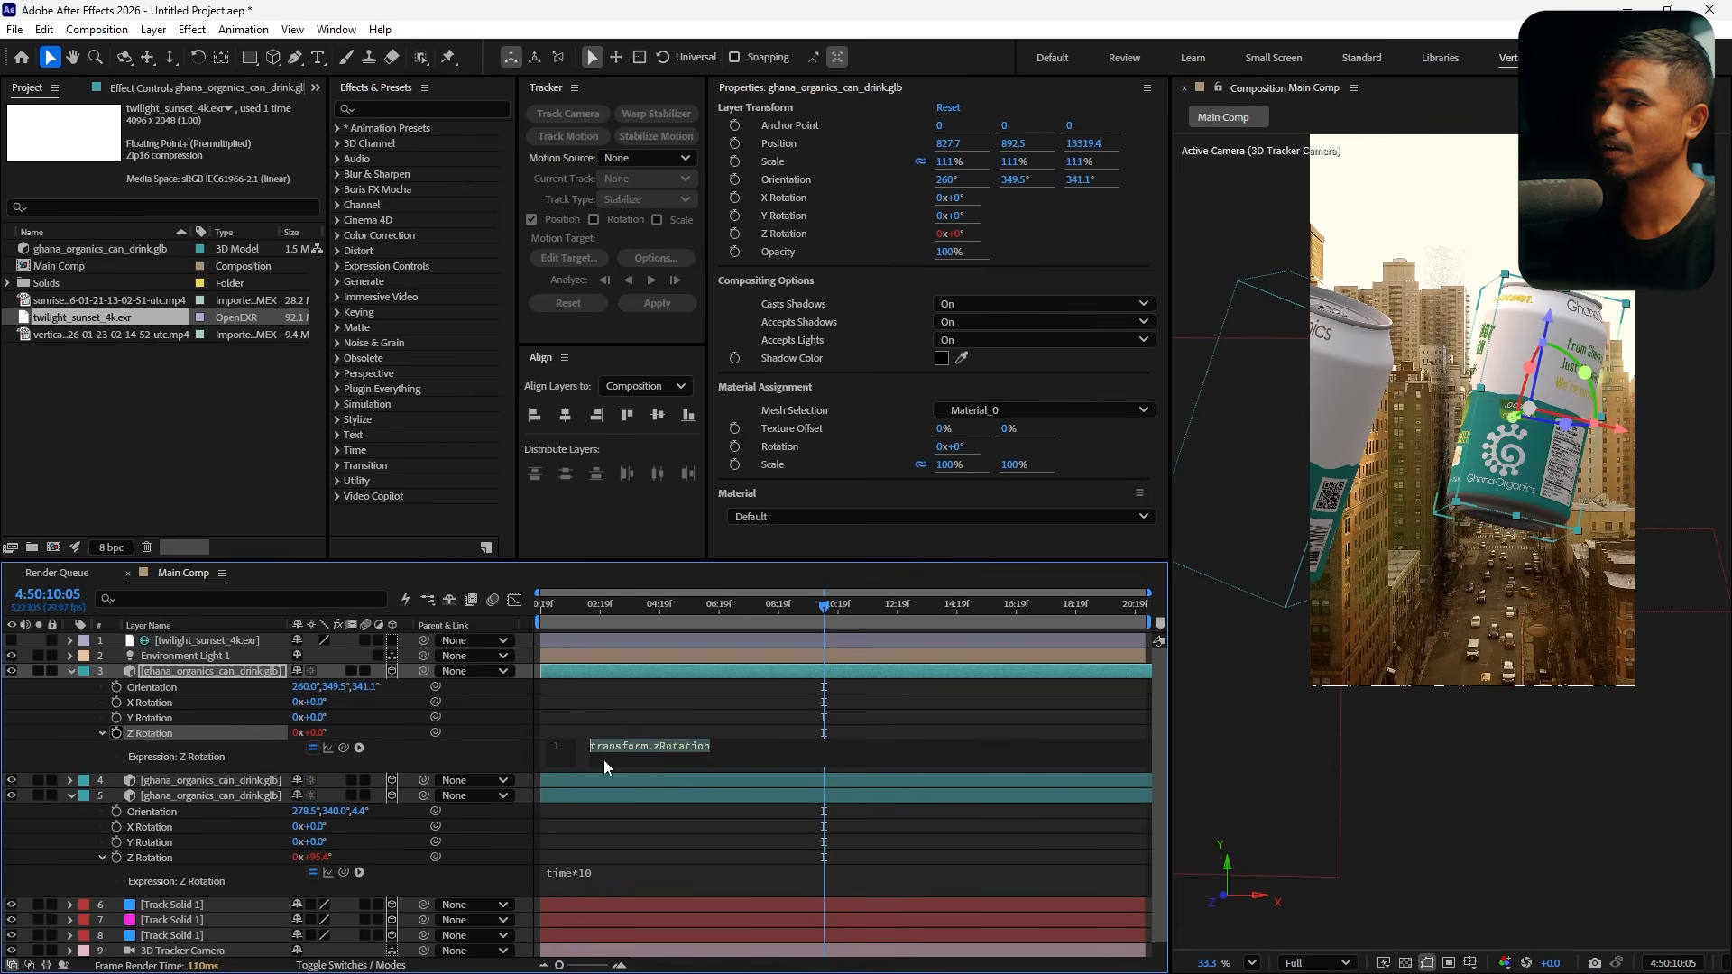
{"action": "type", "text": "time*10"}
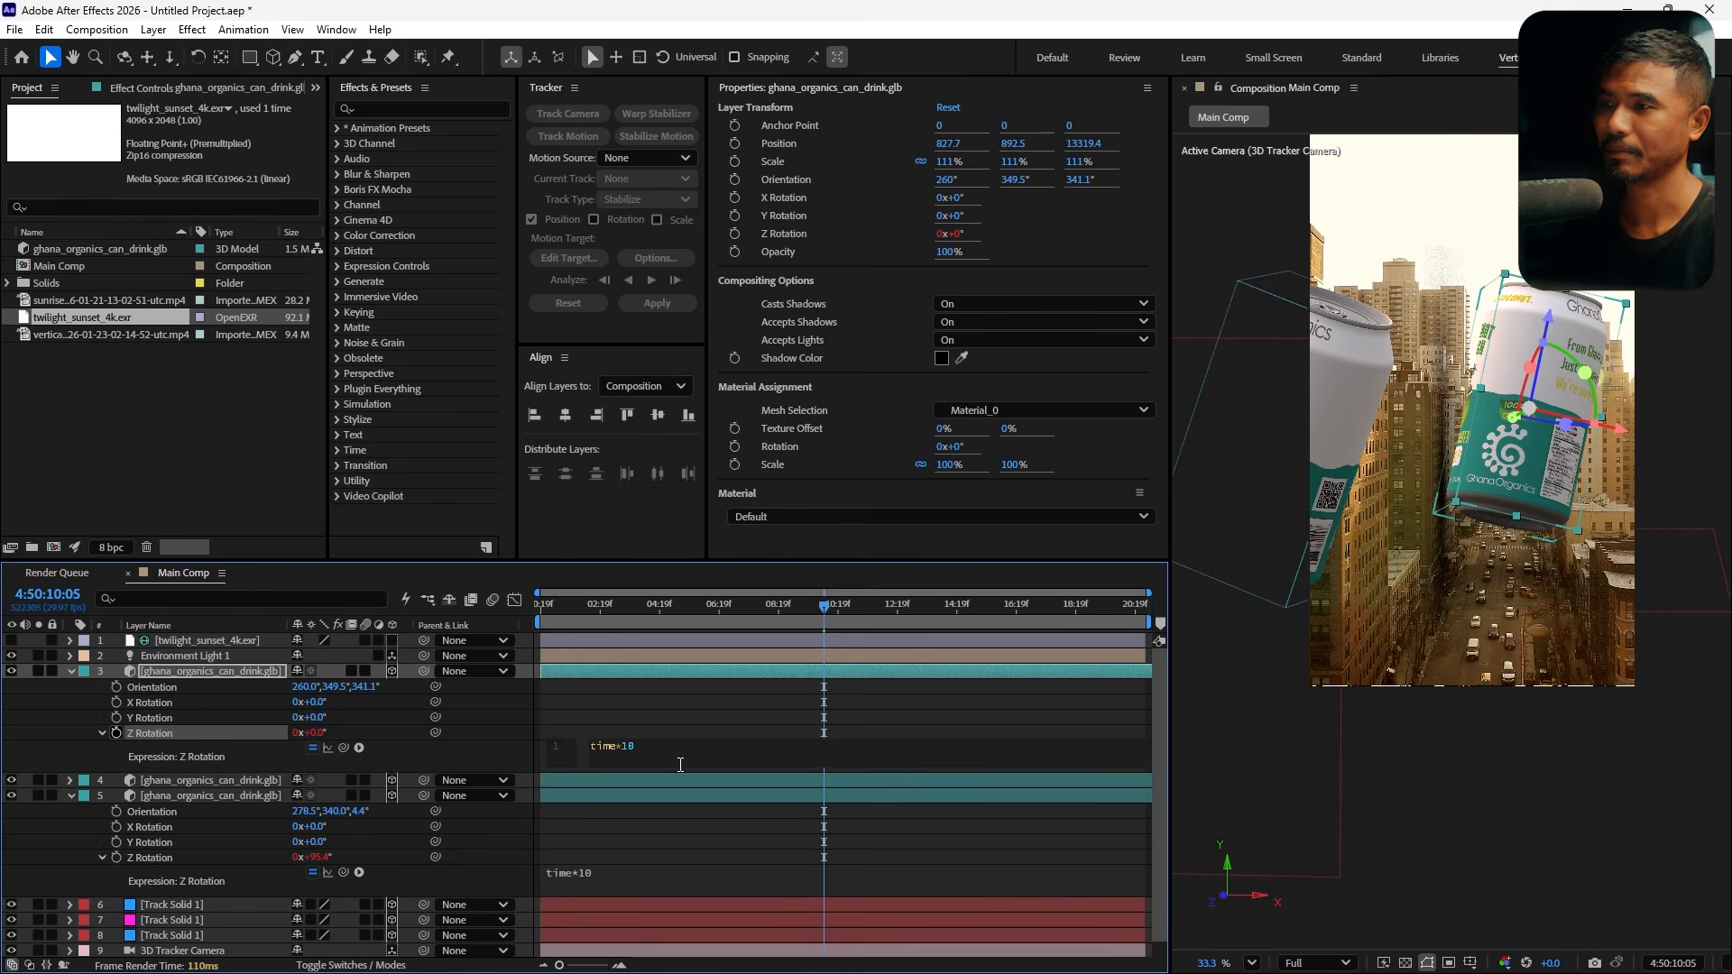
{"action": "left_click_drag", "start_coordinate": [668, 753], "coordinate": [437, 745]}
{"action": "key", "text": "BackSpace"}
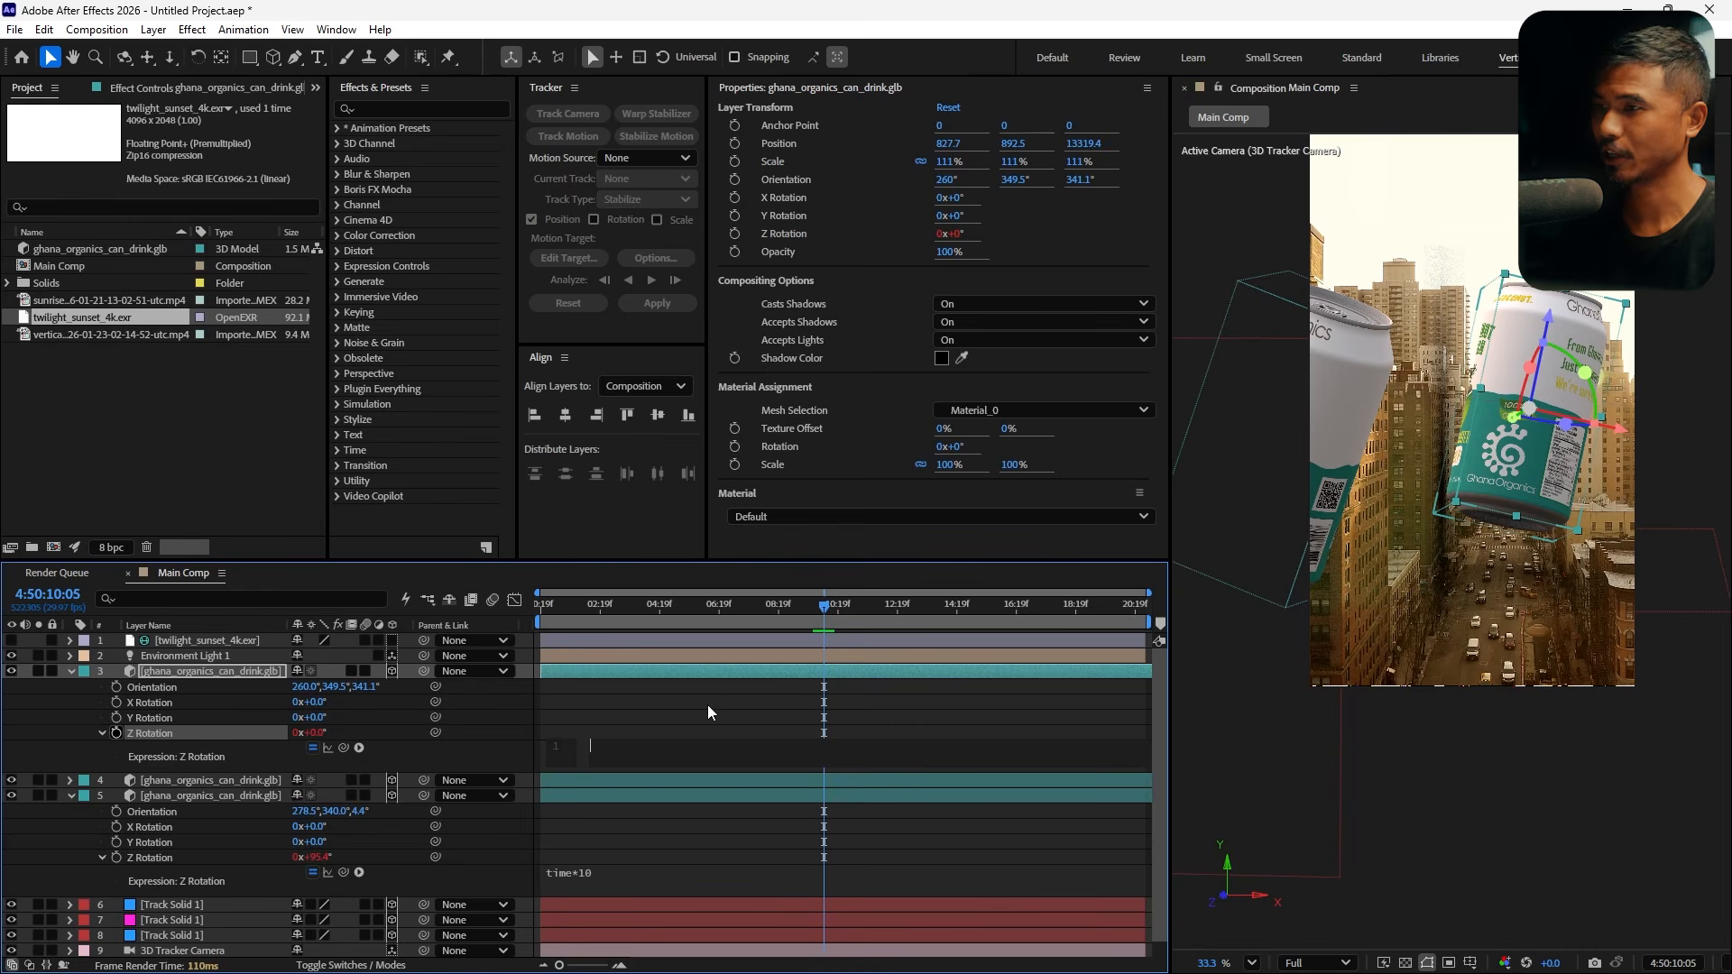
{"action": "left_click", "coordinate": [708, 705]}
Open the ExpKit Pro script and edit the Time expression preset, saving it with expression time*10
{"action": "left_click", "coordinate": [336, 29]}
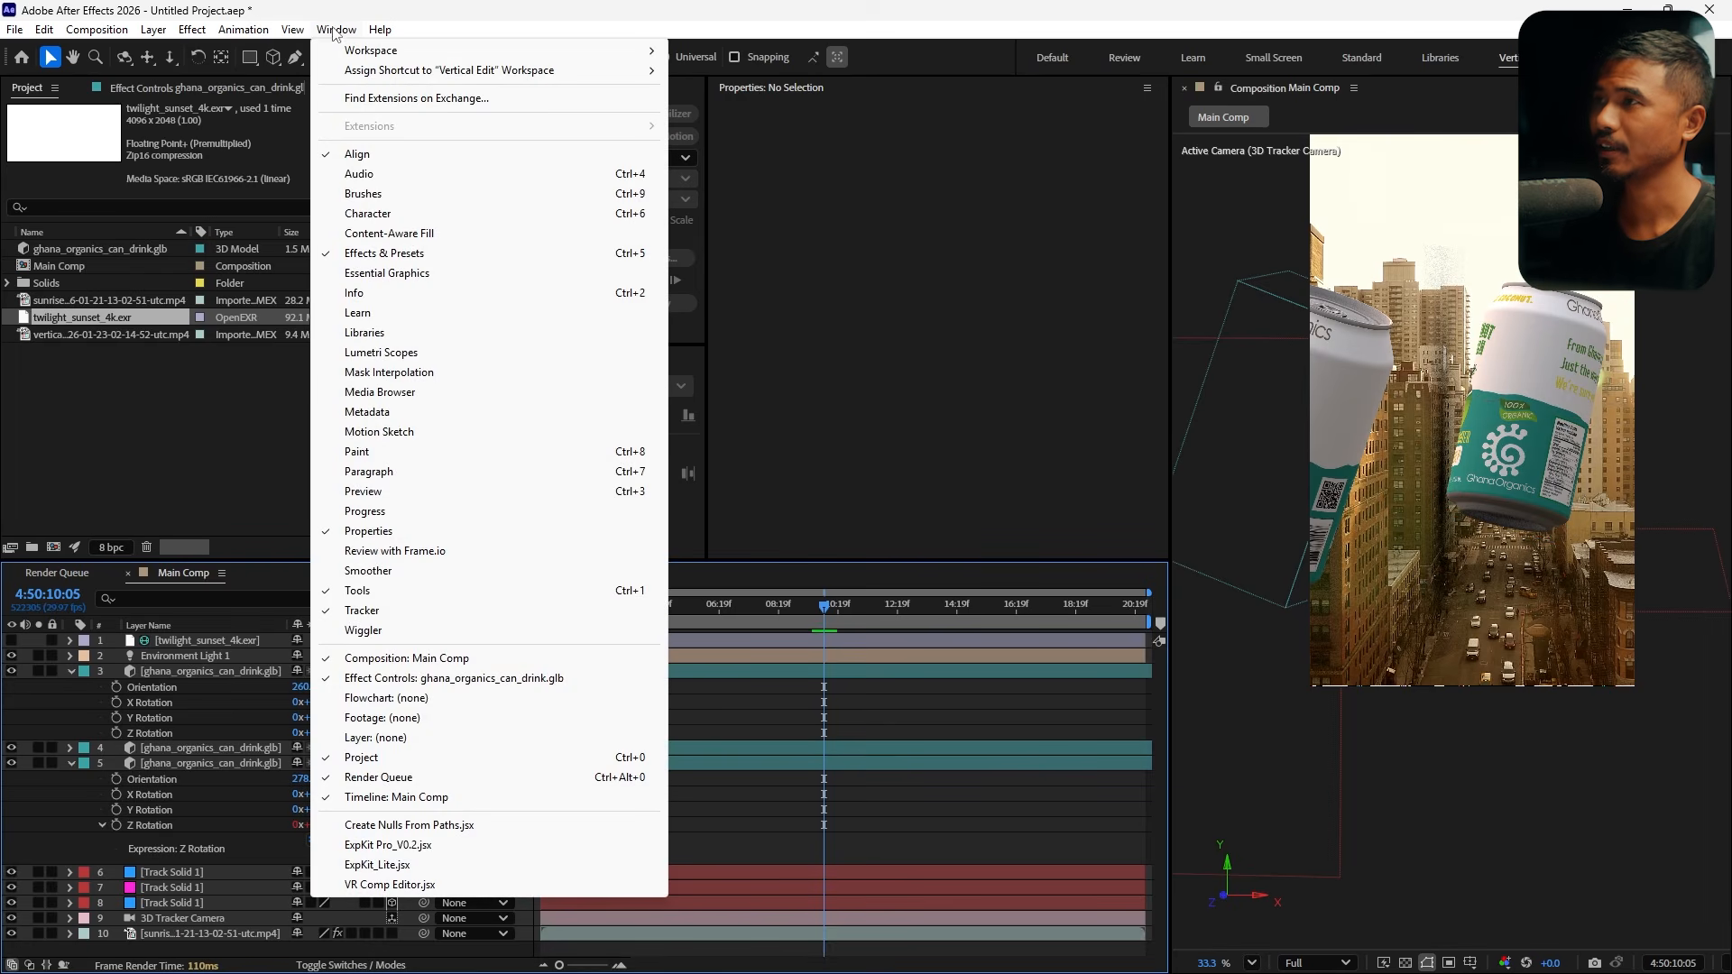
{"action": "left_click", "coordinate": [422, 845]}
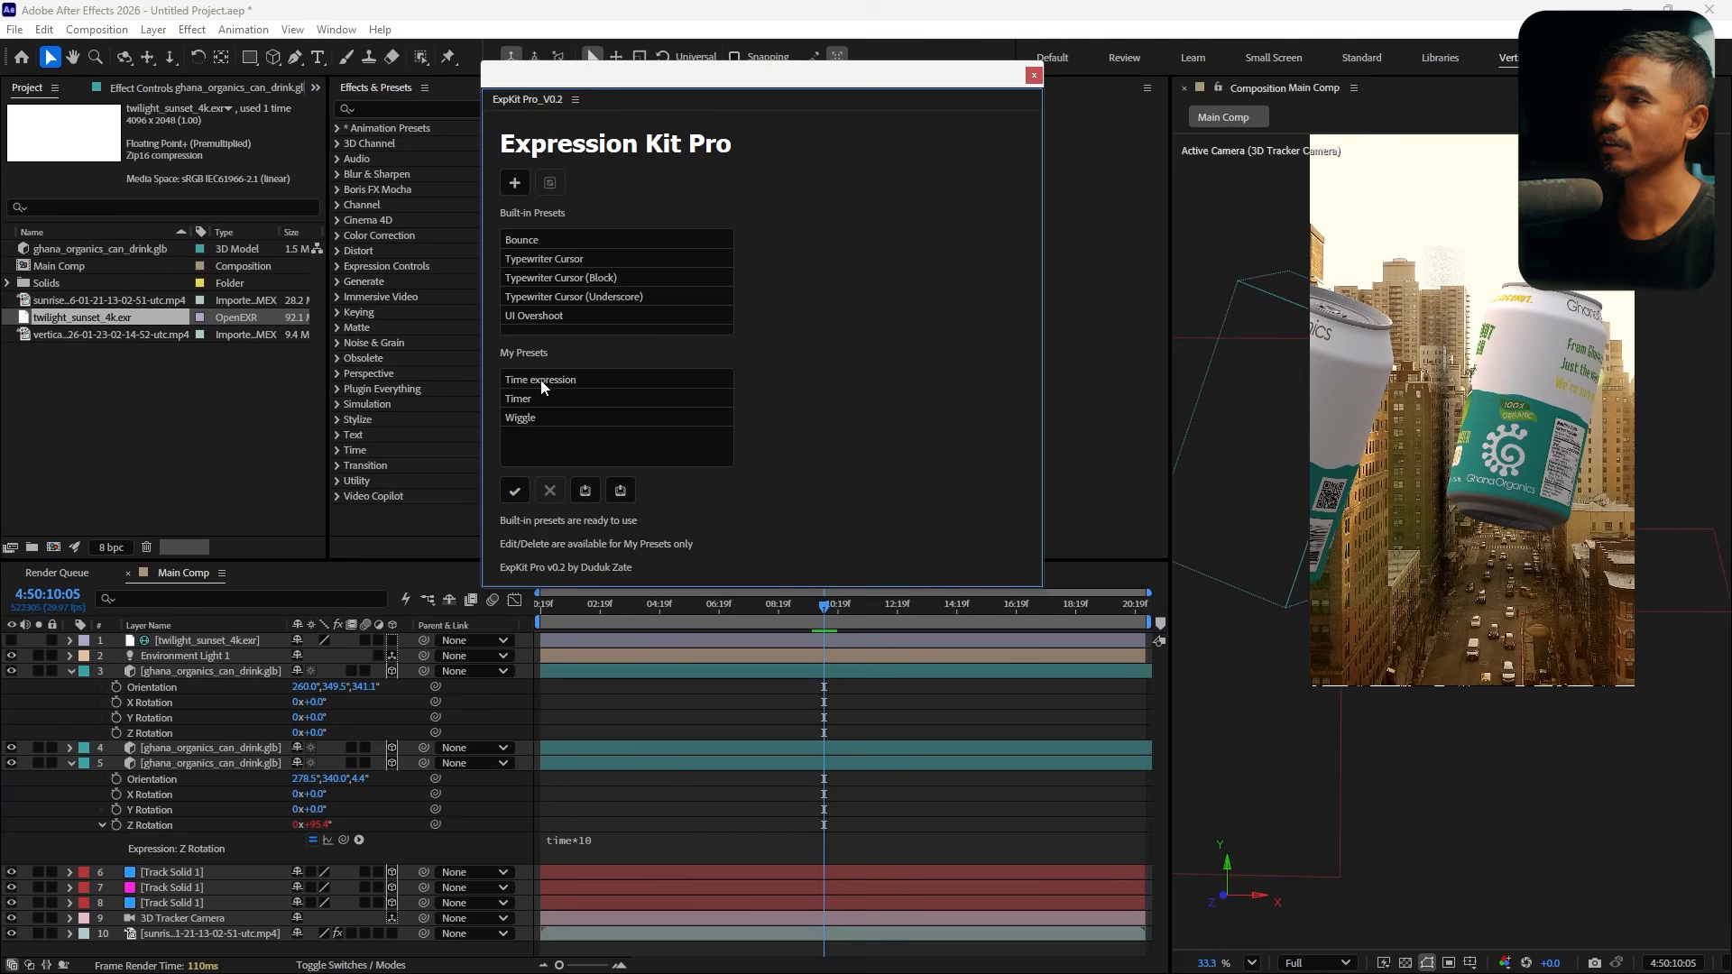
{"action": "left_click", "coordinate": [541, 386]}
{"action": "left_click", "coordinate": [550, 184]}
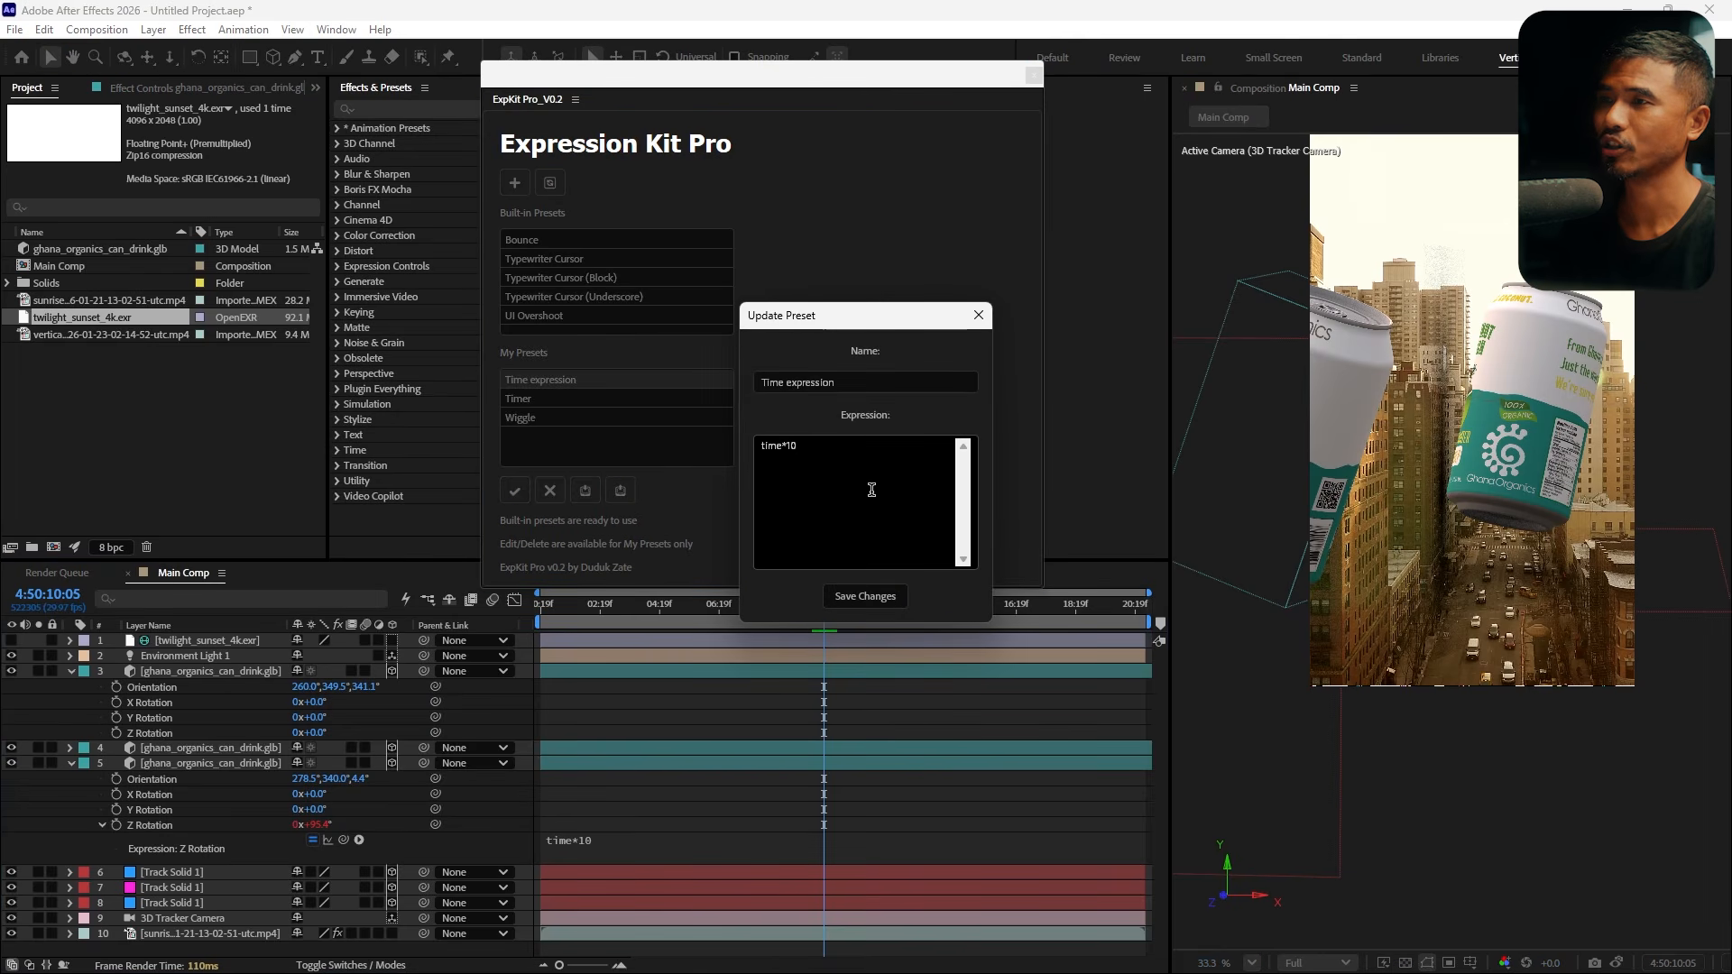
{"action": "left_click", "coordinate": [872, 382]}
{"action": "left_click_drag", "start_coordinate": [902, 382], "coordinate": [616, 387]}
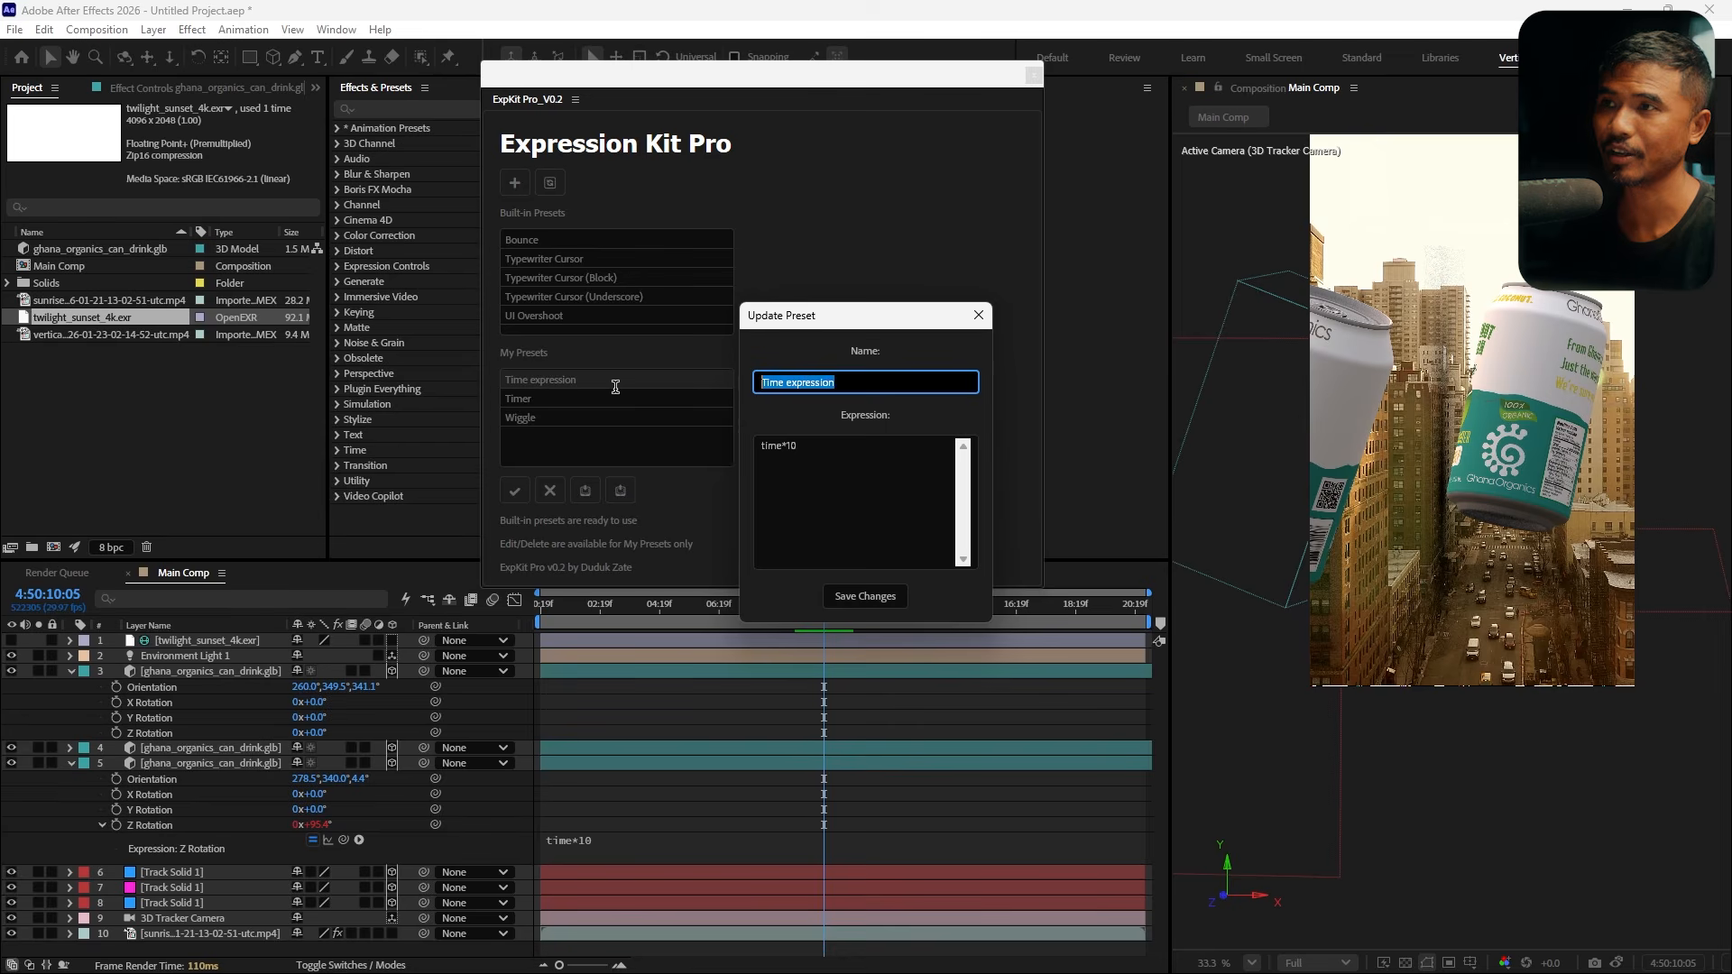
{"action": "left_click", "coordinate": [864, 597]}
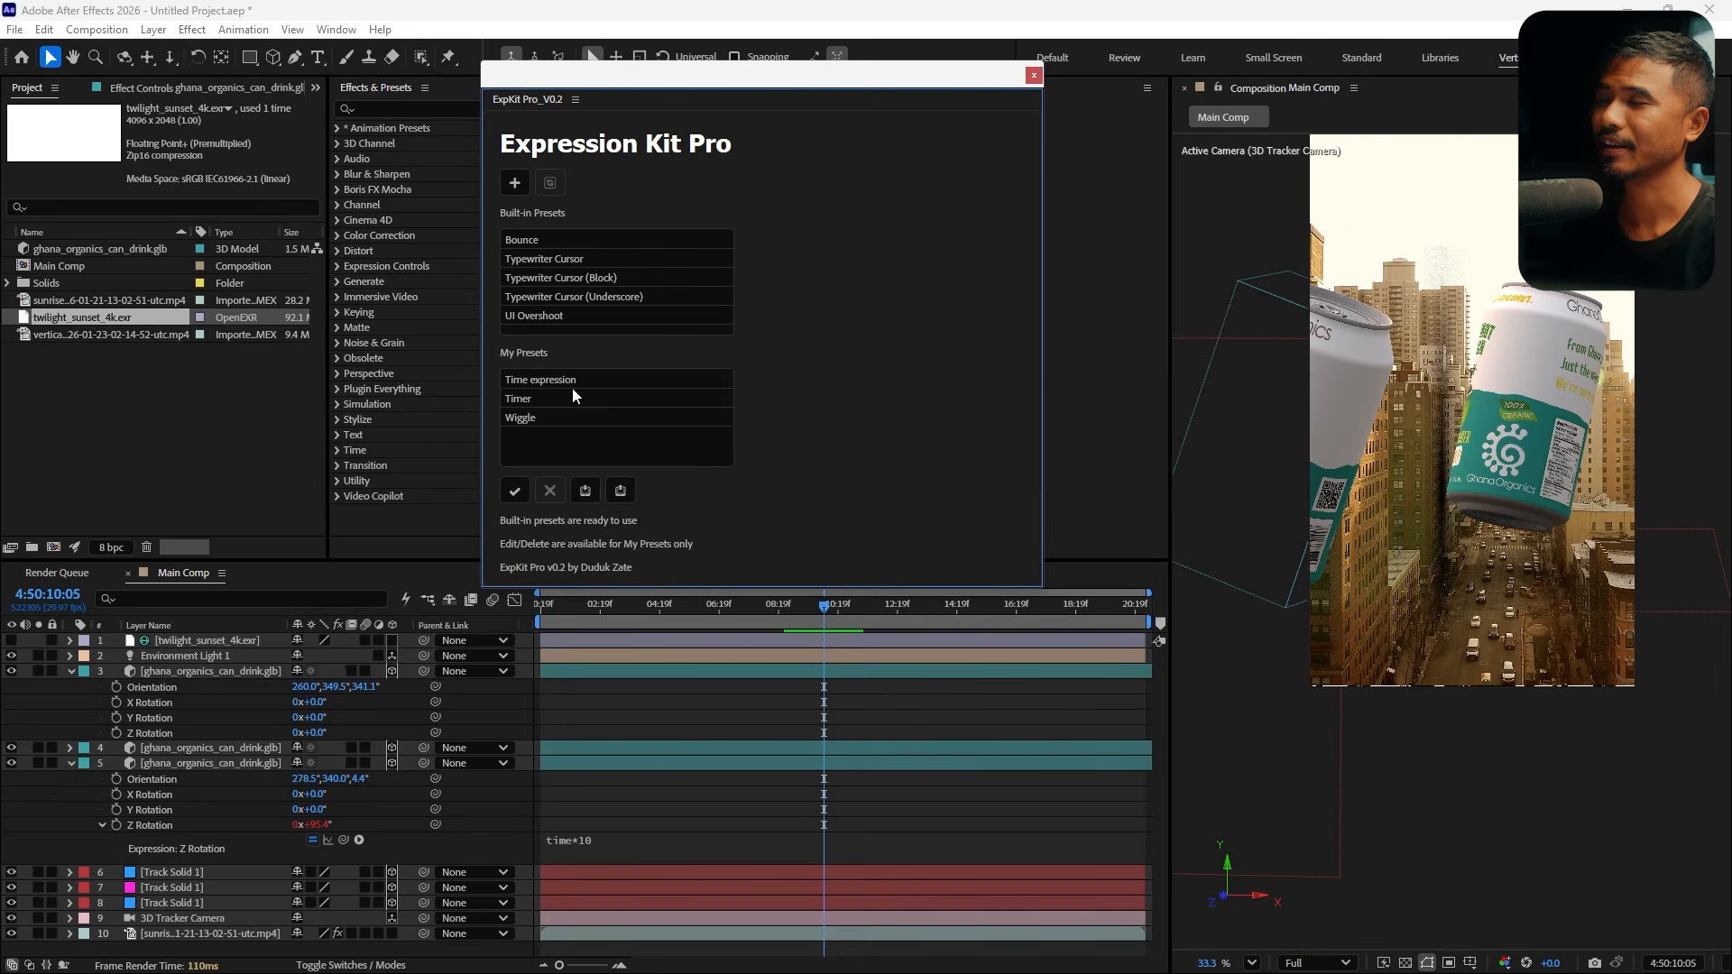
Apply the Time expression preset to the back can's Z Rotation
{"action": "left_click", "coordinate": [538, 386]}
{"action": "left_click", "coordinate": [169, 735]}
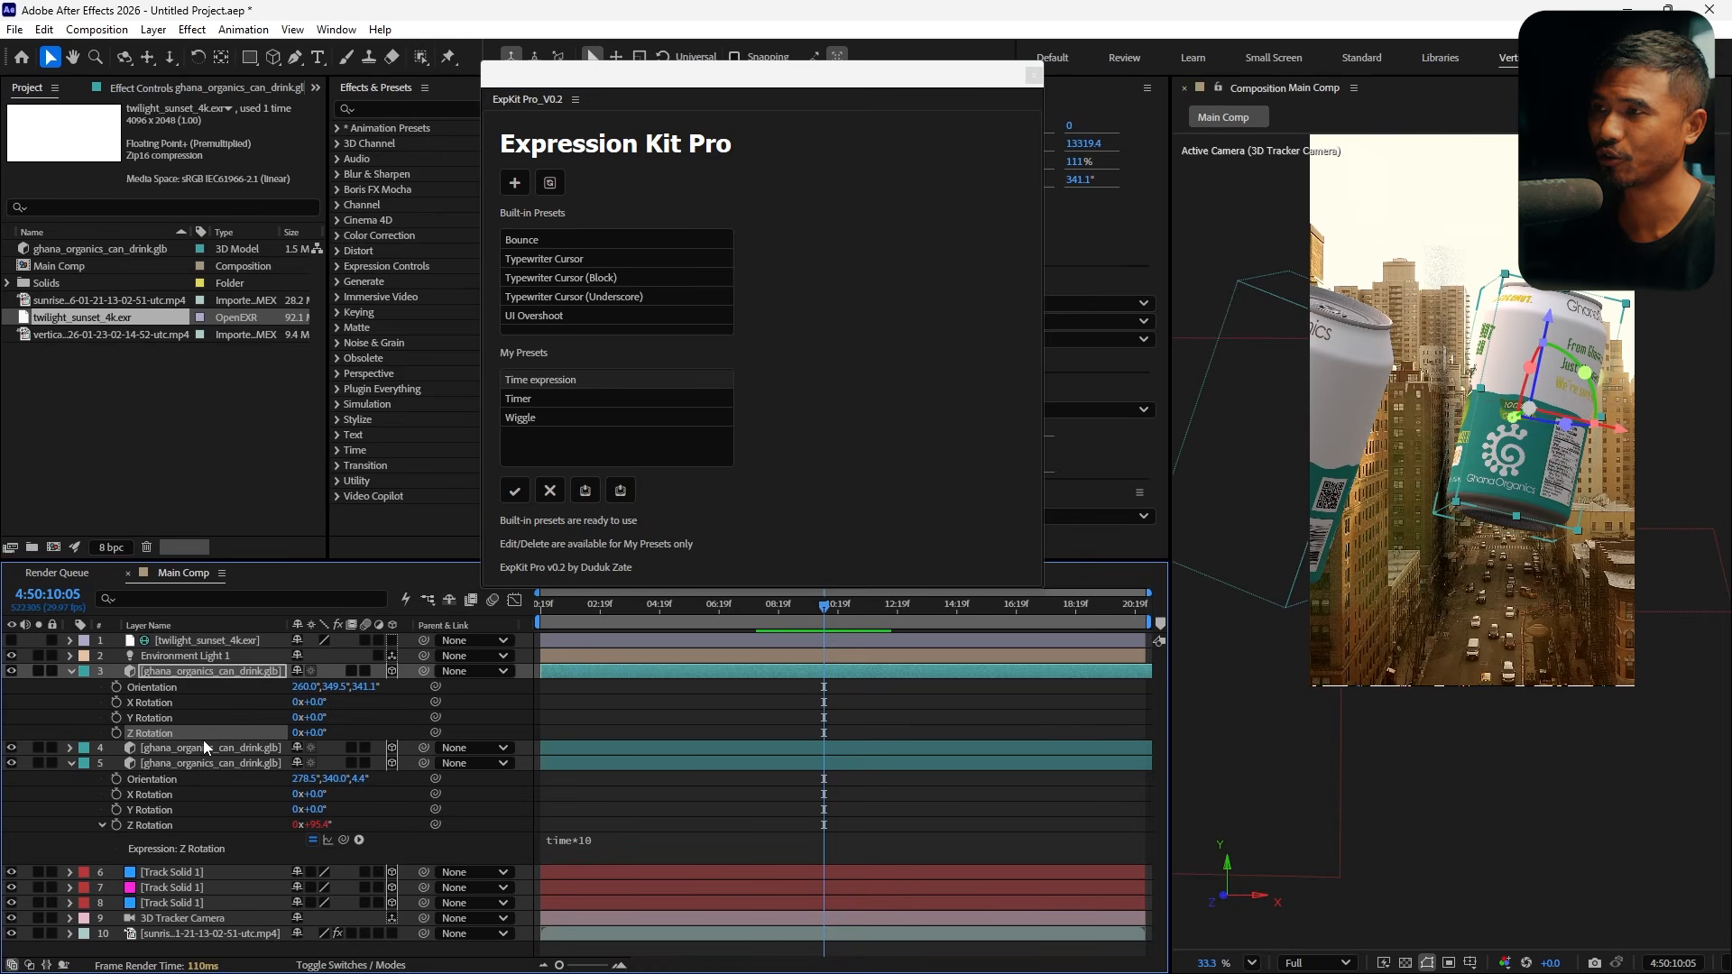
{"action": "left_click", "coordinate": [540, 394]}
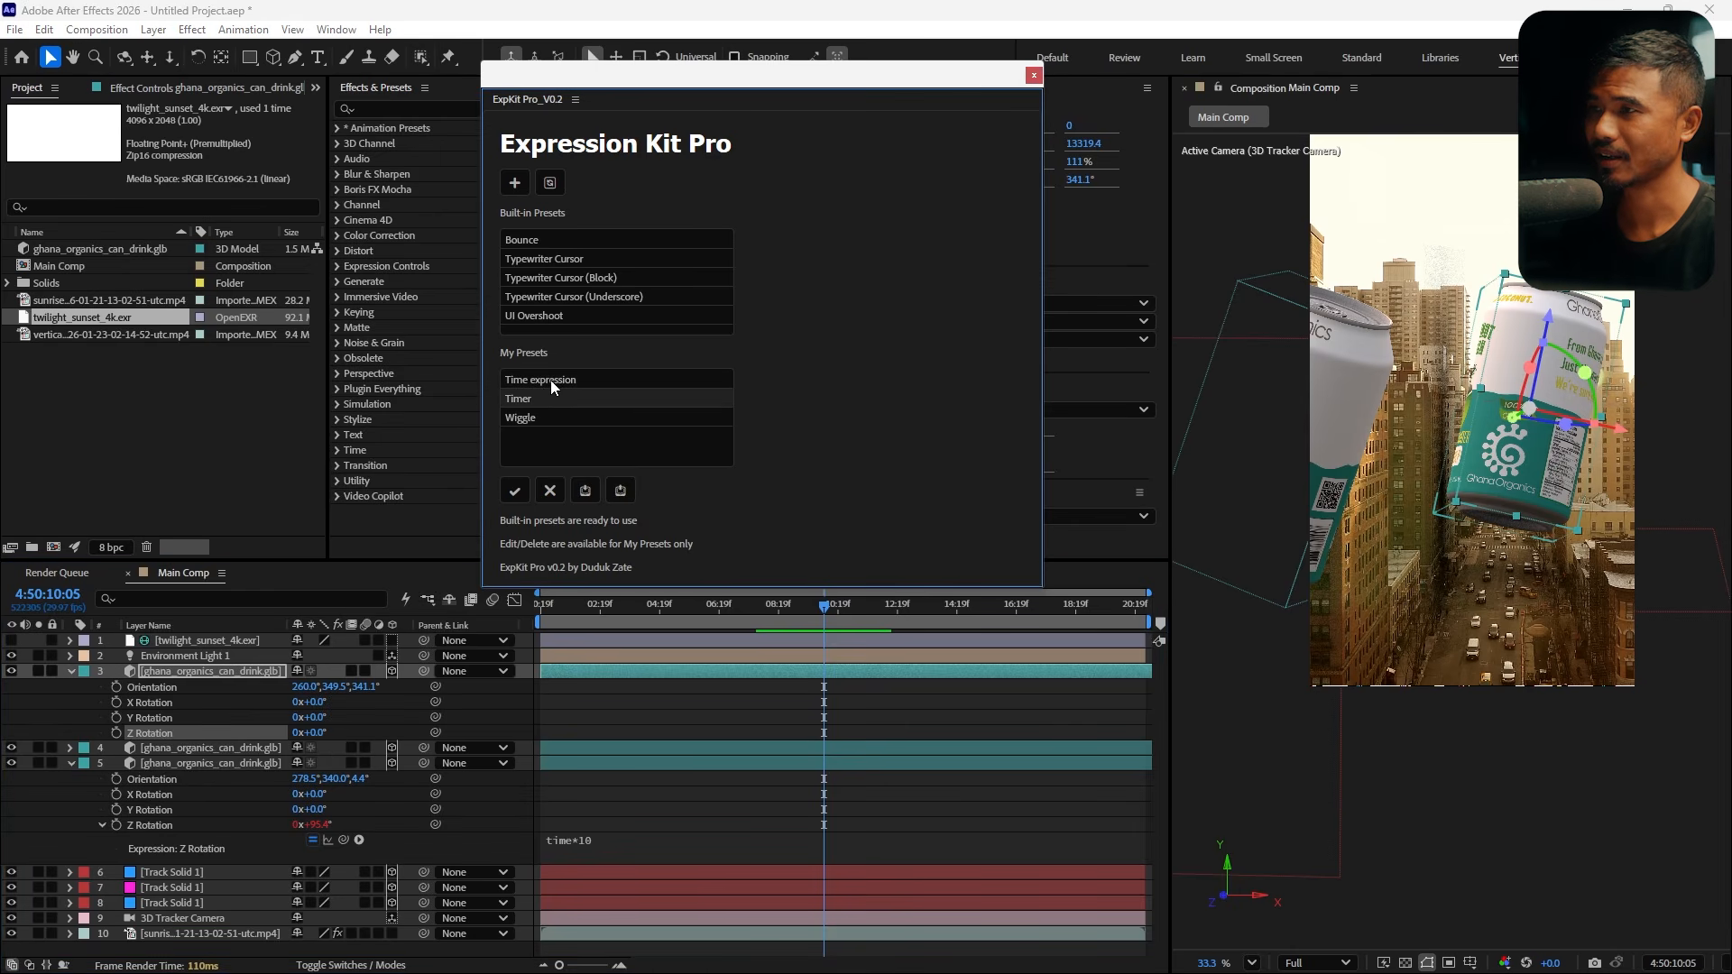
{"action": "left_click", "coordinate": [553, 381]}
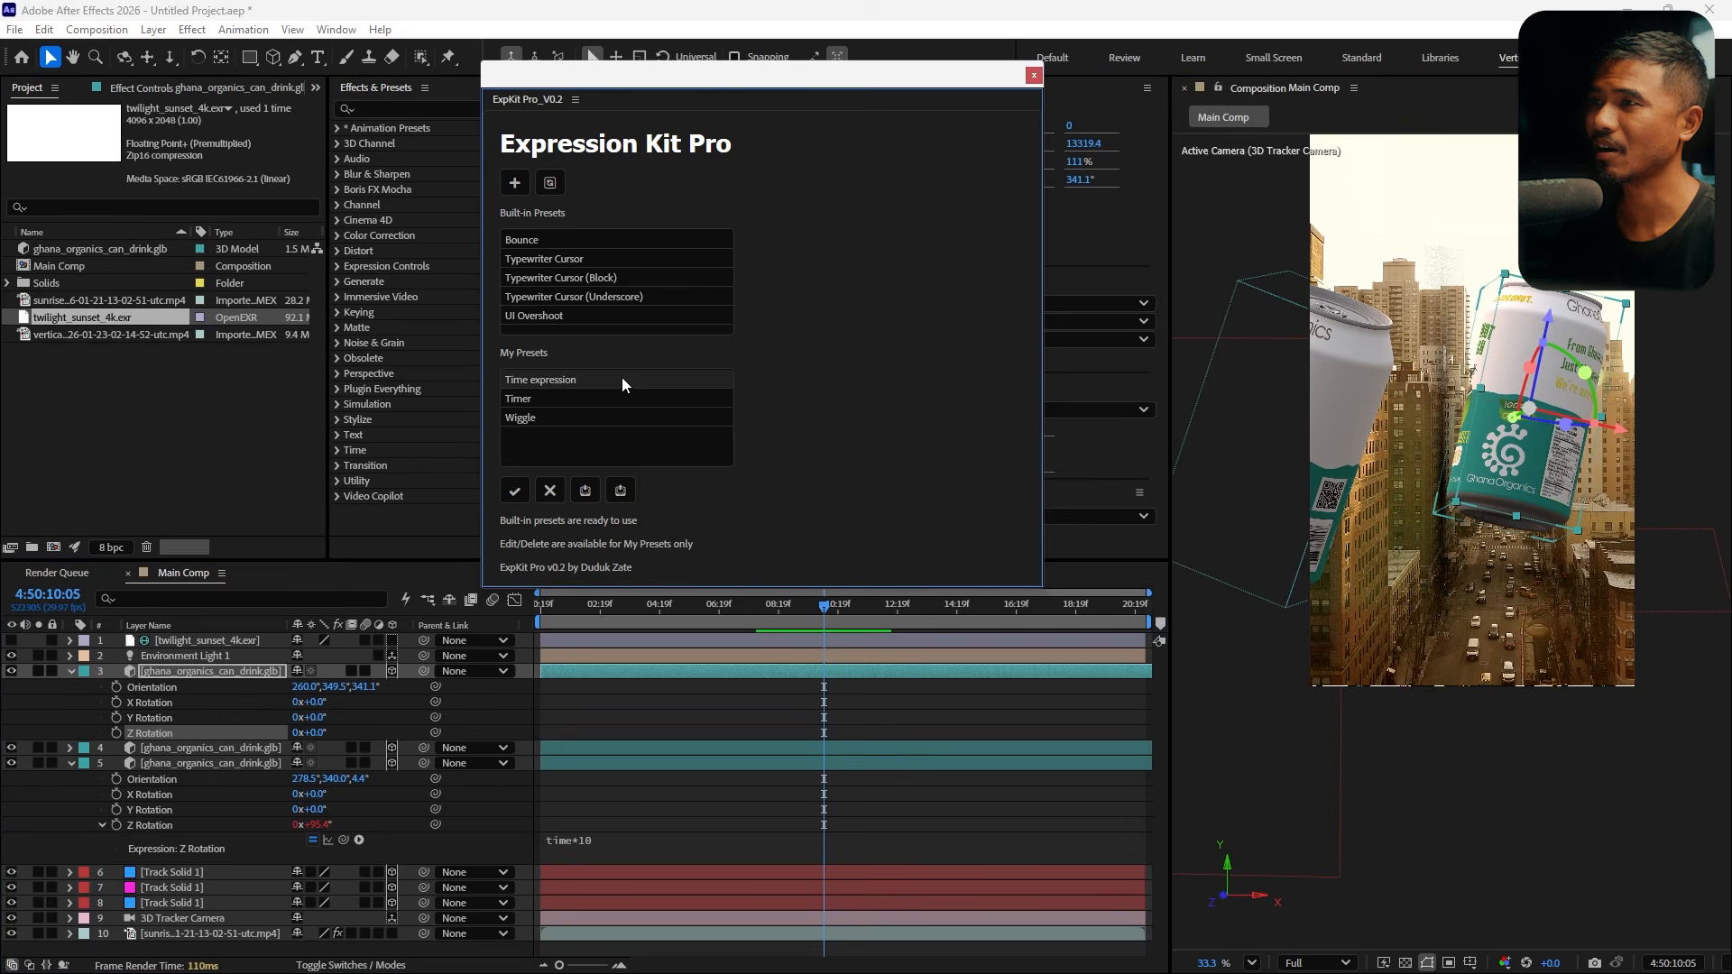
{"action": "left_click", "coordinate": [512, 496]}
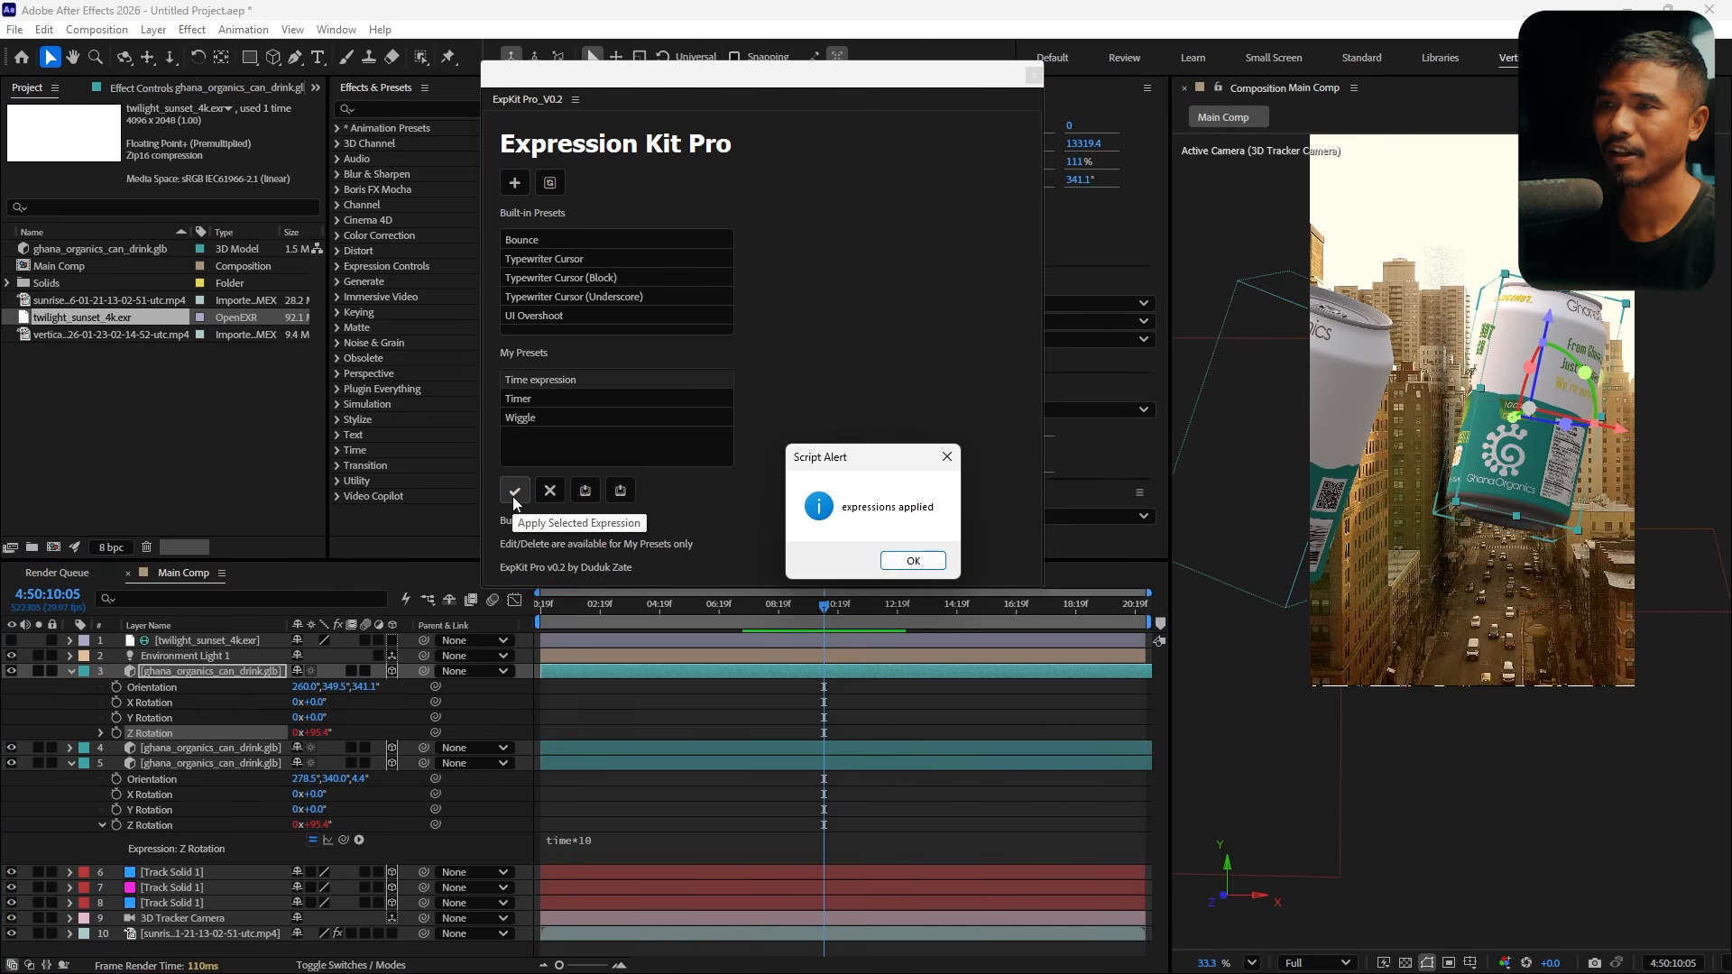
{"action": "left_click", "coordinate": [913, 560]}
Scrub the timeline to review both spinning cans in the shot
{"action": "left_click_drag", "start_coordinate": [578, 622], "coordinate": [825, 698]}
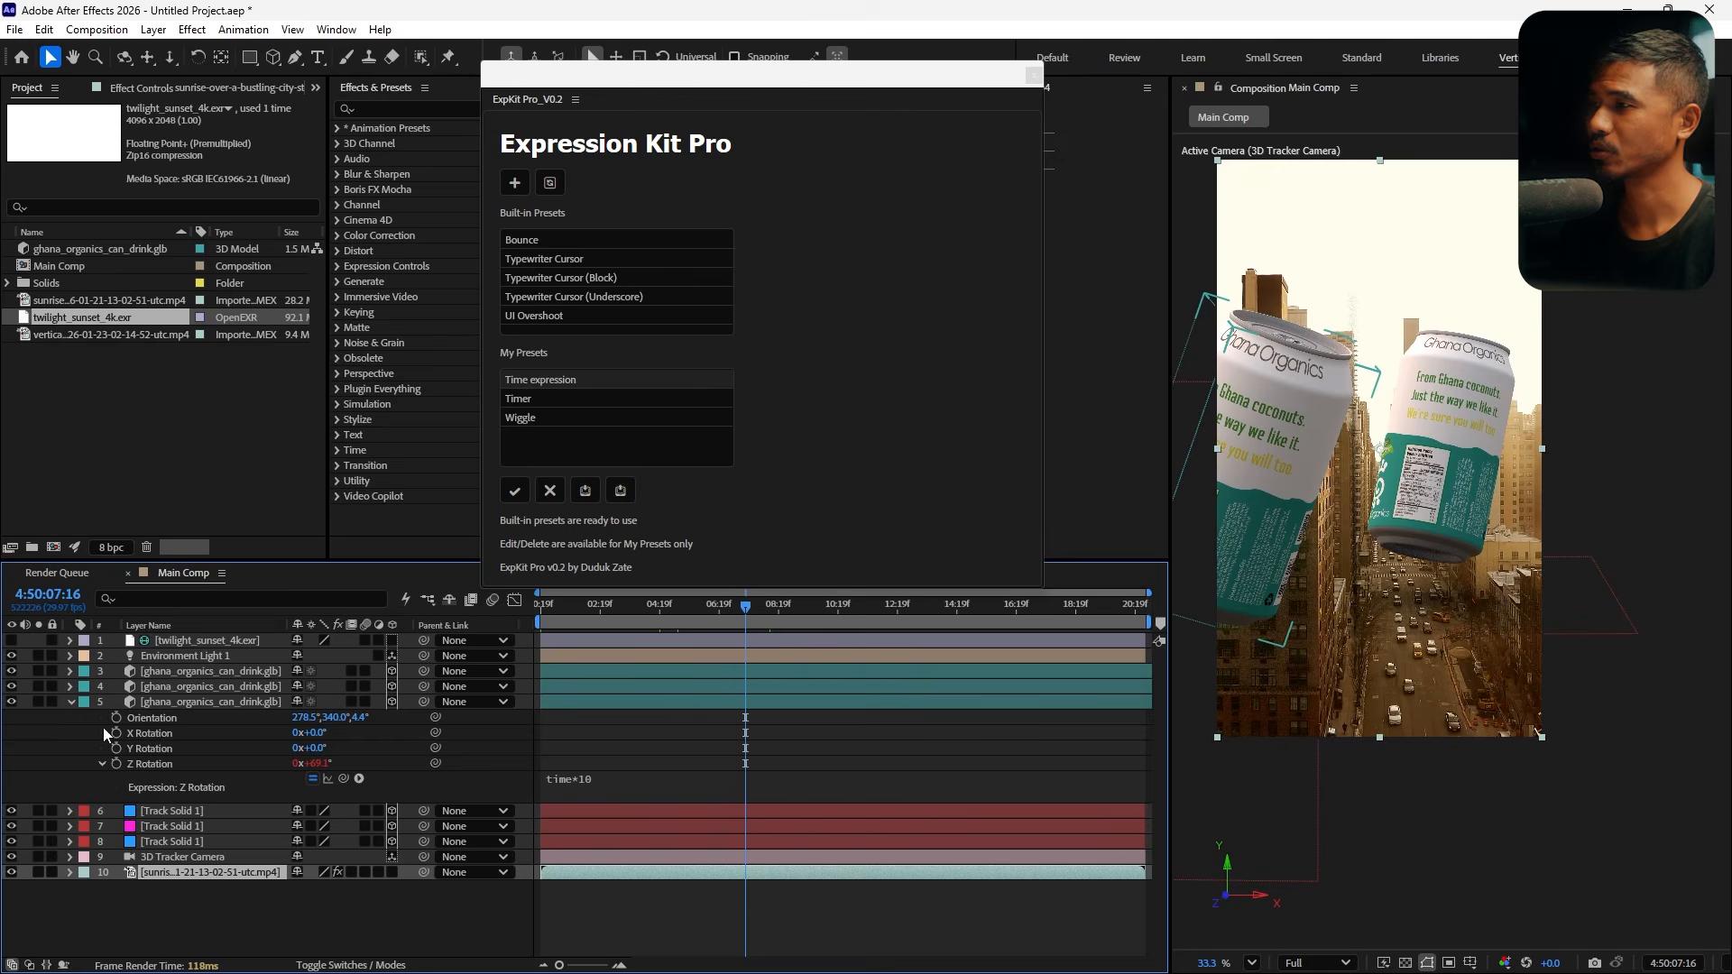
{"action": "left_click", "coordinate": [68, 704]}
{"action": "left_click", "coordinate": [182, 643]}
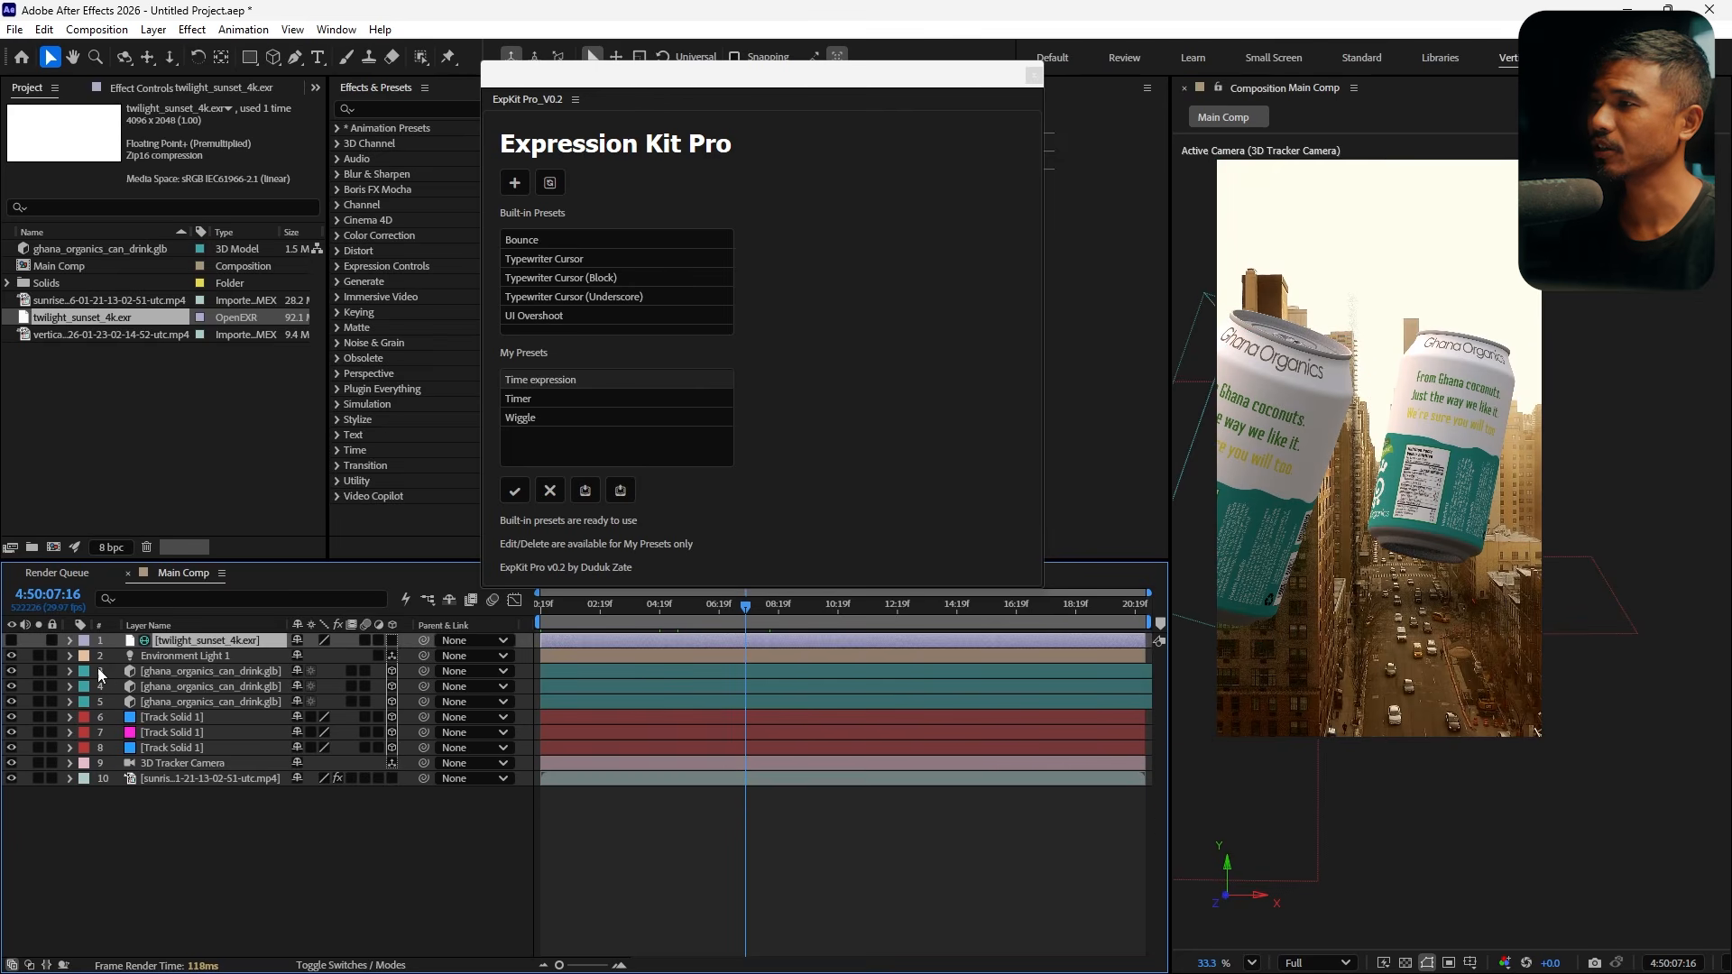
{"action": "left_click_drag", "start_coordinate": [1378, 526], "coordinate": [1408, 576]}
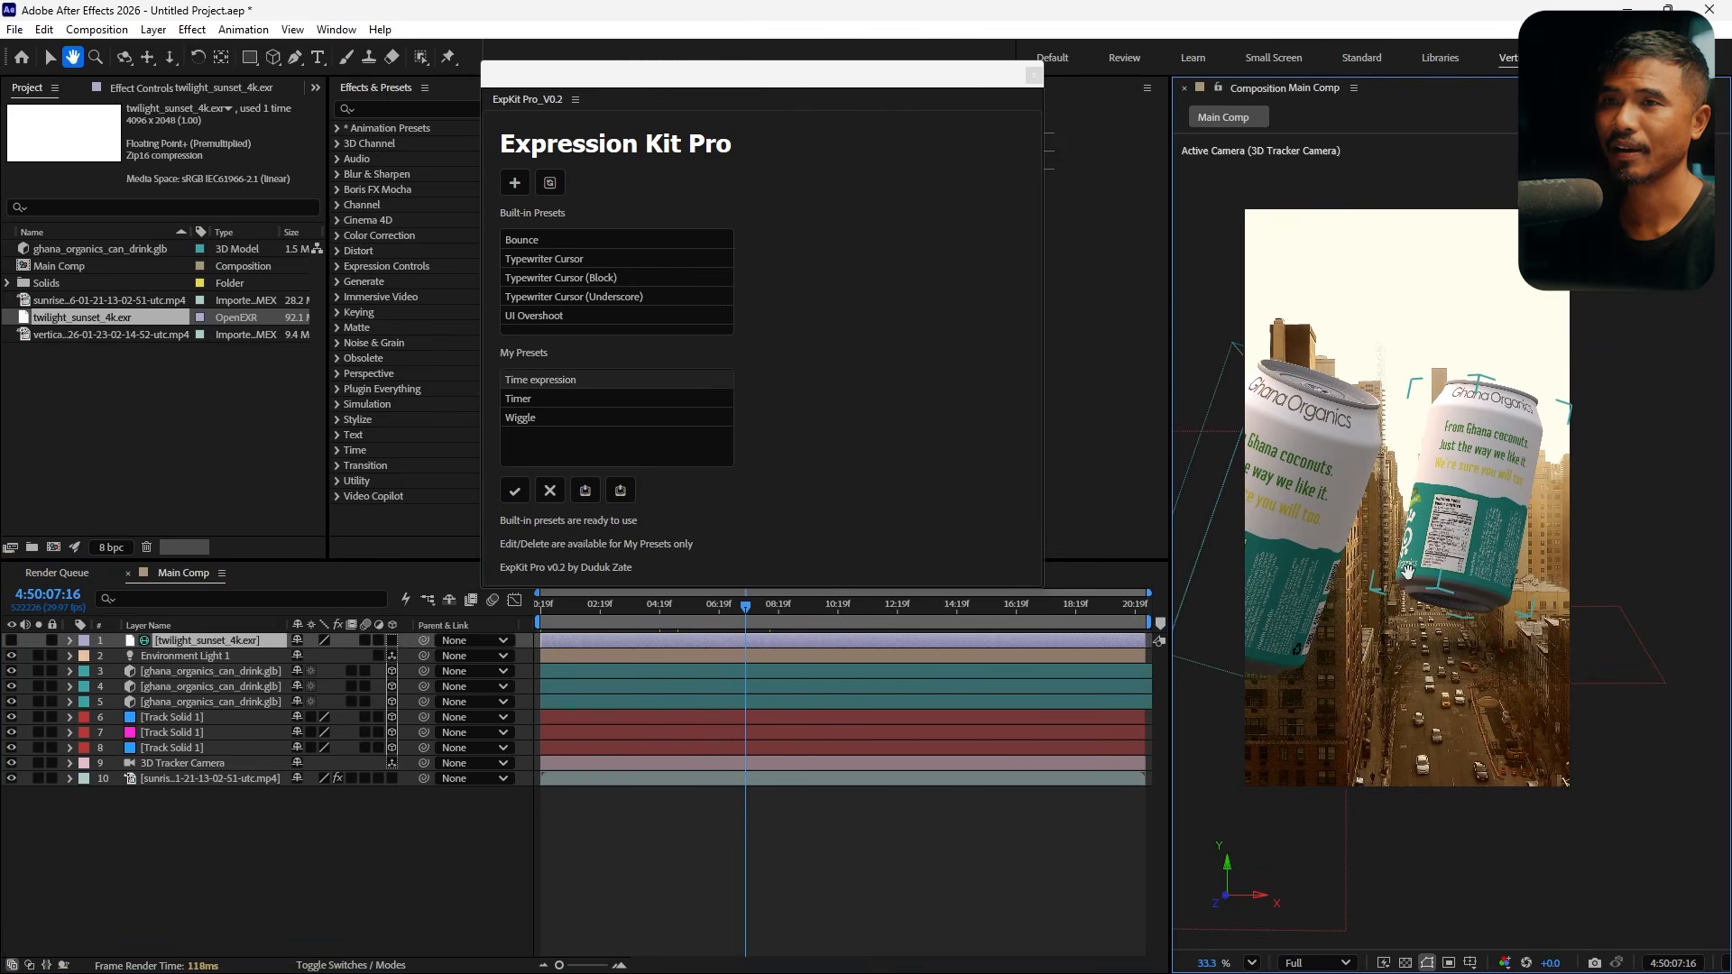
Open the Environment Light's transform settings and rotate it to about 186° on X and 142° on Y
{"action": "left_click", "coordinate": [91, 658]}
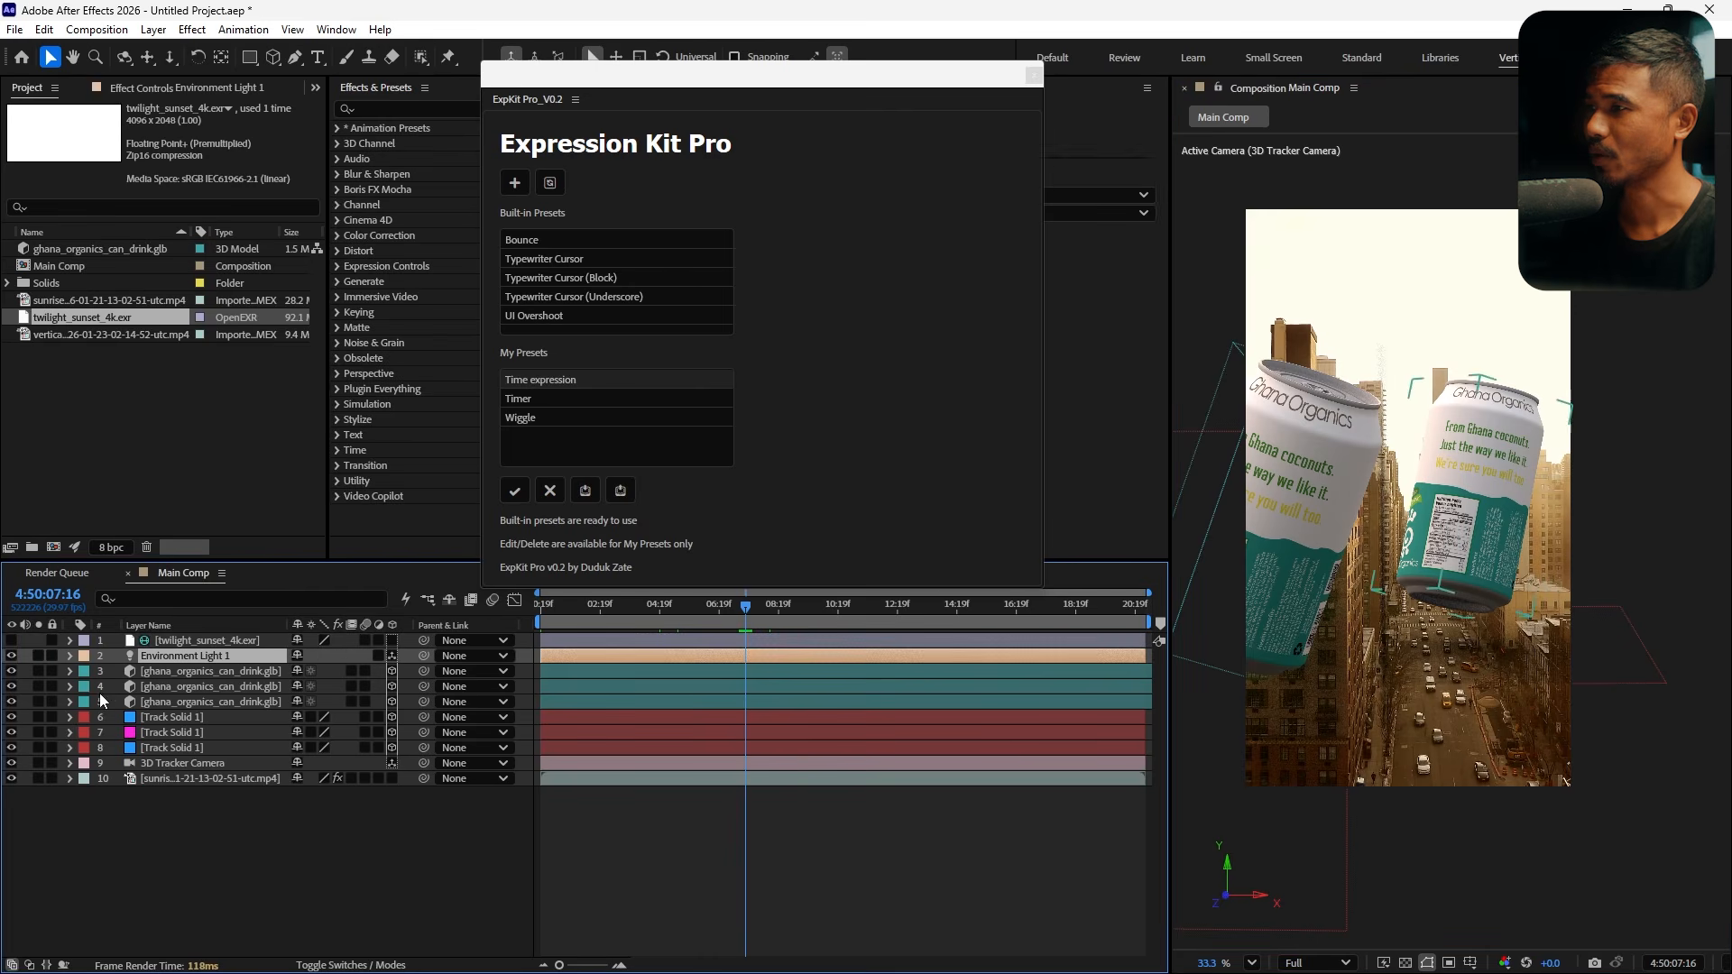
{"action": "left_click", "coordinate": [69, 659]}
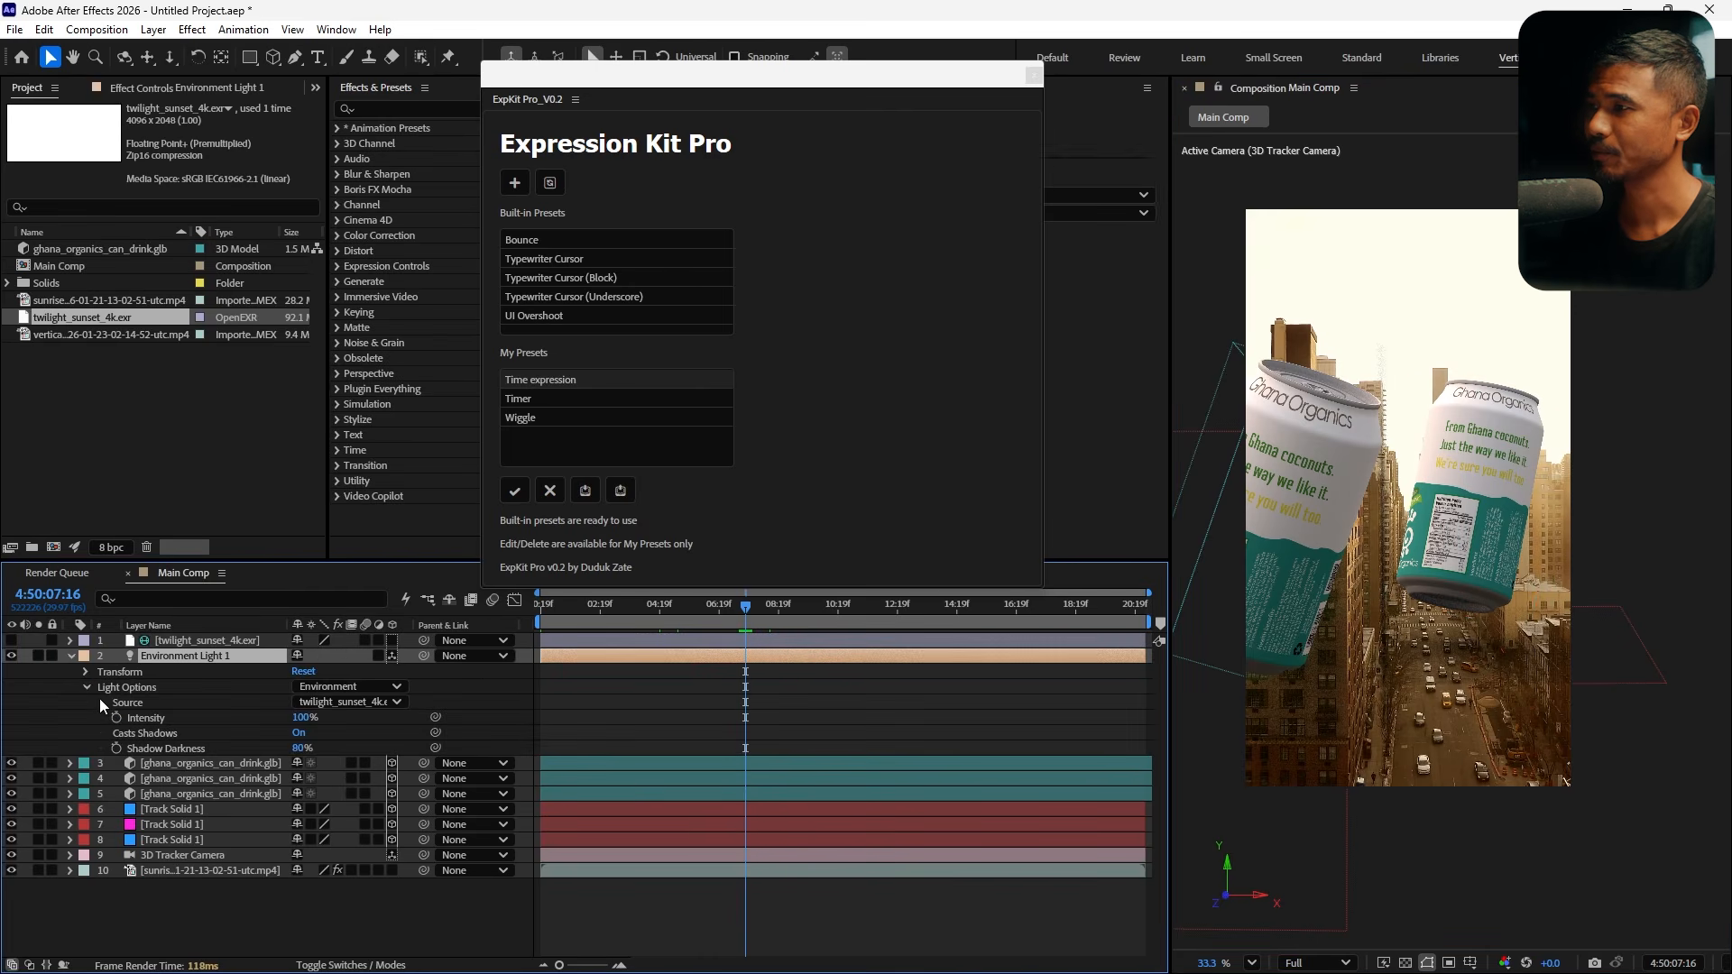
{"action": "left_click", "coordinate": [85, 686]}
{"action": "left_click", "coordinate": [84, 673]}
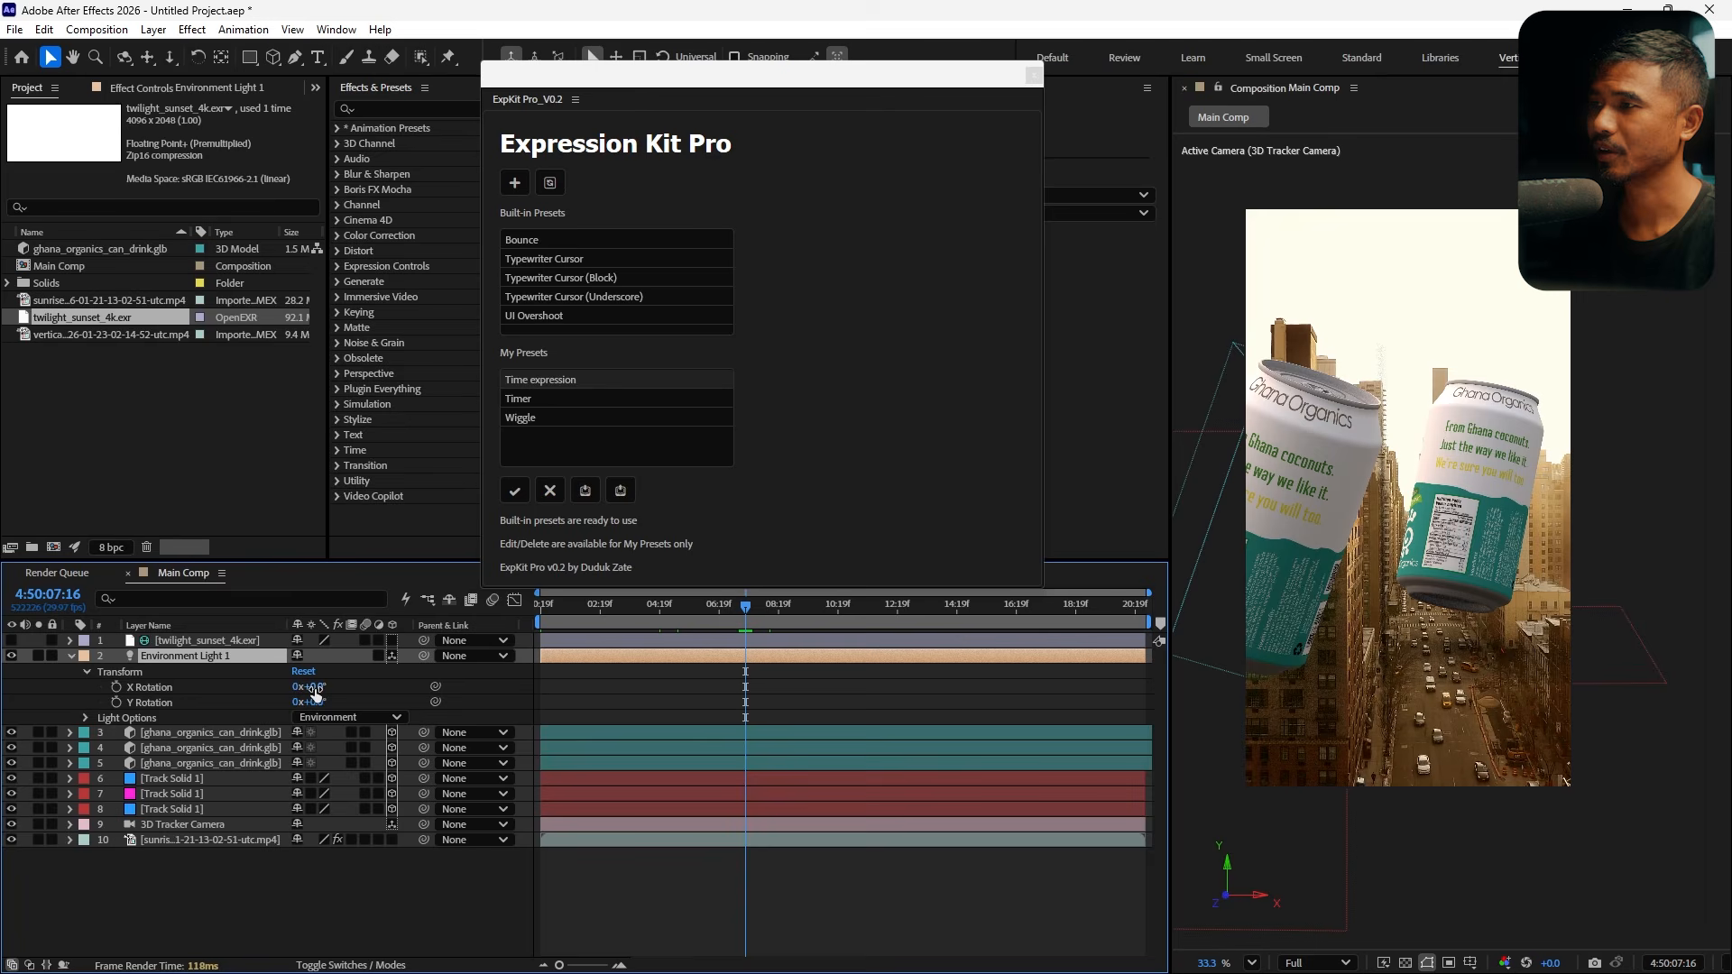
{"action": "left_click_drag", "start_coordinate": [315, 693], "coordinate": [484, 698]}
{"action": "left_click_drag", "start_coordinate": [318, 707], "coordinate": [474, 705]}
{"action": "left_click_drag", "start_coordinate": [331, 687], "coordinate": [256, 713]}
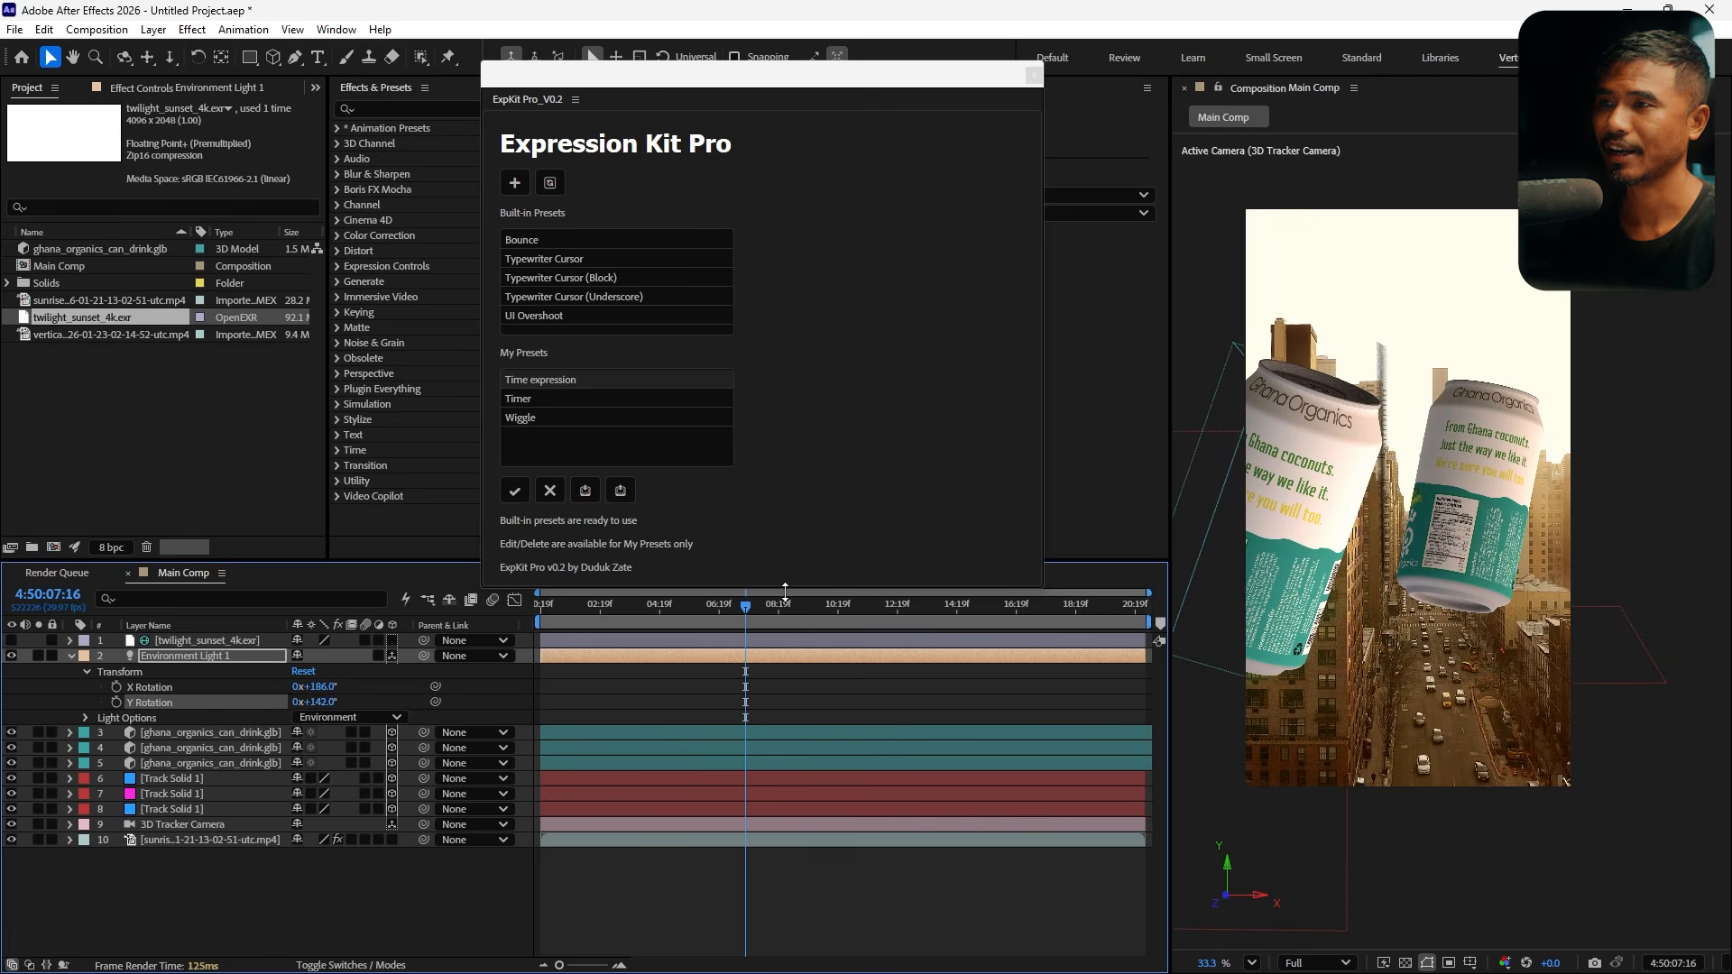
Scrub the timeline and readjust the Environment Light rotation to about 321° on X and 179° on Y
{"action": "left_click_drag", "start_coordinate": [746, 606], "coordinate": [808, 655]}
{"action": "mouse_move", "coordinate": [330, 702]}
{"action": "left_mouse_down"}
{"action": "mouse_move", "coordinate": [351, 687]}
{"action": "mouse_move", "coordinate": [305, 718]}
{"action": "left_mouse_up"}
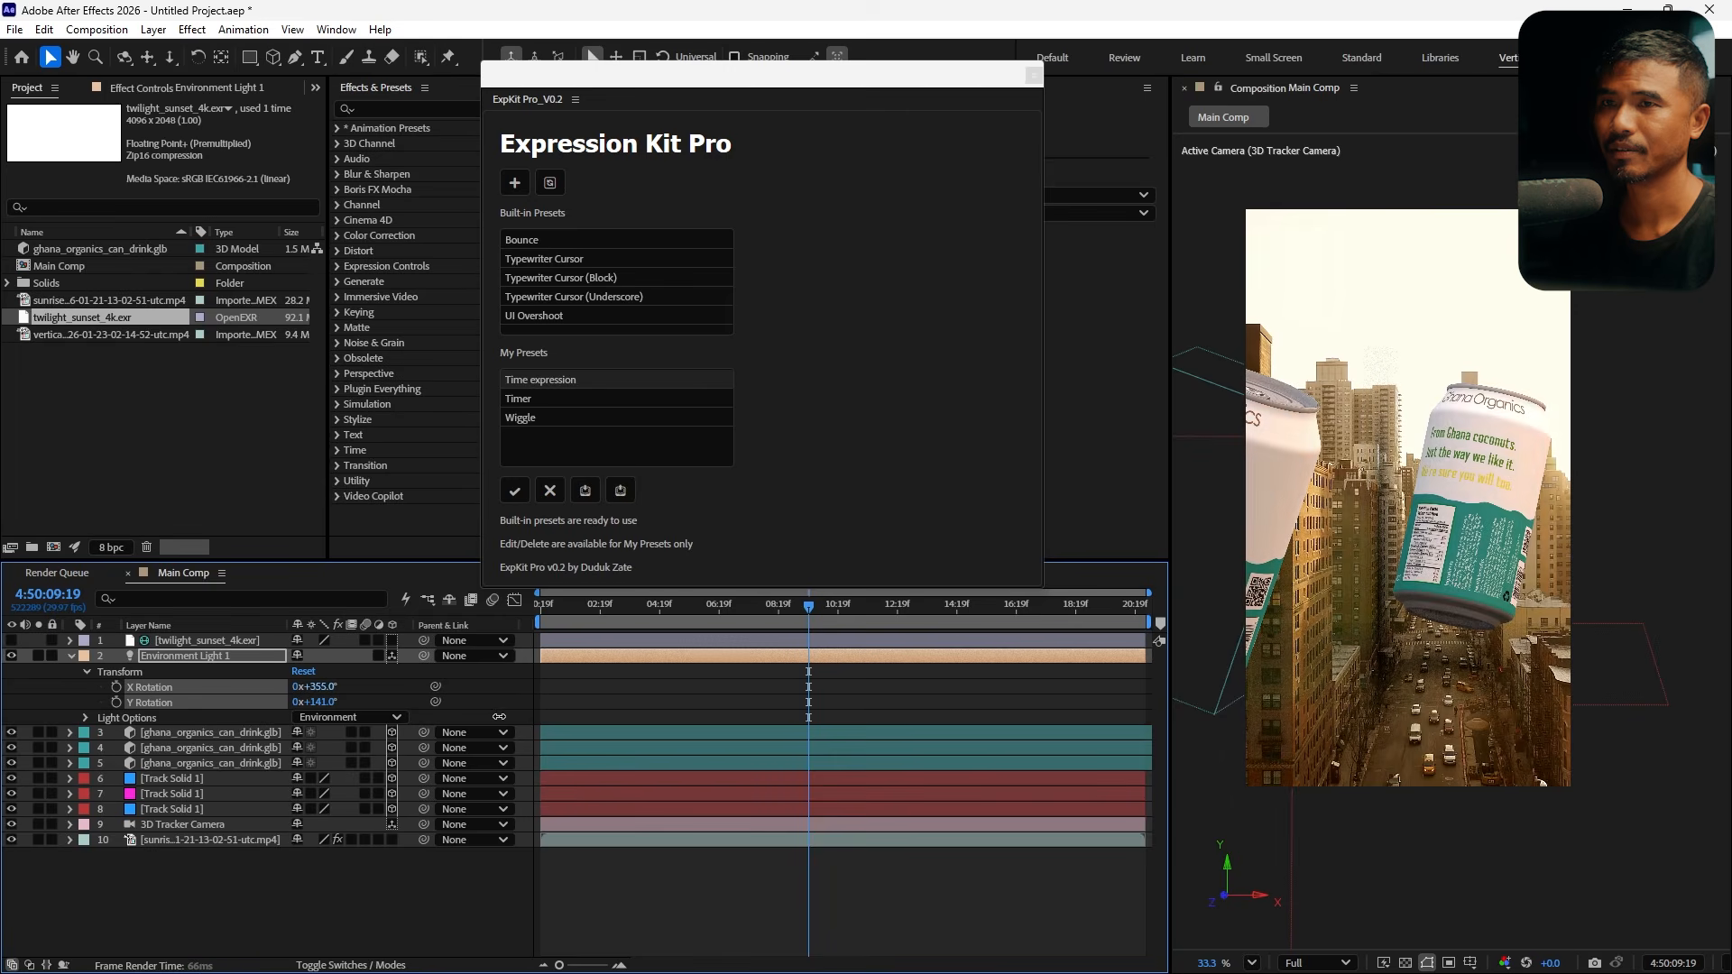
{"action": "left_click_drag", "start_coordinate": [457, 720], "coordinate": [472, 721]}
{"action": "left_click_drag", "start_coordinate": [331, 705], "coordinate": [370, 713]}
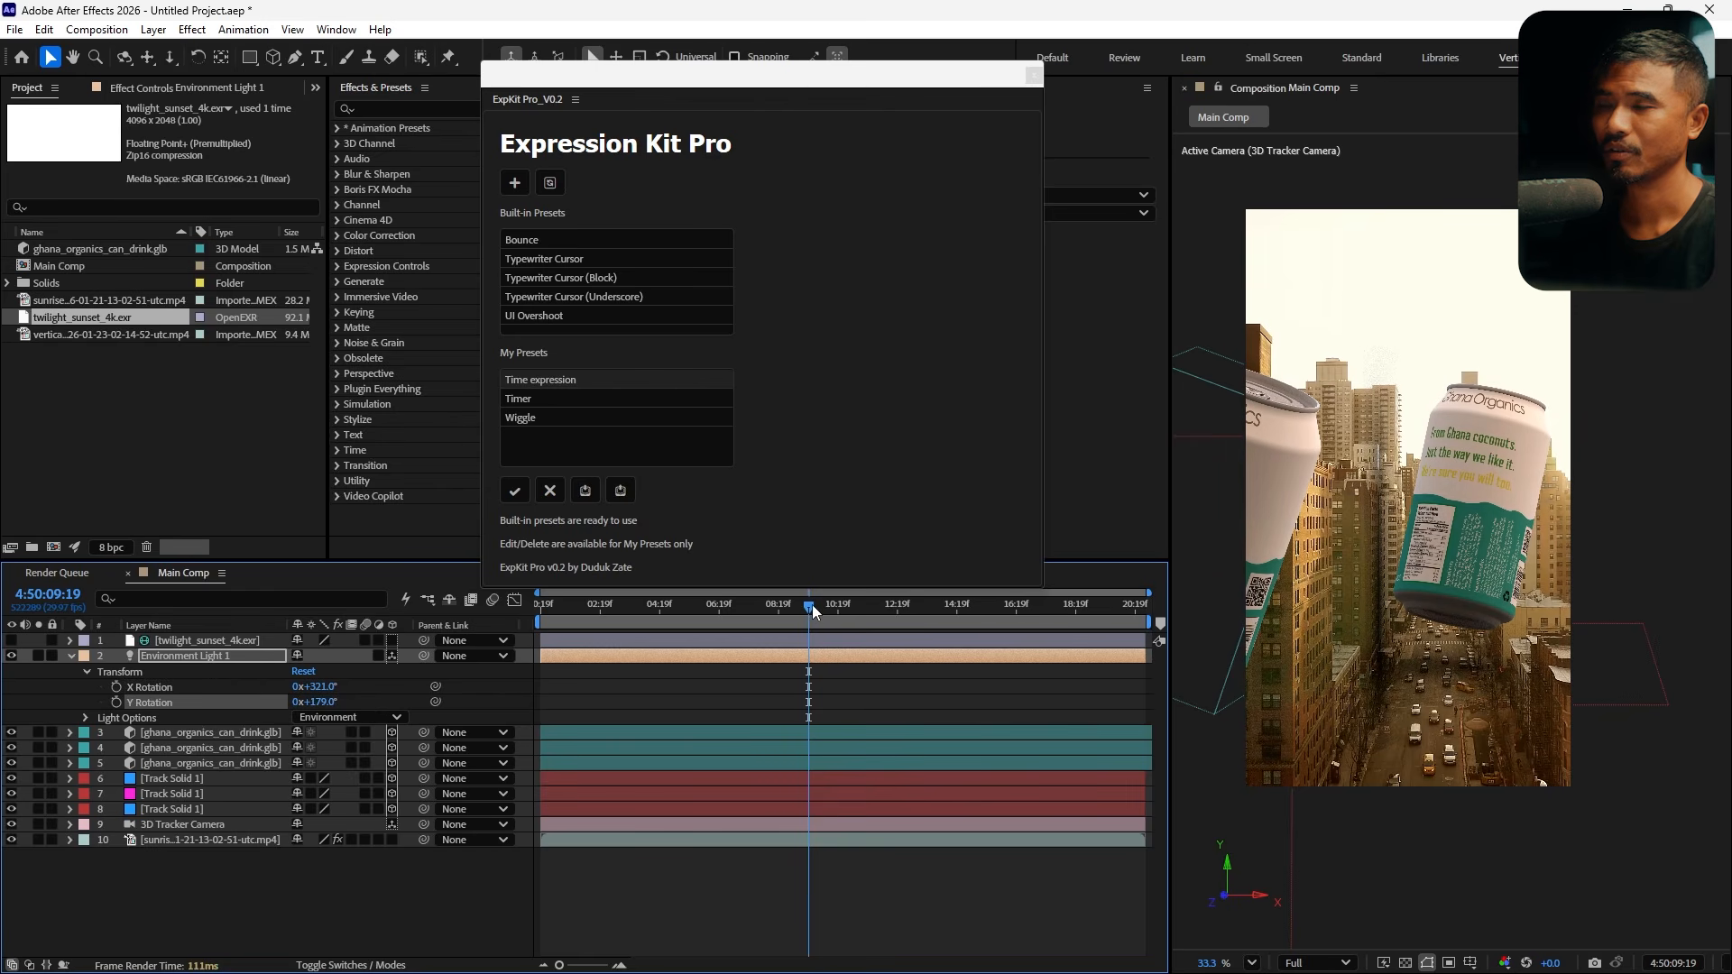
{"action": "left_click_drag", "start_coordinate": [812, 605], "coordinate": [922, 684]}
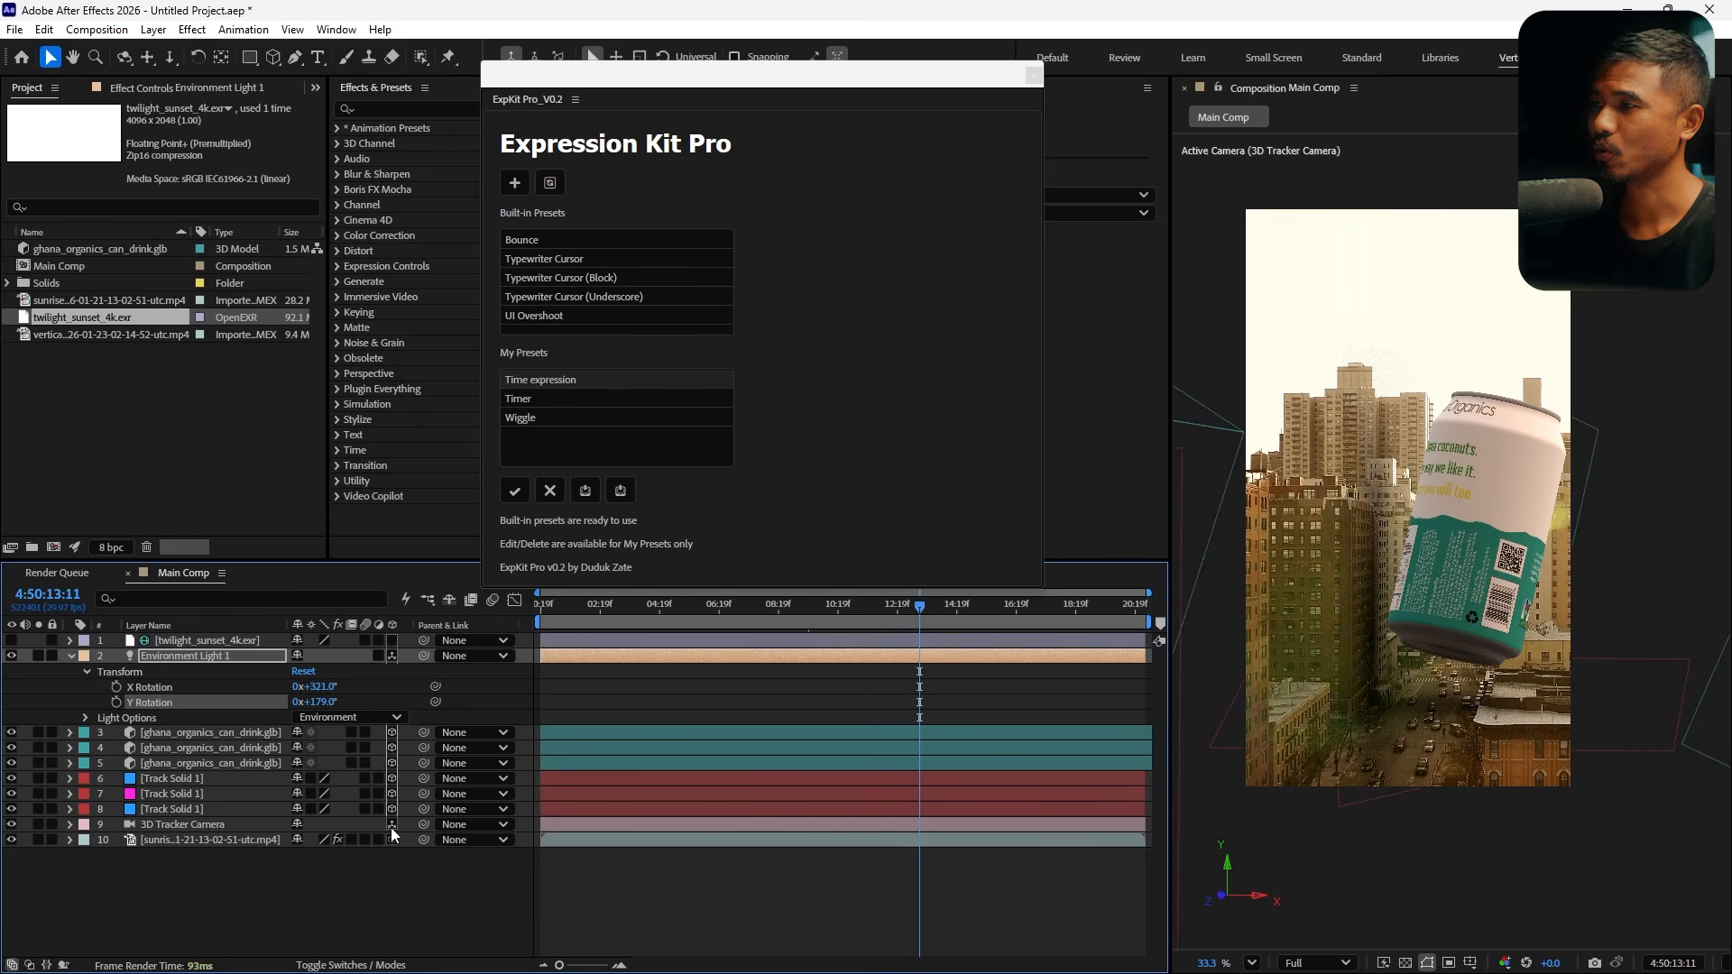
Add a rectangle mask to the second Track Solid, pull its top edge down, and feather it 168 pixels
{"action": "left_click", "coordinate": [187, 797]}
{"action": "scroll", "coordinate": [1394, 589], "scroll_direction": "up", "scroll_amount": 1}
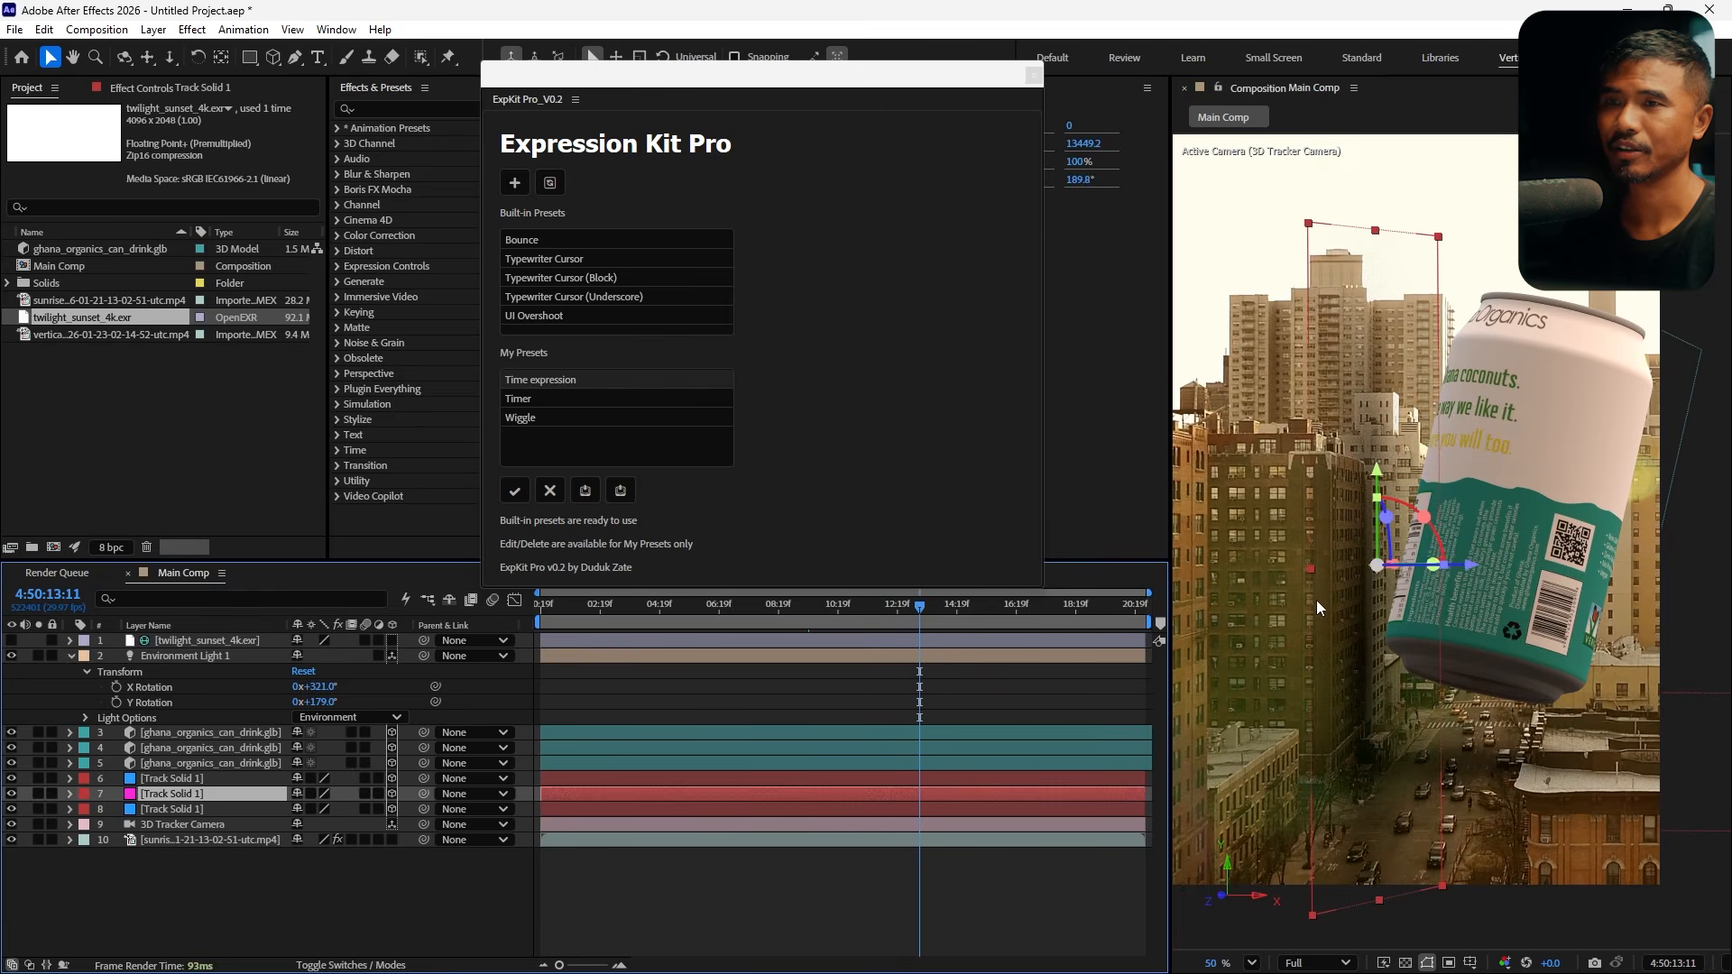
{"action": "left_click_drag", "start_coordinate": [1308, 572], "coordinate": [1210, 621]}
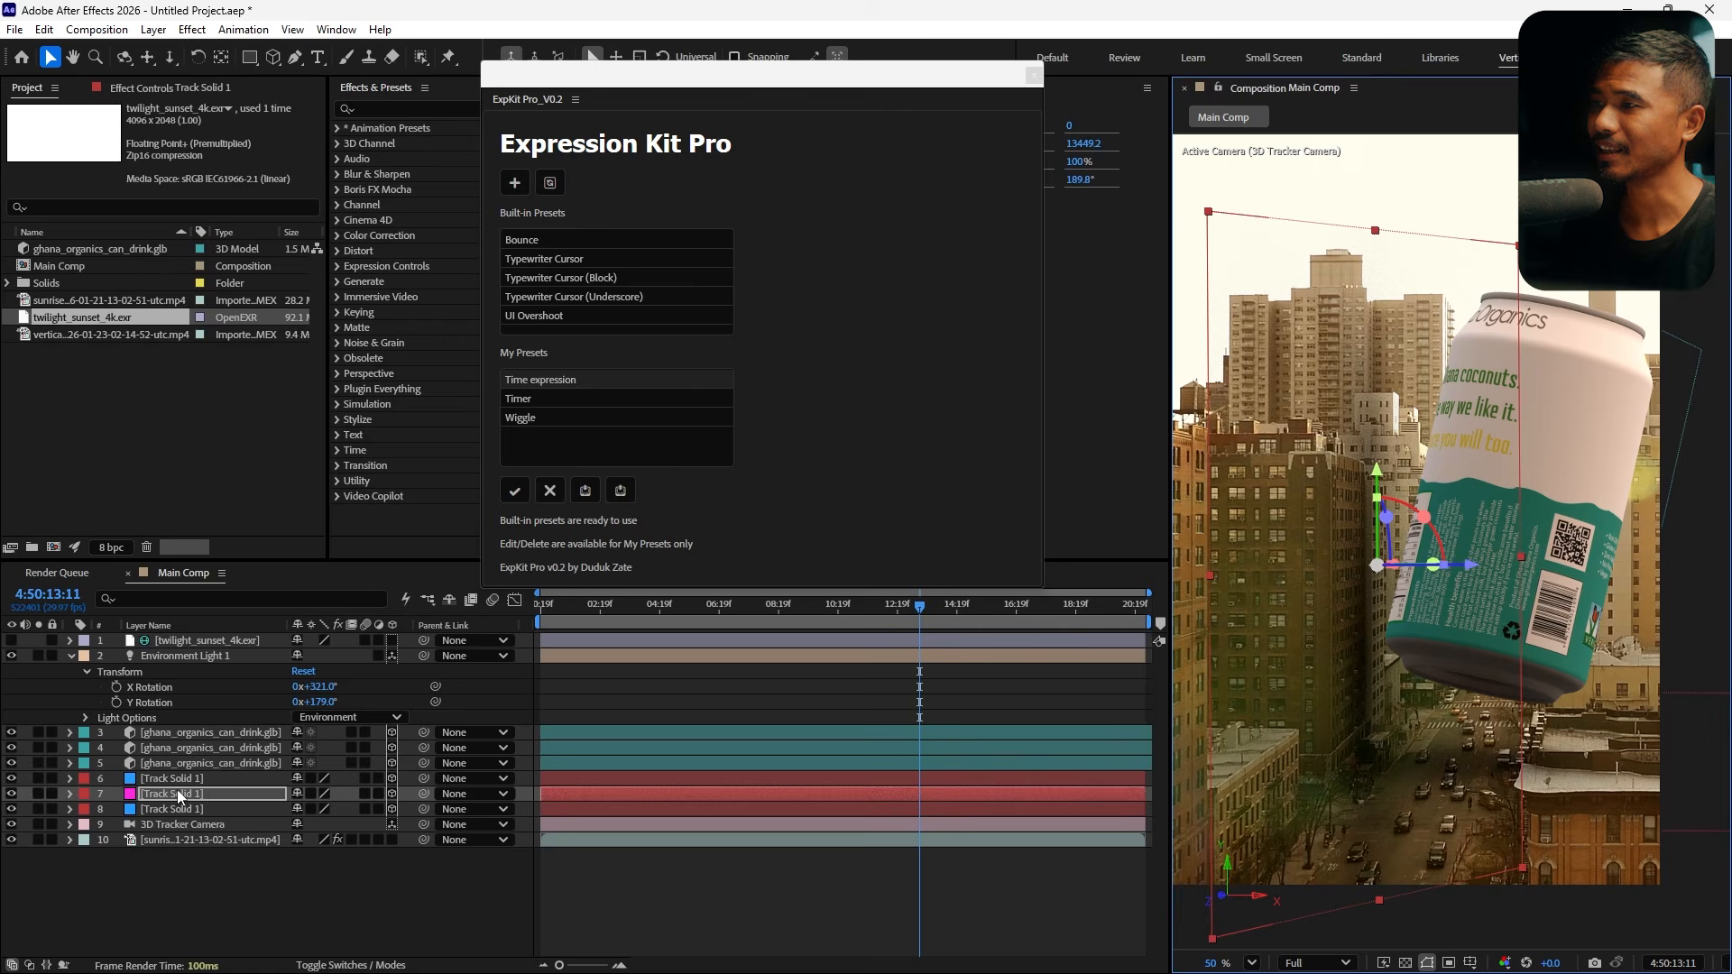
{"action": "double_click", "coordinate": [251, 60]}
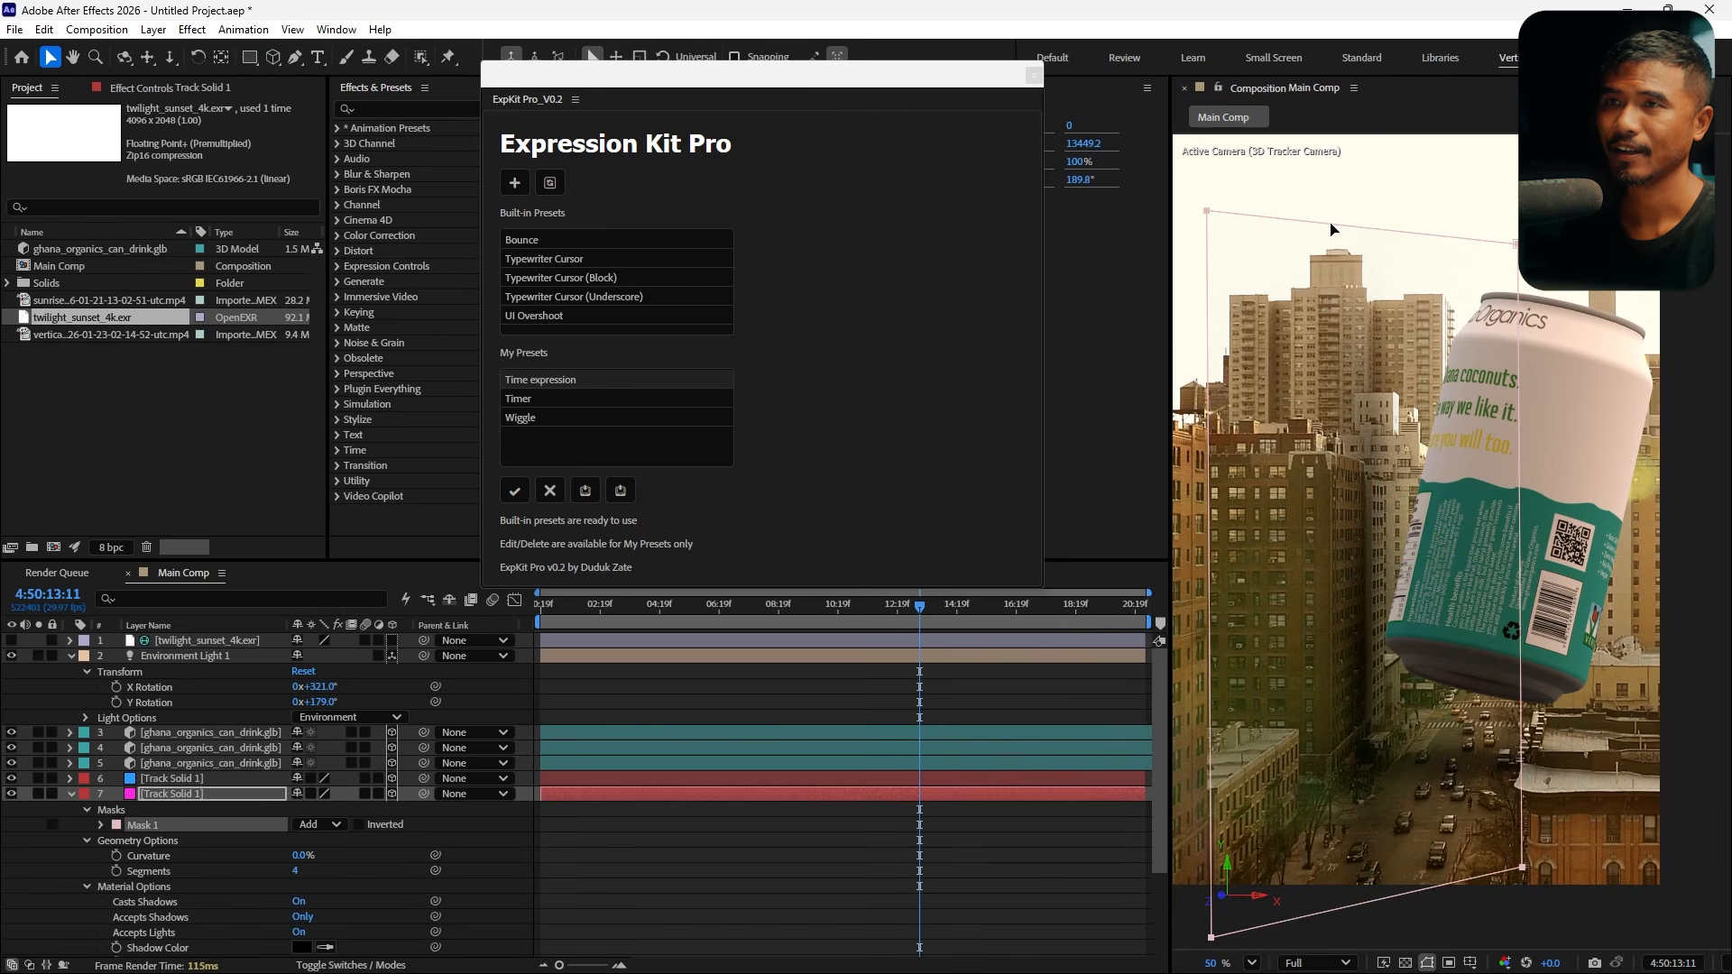
{"action": "double_click", "coordinate": [1332, 224]}
{"action": "left_click_drag", "start_coordinate": [1373, 227], "coordinate": [1361, 473]}
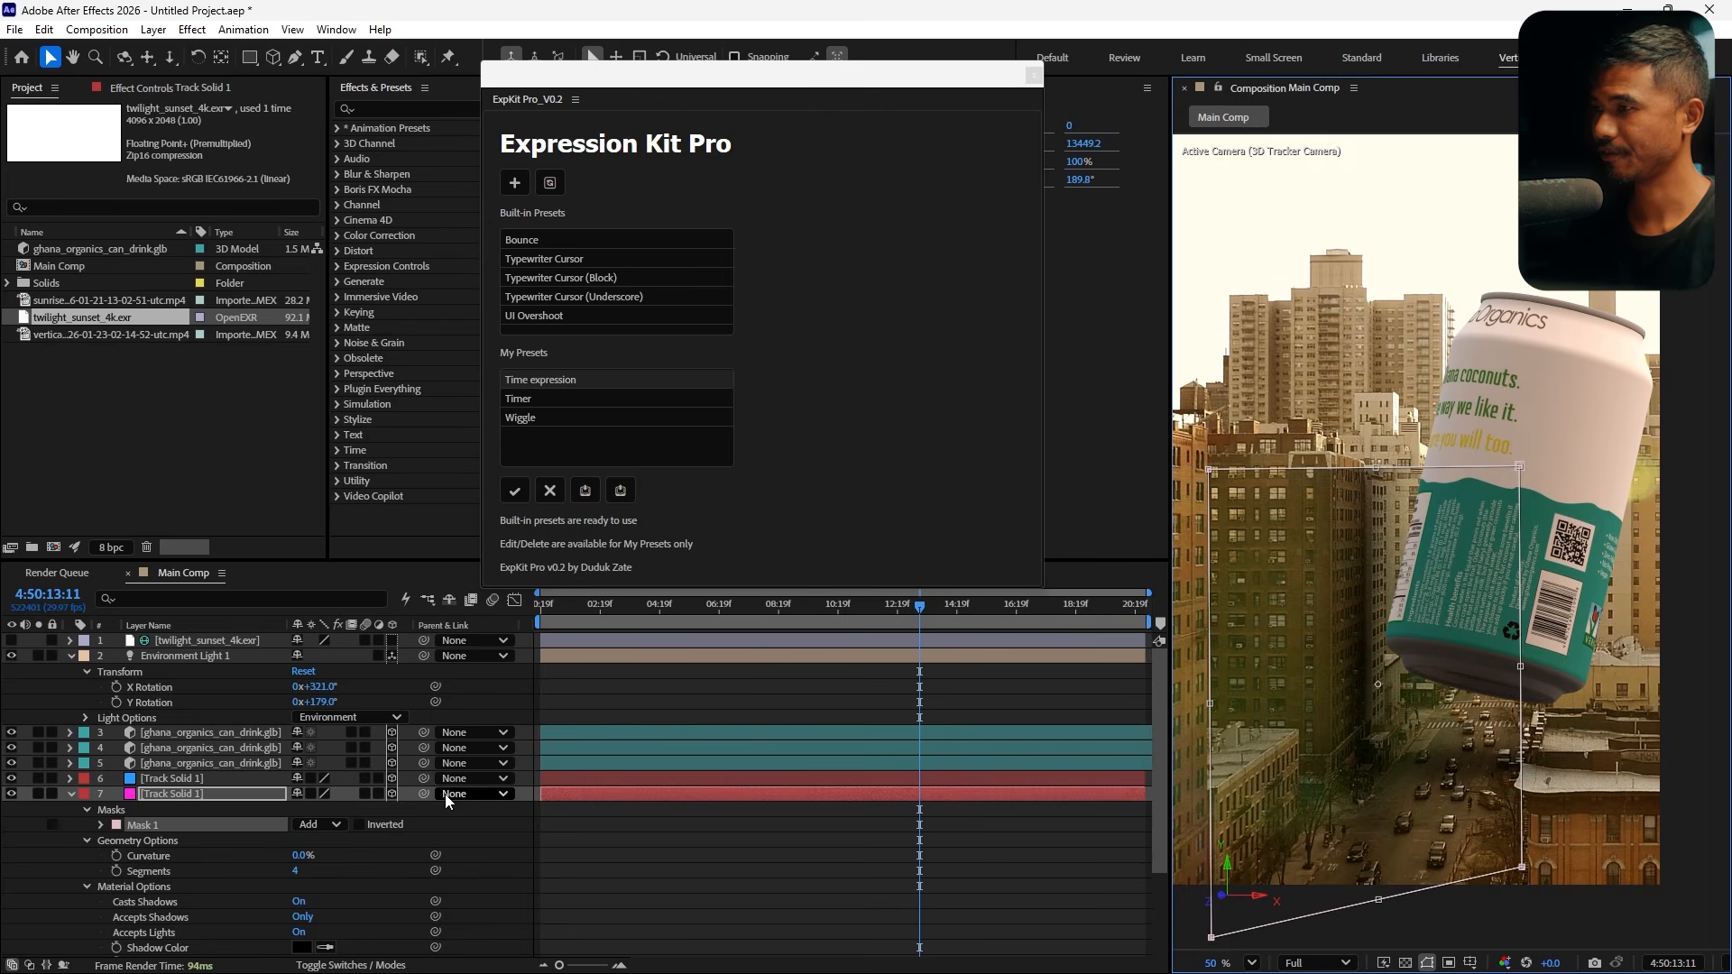
{"action": "key", "text": "f"}
{"action": "left_click_drag", "start_coordinate": [315, 830], "coordinate": [471, 832]}
{"action": "left_click", "coordinate": [836, 918]}
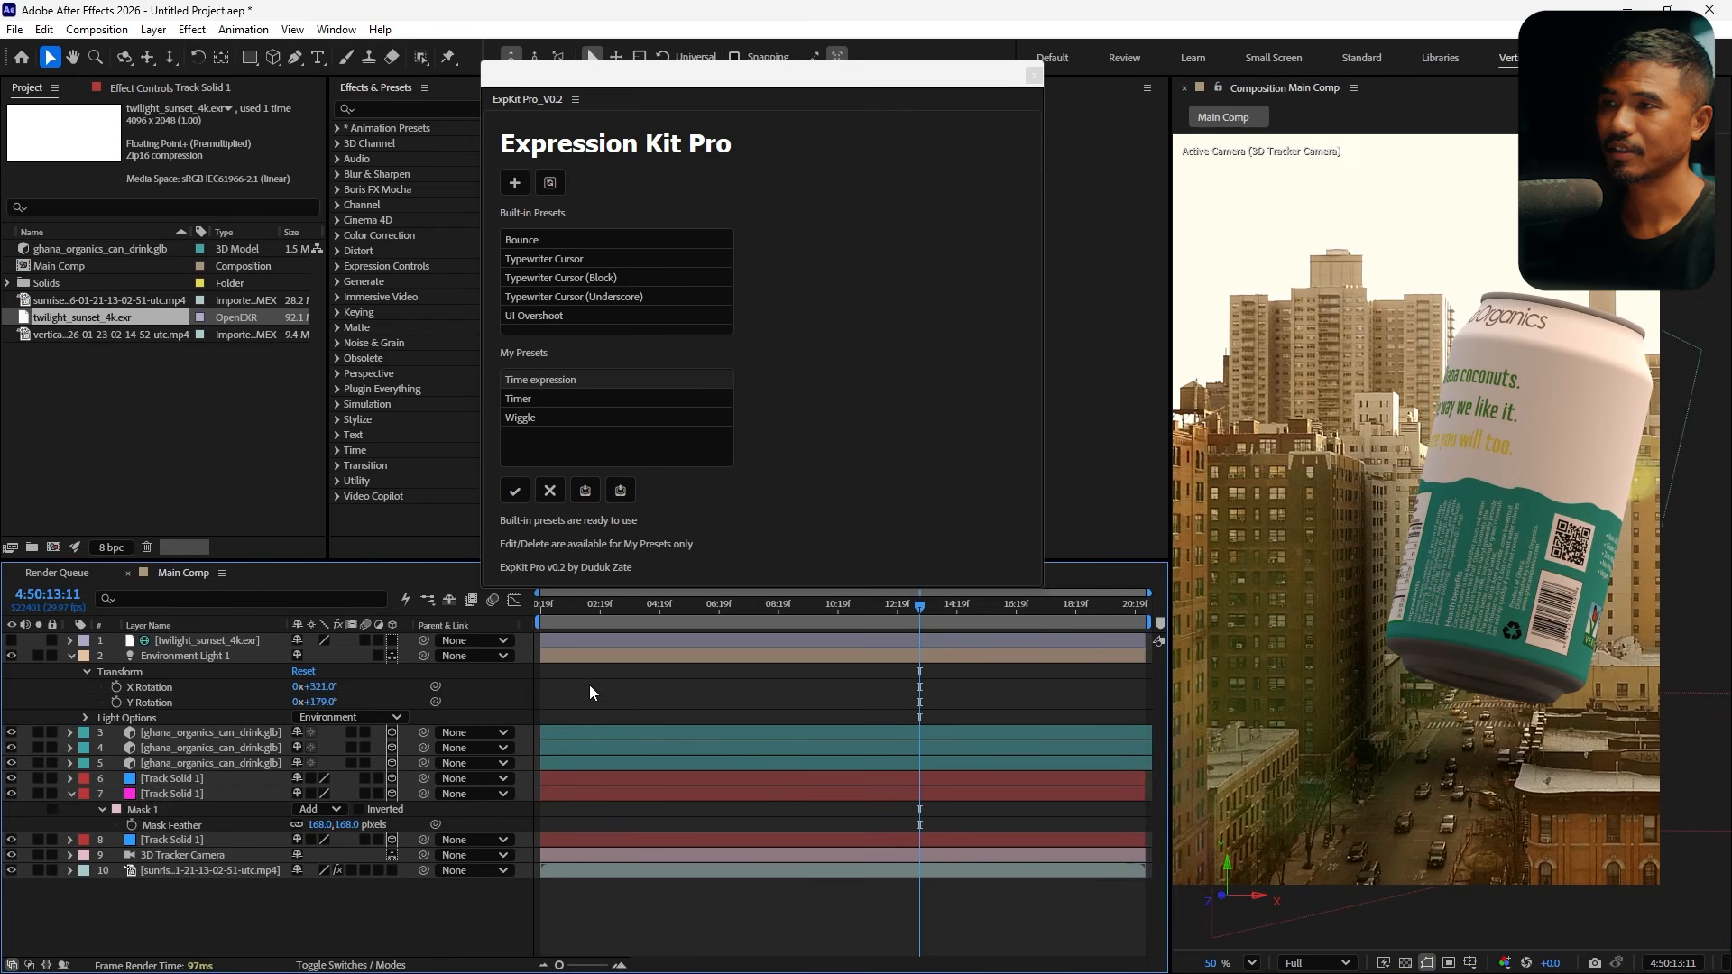
Collapse the opened layers and add the vertical light leak overlay footage to the top of the composition
{"action": "left_click_drag", "start_coordinate": [560, 619], "coordinate": [671, 632]}
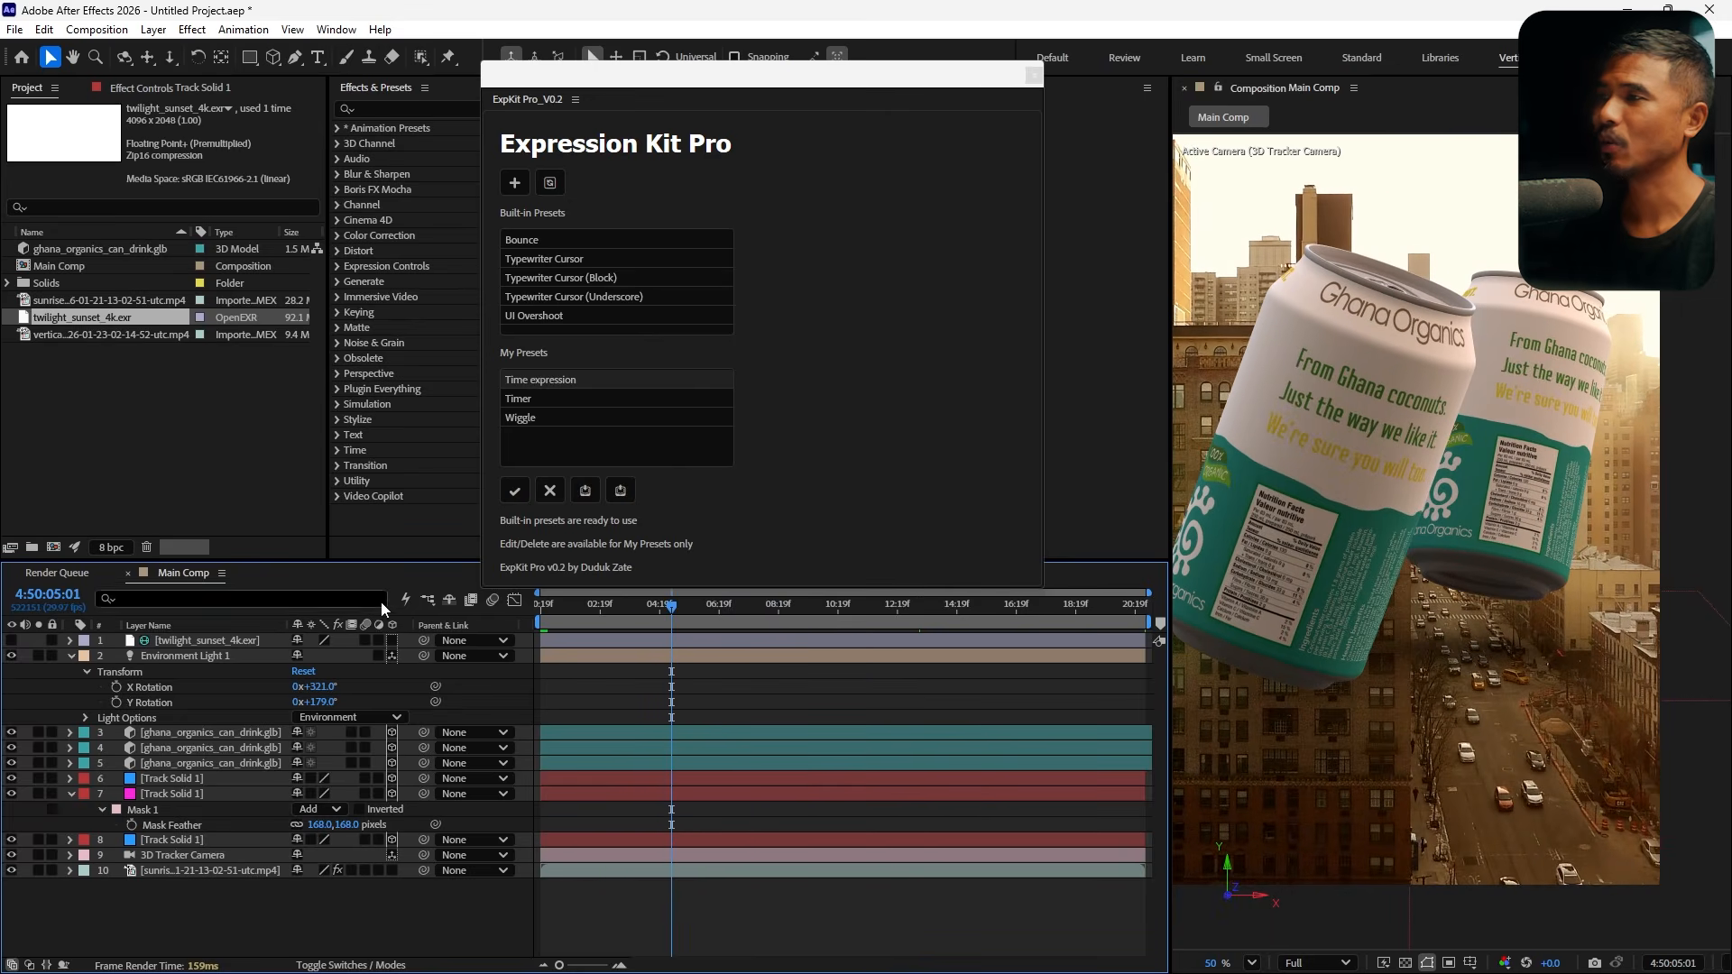
{"action": "left_click", "coordinate": [71, 657]}
{"action": "left_click", "coordinate": [70, 734]}
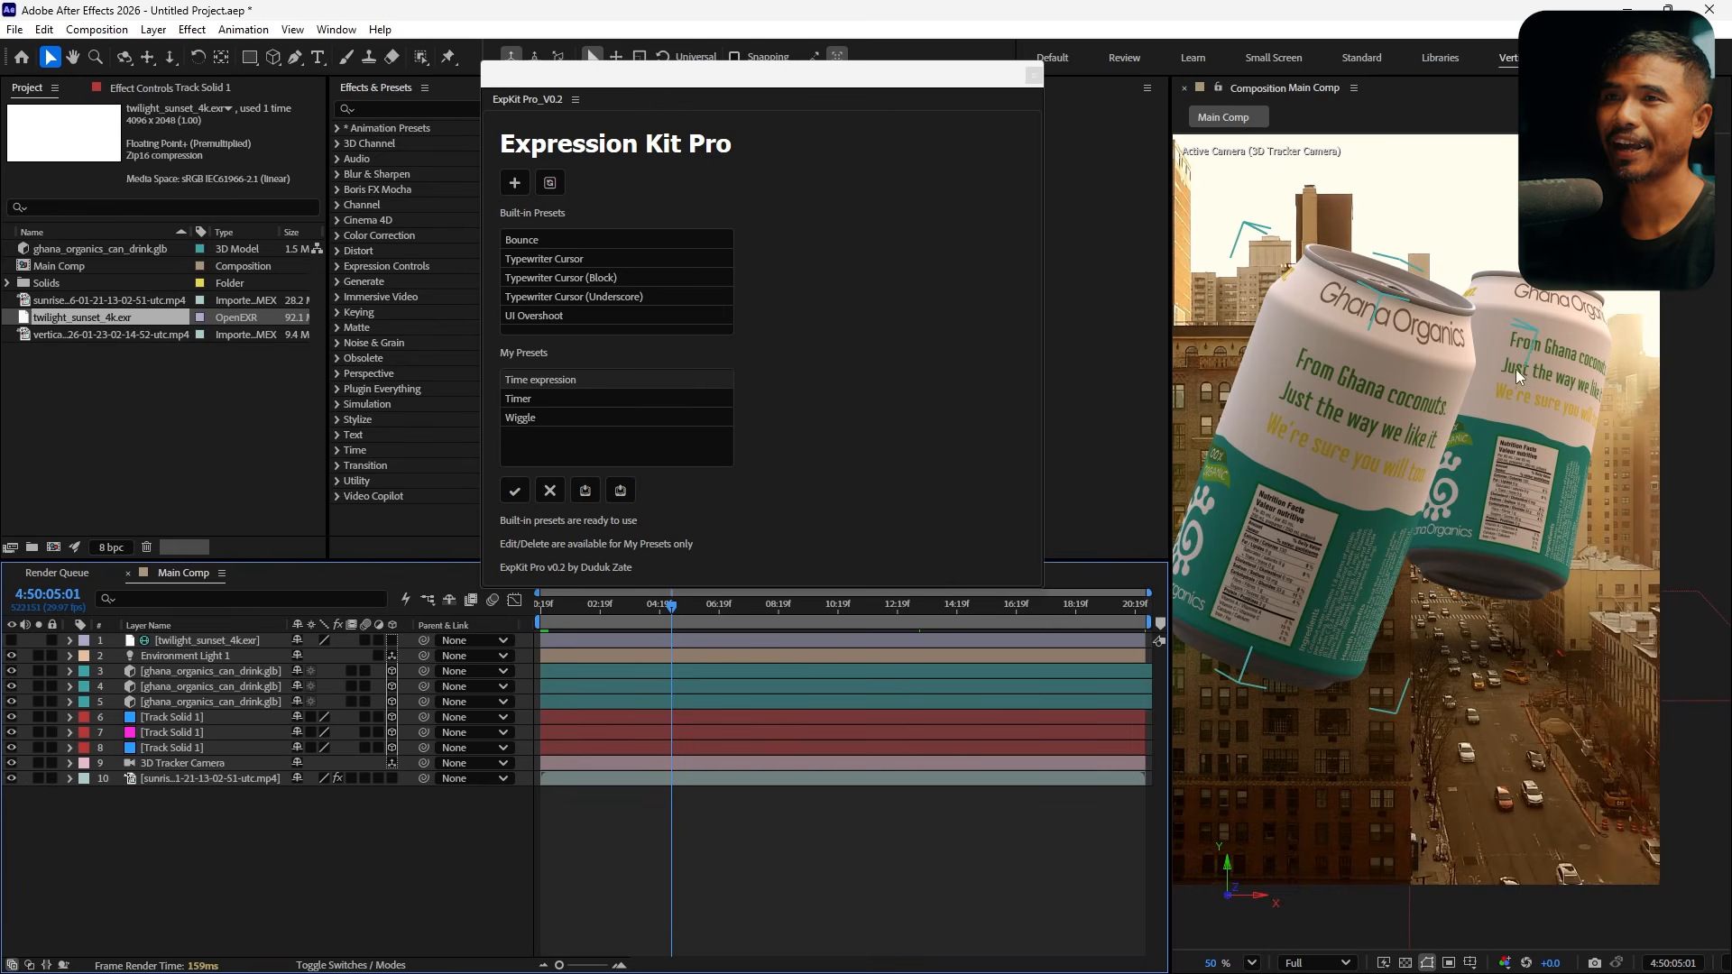
{"action": "left_click", "coordinate": [1371, 370]}
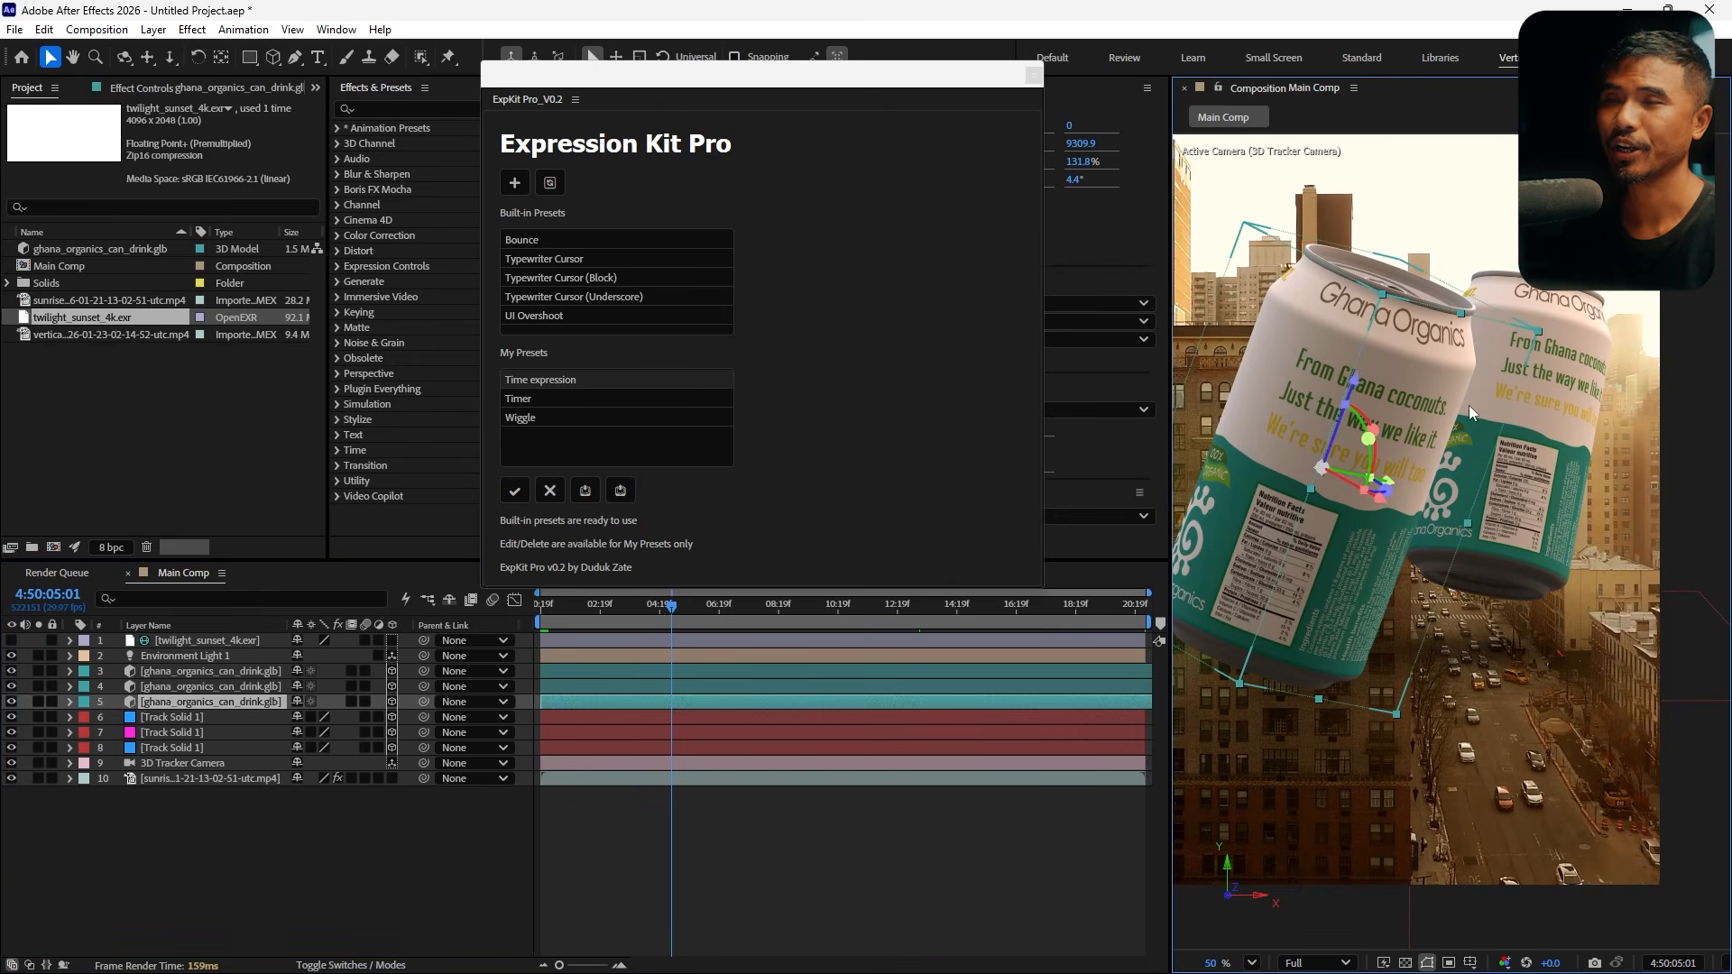
{"action": "left_click", "coordinate": [81, 299]}
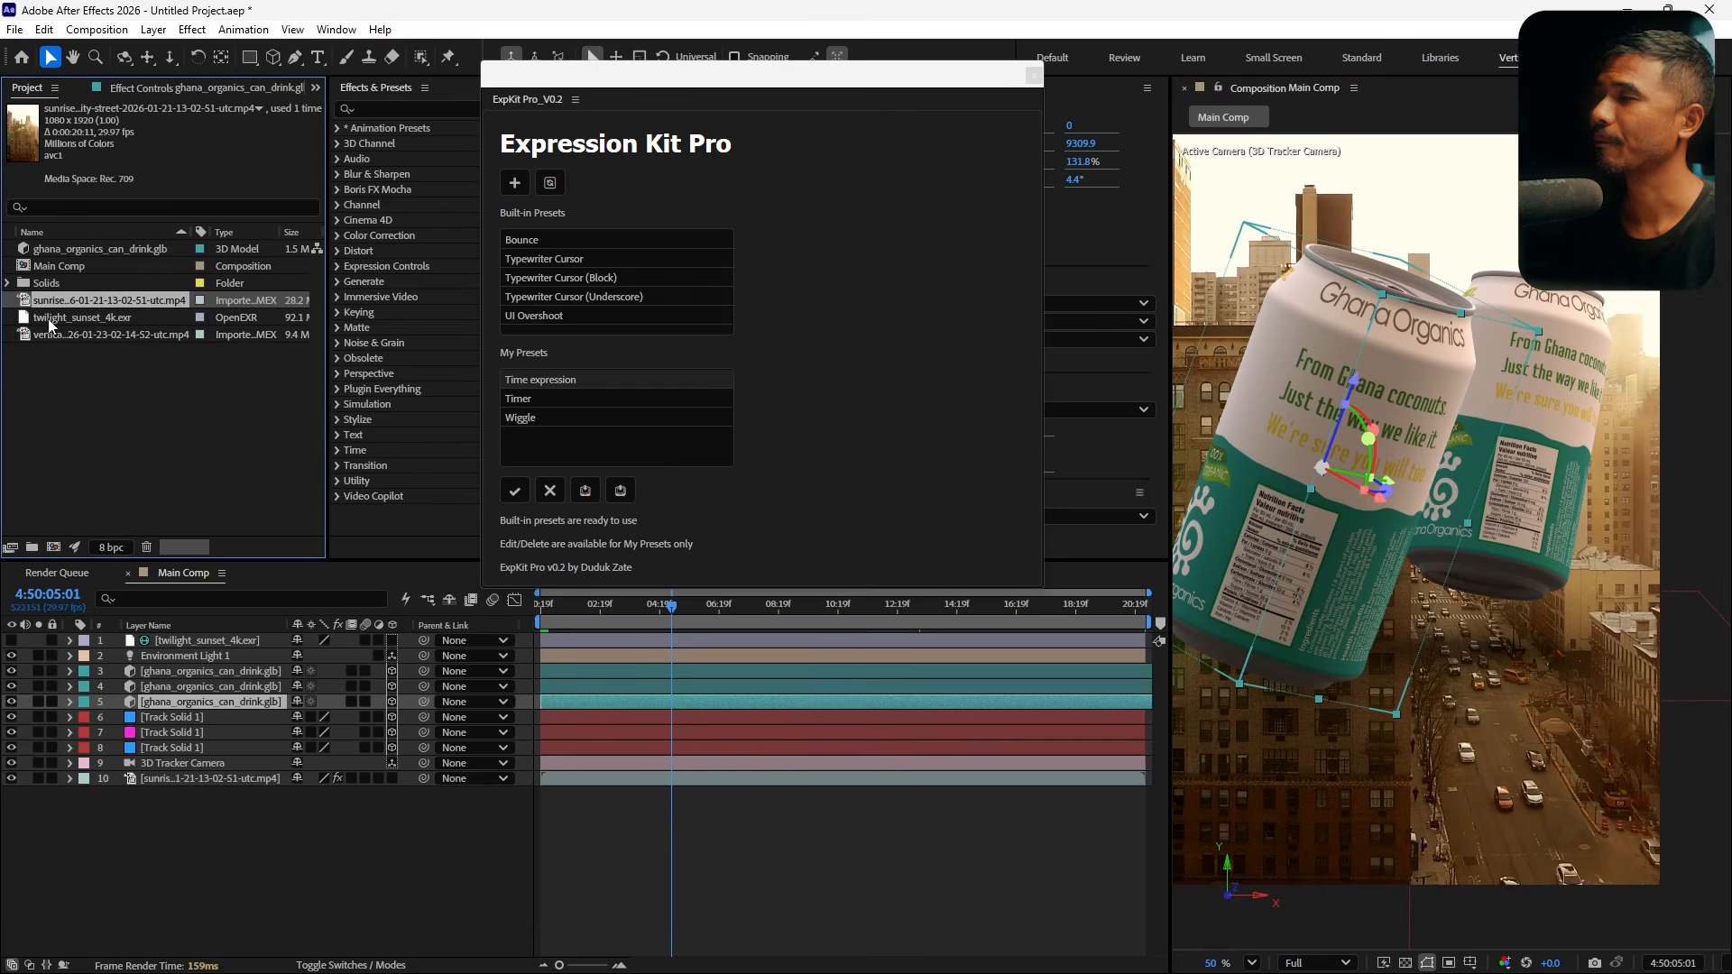
{"action": "left_click_drag", "start_coordinate": [54, 334], "coordinate": [204, 641]}
Flip the light leak layer horizontally and set its blending mode to Screen
{"action": "right_click", "coordinate": [1314, 631]}
{"action": "mouse_move", "coordinate": [1372, 400]}
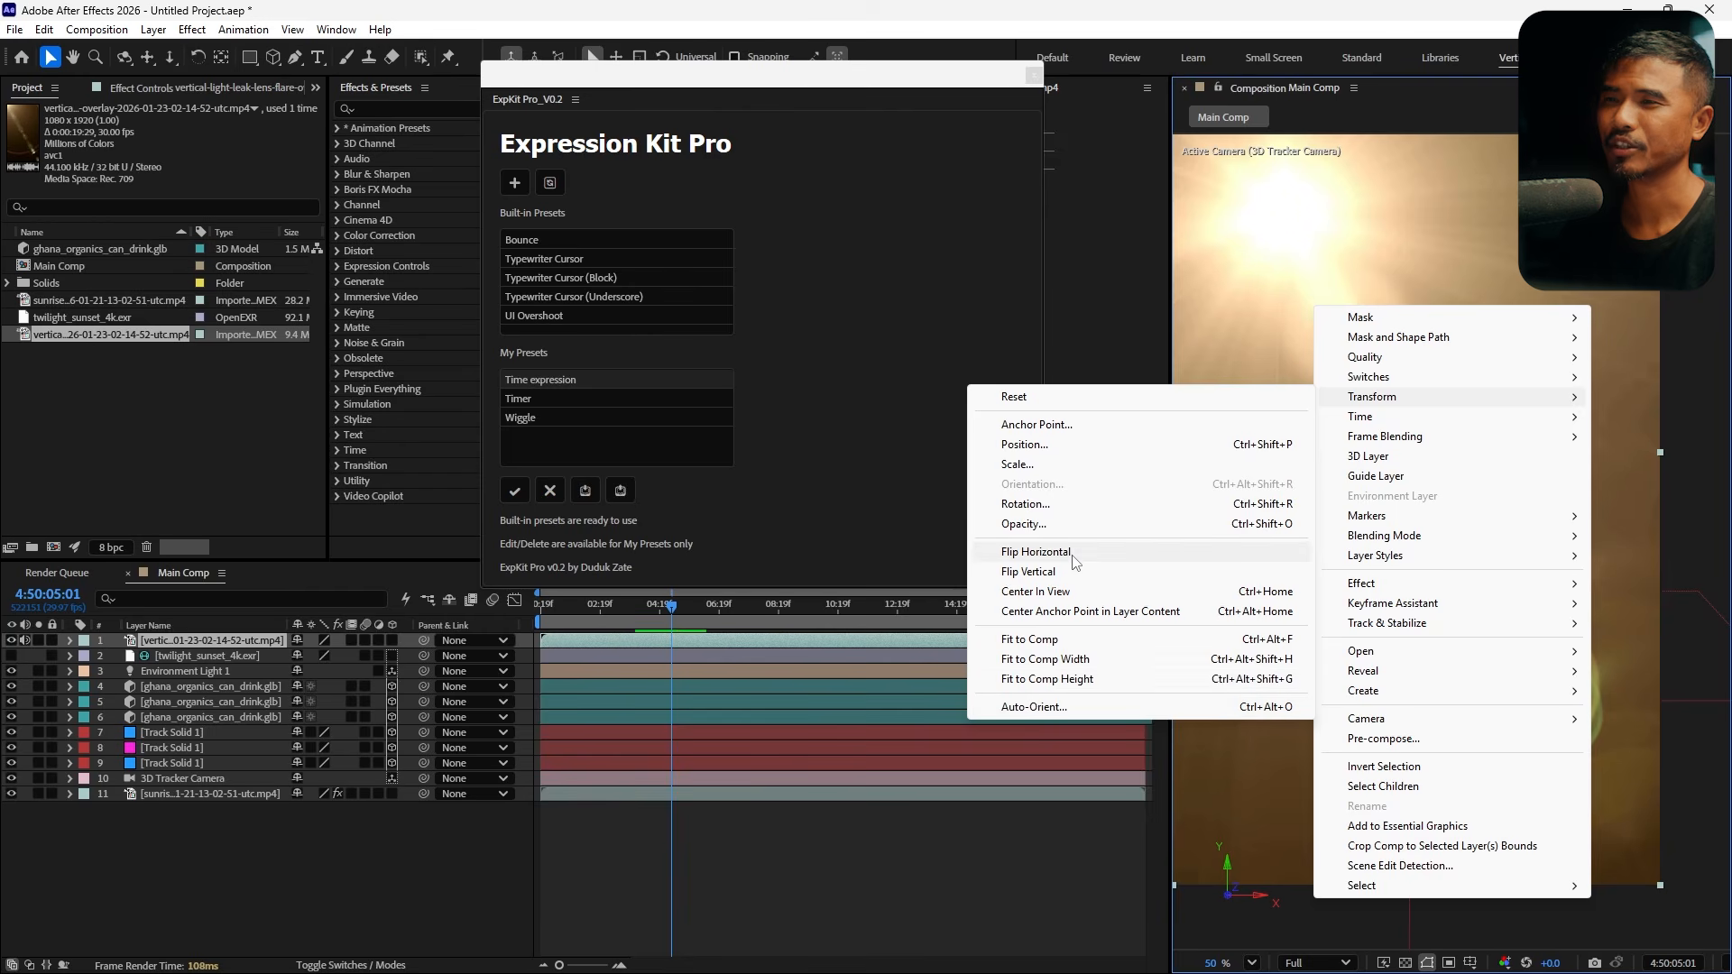
{"action": "left_click", "coordinate": [1028, 551]}
{"action": "left_click", "coordinate": [350, 966]}
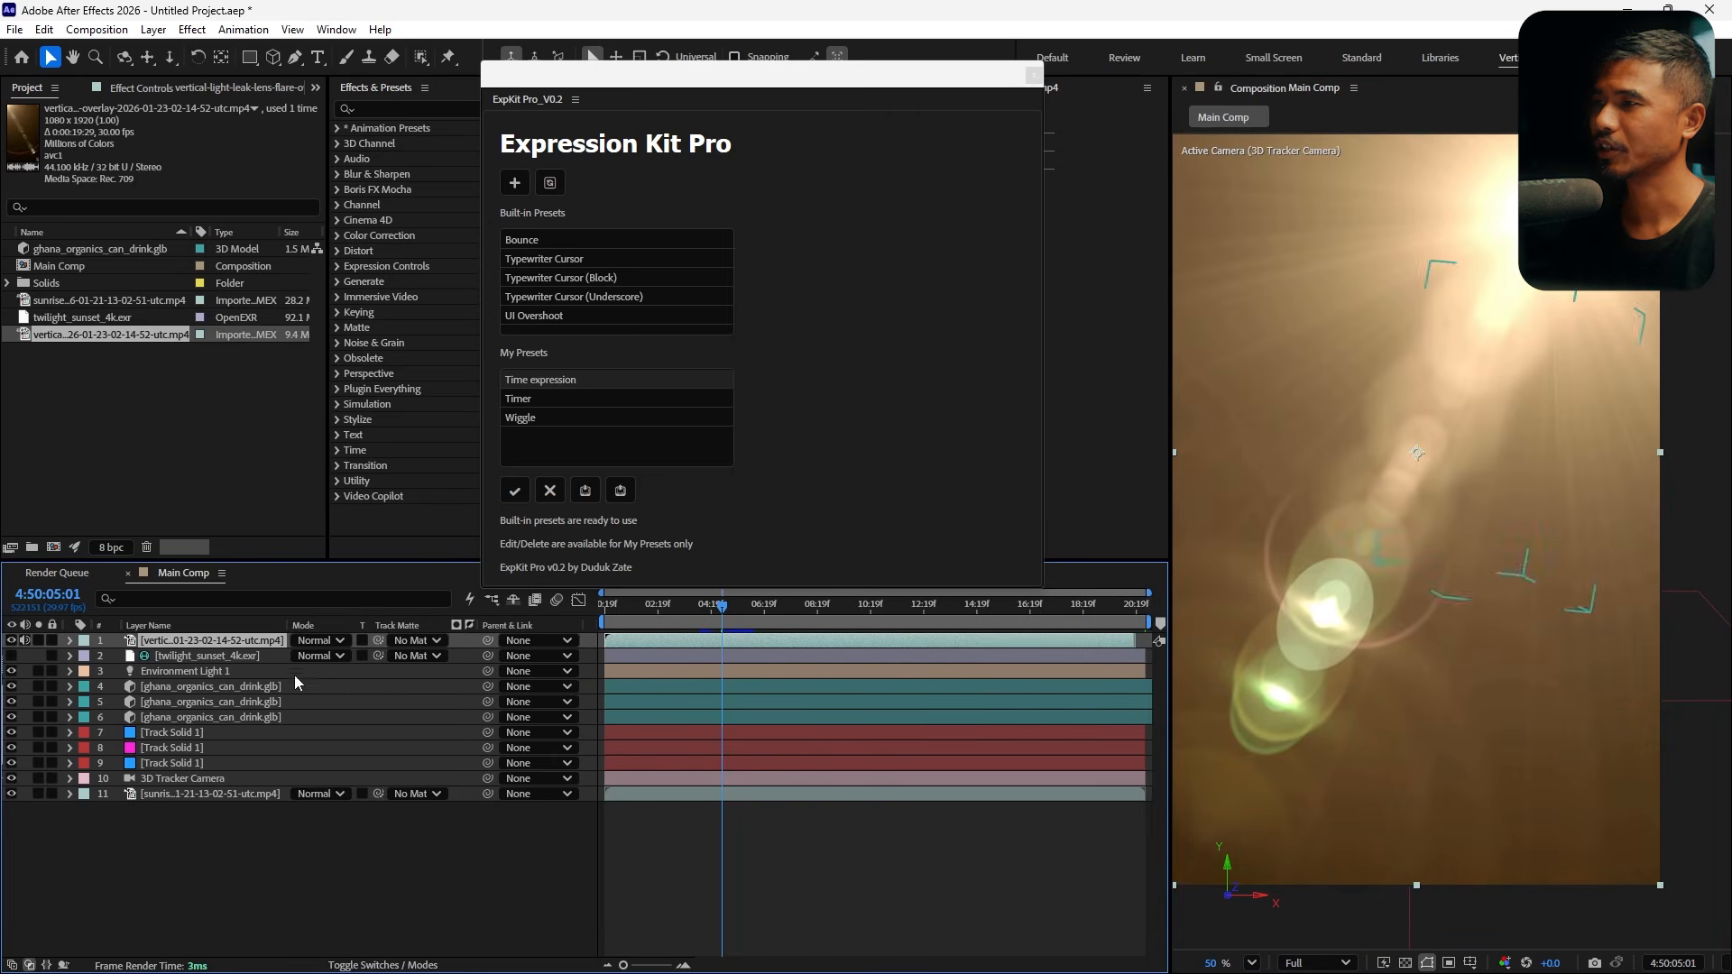
{"action": "left_click", "coordinate": [308, 642]}
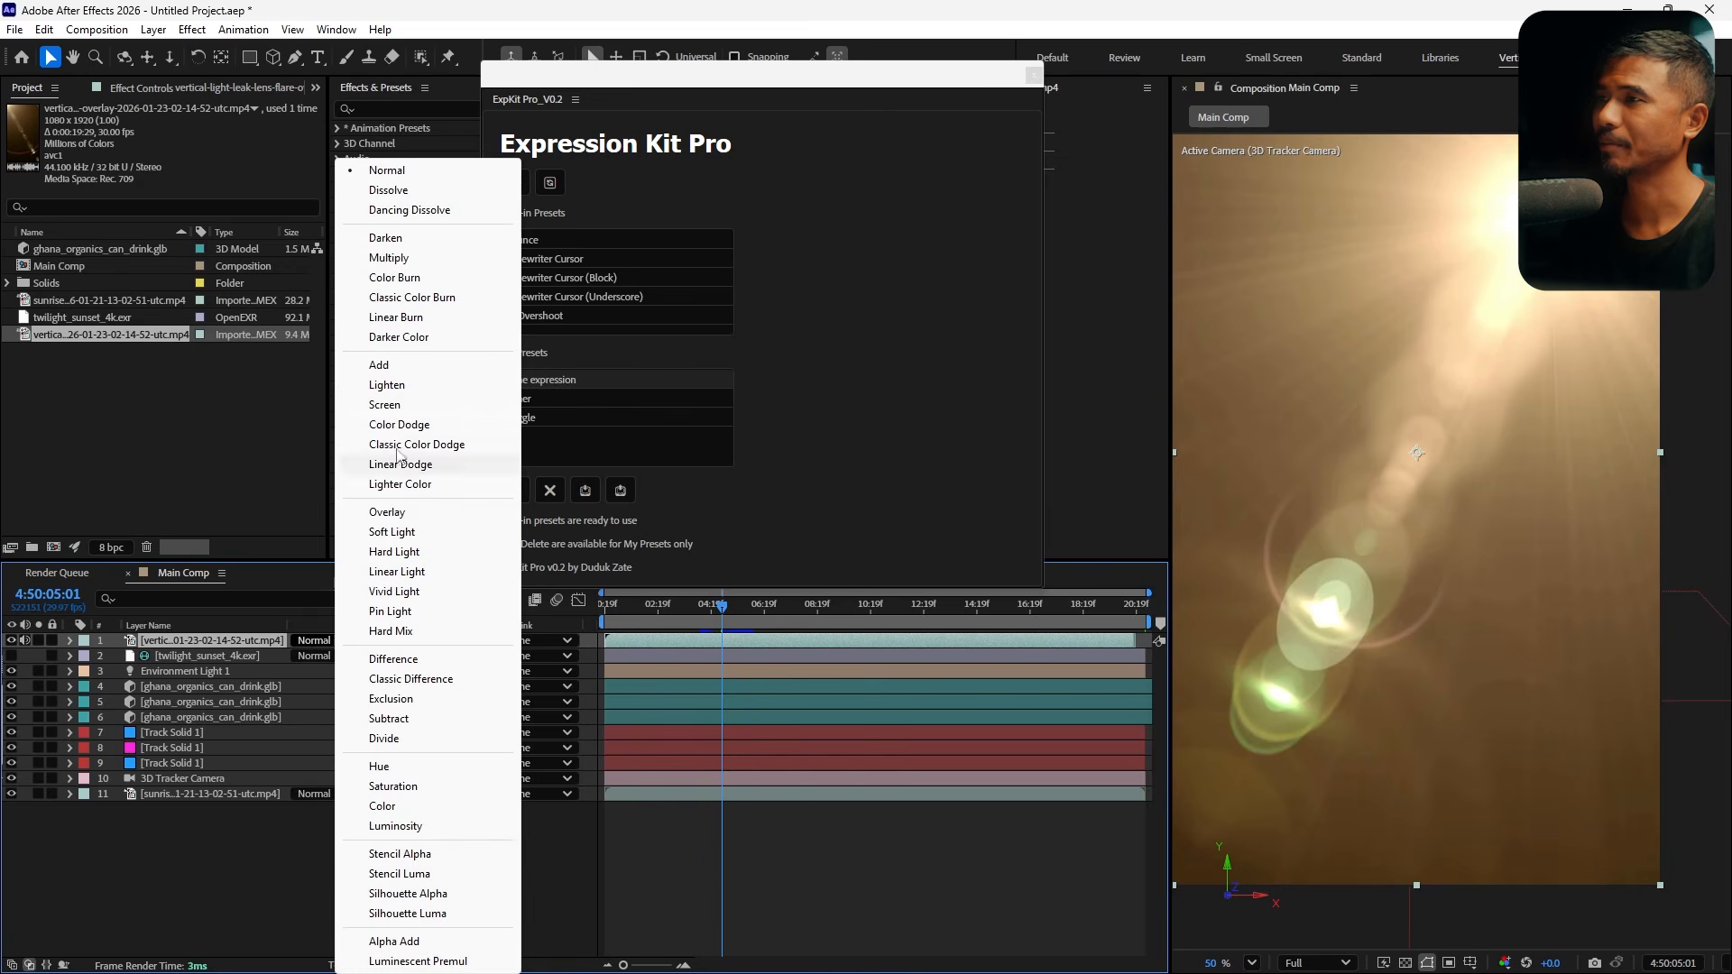
{"action": "left_click", "coordinate": [401, 409]}
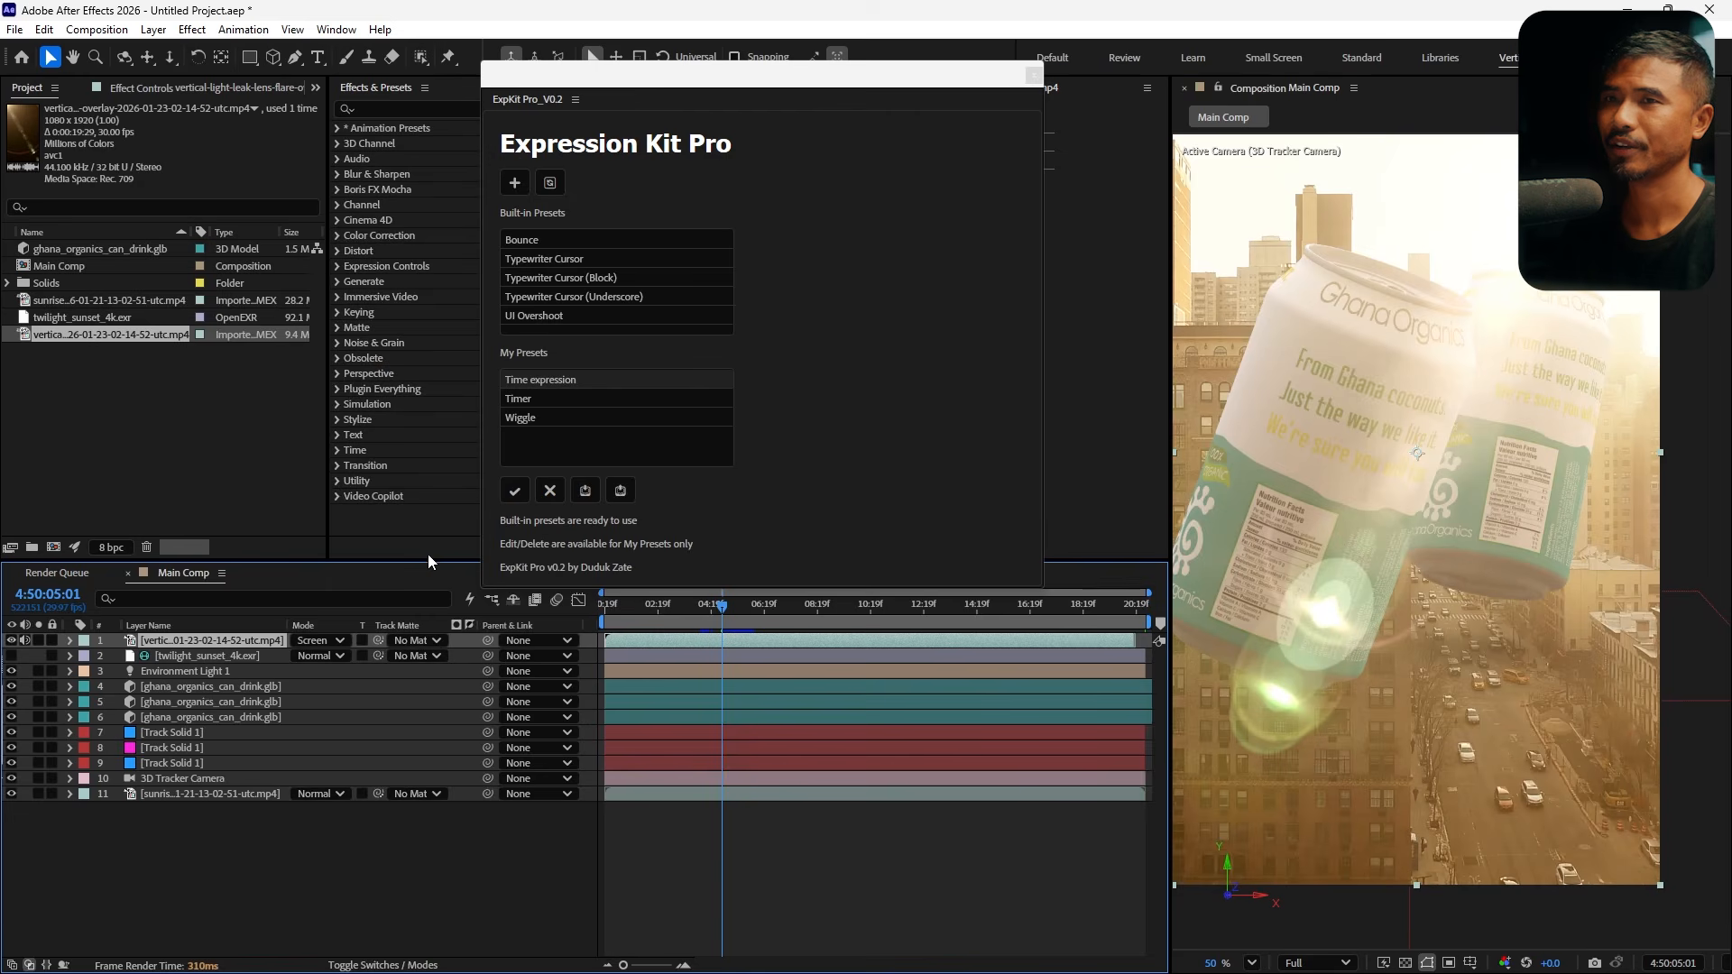
Stretch the light leak layer wider and reposition it to cover the frame
{"action": "left_click_drag", "start_coordinate": [611, 623], "coordinate": [669, 635]}
{"action": "scroll", "coordinate": [1393, 519], "scroll_direction": "down", "scroll_amount": 3}
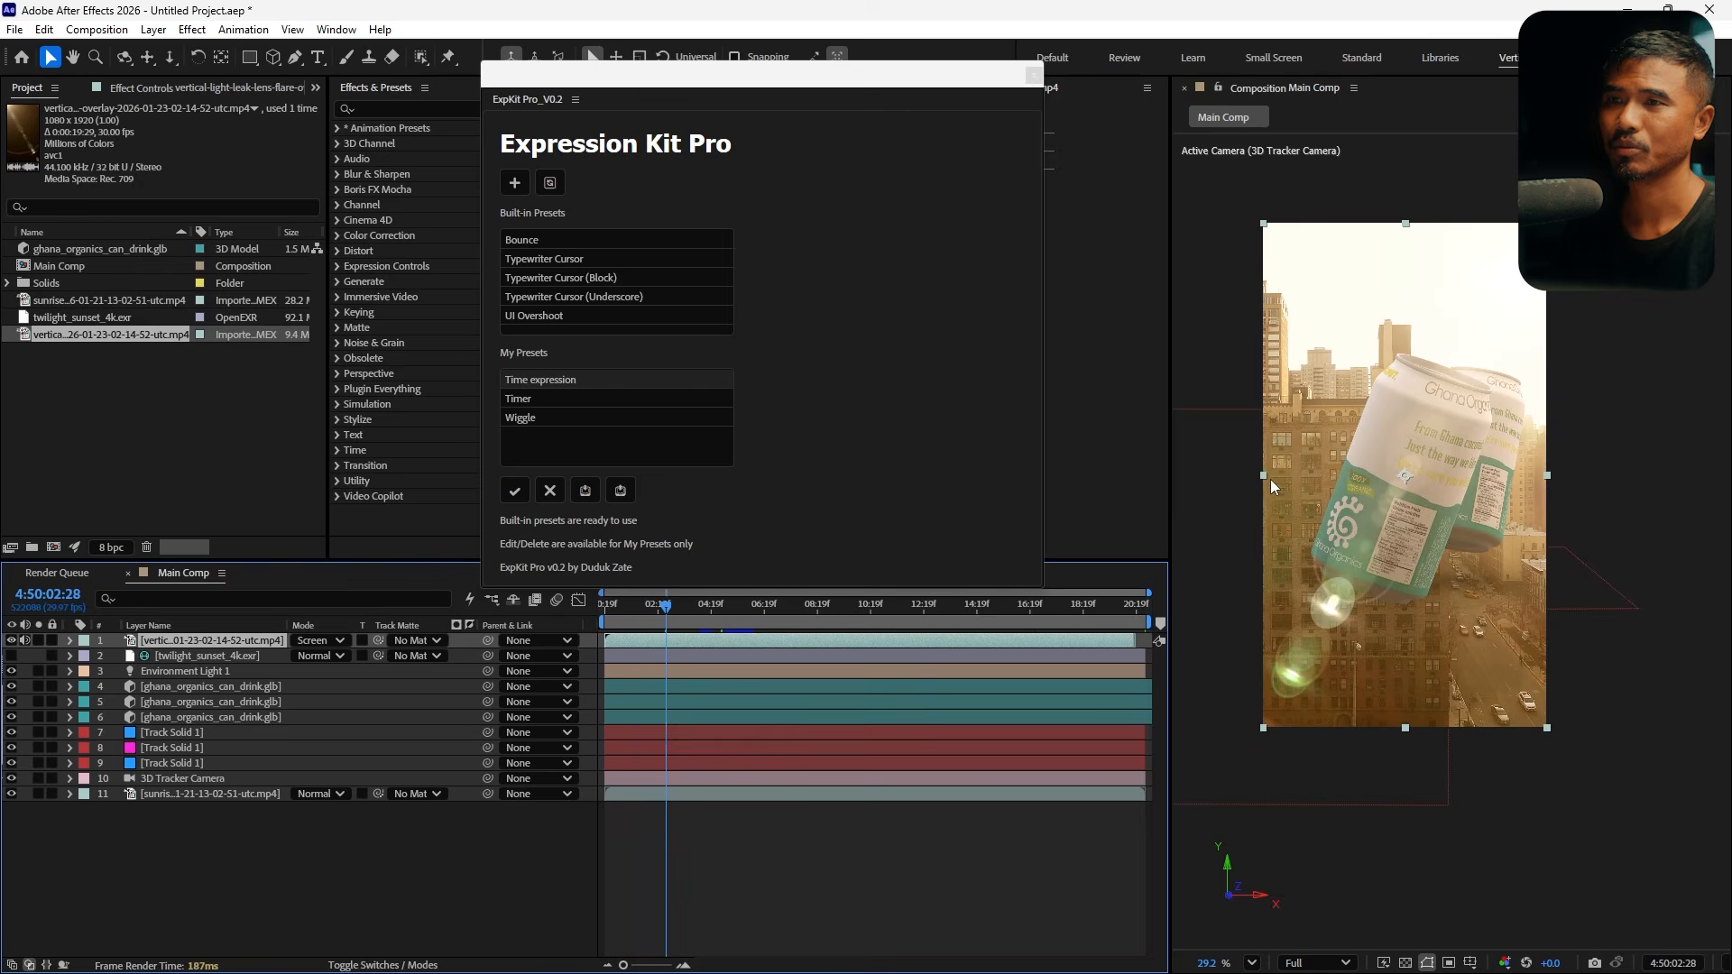
{"action": "left_click_drag", "start_coordinate": [1270, 479], "coordinate": [1202, 498]}
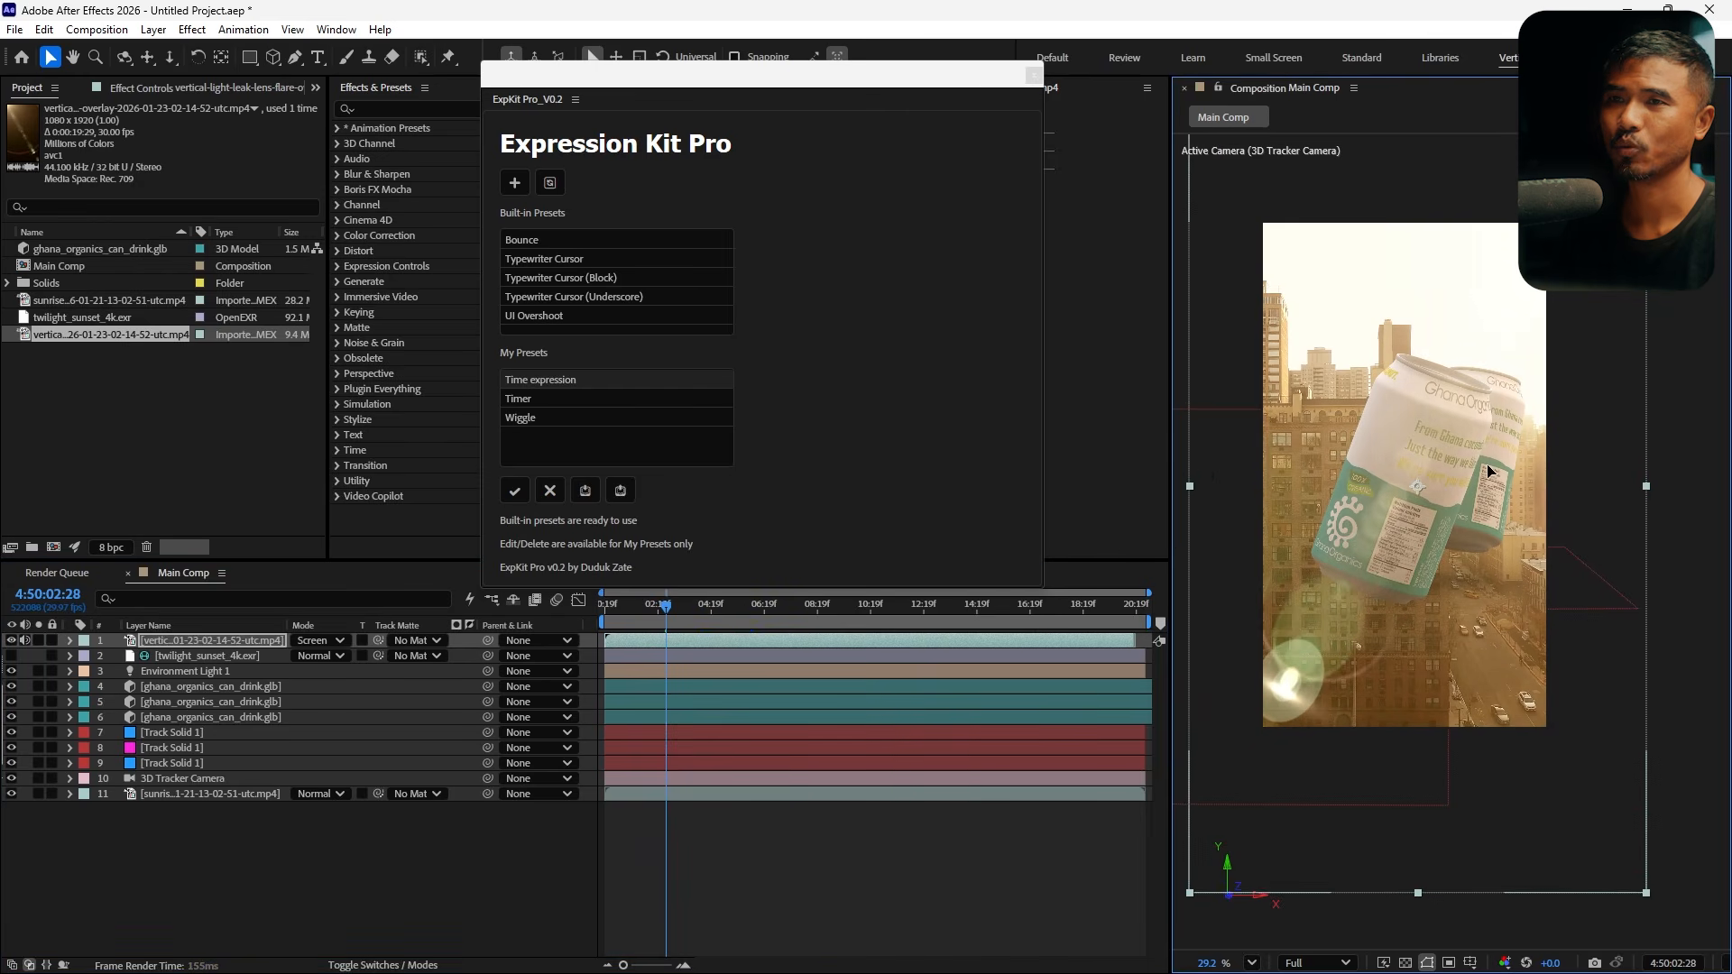
{"action": "left_click_drag", "start_coordinate": [1488, 471], "coordinate": [1514, 480]}
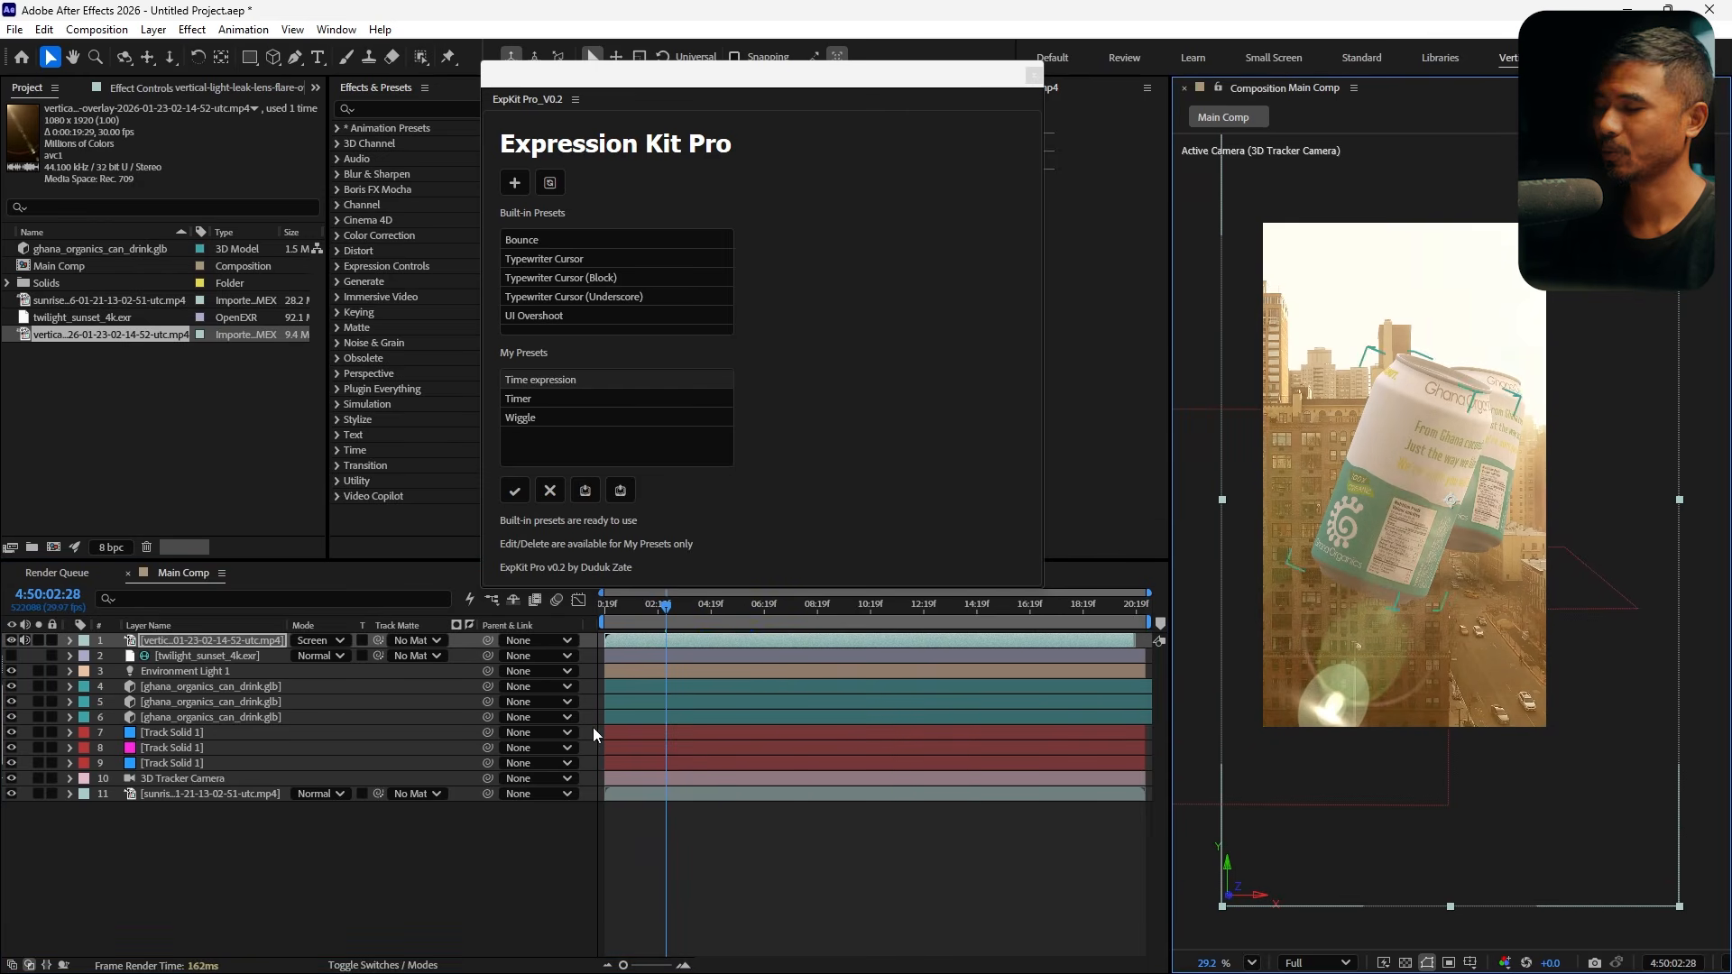
Set the light leak layer's opacity to 80%
{"action": "key", "text": "t"}
{"action": "left_click", "coordinate": [303, 658]}
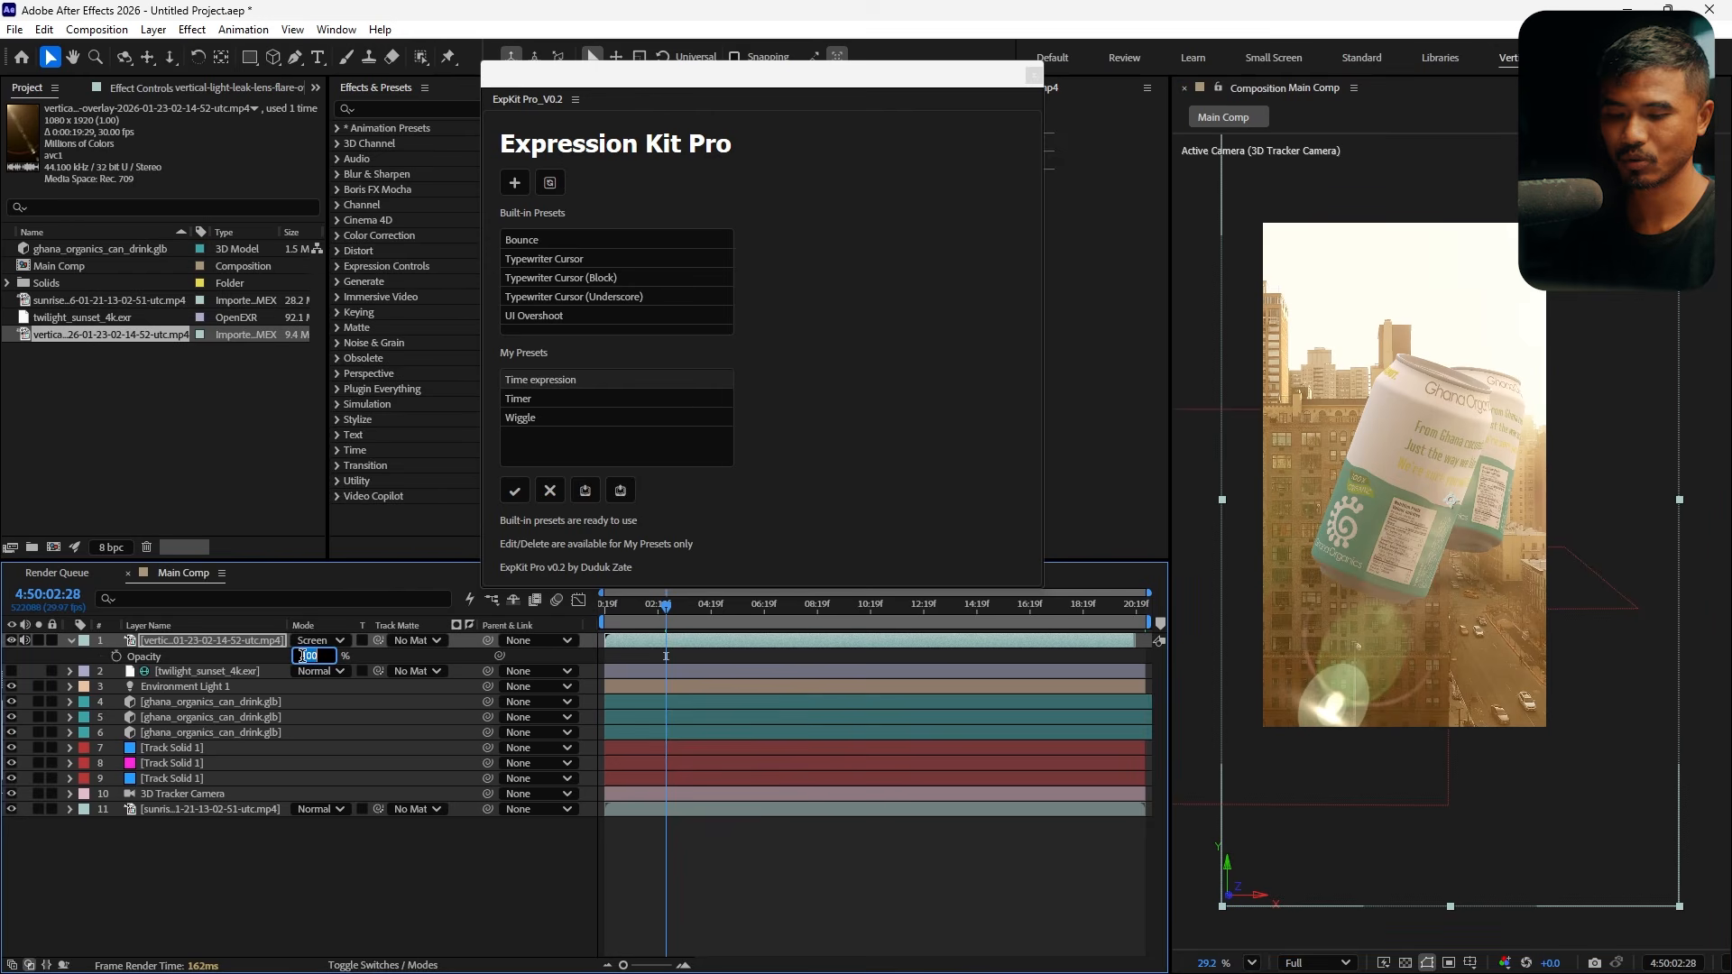
{"action": "type", "text": "80"}
{"action": "key", "text": "Return"}
Animate the light leak's opacity fading down to about 3% with eased keyframes and preview the fade
{"action": "left_click_drag", "start_coordinate": [670, 619], "coordinate": [770, 648]}
{"action": "left_click_drag", "start_coordinate": [764, 649], "coordinate": [839, 637]}
{"action": "left_click", "coordinate": [117, 656]}
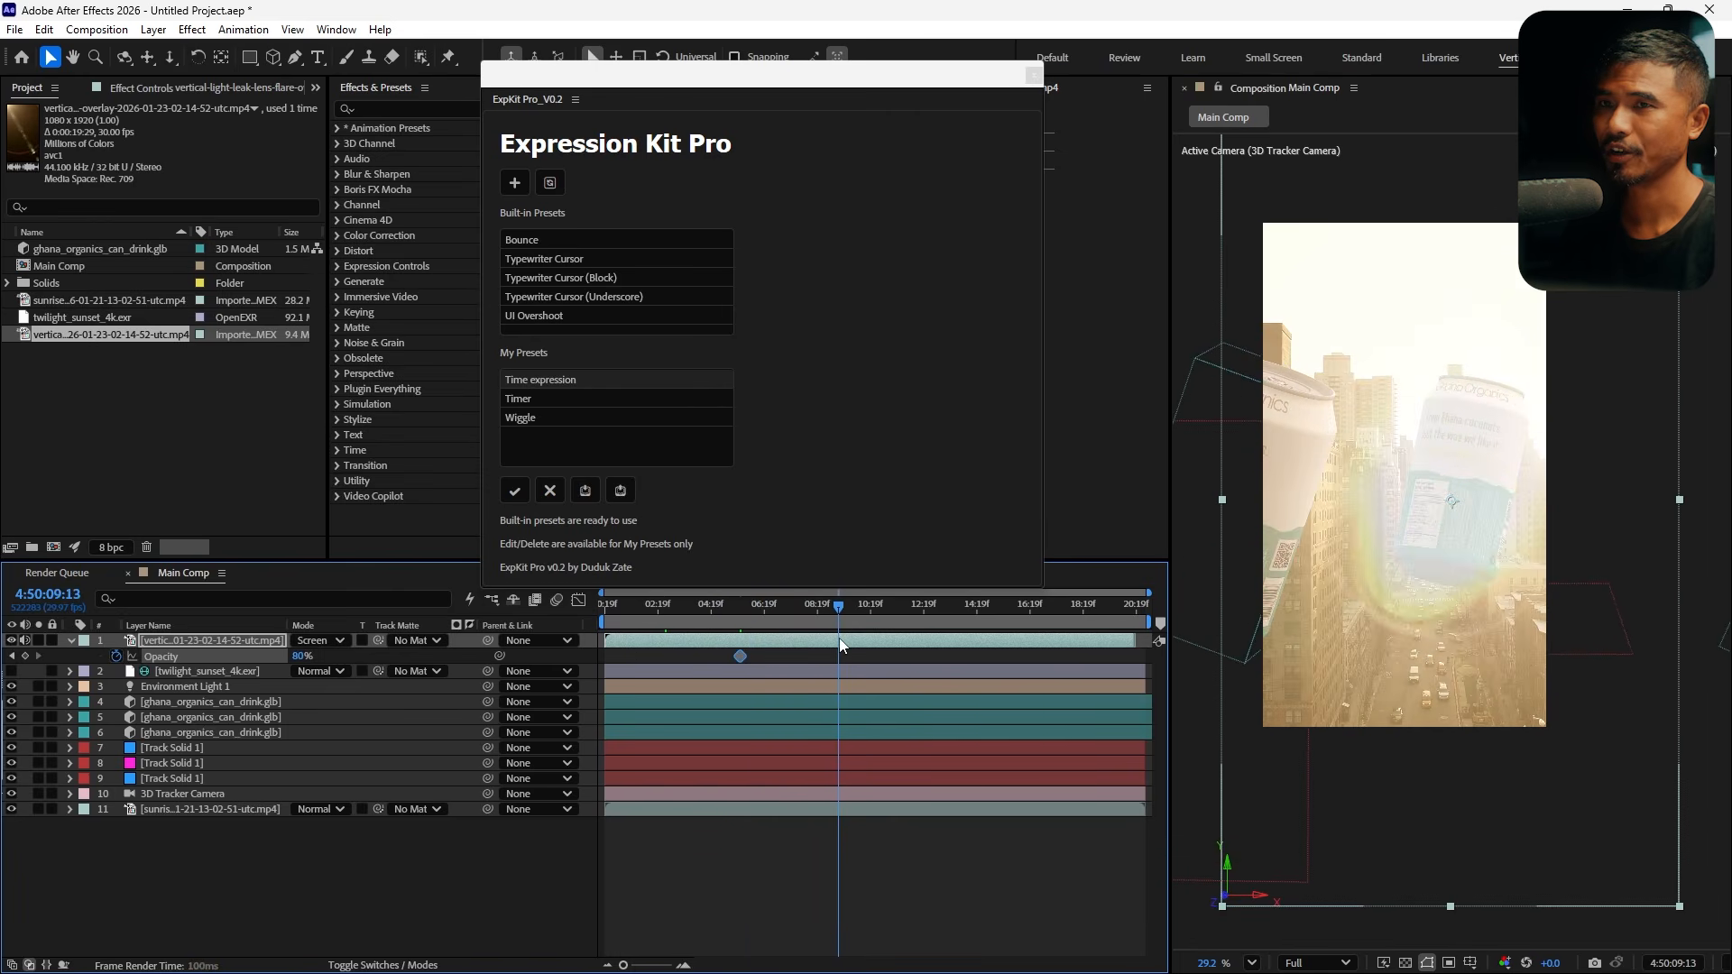
{"action": "left_click_drag", "start_coordinate": [302, 657], "coordinate": [124, 664]}
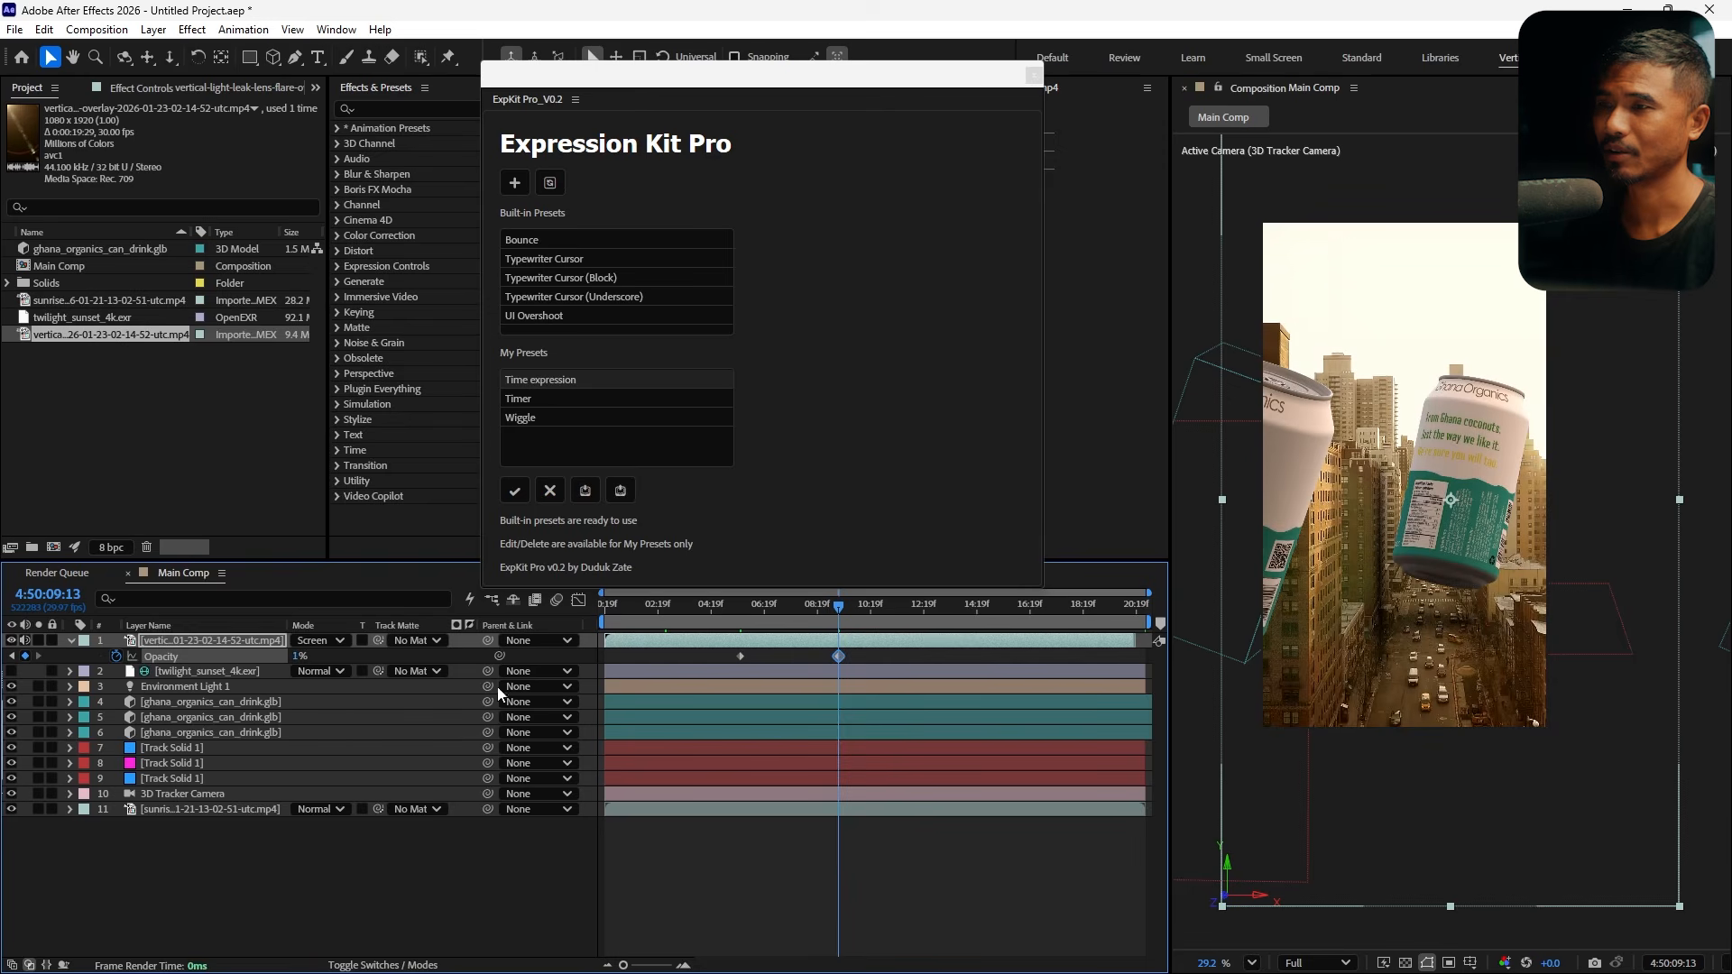
{"action": "left_click_drag", "start_coordinate": [837, 655], "coordinate": [629, 663]}
{"action": "key", "text": "F9"}
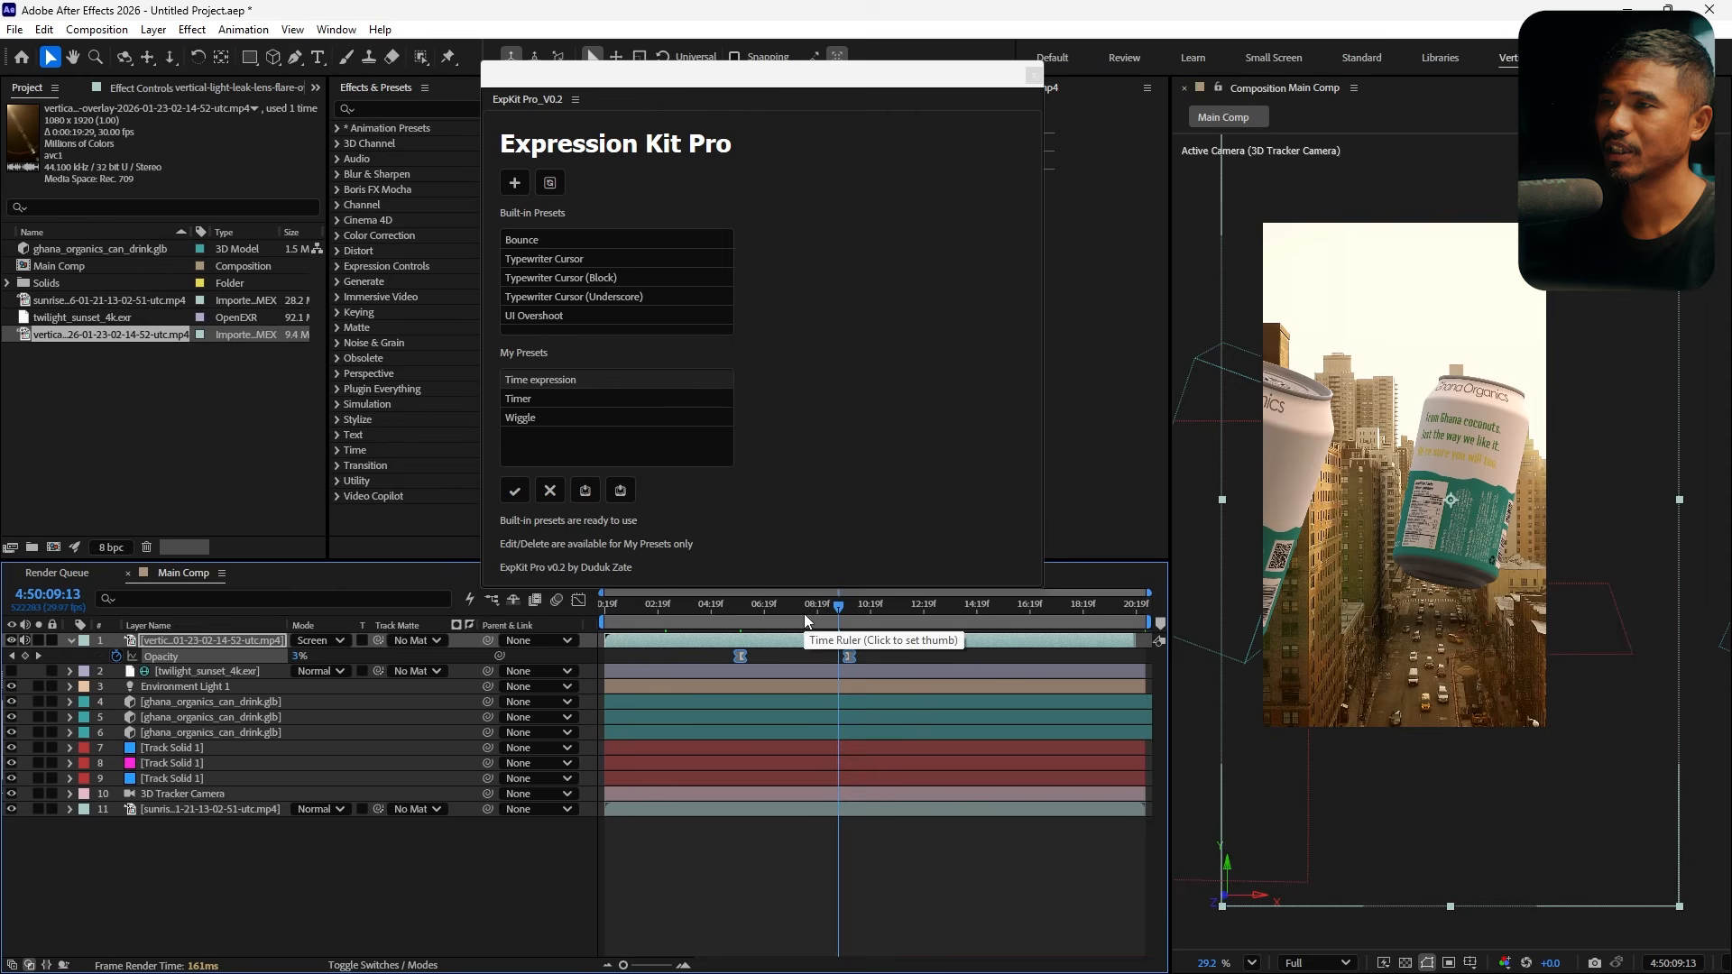
{"action": "key", "text": "space"}
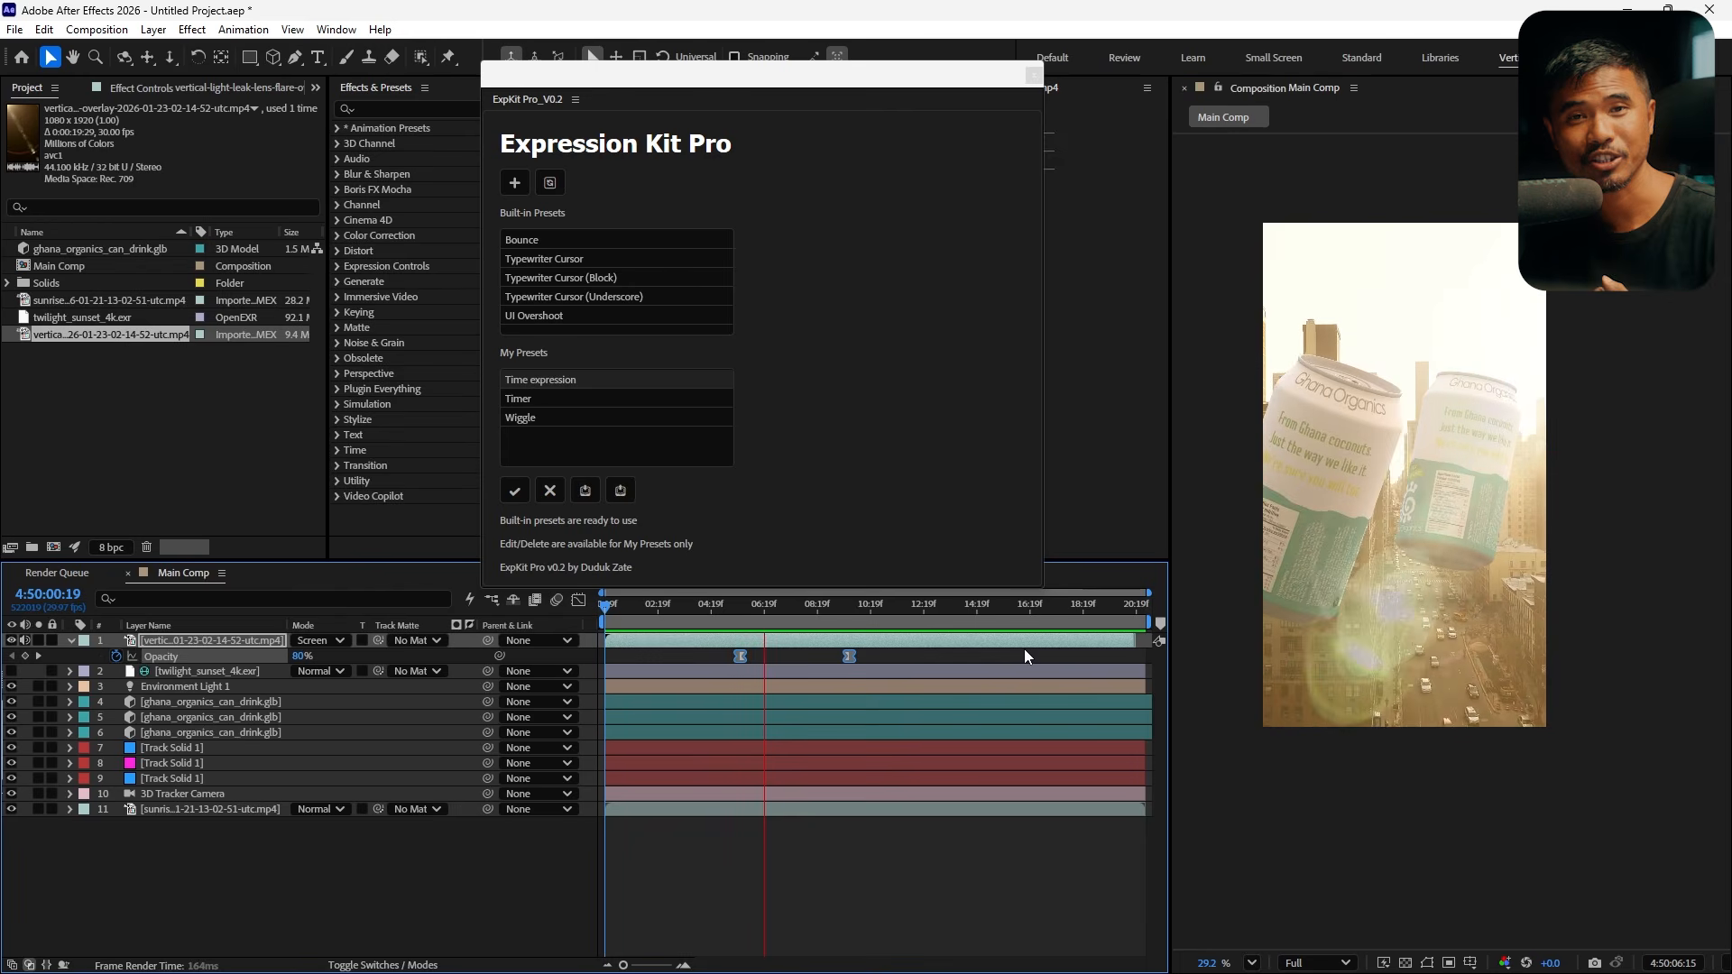
{"action": "left_click_drag", "start_coordinate": [810, 609], "coordinate": [771, 662]}
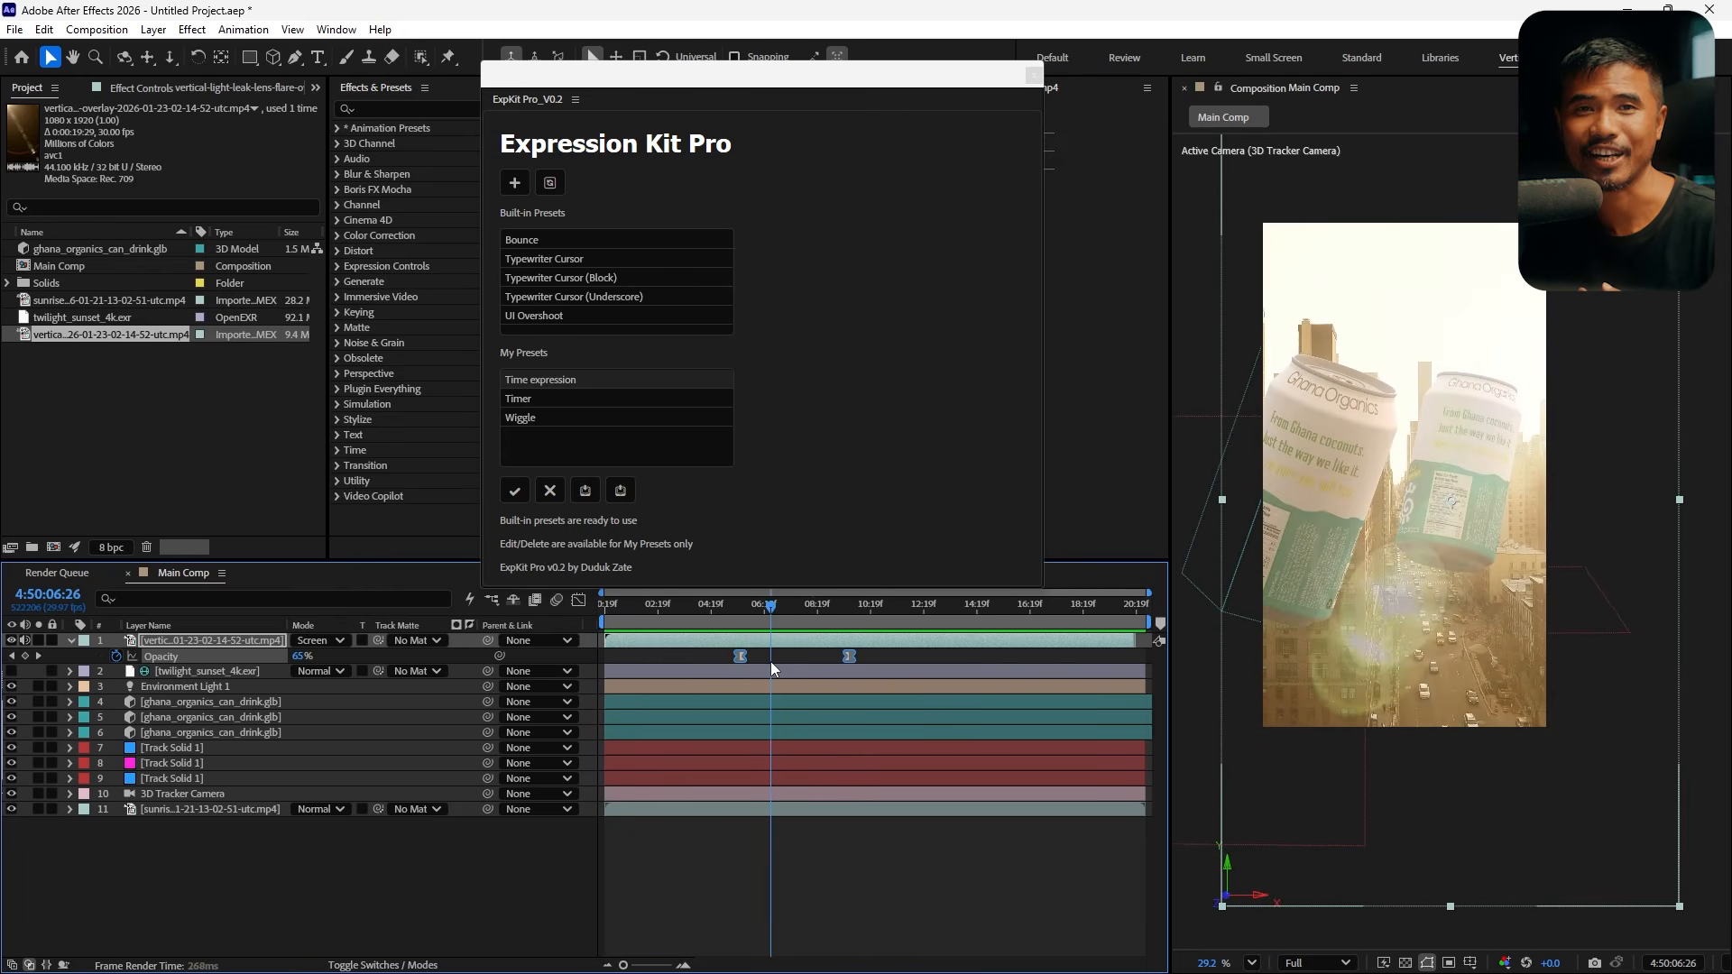